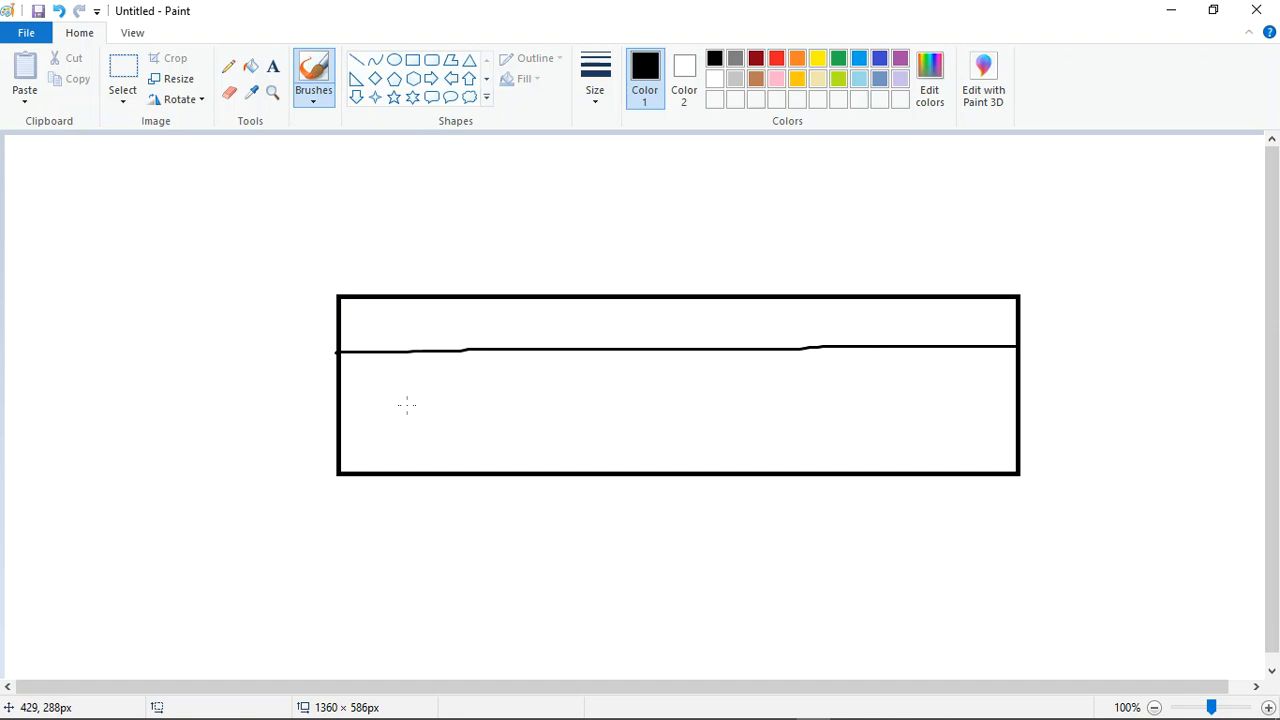
Draw the second horizontal divider across the rectangle and label the top layer E-g, underlined, with an arrow to the number 16
left_click_drag(343, 424, 1043, 419)
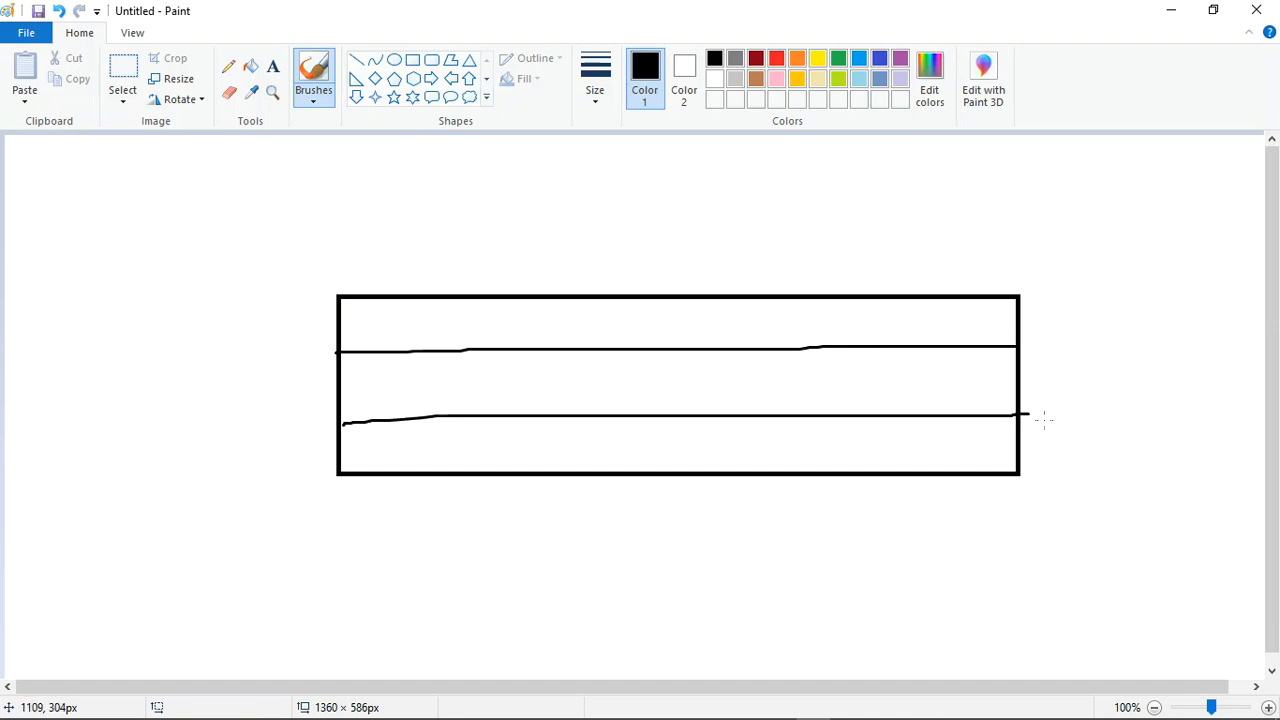
mouse_move(1077, 298)
left_mouse_down()
mouse_move(1046, 320)
mouse_move(1116, 311)
left_mouse_up()
mouse_move(1128, 300)
left_mouse_down()
mouse_move(1160, 325)
mouse_move(1134, 318)
left_mouse_up()
left_click_drag(1042, 348, 1178, 344)
mouse_move(1138, 275)
left_mouse_down()
mouse_move(1158, 237)
mouse_move(1170, 276)
left_mouse_up()
mouse_move(1187, 217)
left_mouse_down()
mouse_move(1164, 228)
mouse_move(1200, 252)
left_mouse_up()
mouse_move(1232, 207)
left_mouse_down()
mouse_move(1236, 246)
mouse_move(1219, 236)
left_mouse_up()
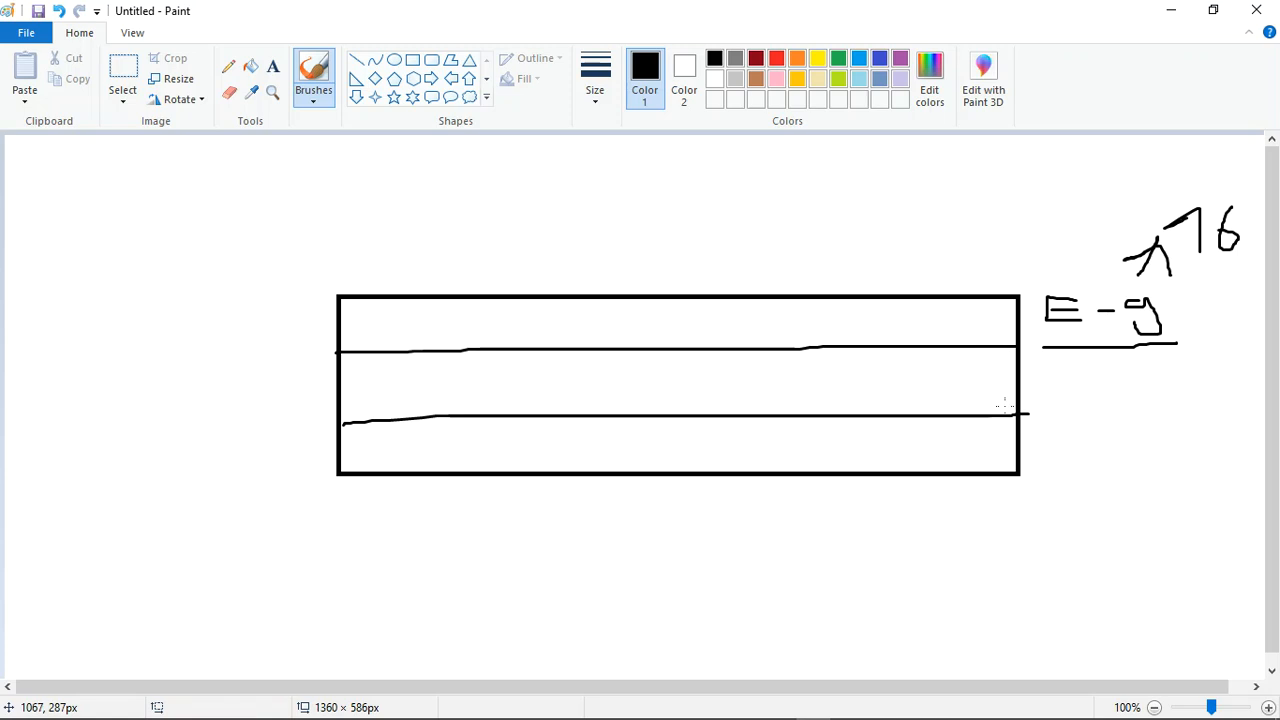
Label the middle layer Ce and the bottom layer TPU with arrows, circle TPU, and write H beside the top layer
mouse_move(1013, 385)
left_mouse_down()
mouse_move(1078, 400)
mouse_move(1096, 386)
mouse_move(1156, 394)
left_mouse_up()
left_click_drag(1005, 451, 1063, 458)
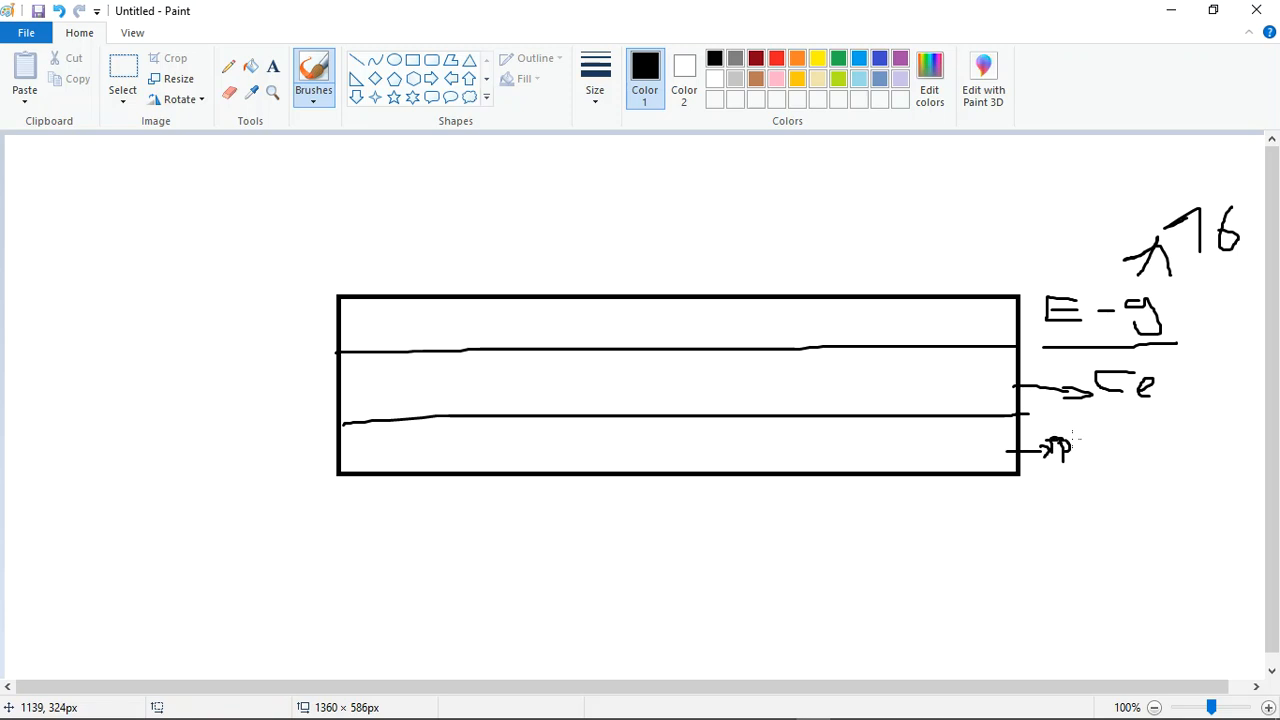
mouse_move(1078, 448)
left_mouse_down()
mouse_move(1090, 452)
mouse_move(1062, 470)
mouse_move(1040, 430)
mouse_move(1101, 468)
left_mouse_up()
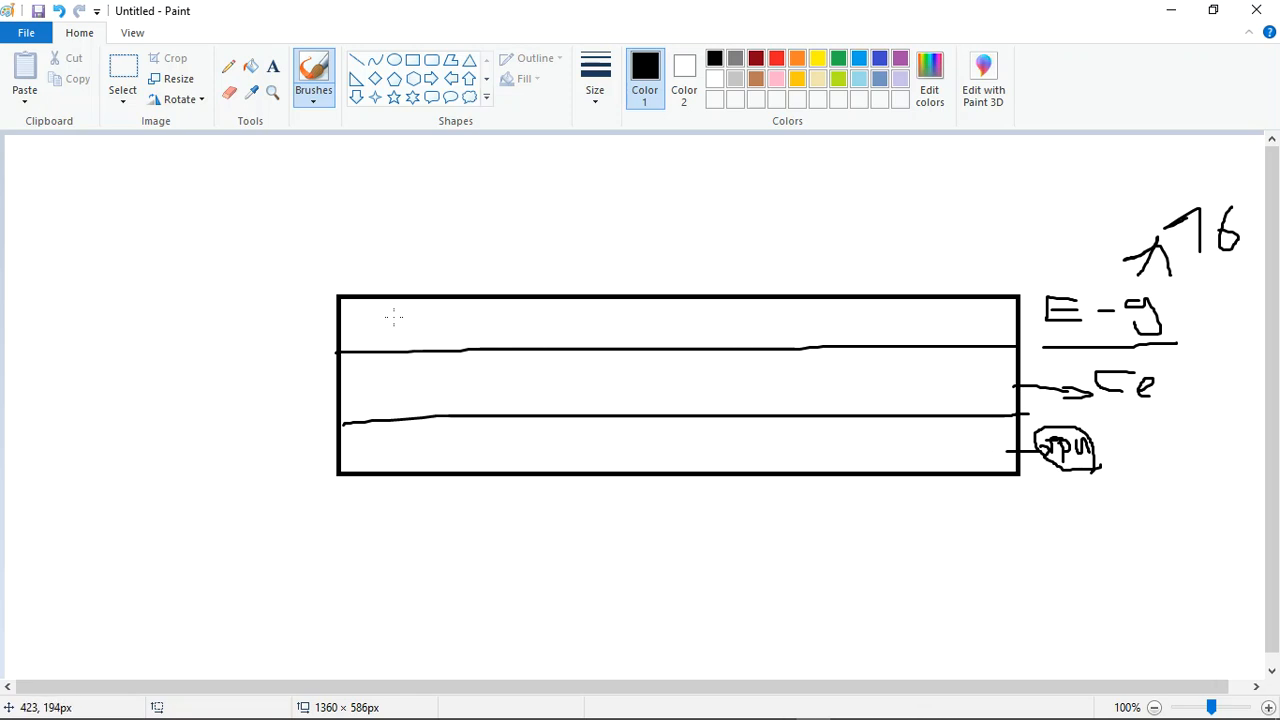
mouse_move(261, 306)
left_mouse_down()
mouse_move(260, 341)
mouse_move(281, 341)
mouse_move(272, 323)
mouse_move(292, 324)
left_mouse_up()
mouse_move(337, 444)
left_mouse_down()
mouse_move(297, 456)
mouse_move(306, 469)
left_mouse_up()
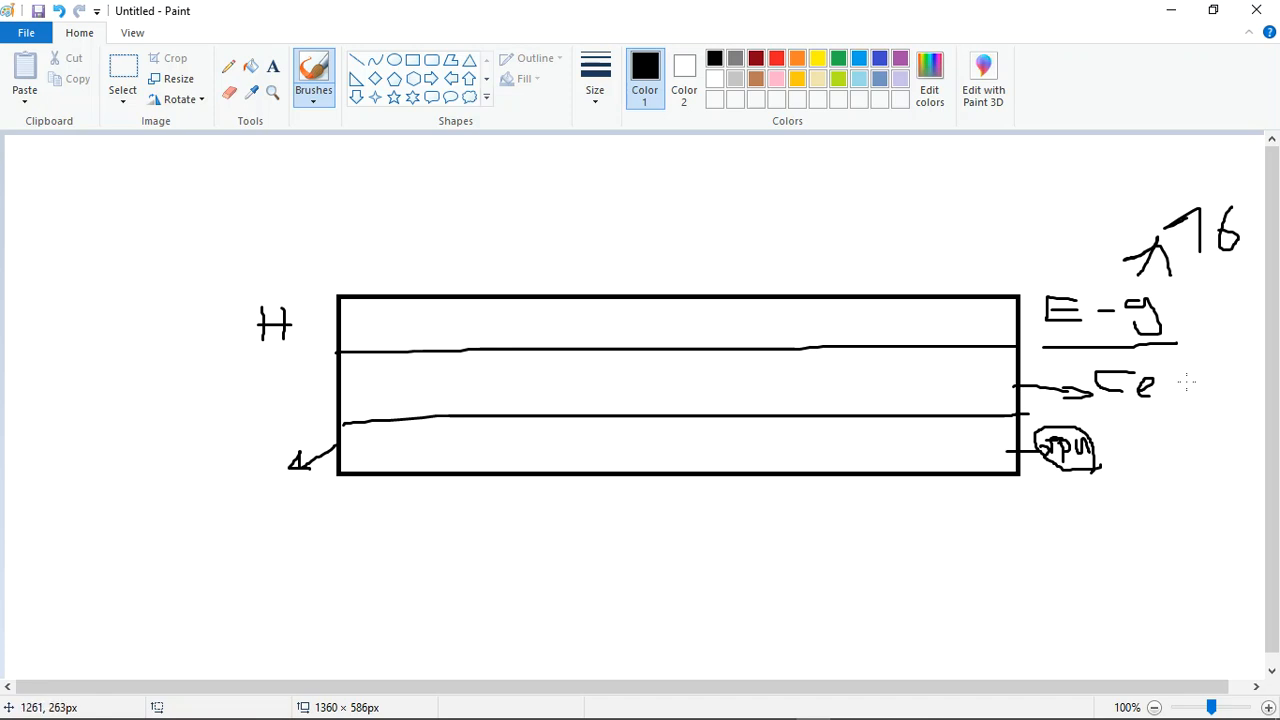
Write the notes JHB and JH2 beside the rectangle inside an oval, and circle the middle layer's left edge
left_click_drag(156, 422, 219, 428)
mouse_move(188, 431)
left_mouse_down()
mouse_move(175, 431)
mouse_move(200, 430)
left_mouse_up()
mouse_move(195, 408)
left_mouse_down()
mouse_move(209, 440)
mouse_move(225, 429)
left_mouse_up()
left_click_drag(232, 415, 233, 430)
mouse_move(145, 490)
left_mouse_down()
mouse_move(167, 488)
mouse_move(151, 511)
mouse_move(205, 517)
left_mouse_up()
left_click(148, 482)
mouse_move(208, 545)
left_mouse_down()
mouse_move(113, 399)
mouse_move(238, 400)
mouse_move(186, 593)
left_mouse_up()
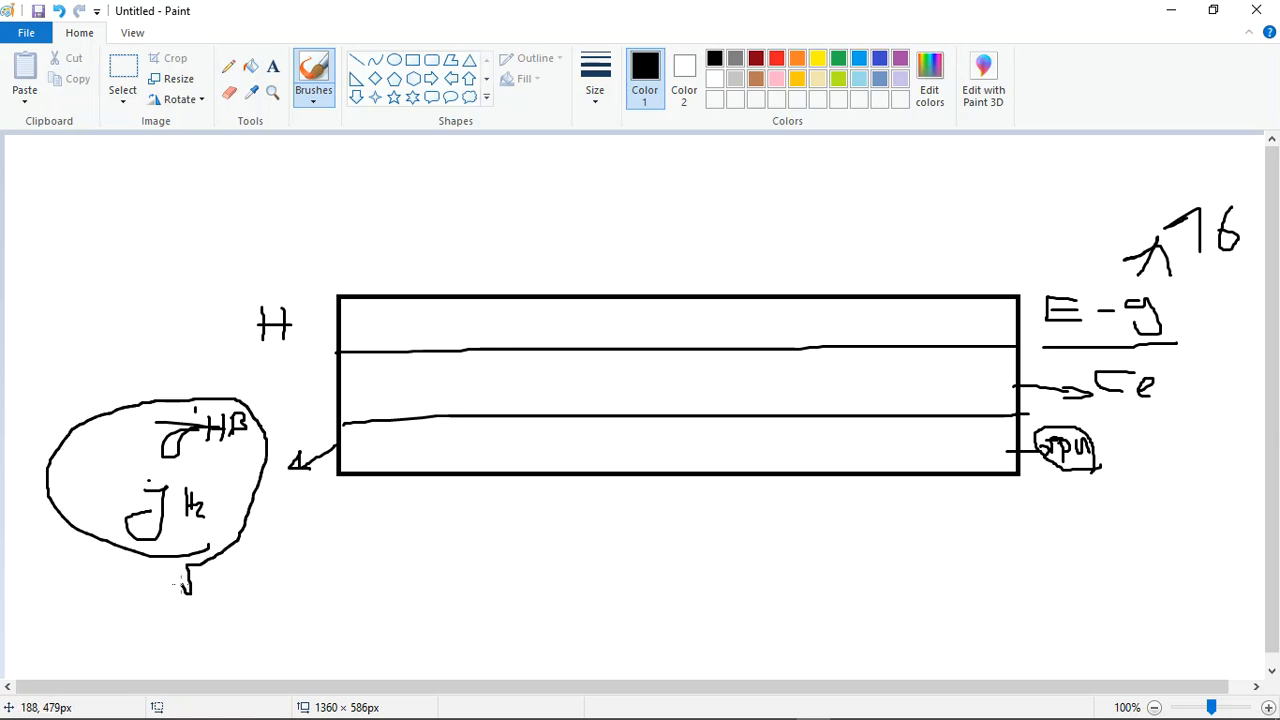
mouse_move(330, 358)
left_mouse_down()
mouse_move(304, 404)
mouse_move(357, 404)
mouse_move(303, 368)
left_mouse_up()
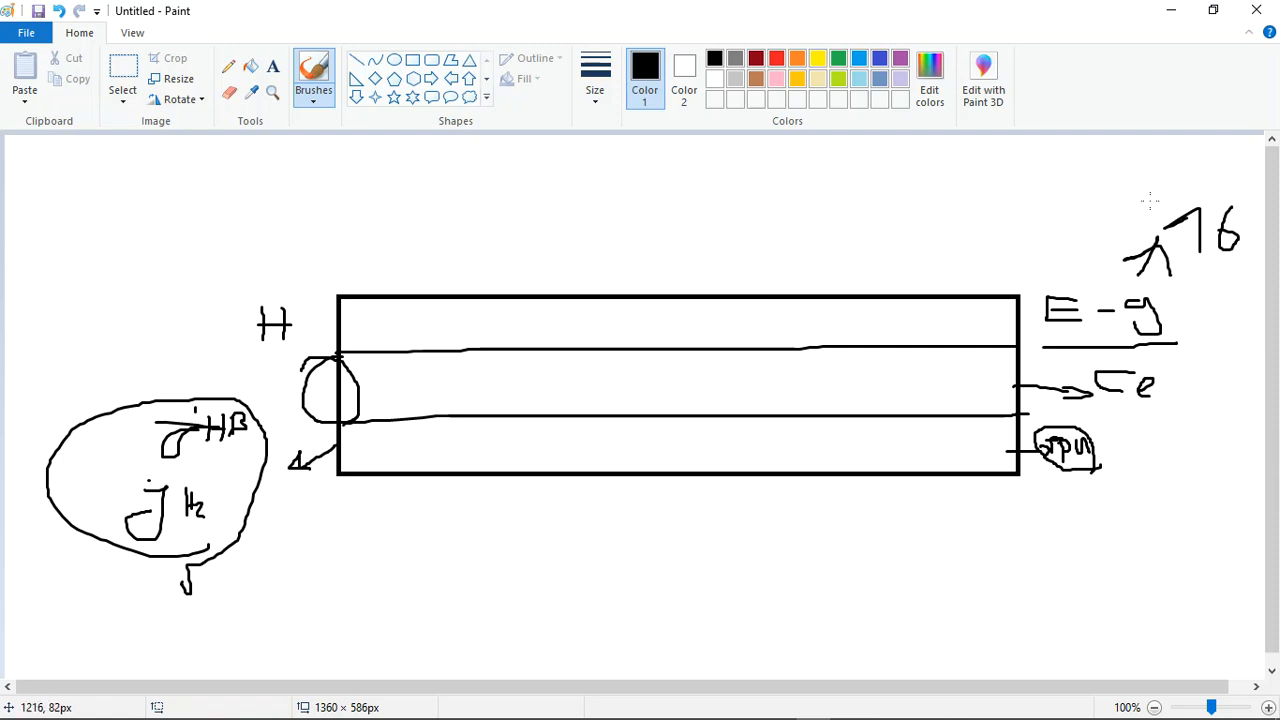
Close the Paint drawing and switch to Abaqus/CAE
mouse_move(345, 145)
left_mouse_down()
mouse_move(337, 166)
mouse_move(492, 144)
mouse_move(534, 175)
mouse_move(593, 167)
mouse_move(624, 201)
left_mouse_up()
left_click(1253, 10)
left_click(674, 371)
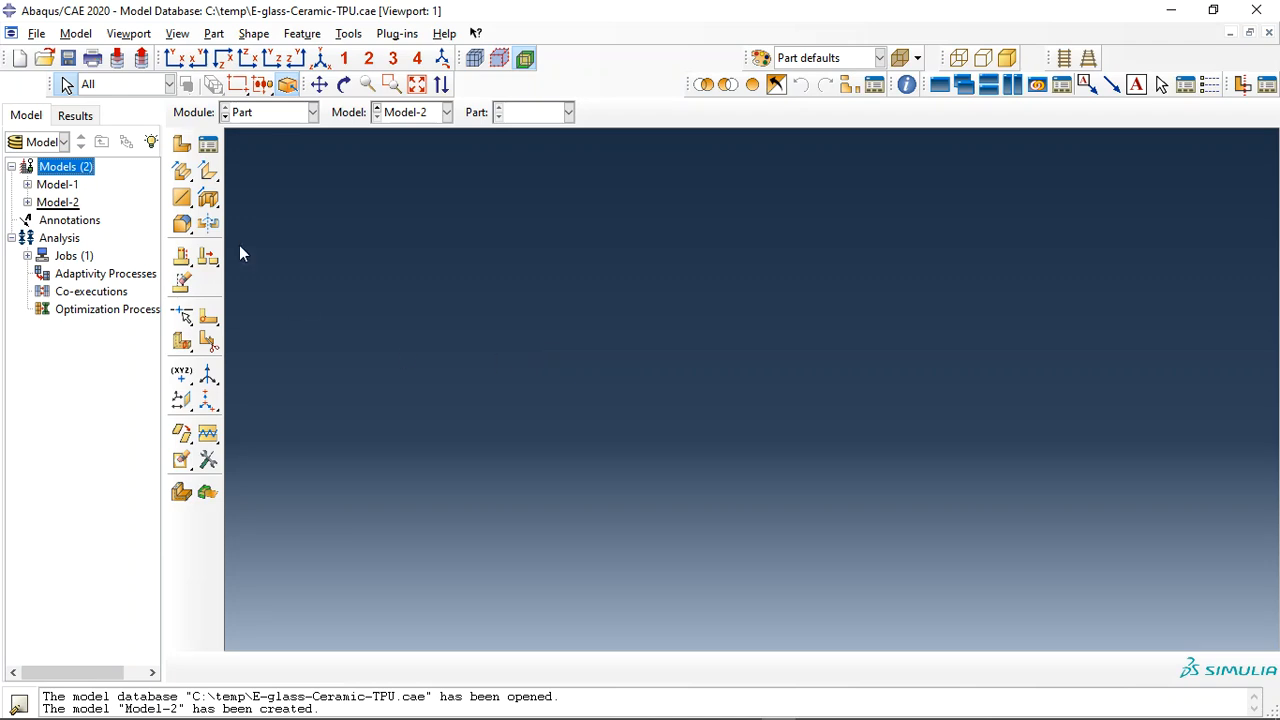
Start a 3D deformable planar shell part named E-Glass with an approximate size of 4
left_click(182, 145)
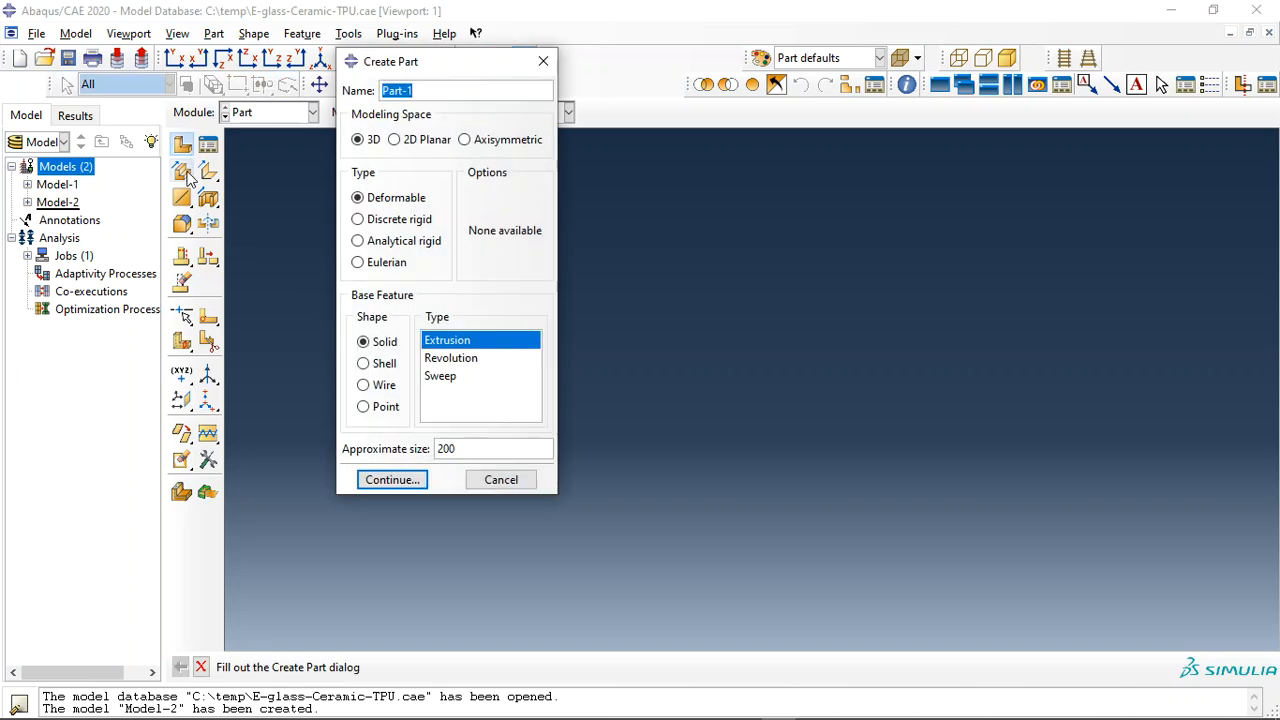
type("E-Glass")
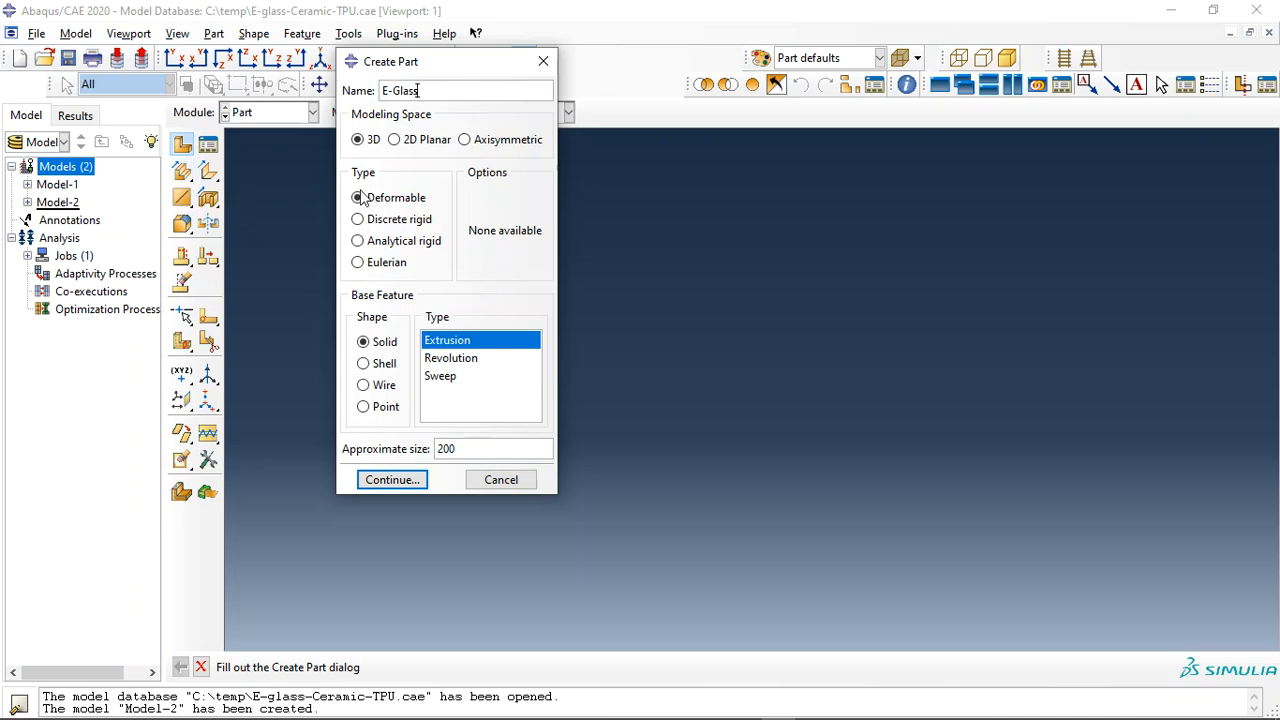
left_click(363, 363)
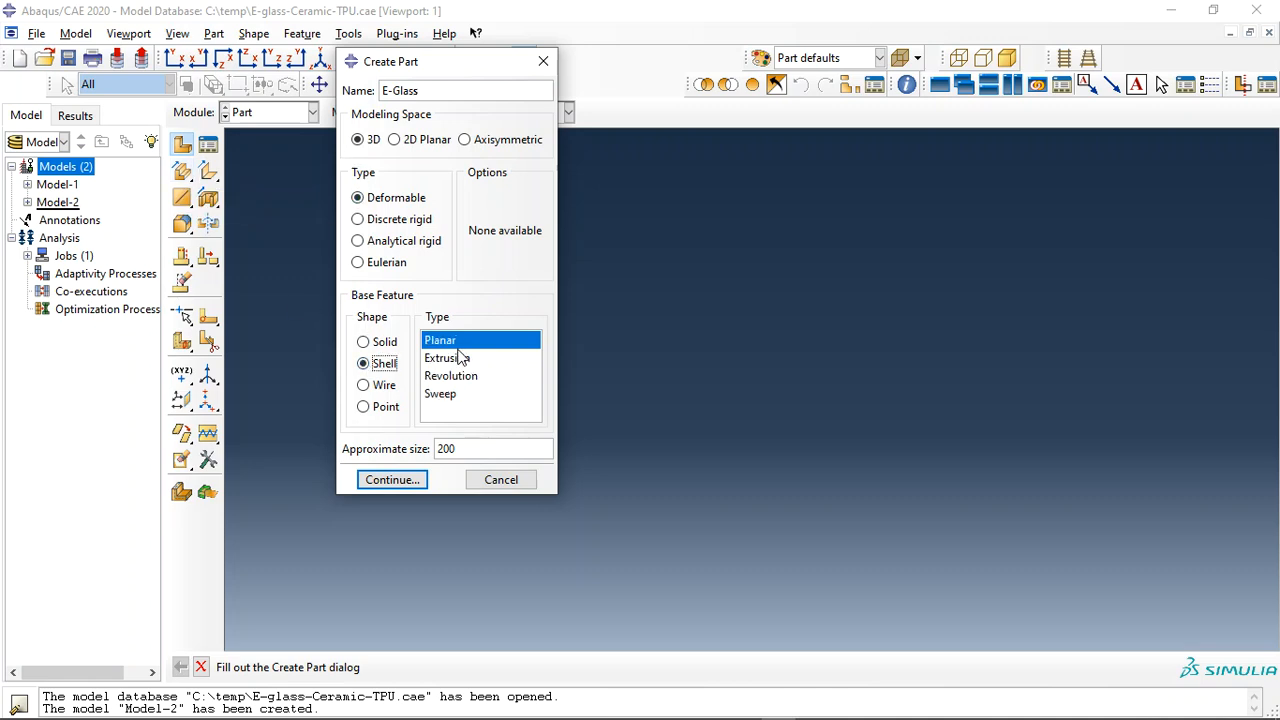
double_click(458, 447)
type("4")
left_click(387, 480)
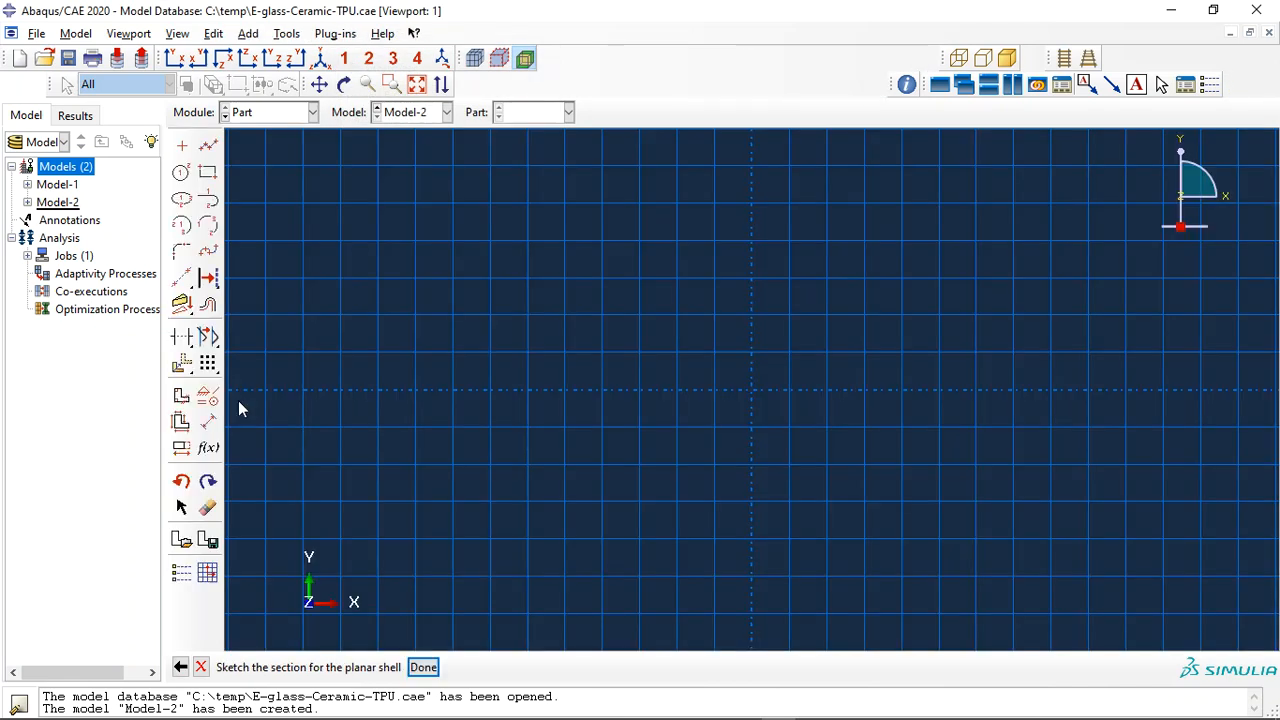
Sketch a square from the origin to 1,1 and complete the E-Glass shell part
left_click(208, 172)
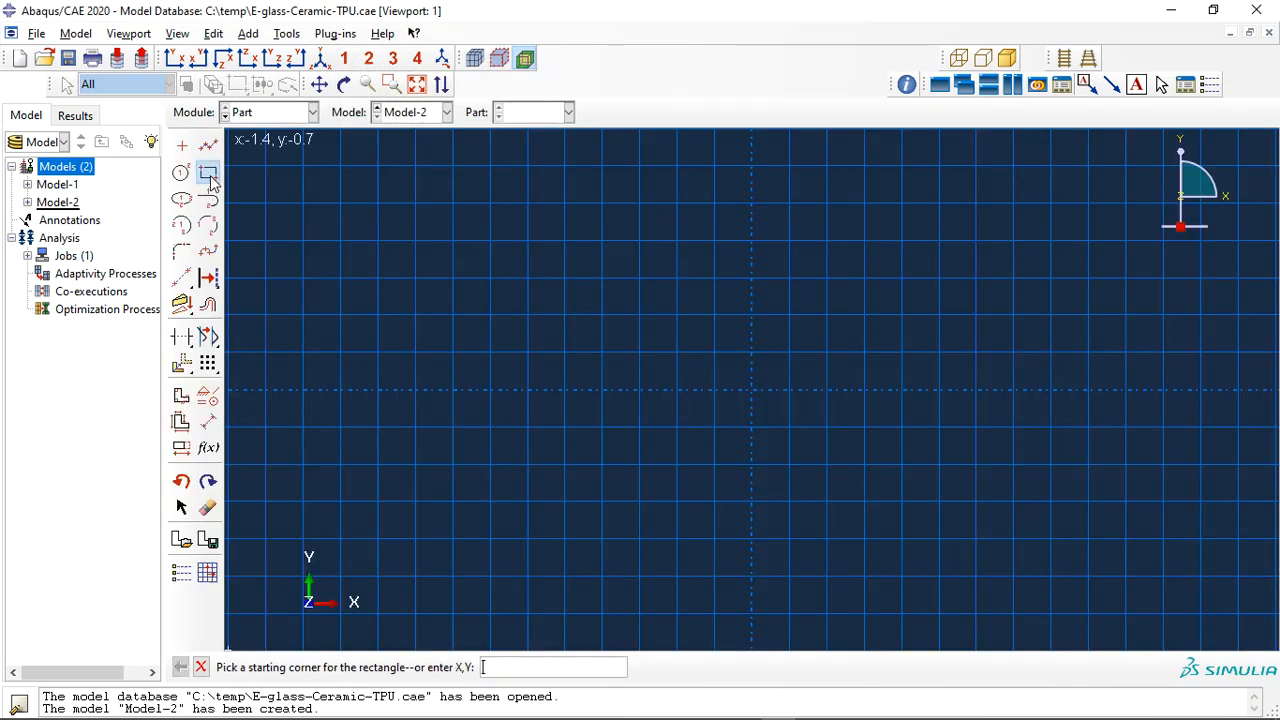
left_click(468, 251)
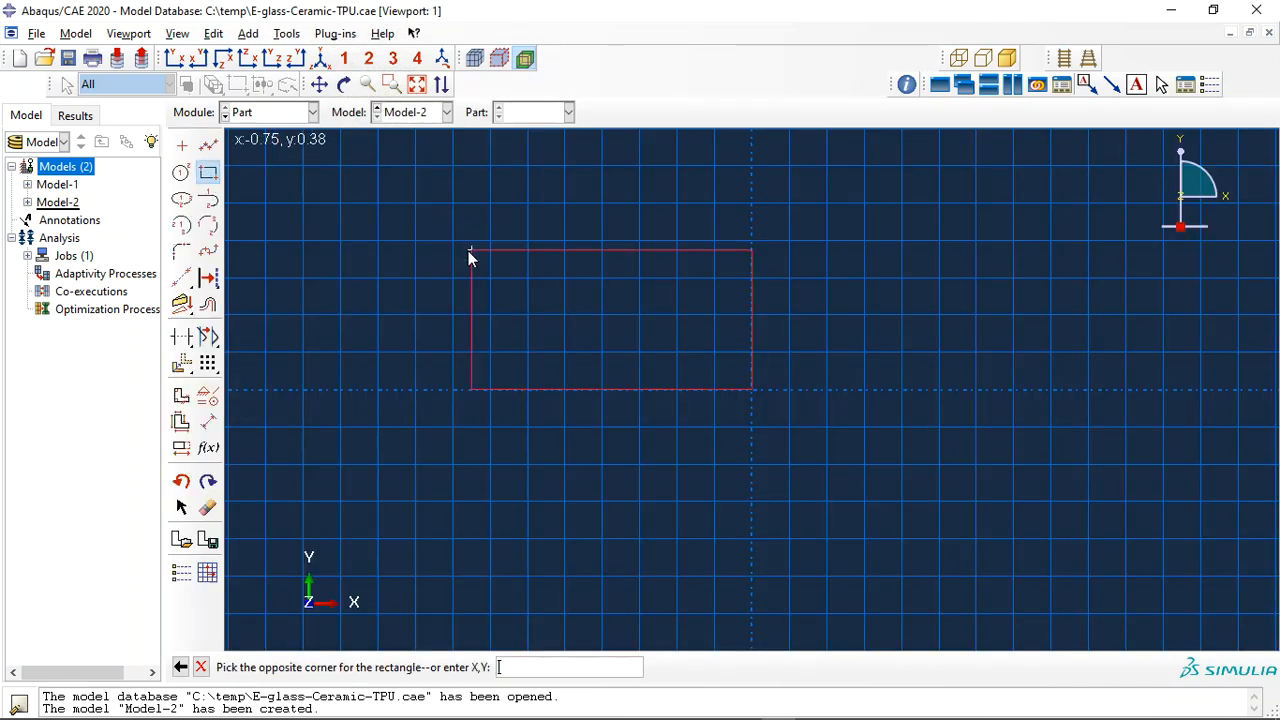
key("Return")
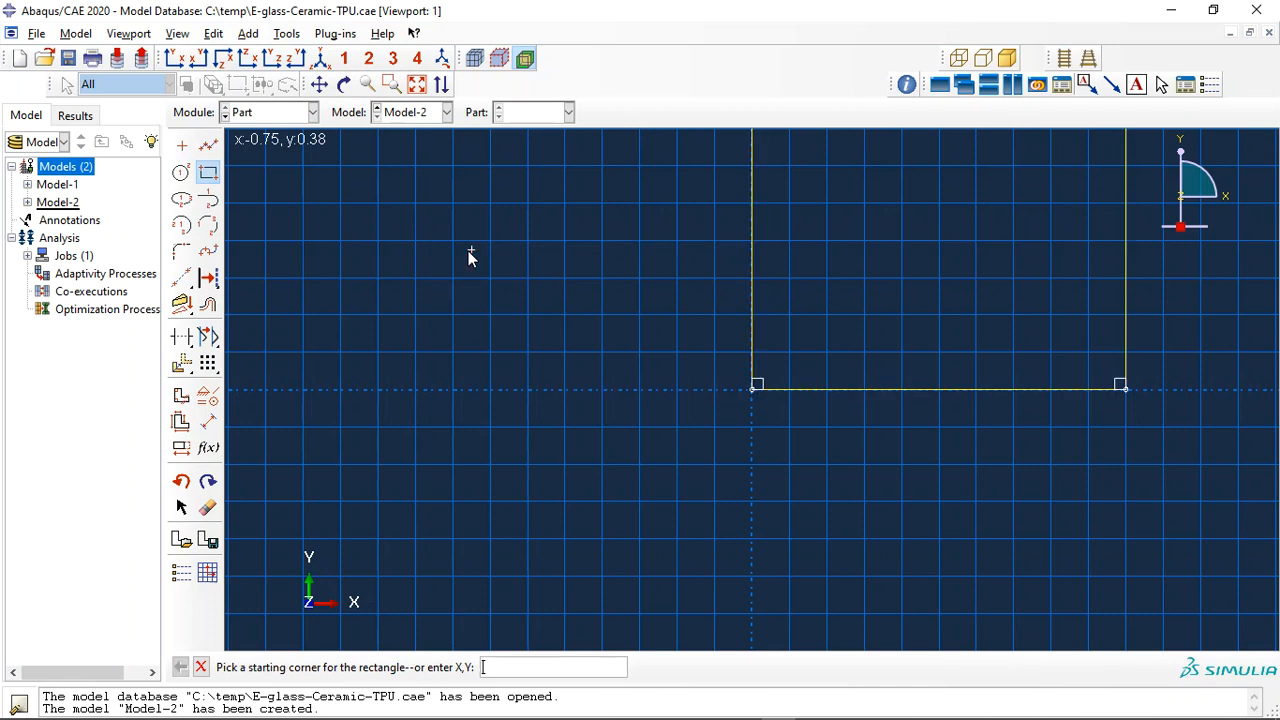
scroll(560, 420, "down", 3)
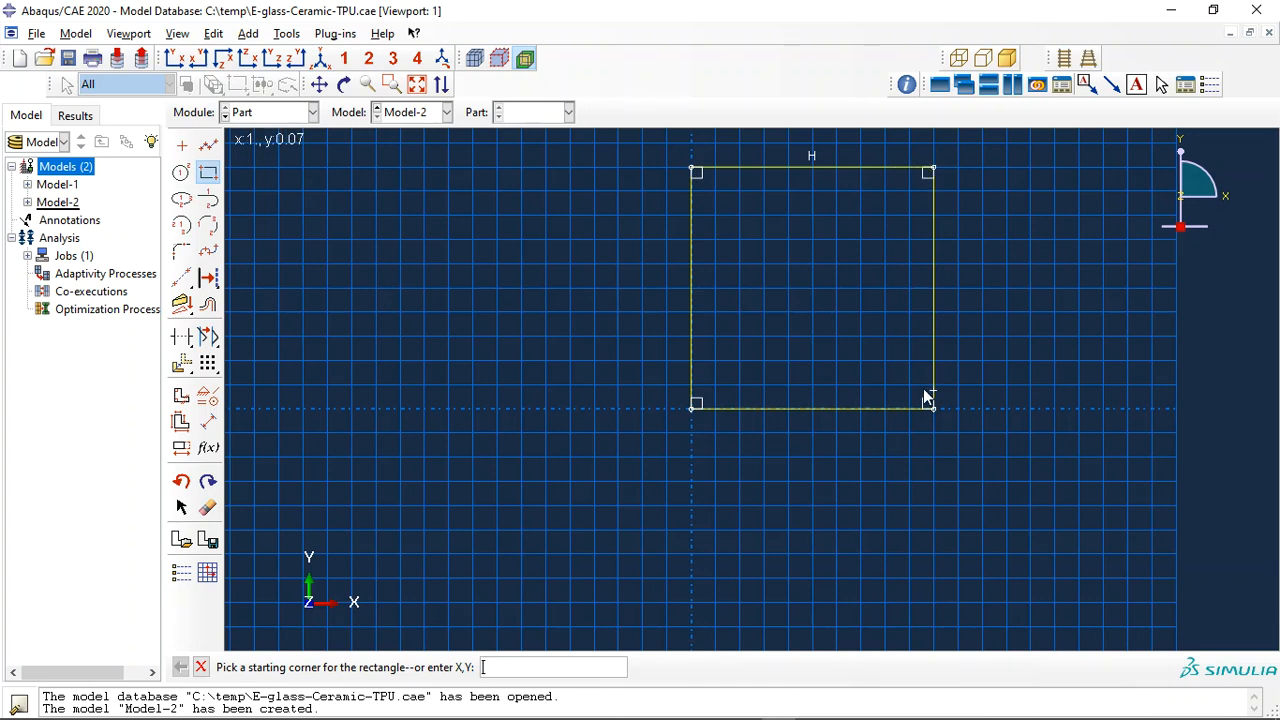
key("Escape")
middle_click(549, 297)
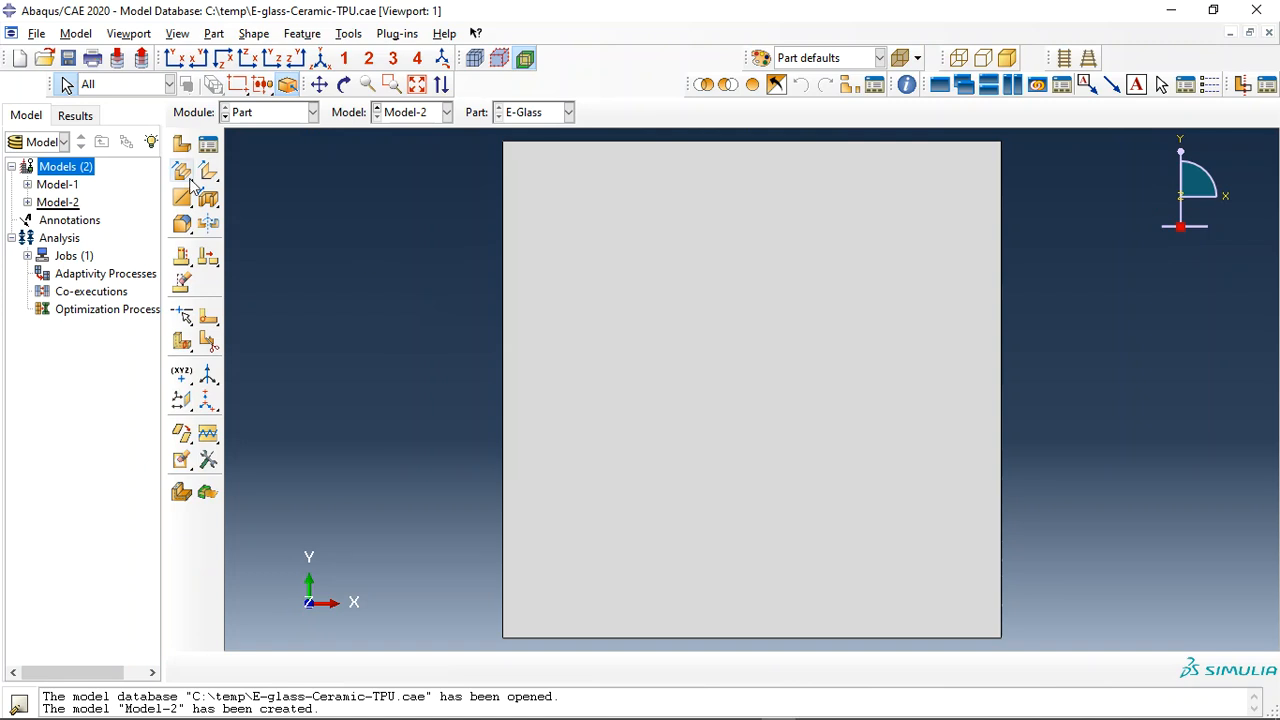
Start a 3D deformable solid extrusion part named Ceramic with an approximate size of 4
left_click(181, 144)
type("Ceramic")
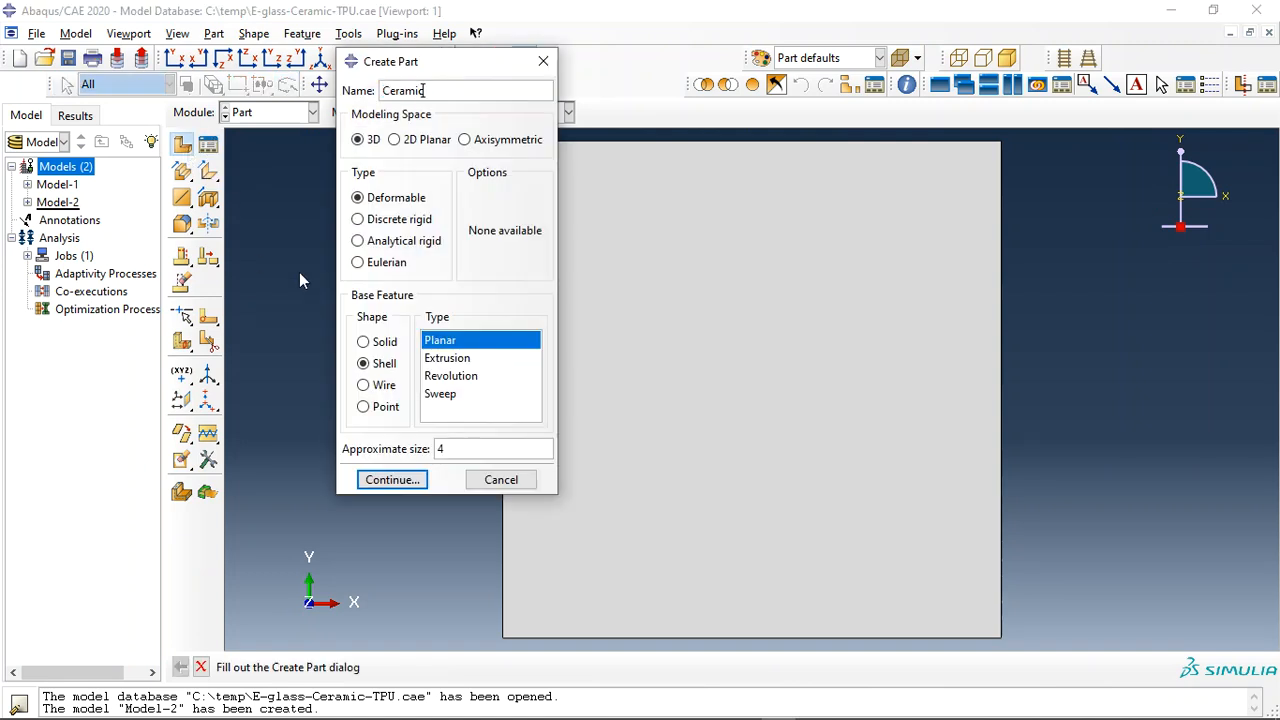
left_click(380, 343)
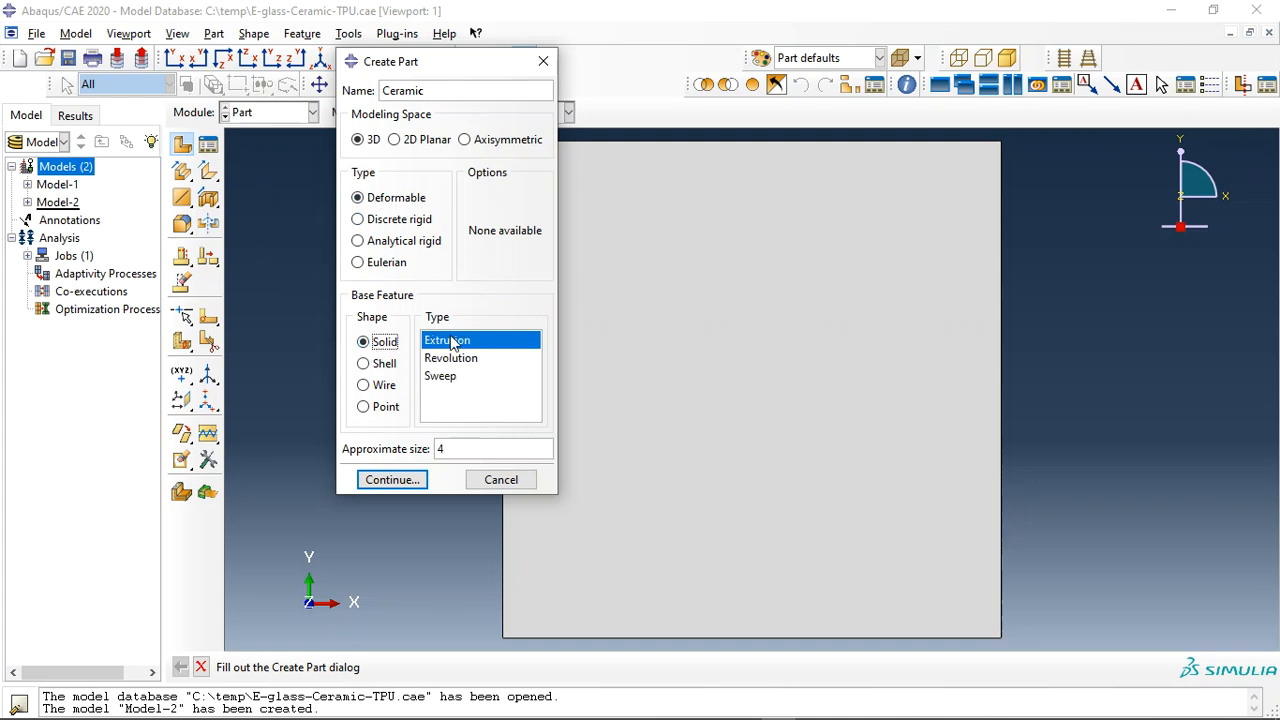
left_click(405, 483)
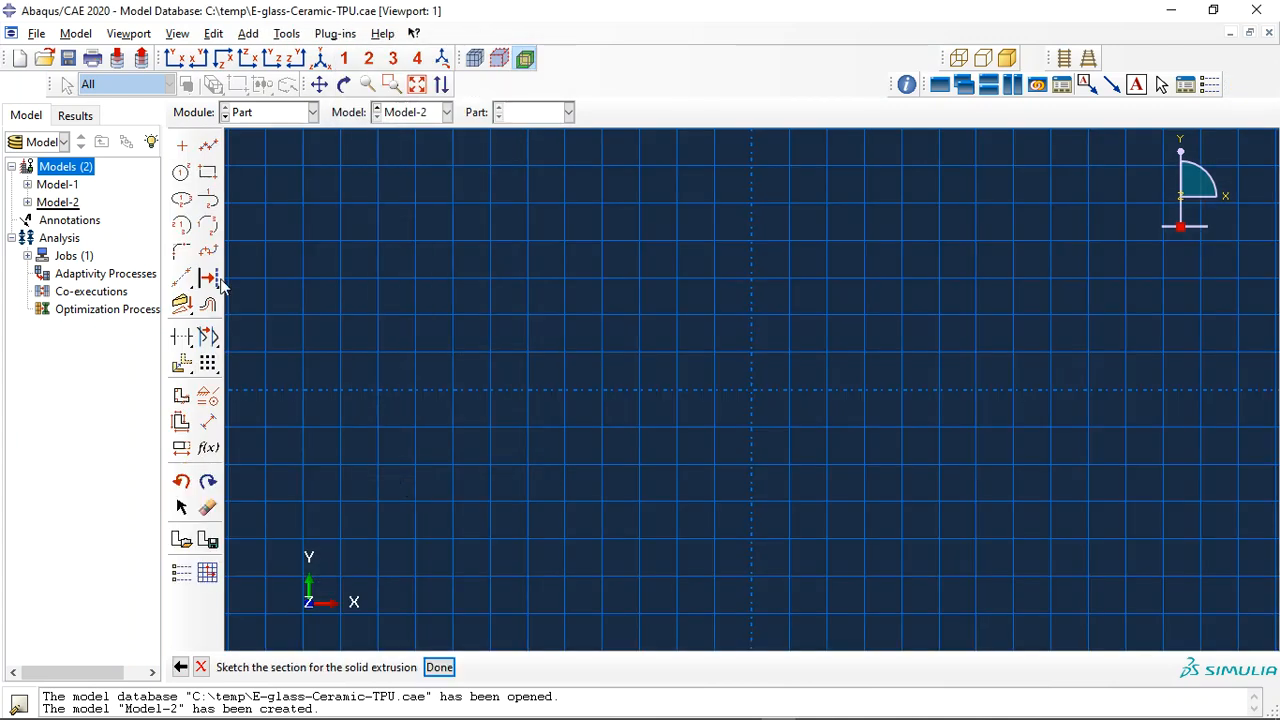
Sketch the Ceramic section as a rectangle from 0,0 to 1,1
left_click(208, 172)
type("0,0")
key("Return")
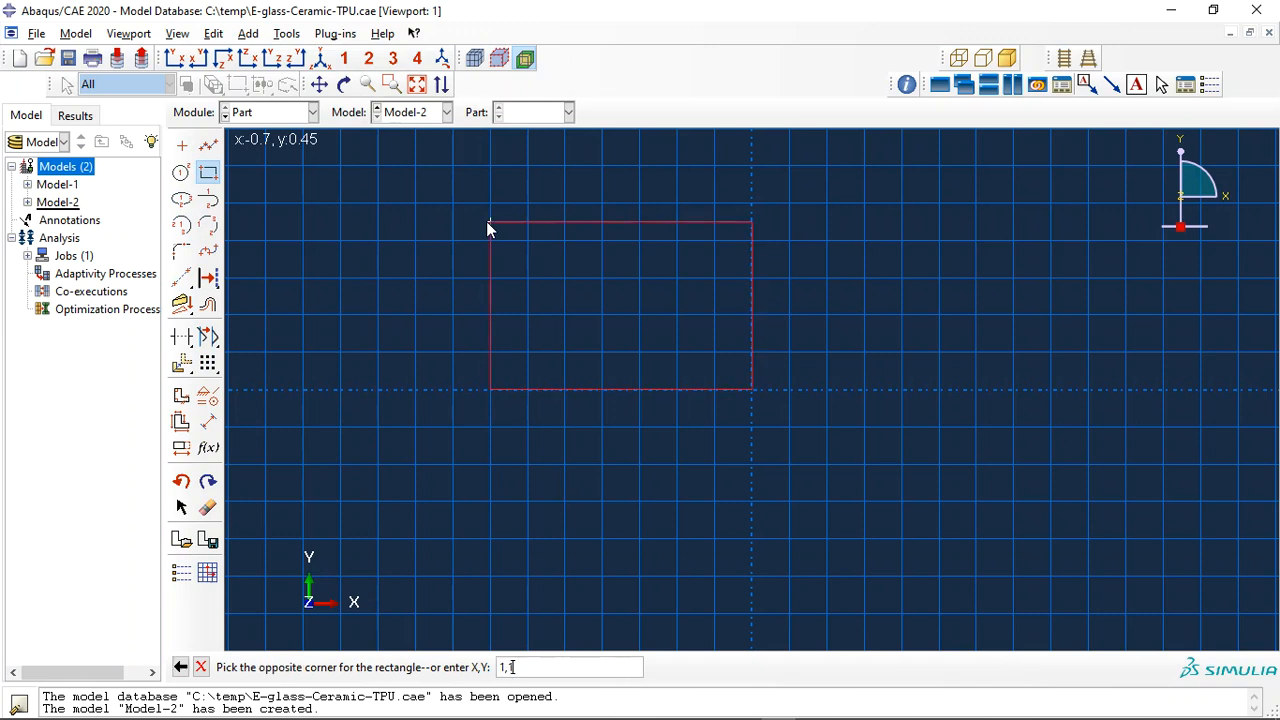
type("1,1")
key("Return")
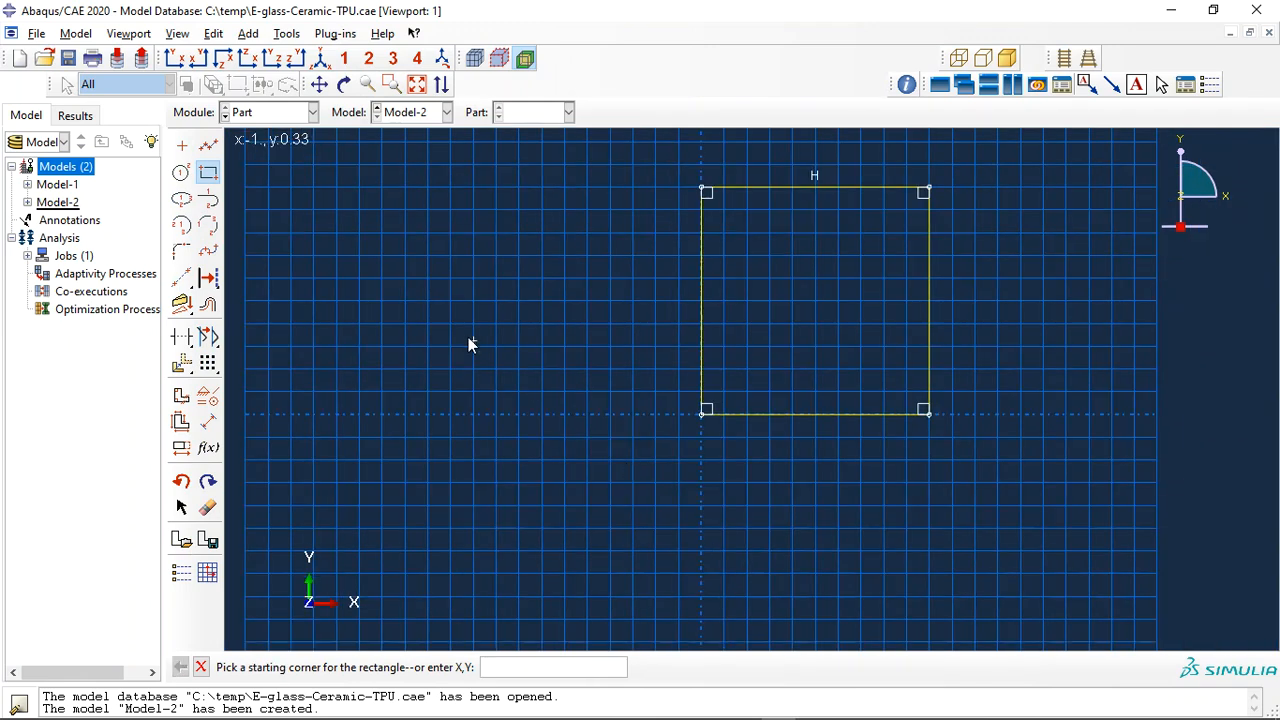
Finish the Ceramic sketch and extrude it to a depth of 0.03
middle_click(469, 338)
middle_click(496, 346)
type("0.03")
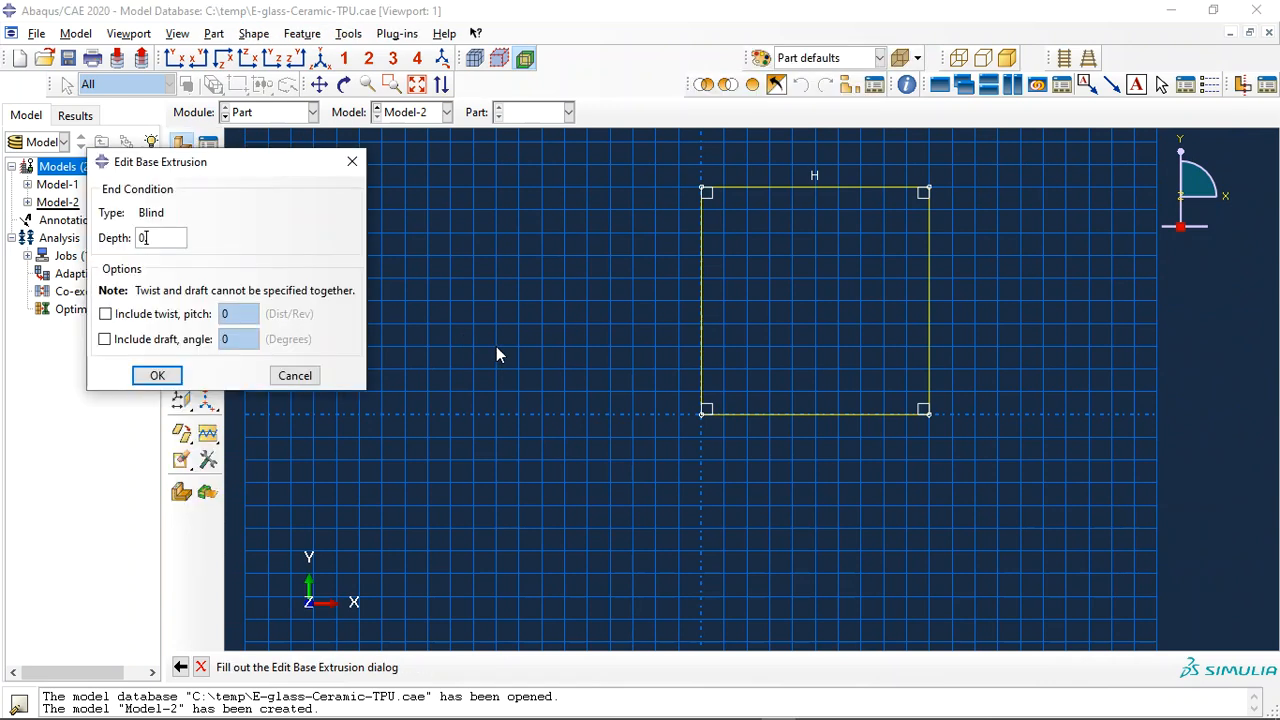
left_click(161, 375)
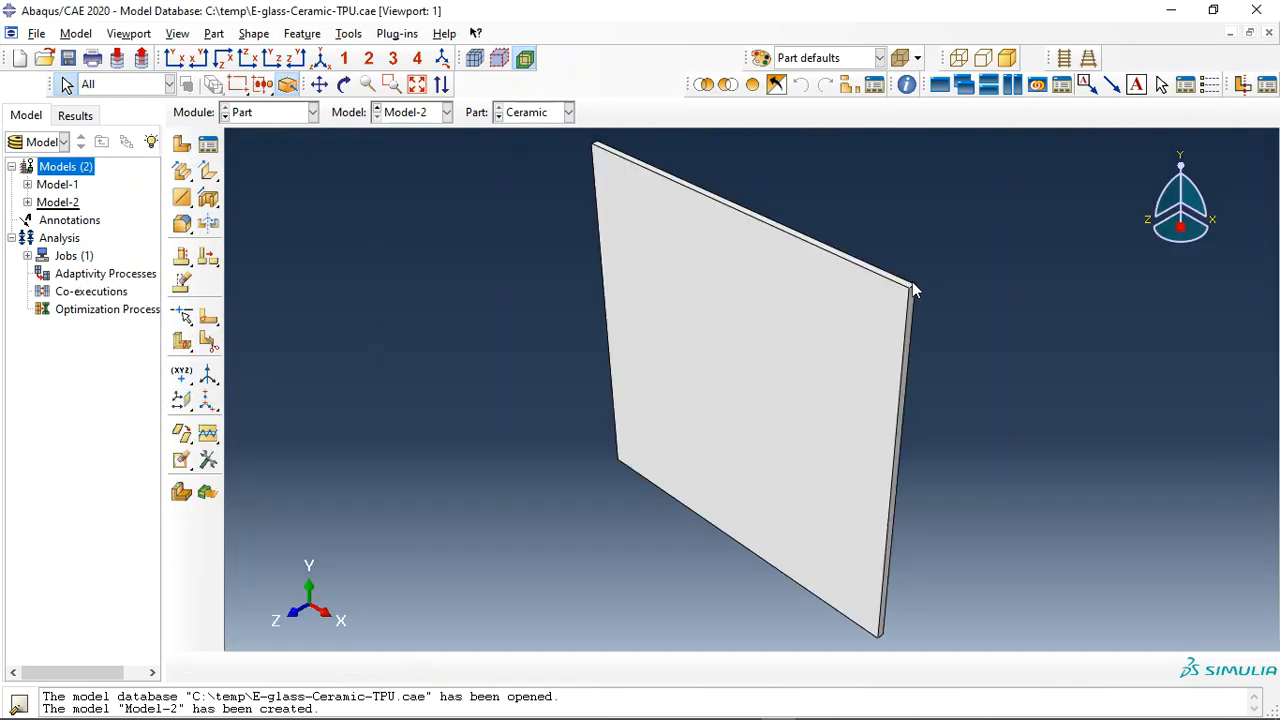
Start a 3D deformable solid extrusion part named TPU with an approximate size of 4
left_click(178, 145)
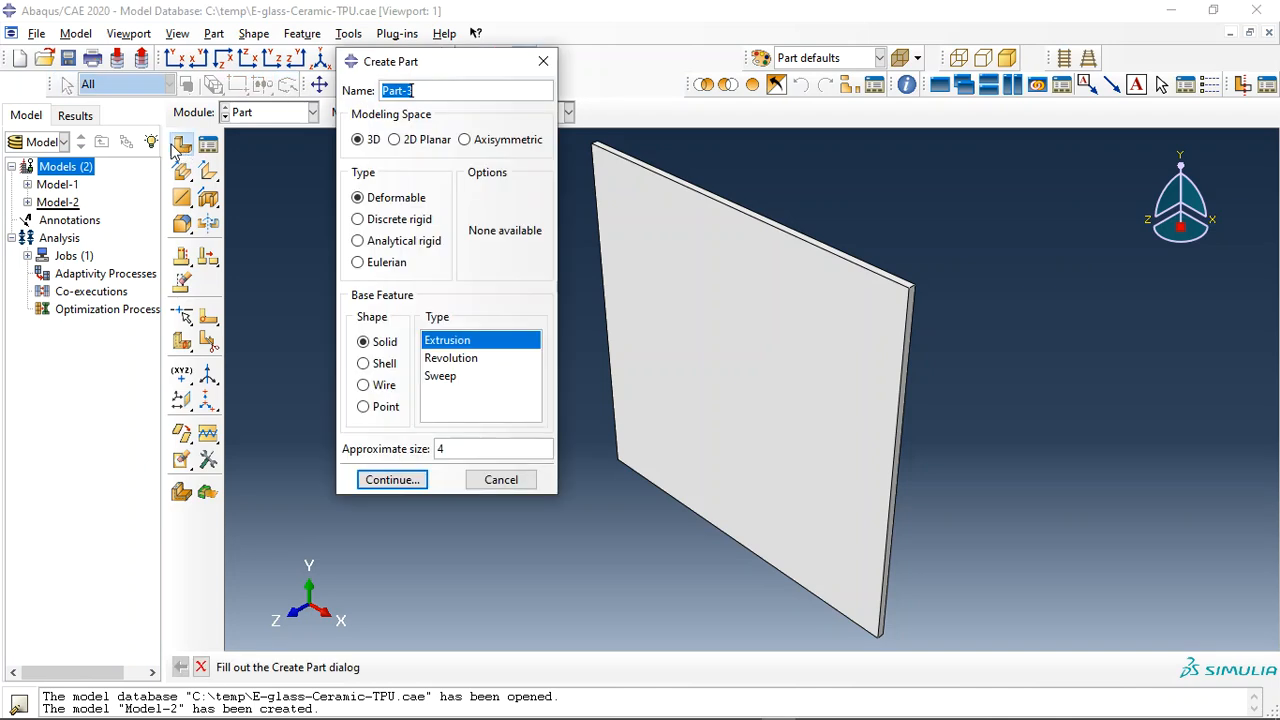
key("BackSpace")
type("TPU")
left_click(393, 480)
Sketch the TPU section as a rectangle from 0,0 to 1,1
left_click(208, 172)
type("0,0")
key("Return")
type("1,1")
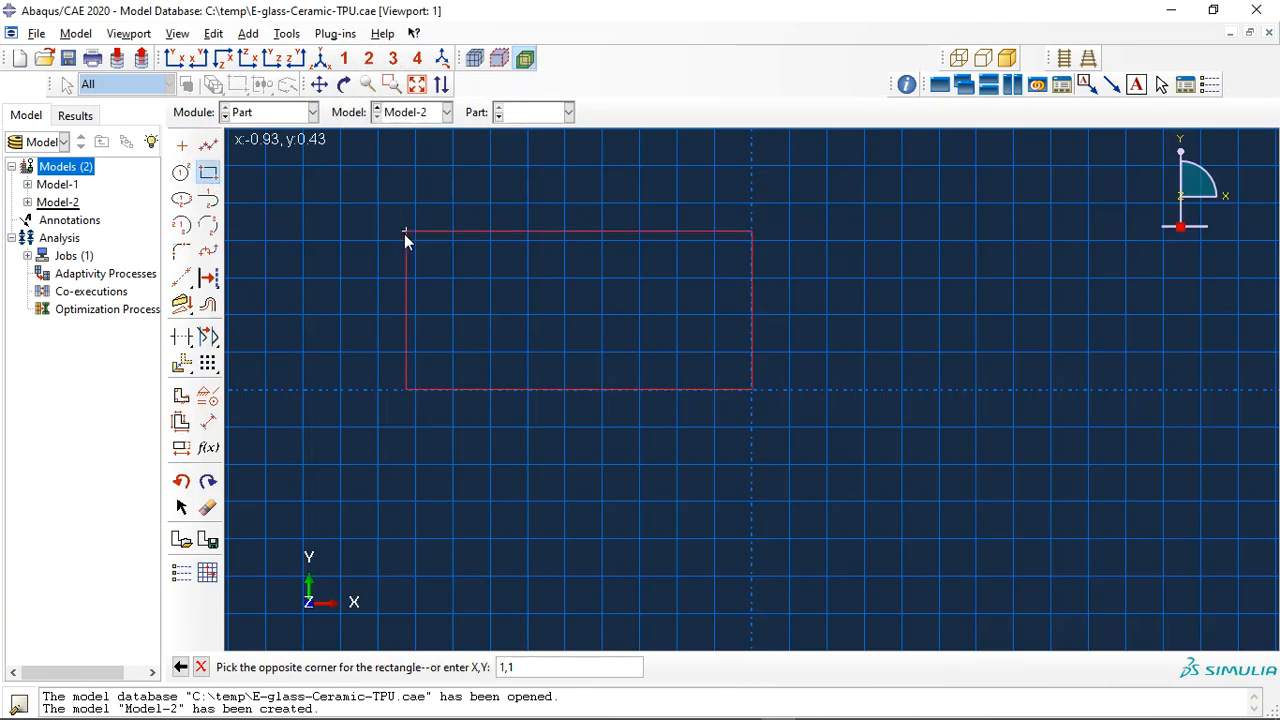
key("Return")
scroll(541, 470, "down", 2)
key("Escape")
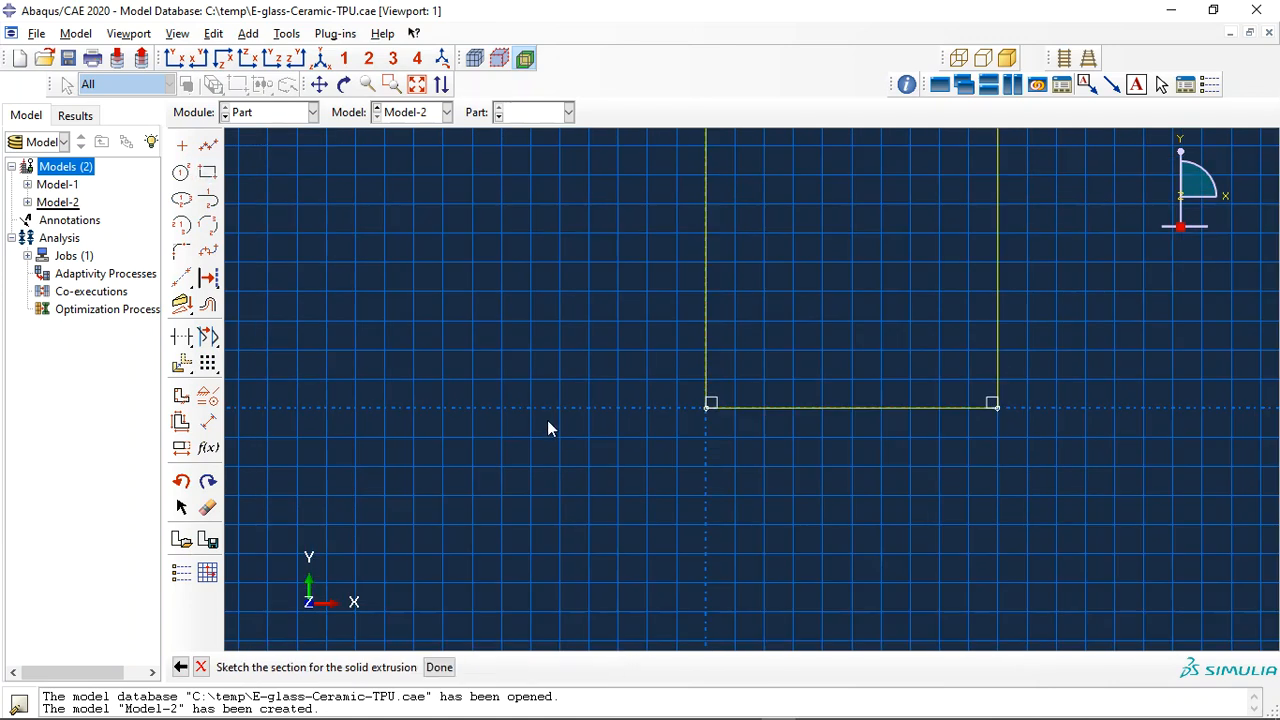
Finish the TPU sketch and extrude it to a depth of 0.08
middle_click(547, 422)
type("0.08")
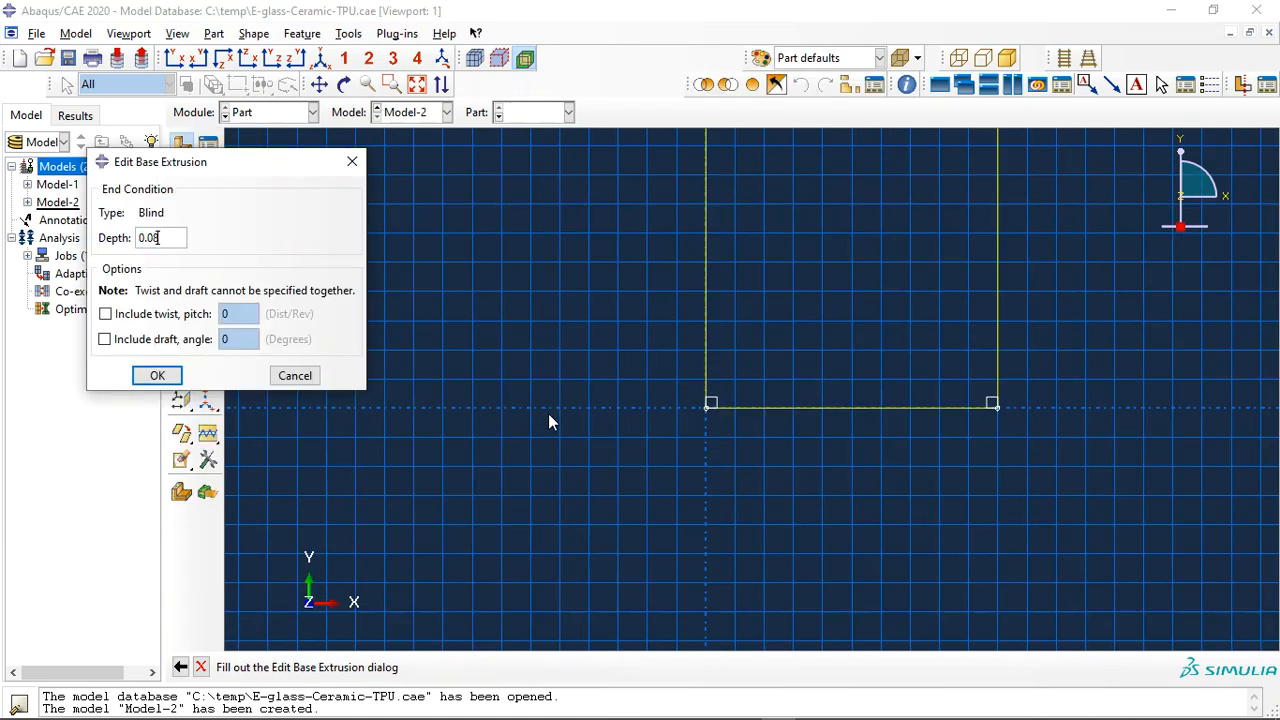
left_click(157, 378)
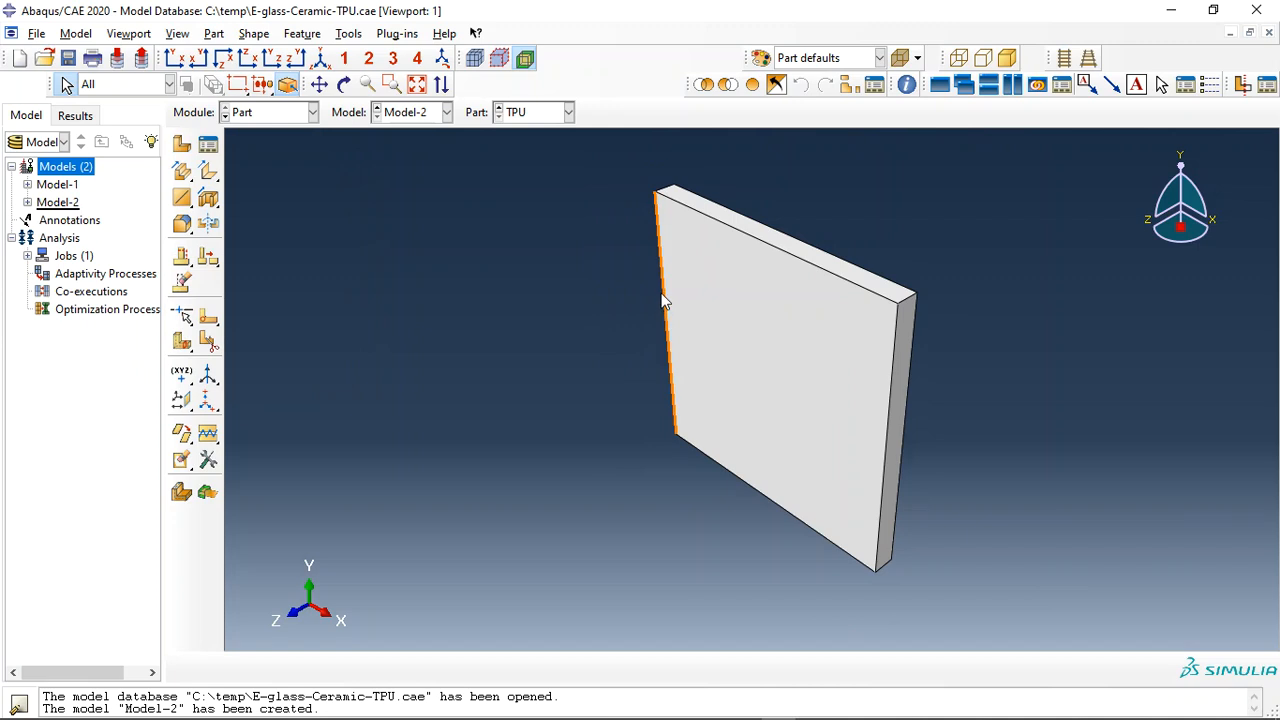
In the Assembly module, create dependent instances of Ceramic, E-Glass and TPU with auto-offset from other instances
left_click(270, 112)
left_click(271, 169)
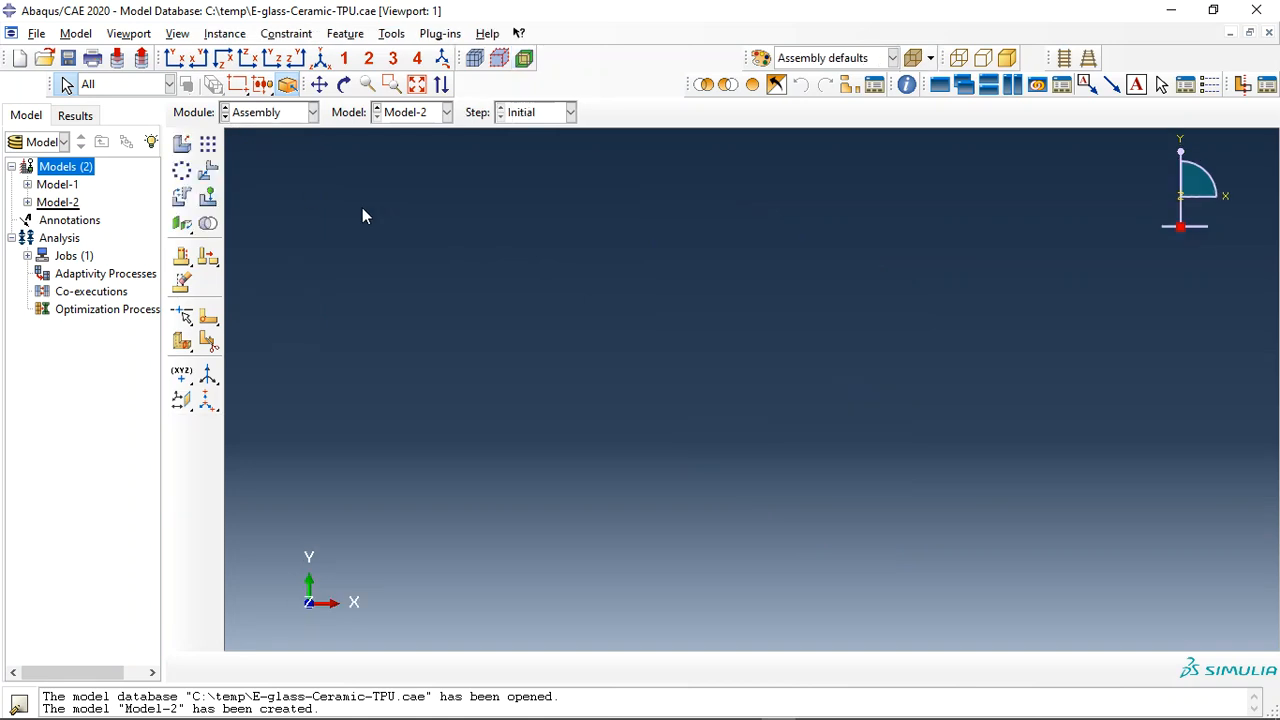
left_click(181, 140)
left_click_drag(172, 215, 154, 276)
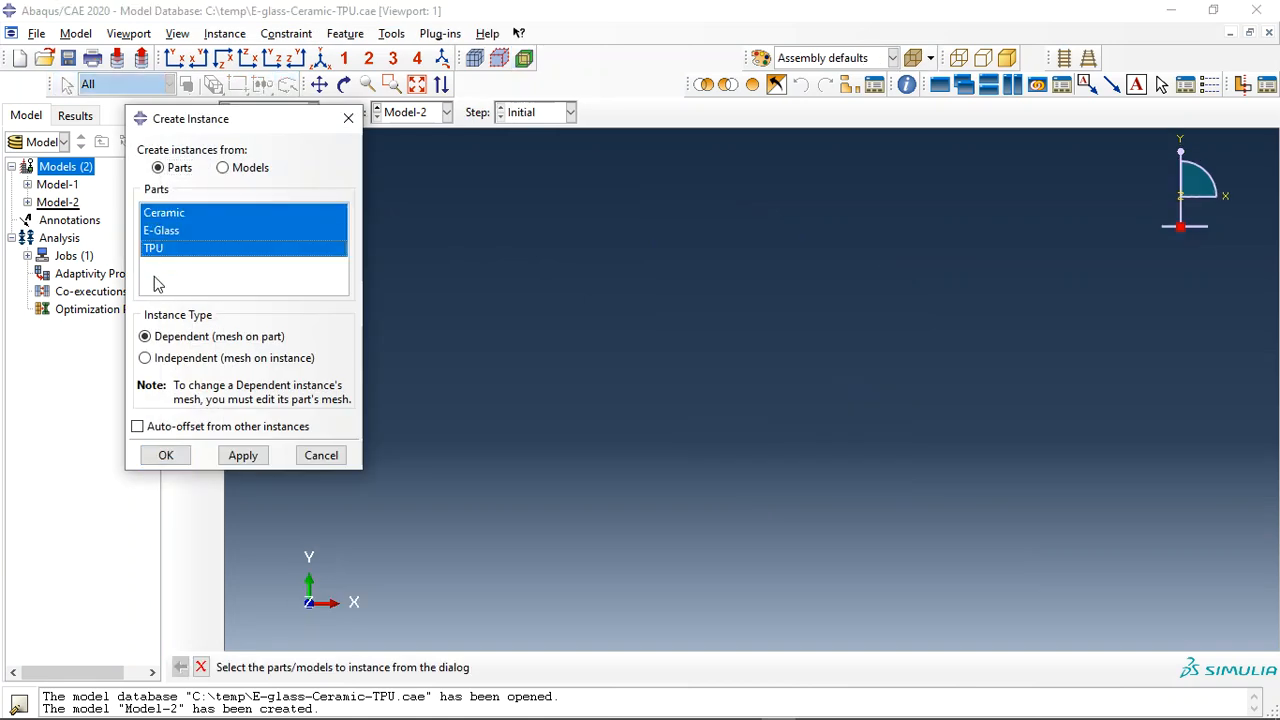
left_click(155, 427)
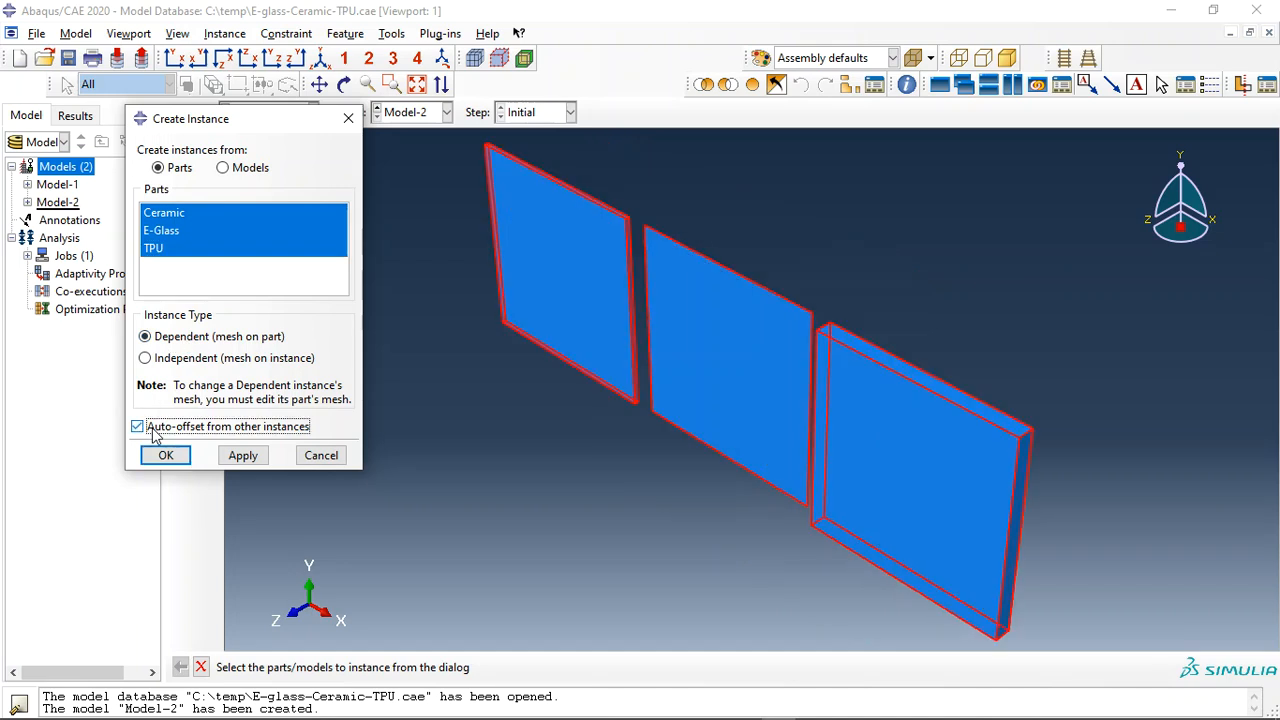
left_click(166, 455)
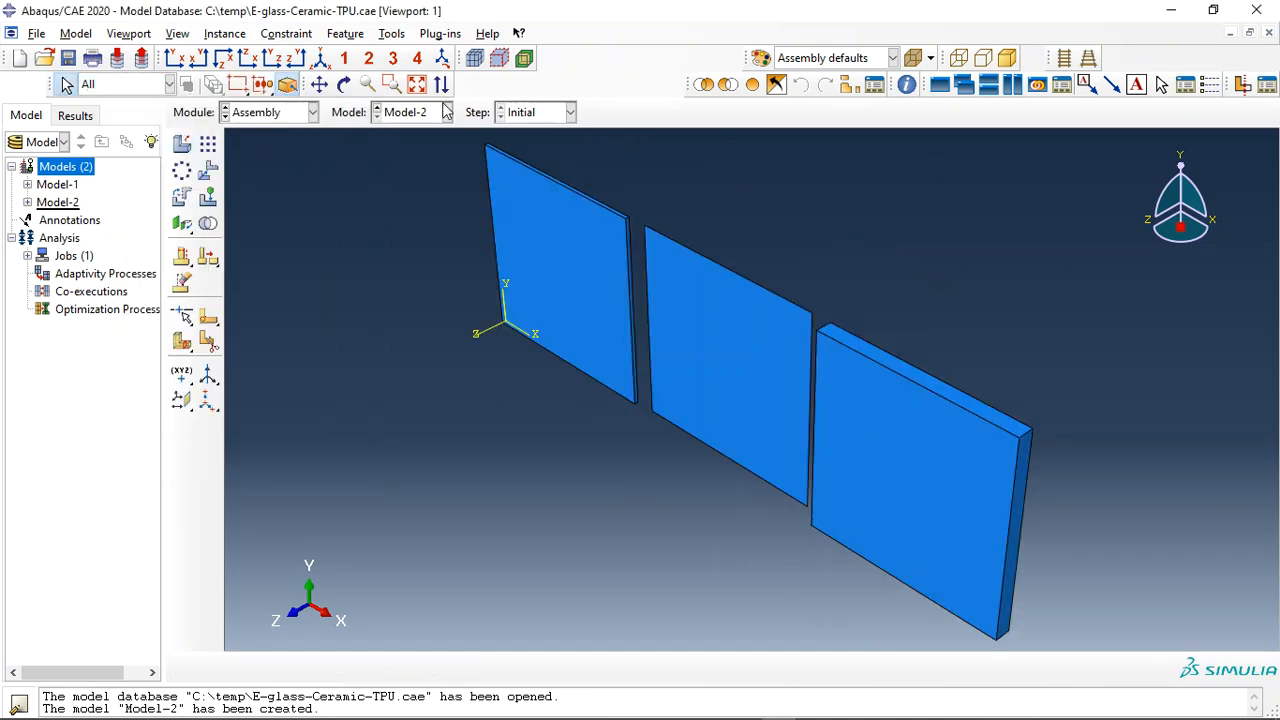
Create a surface named TPU on the upper face of the thick TPU plate
left_click(344, 84)
left_click_drag(657, 429, 626, 400)
key("Escape")
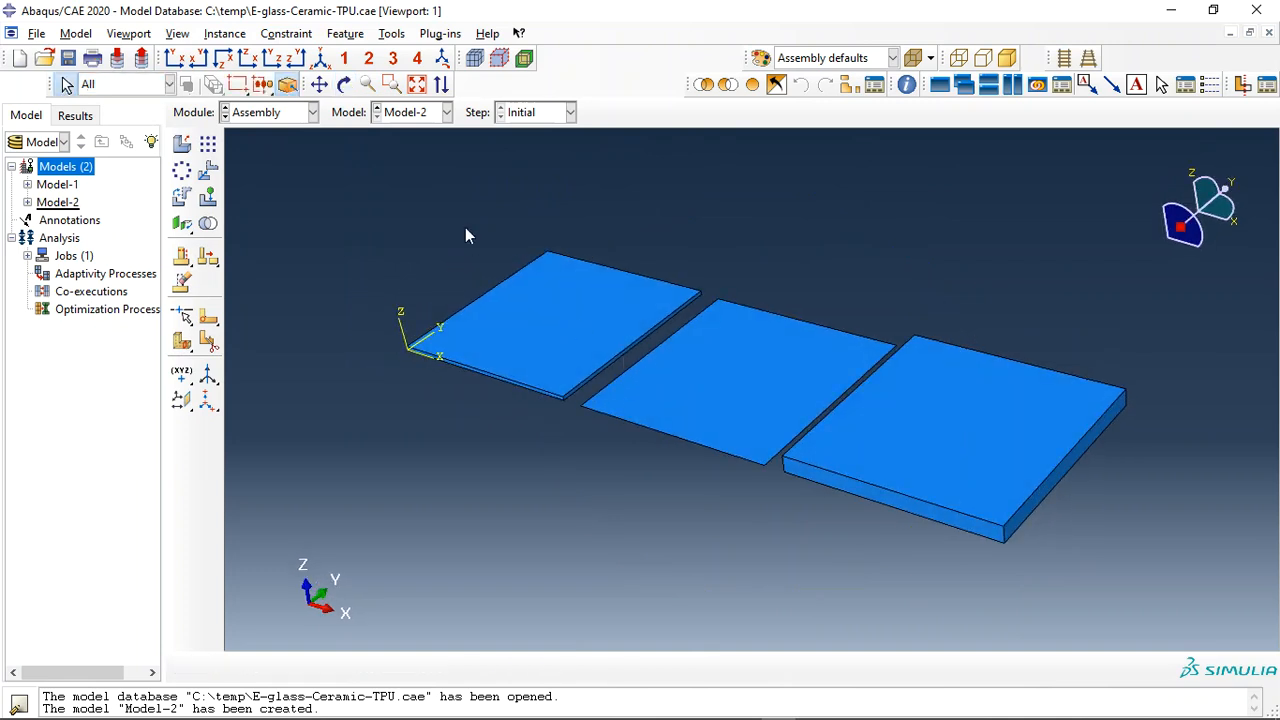
left_click(392, 33)
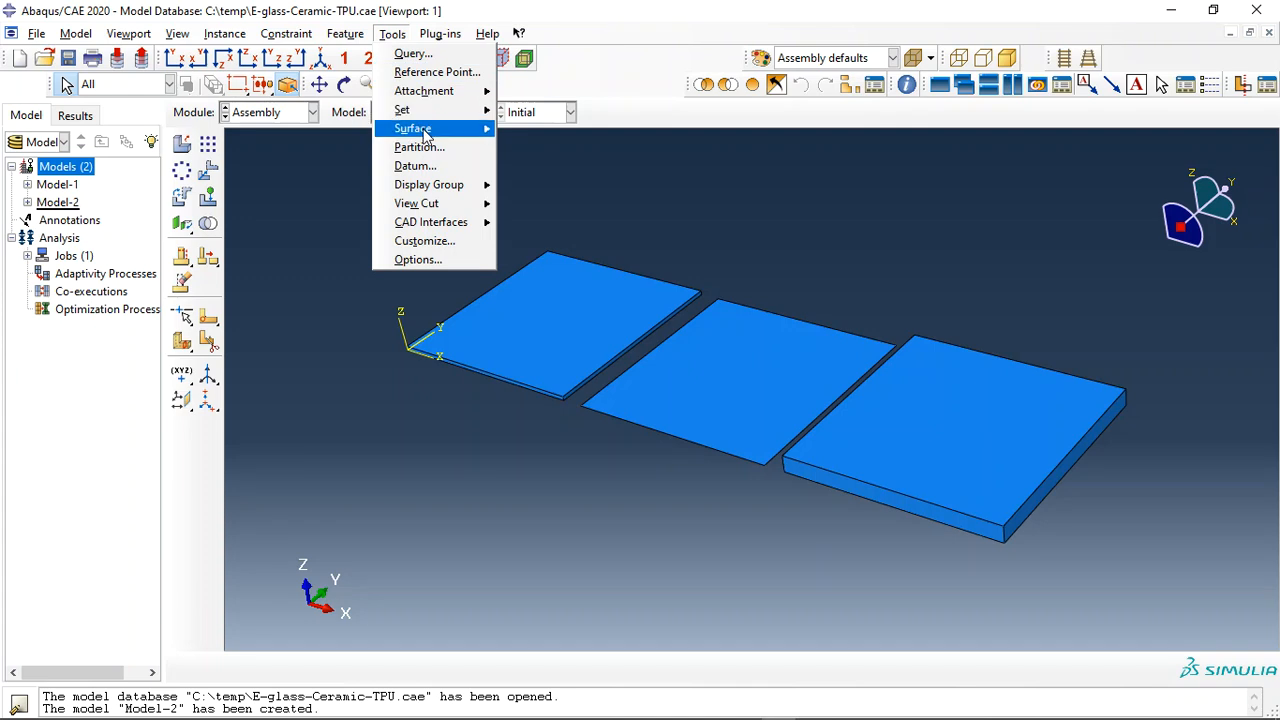
mouse_move(430, 129)
left_click(536, 152)
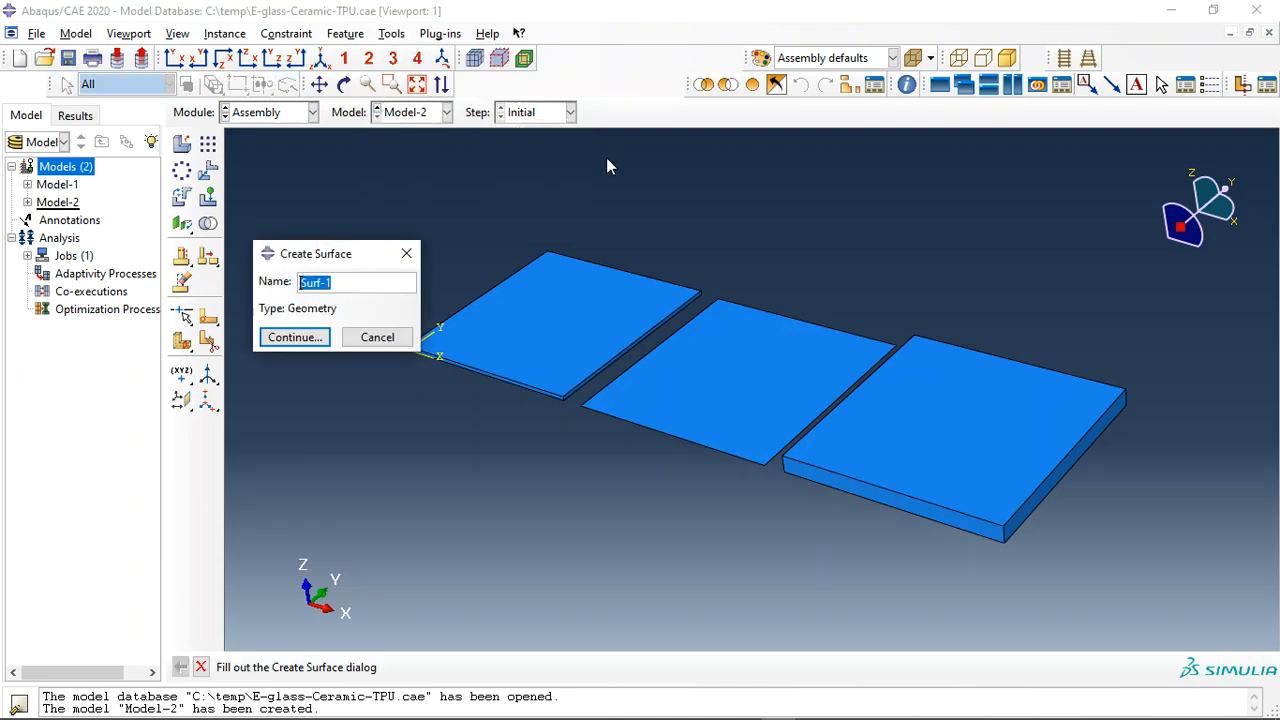
type("TPU")
left_click(314, 338)
left_click(966, 442)
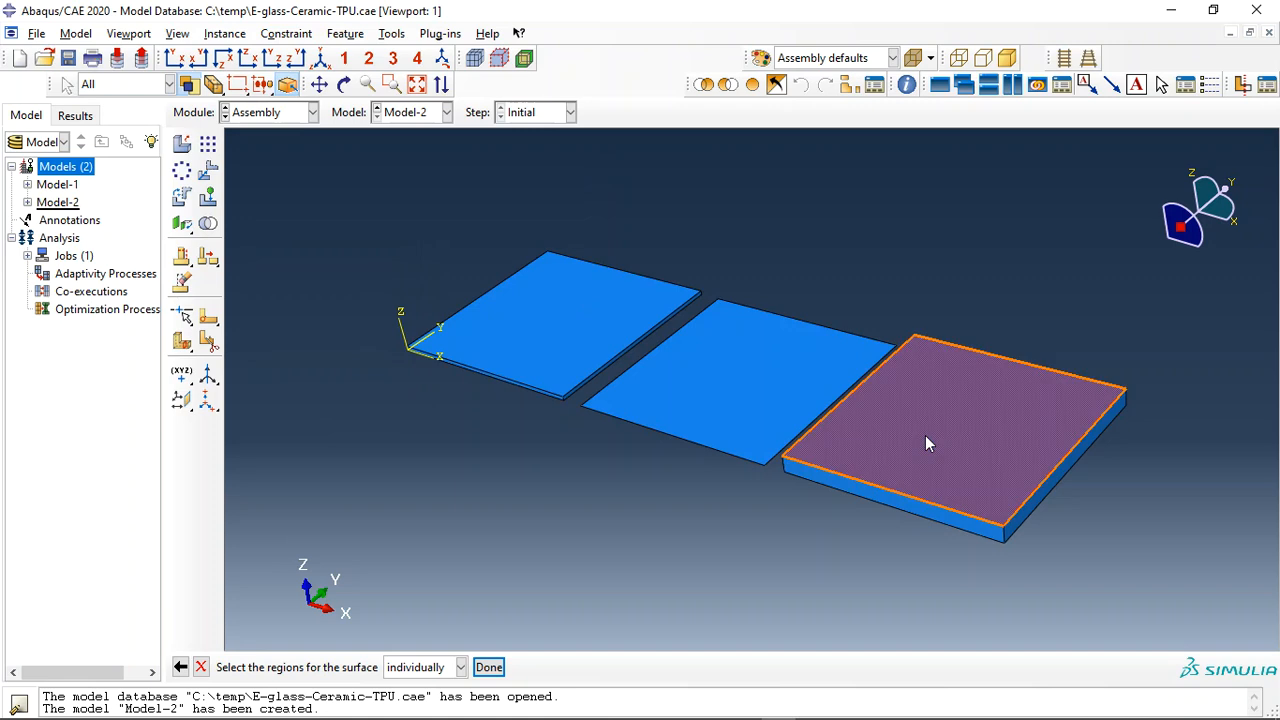
middle_click(605, 507)
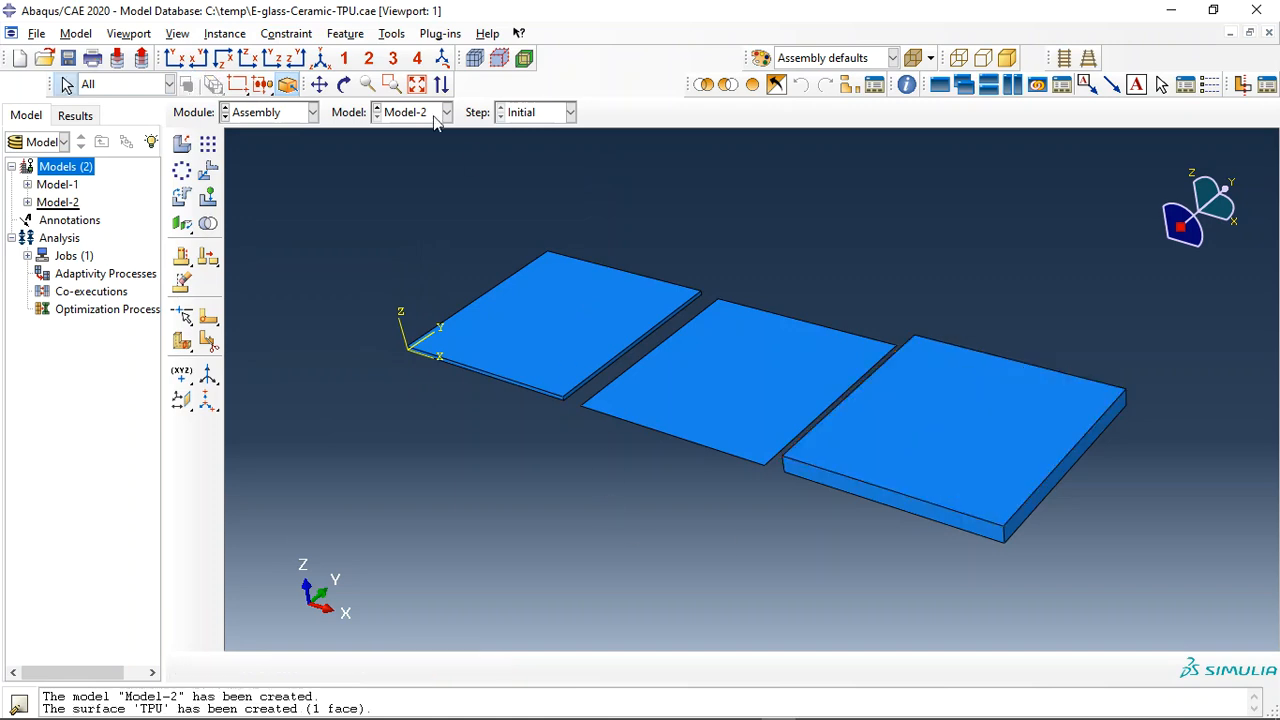
Create a surface named Ceramic-Top on the upper face of the Ceramic plate
left_click(392, 33)
mouse_move(412, 130)
left_click(538, 149)
type("Ceramic-Top")
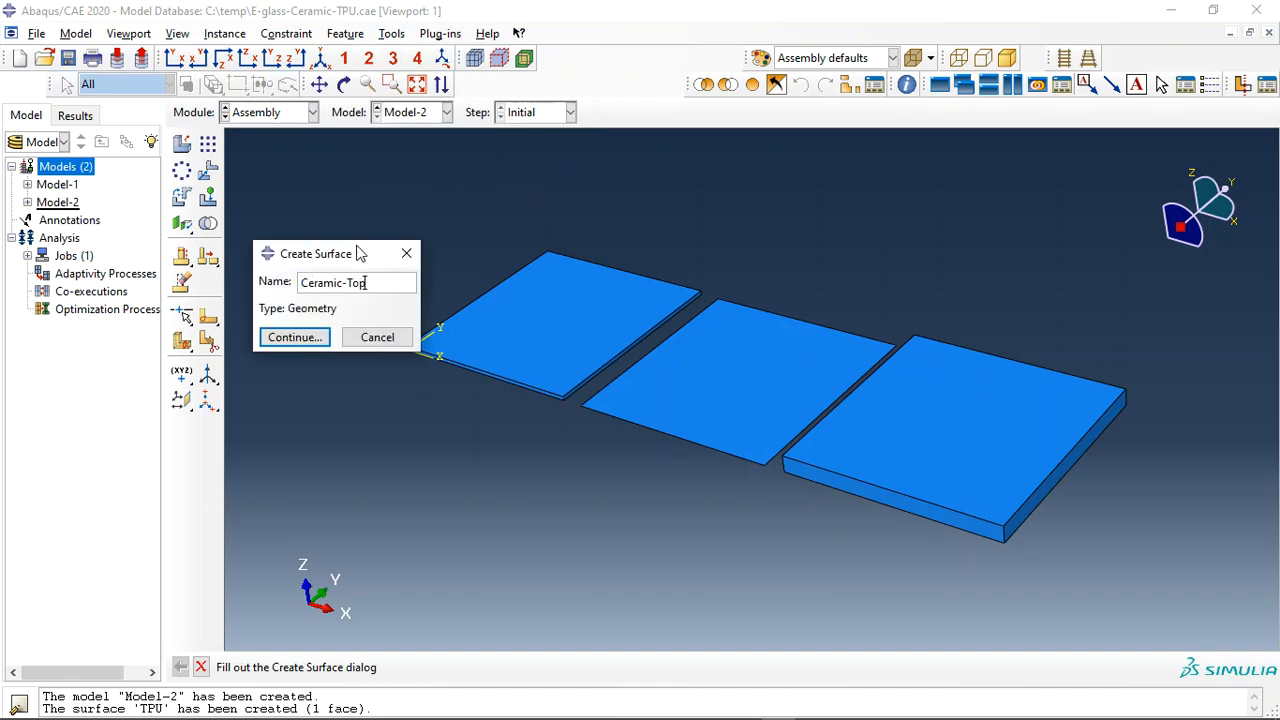
left_click(294, 337)
left_click(553, 330)
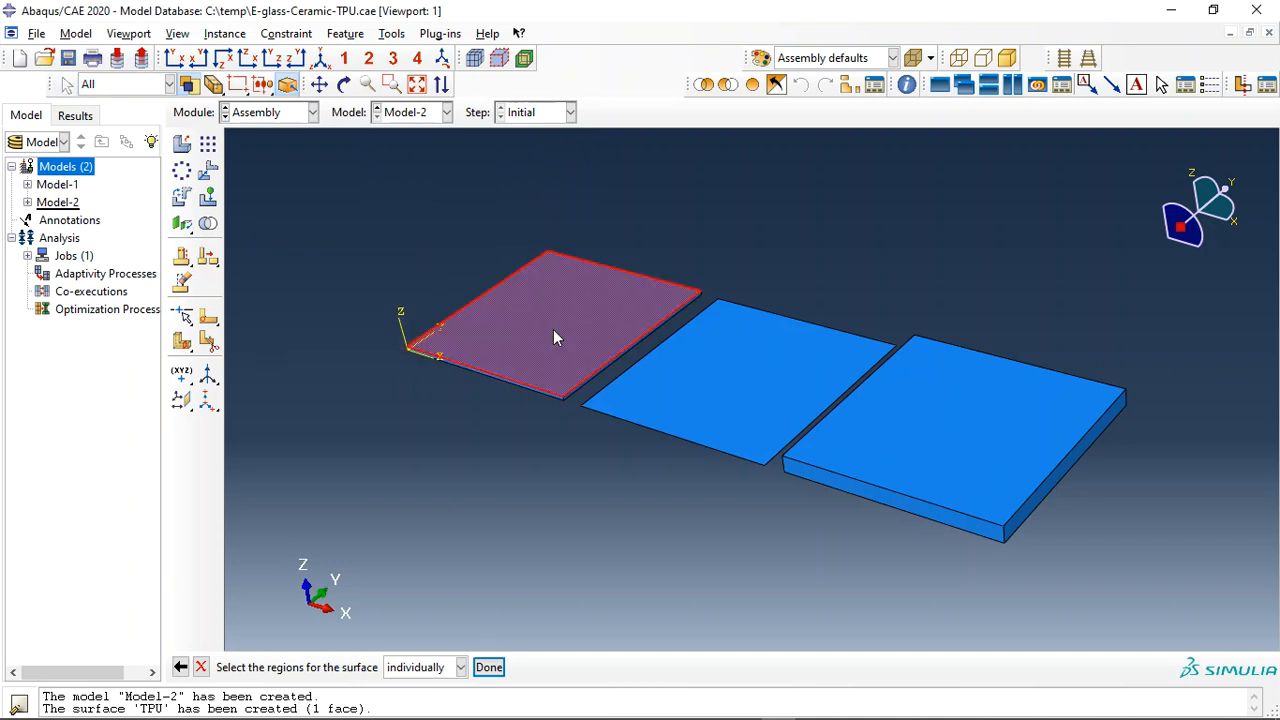
middle_click(665, 436)
Create a surface named Ceramic-Bot on the underside of the Ceramic plate
left_click(344, 84)
left_click_drag(702, 413, 637, 251)
key("Escape")
left_click(391, 34)
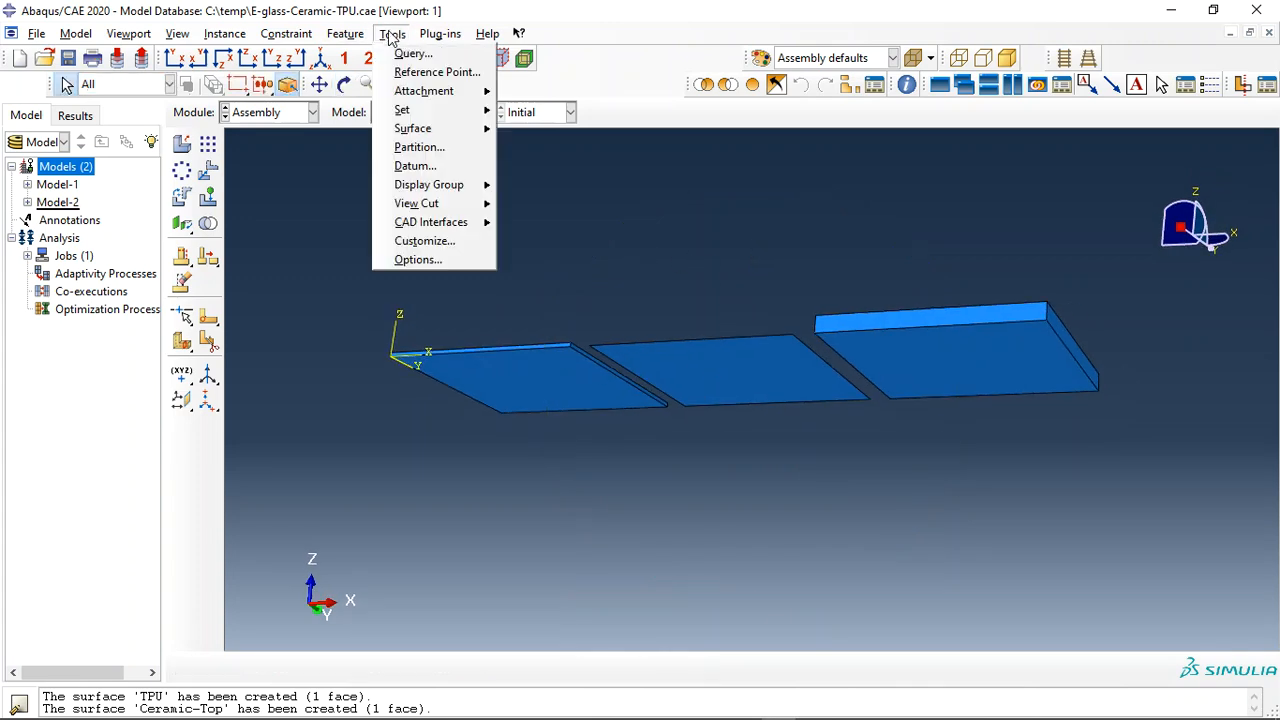
mouse_move(442, 128)
left_click(556, 150)
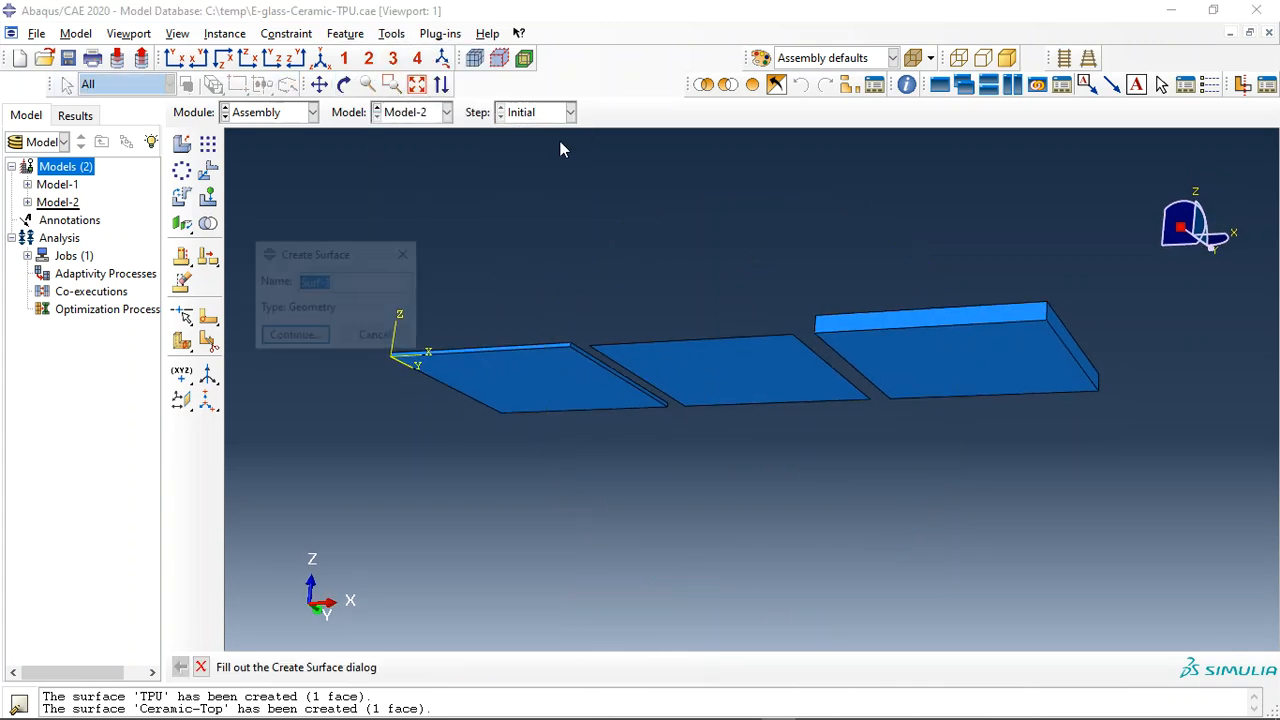
type("Ceramic")
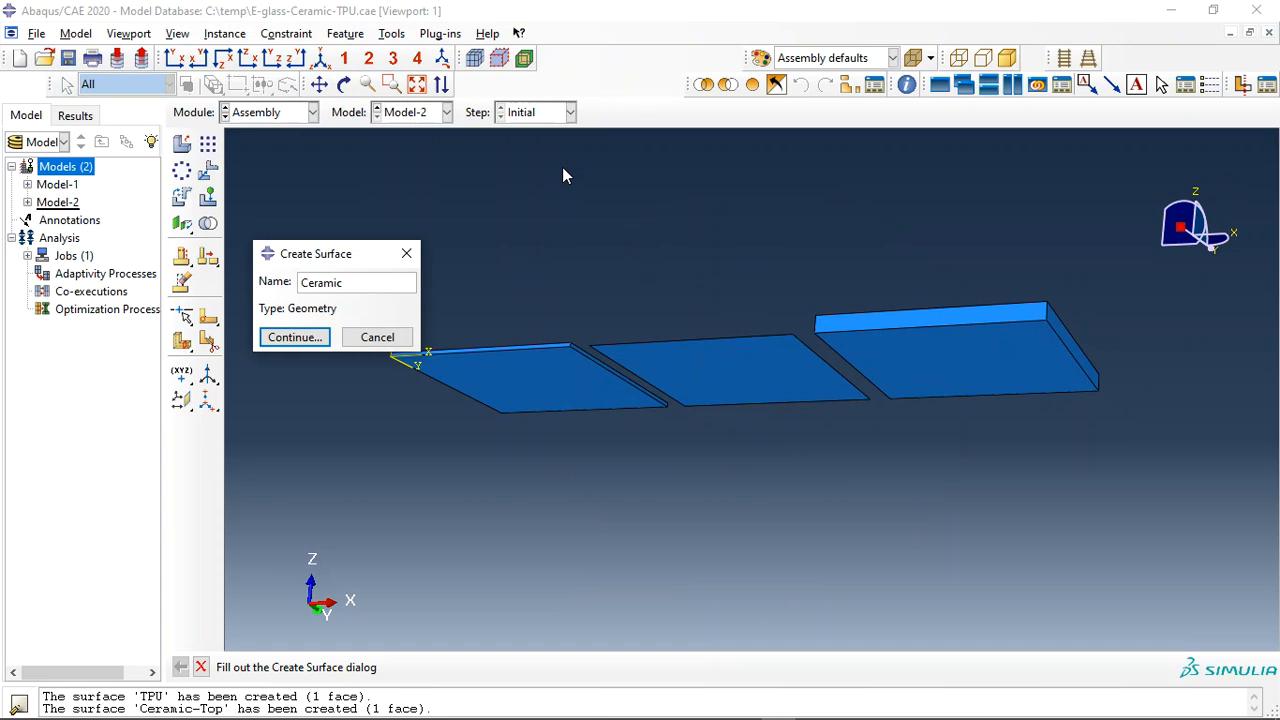
type("-Bot")
left_click(294, 337)
left_click(500, 386)
middle_click(545, 443)
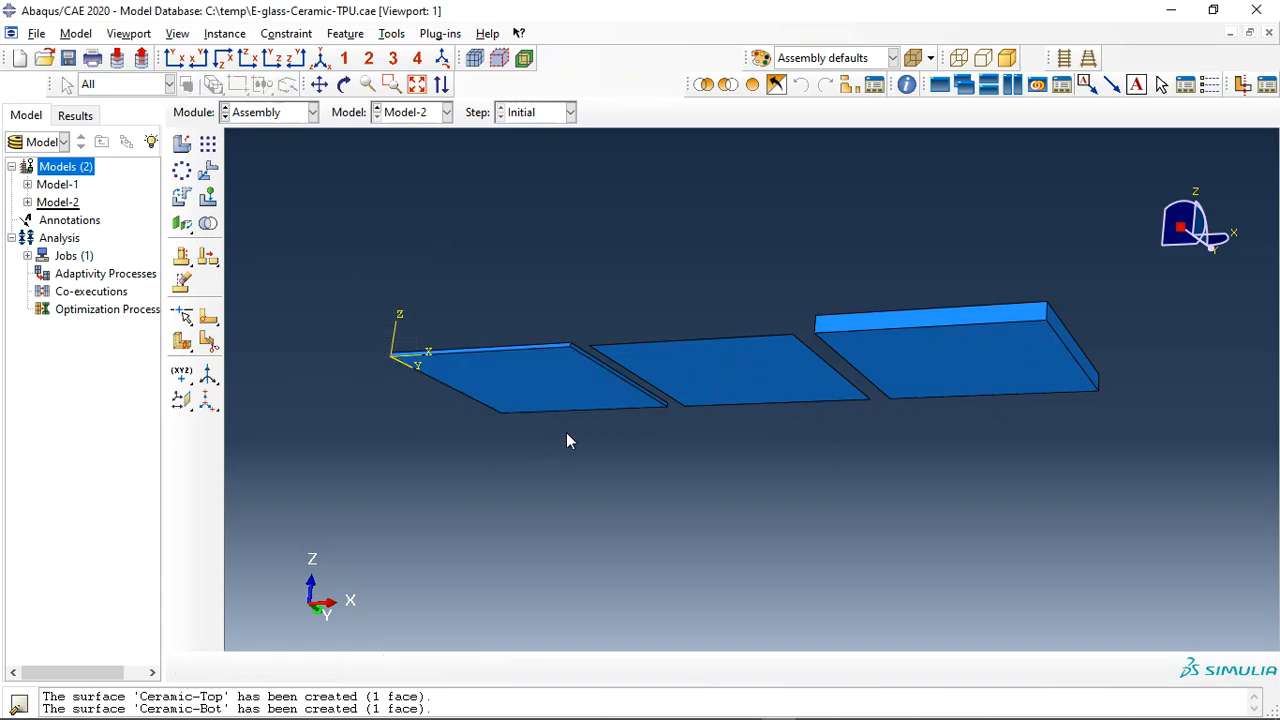
Create a surface named E-Glass on the underside of the E-Glass shell, choosing the Purple side
left_click(392, 34)
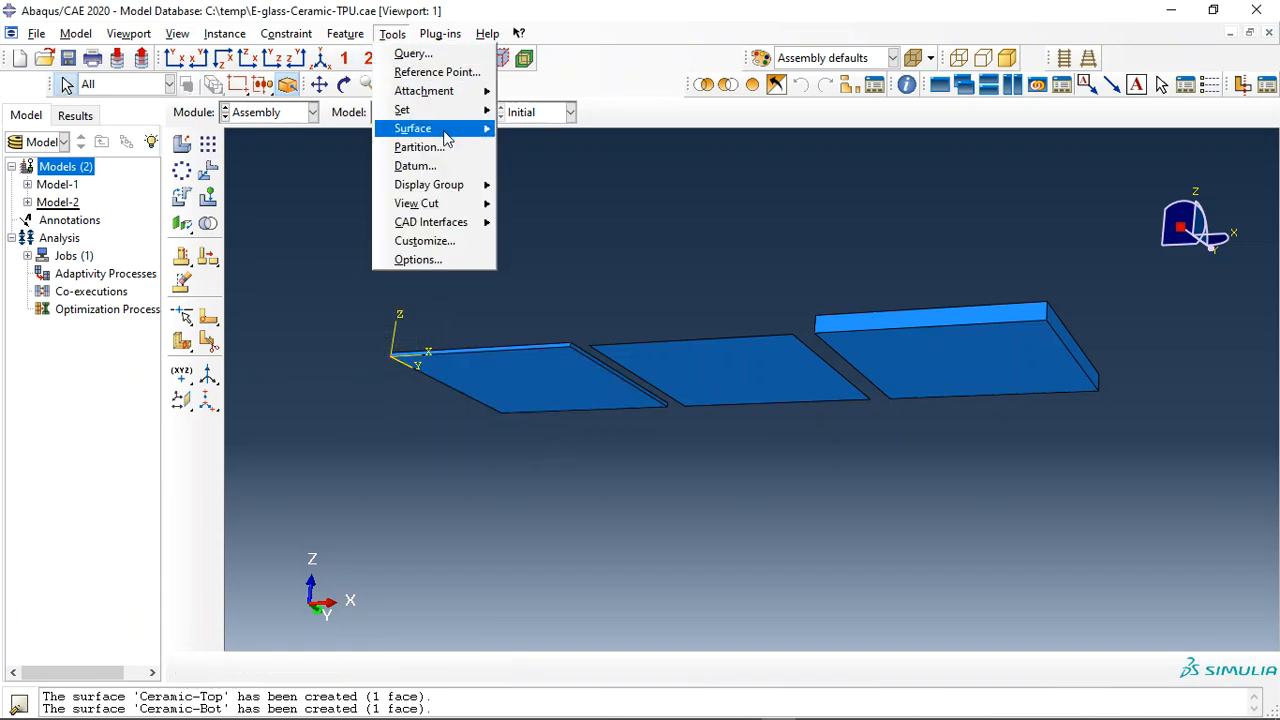
mouse_move(445, 130)
left_click(538, 149)
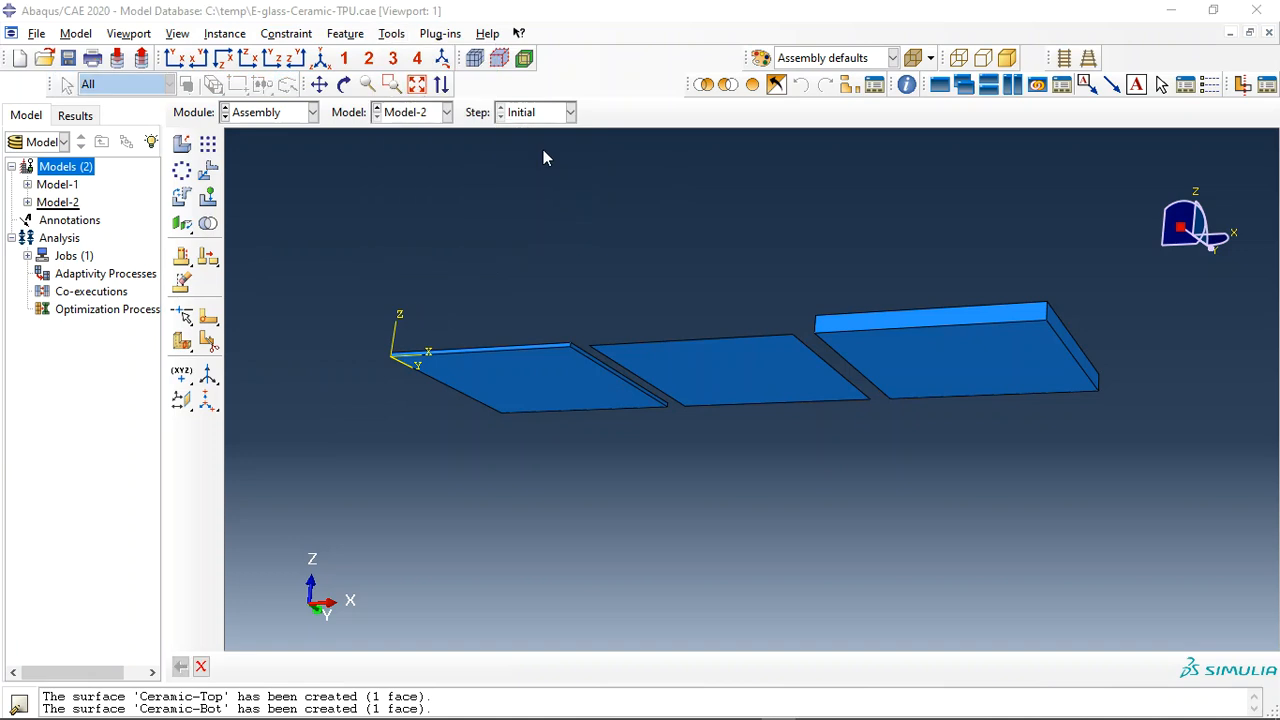
type("E-Glass")
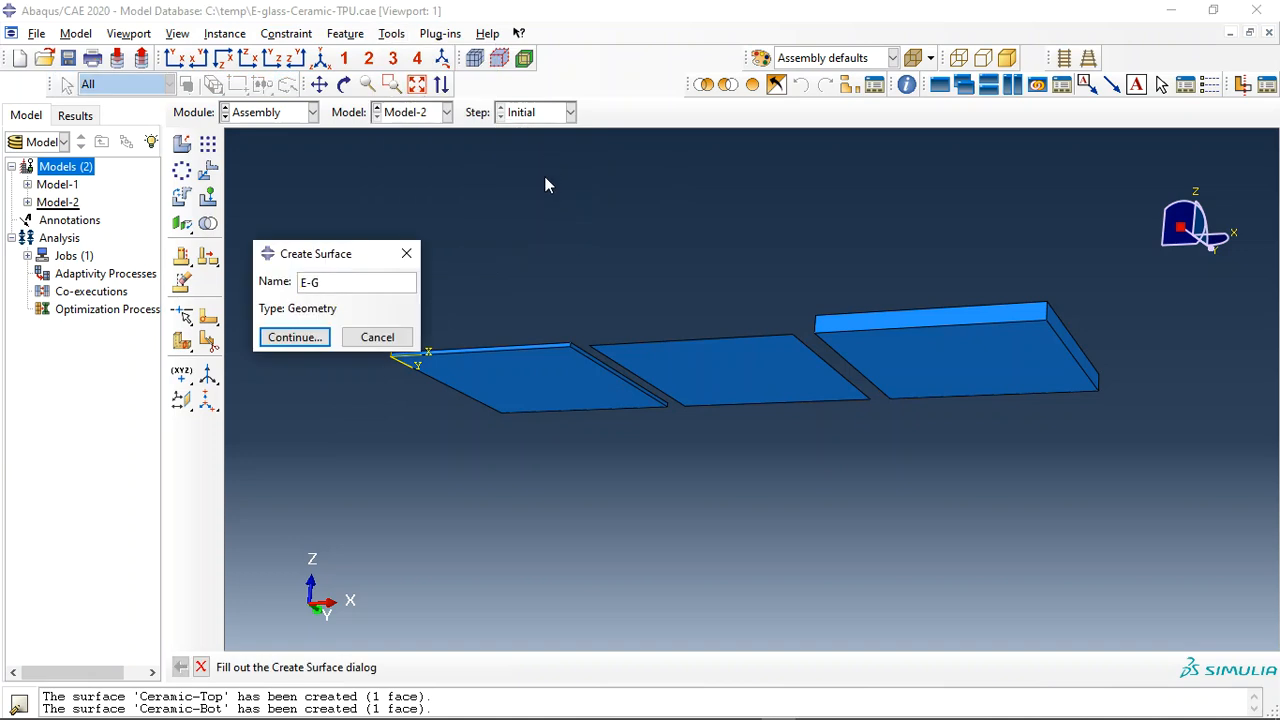
left_click(290, 339)
left_click(769, 388)
middle_click(705, 443)
left_click(526, 667)
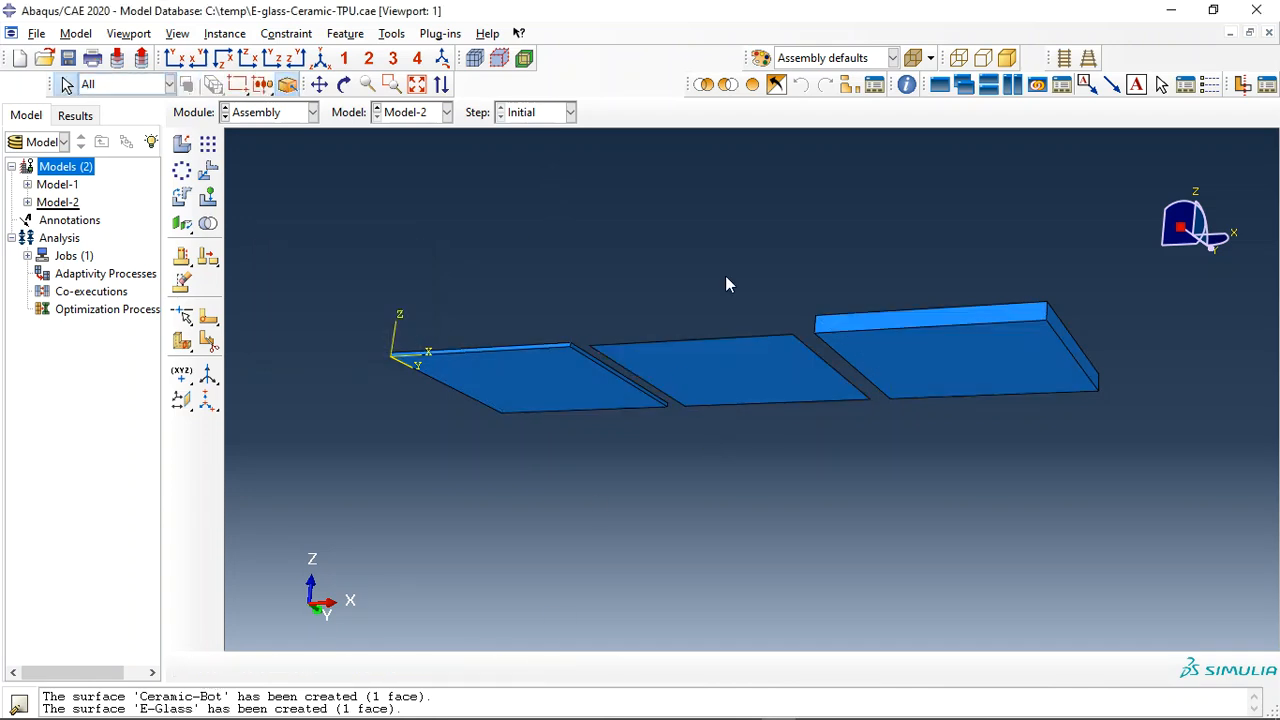
Create a surface named Blast on the upper face of the E-Glass shell, choosing the Brown side
left_click(343, 84)
left_click_drag(950, 390, 663, 400)
key("Escape")
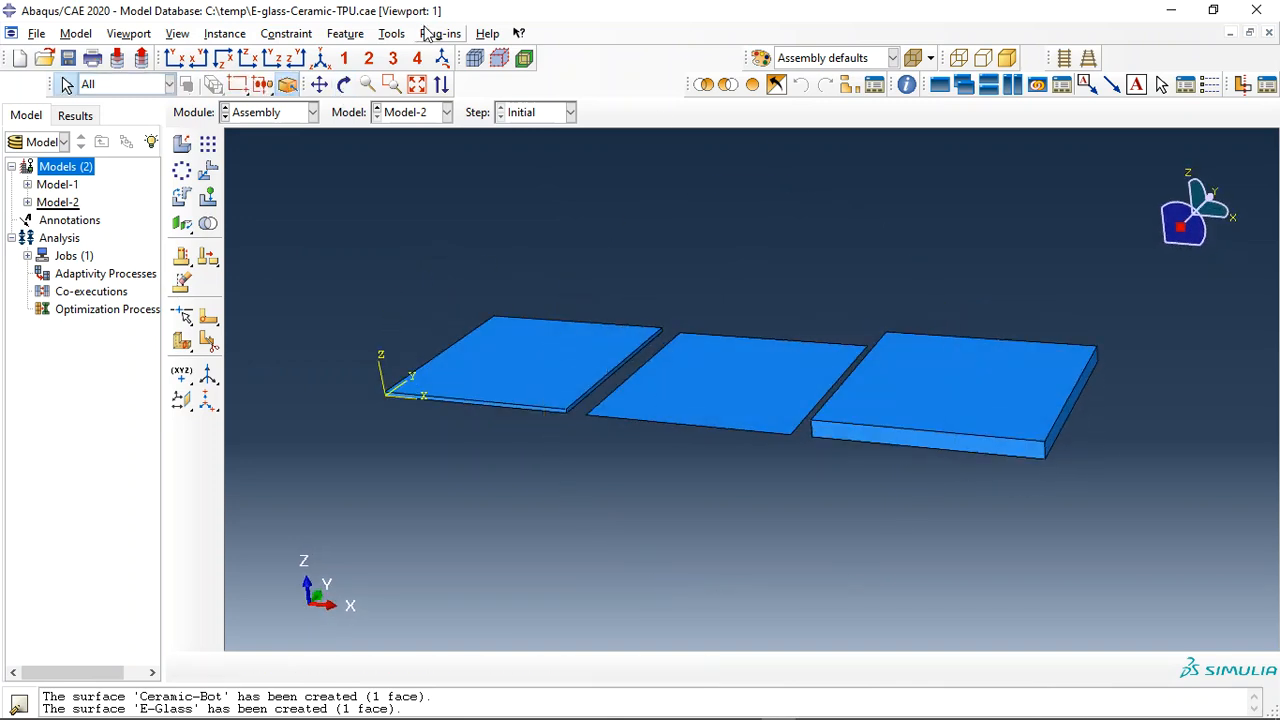
left_click(392, 34)
mouse_move(430, 128)
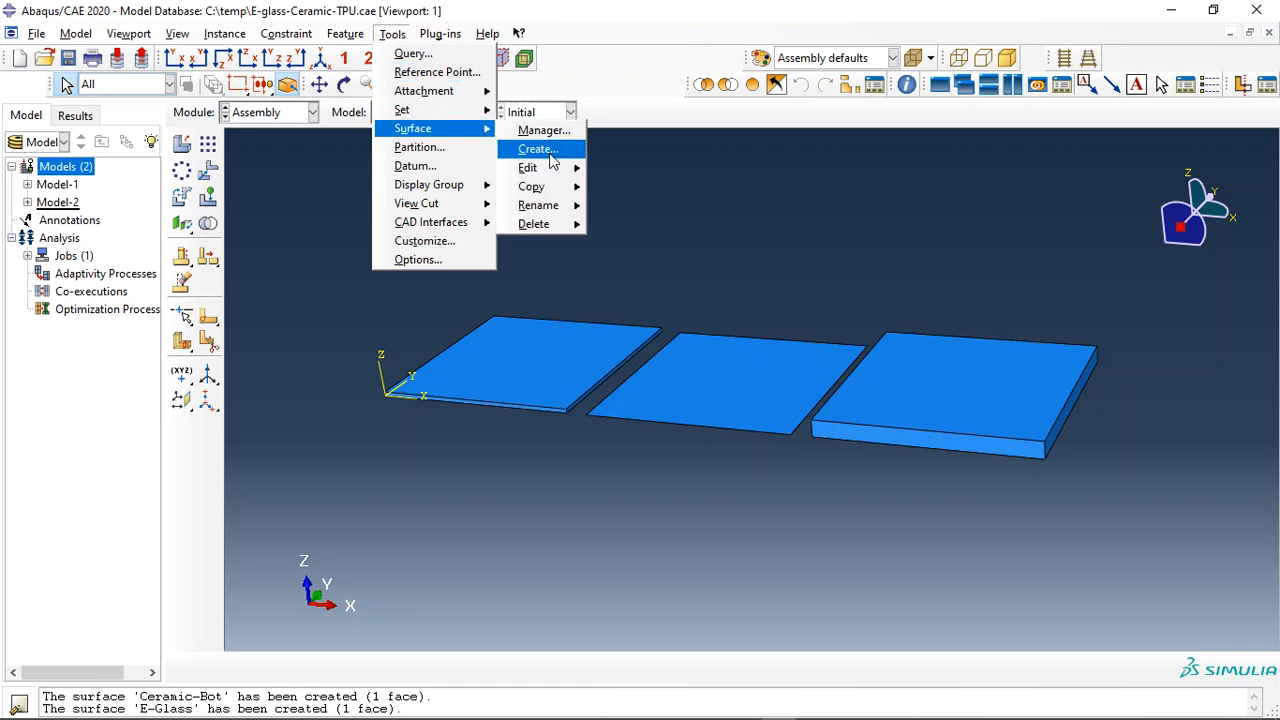
left_click(550, 152)
type("Blast")
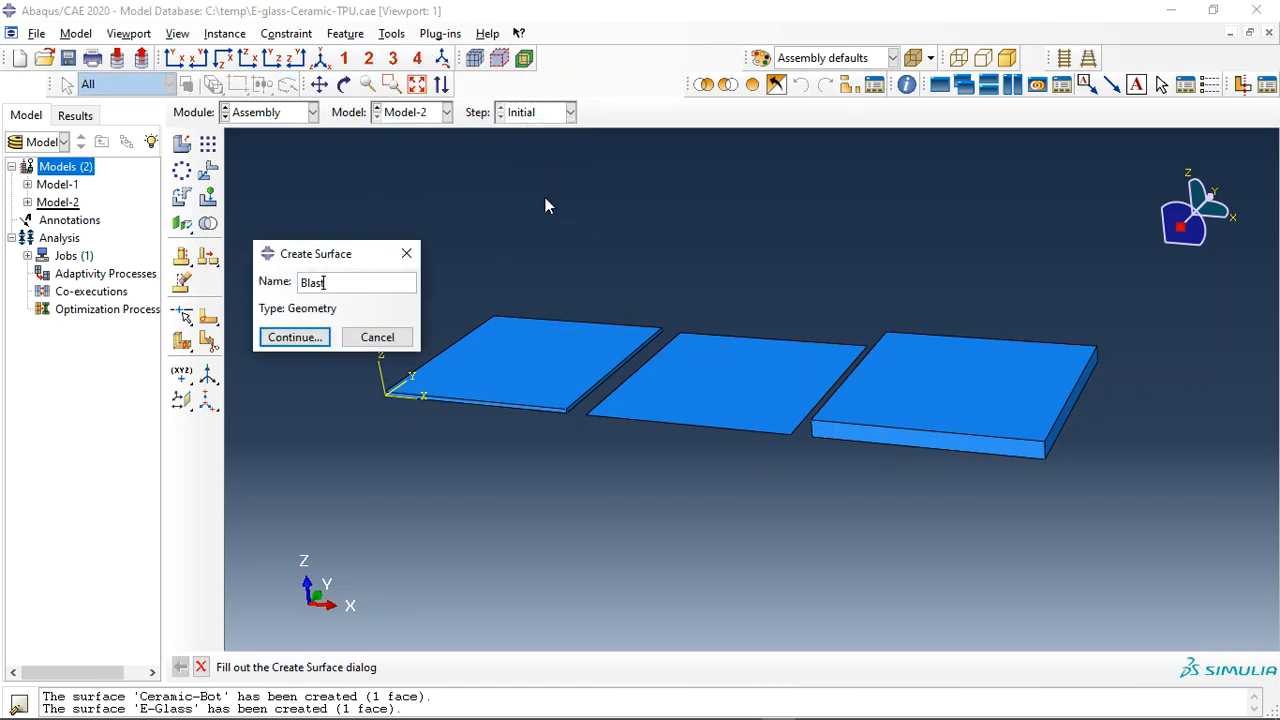
left_click(290, 338)
left_click(760, 420)
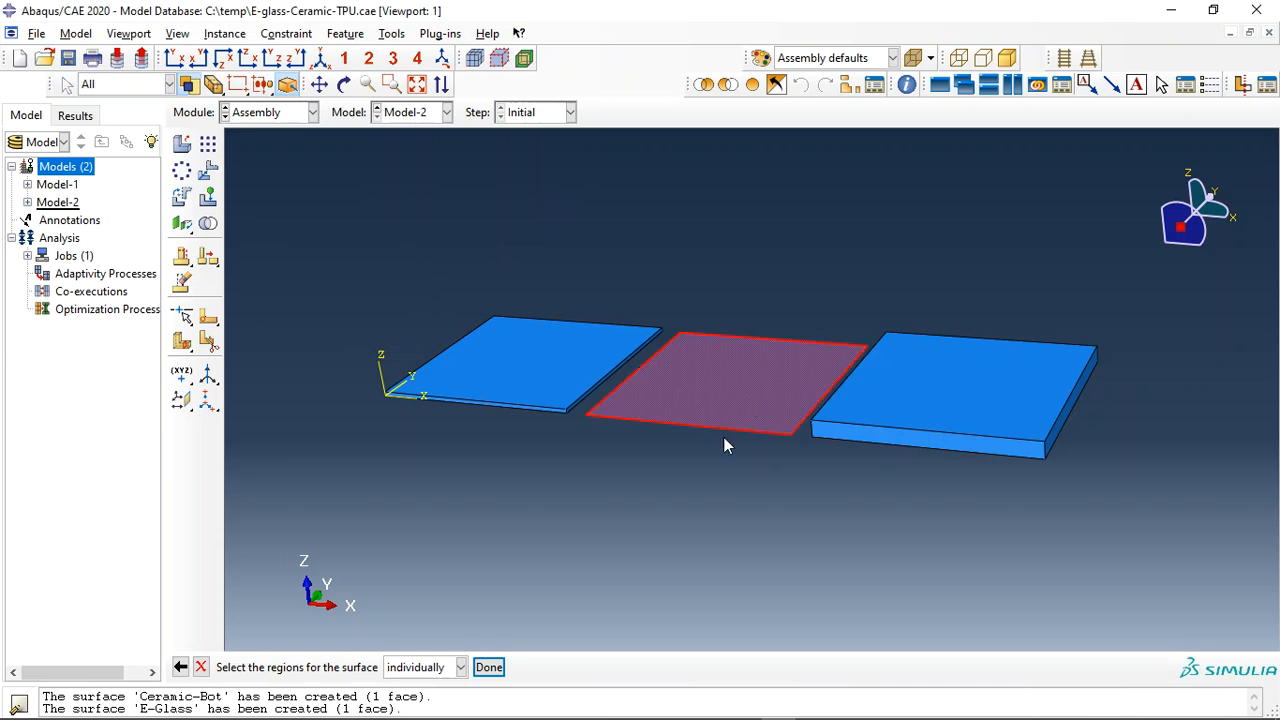
middle_click(690, 440)
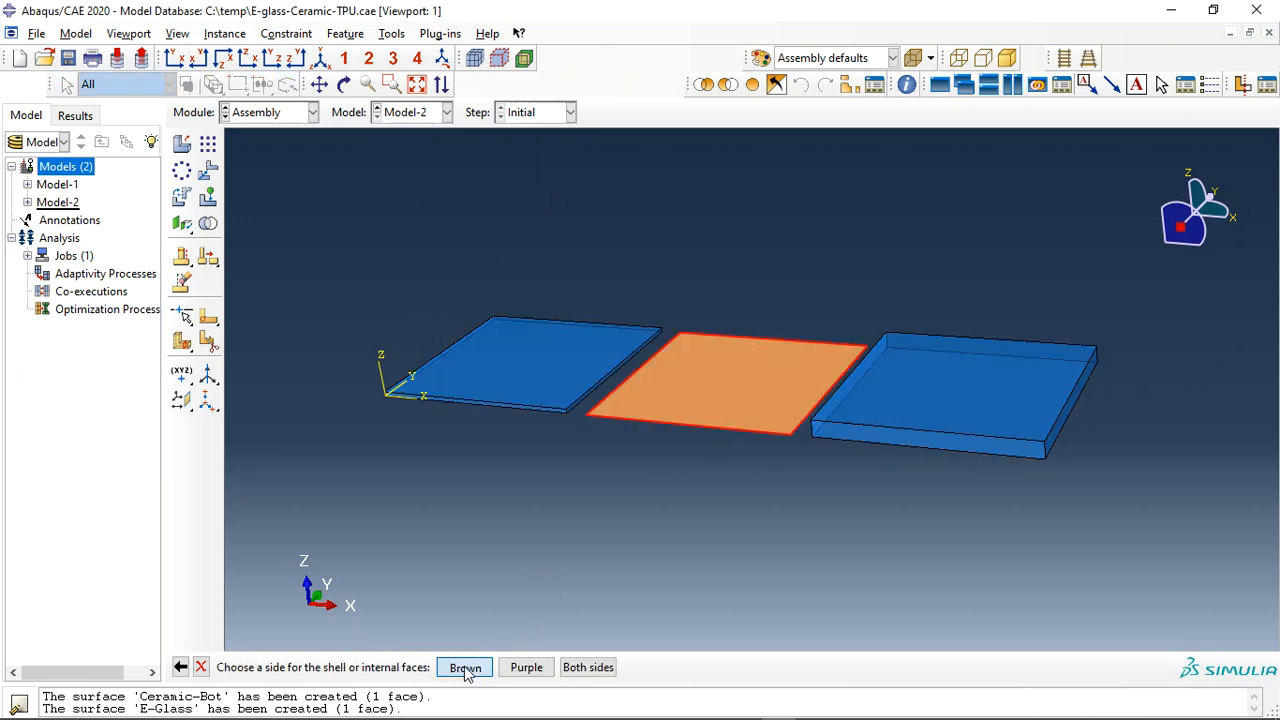
left_click(465, 667)
Translate the TPU instance beneath the Ceramic plate, matching its upper front corner to the Ceramic's lower front corner
left_click(210, 173)
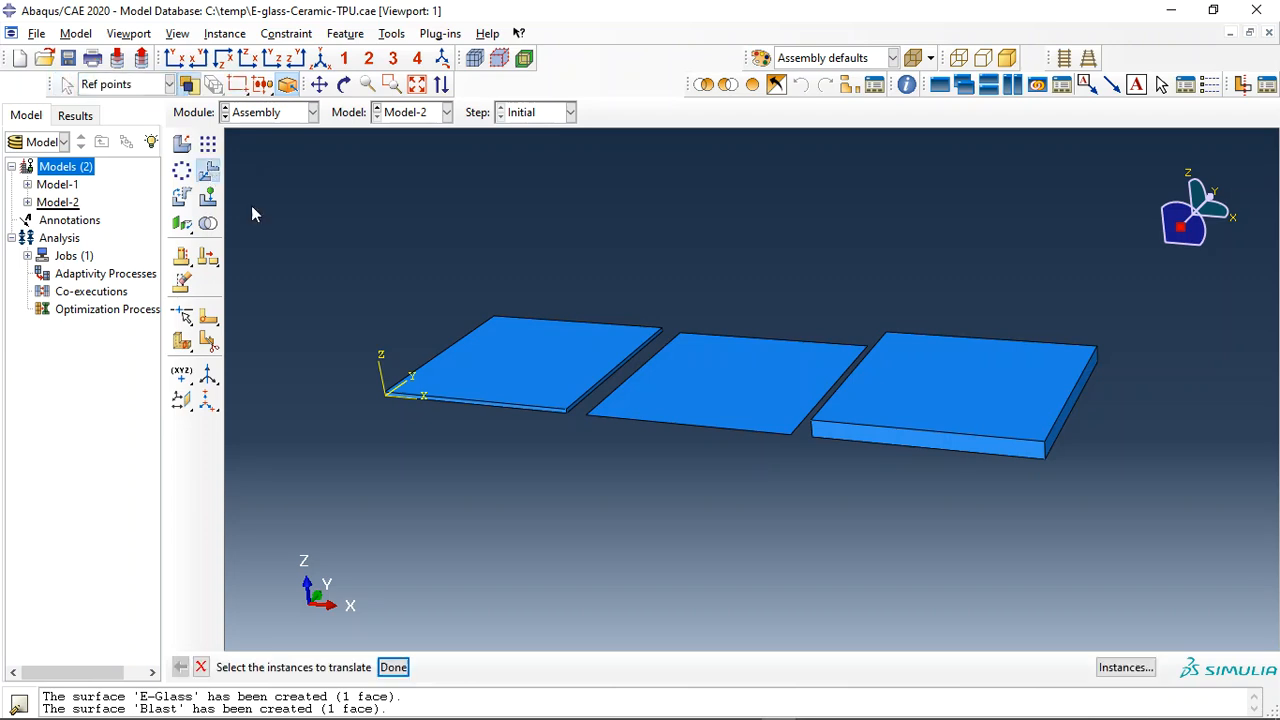
left_click(1000, 442)
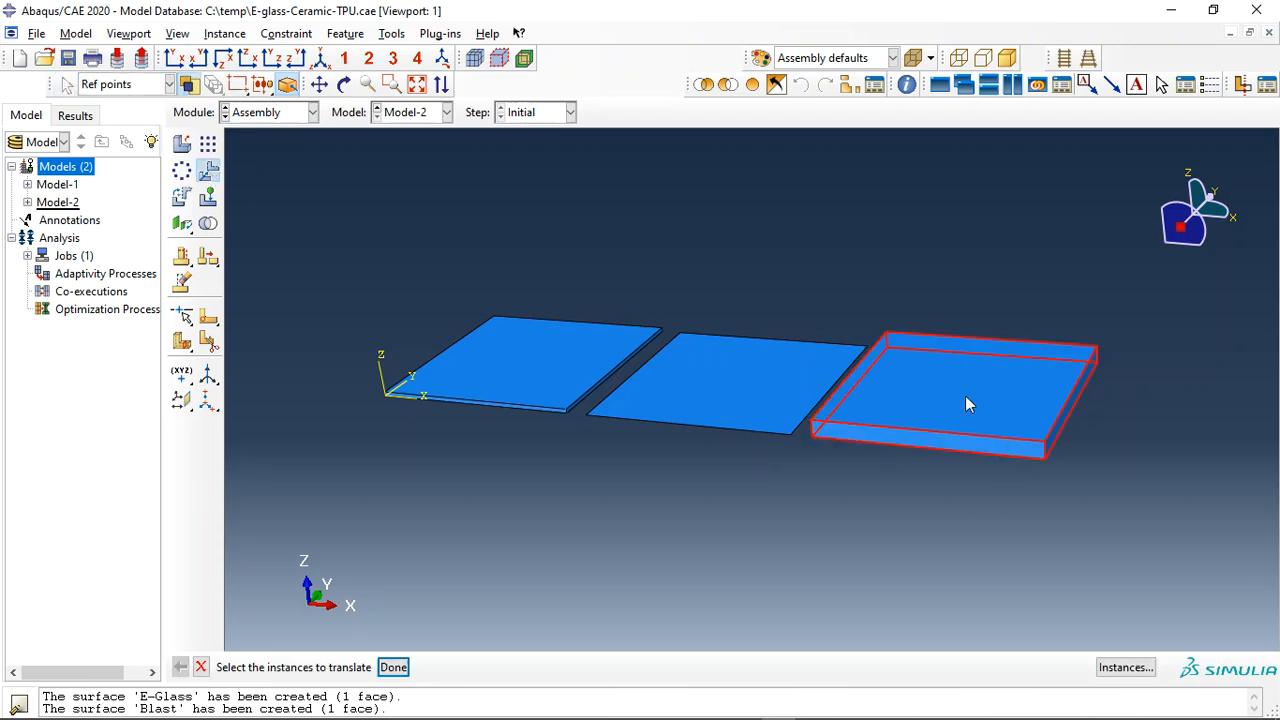
middle_click(952, 467)
left_click(1045, 443)
scroll(558, 410, "down", 4)
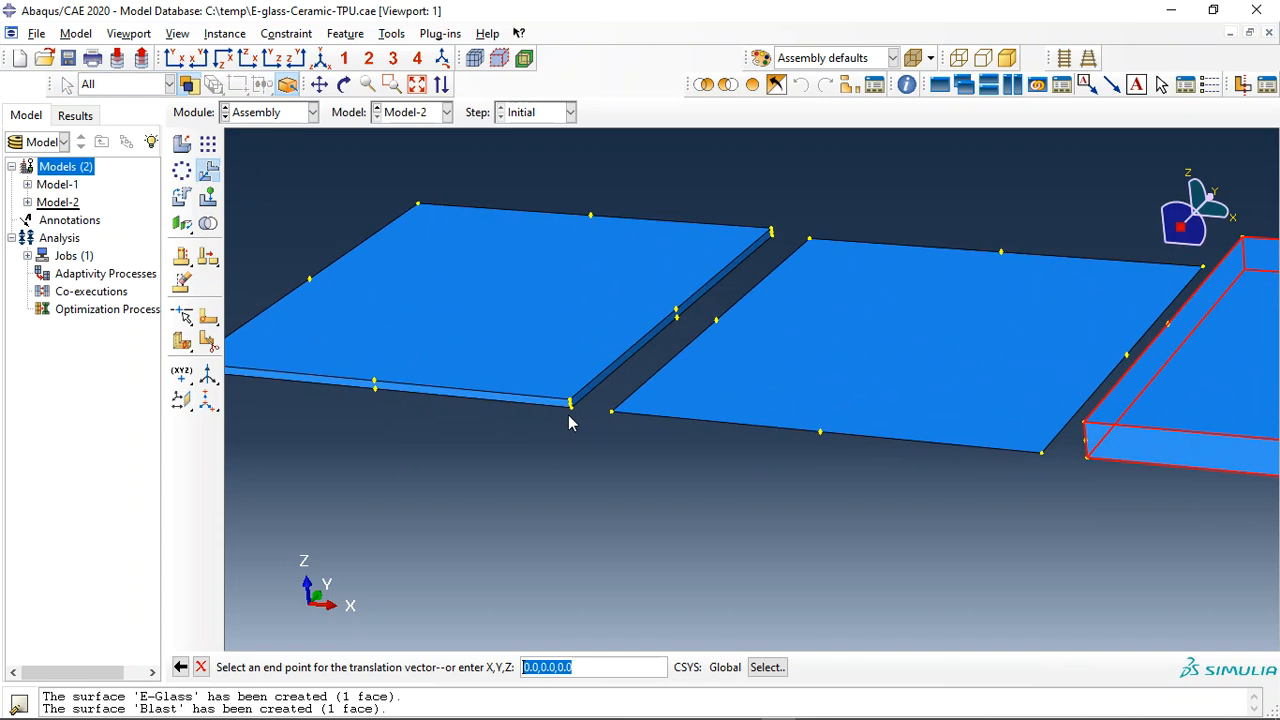
left_click(570, 404)
middle_click(567, 428)
Translate the E-Glass instance onto the Ceramic plate, matching its front corner to the Ceramic's upper front corner
left_click(812, 404)
middle_click(955, 463)
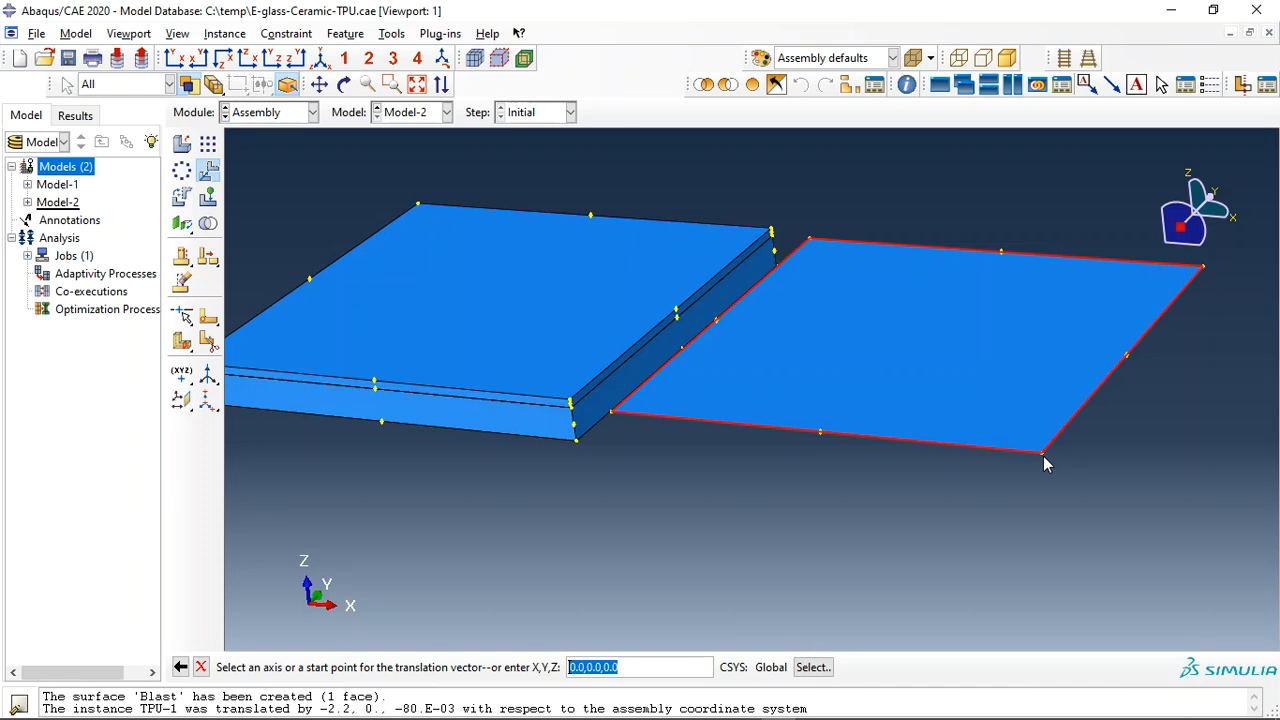
left_click(1041, 452)
left_click(572, 404)
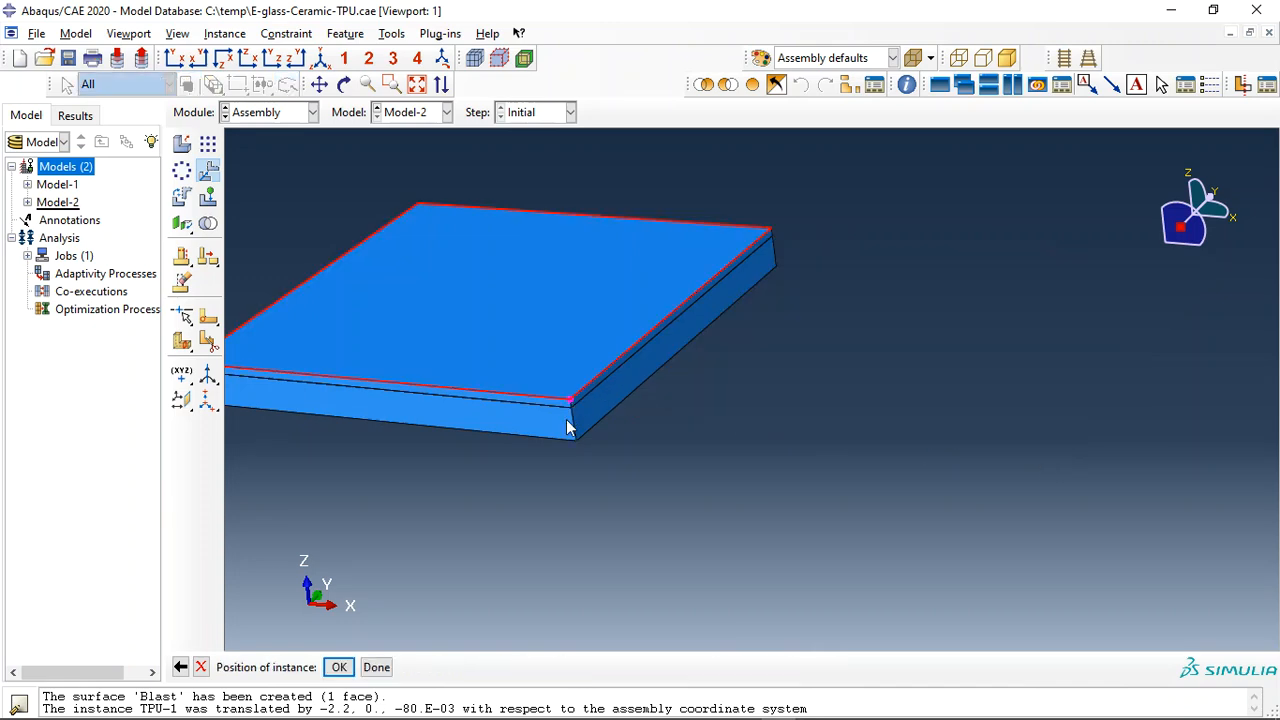
middle_click(517, 434)
Translate all three instances together from the stack's upper corner to the origin 0,0,0
left_click_drag(437, 320, 653, 509)
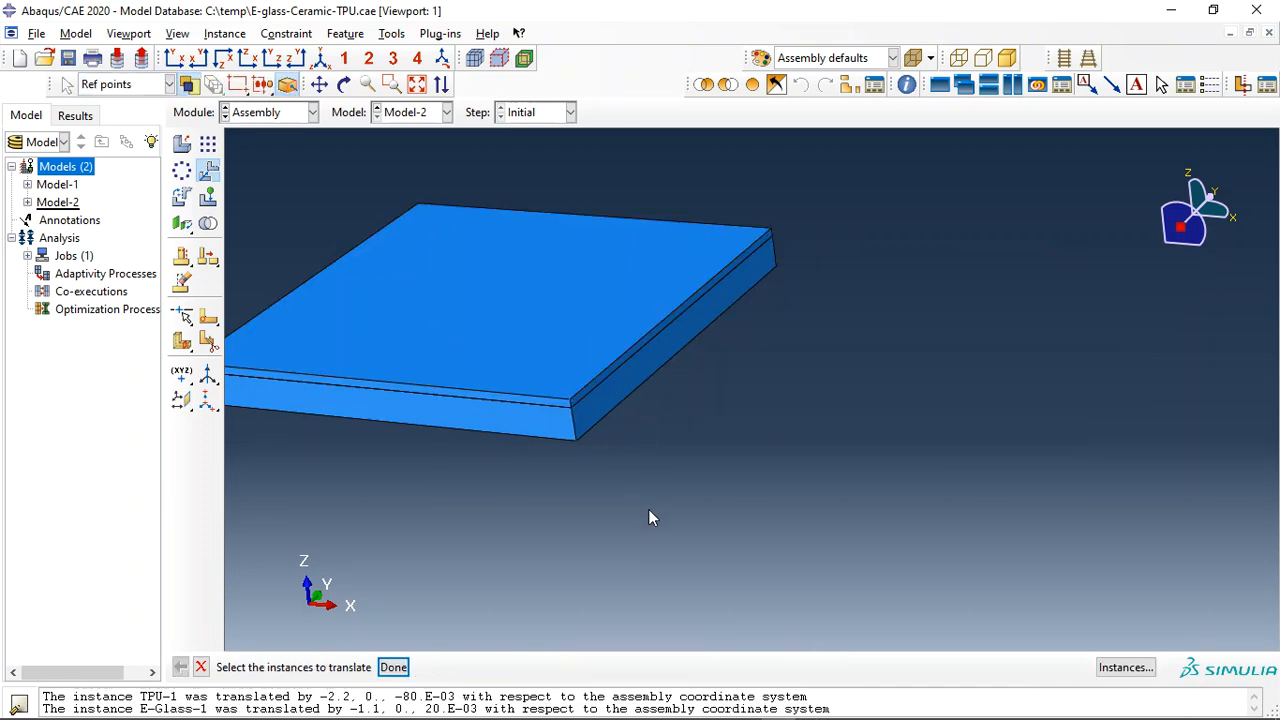
scroll(1022, 338, "up", 3)
scroll(470, 357, "down", 5)
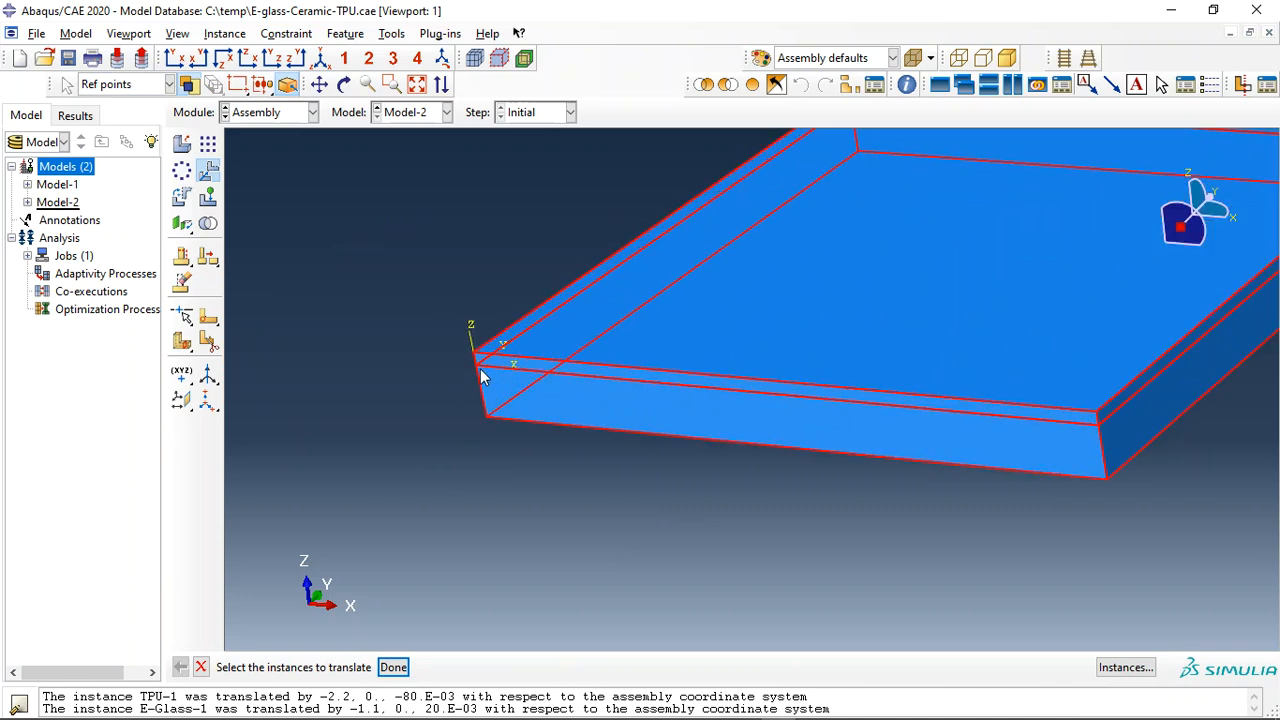
middle_click(475, 360)
left_click(473, 354)
middle_click(381, 366)
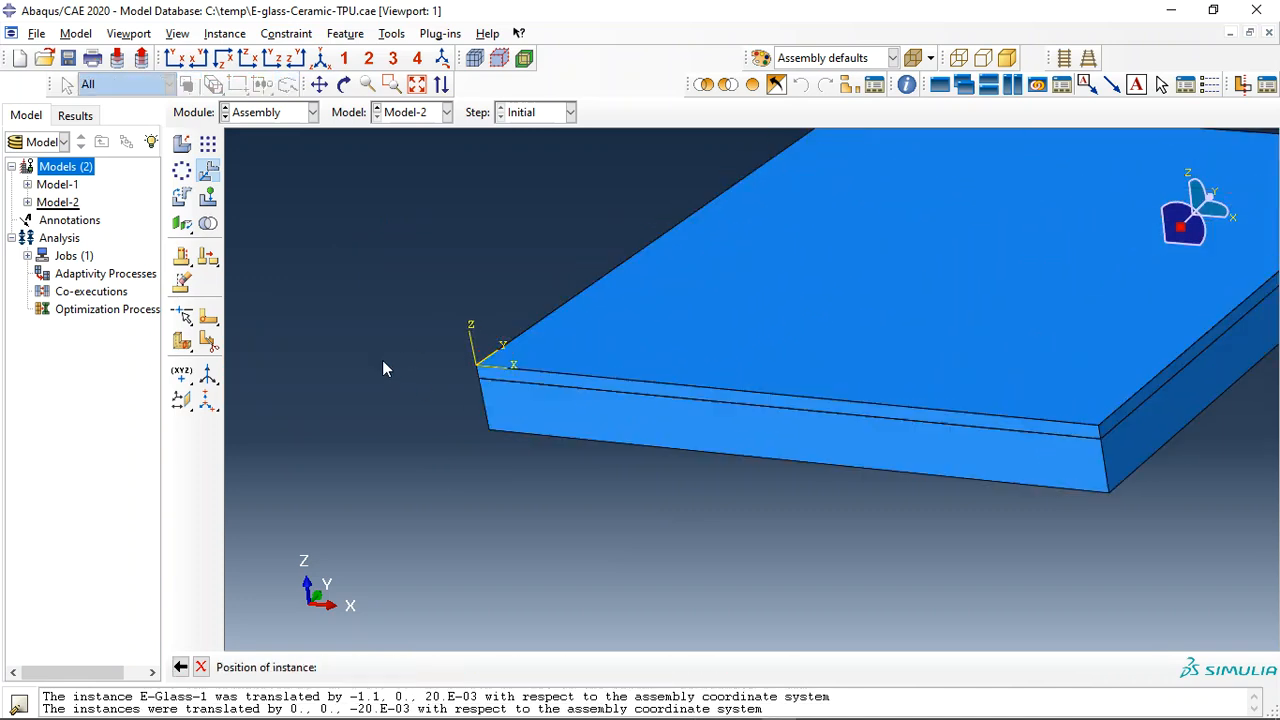
middle_click(382, 361)
Translate all three instances together by -0.008 along the Z axis
scroll(396, 440, "up", 3)
left_click_drag(432, 226, 792, 477)
middle_click(587, 530)
middle_click(516, 550)
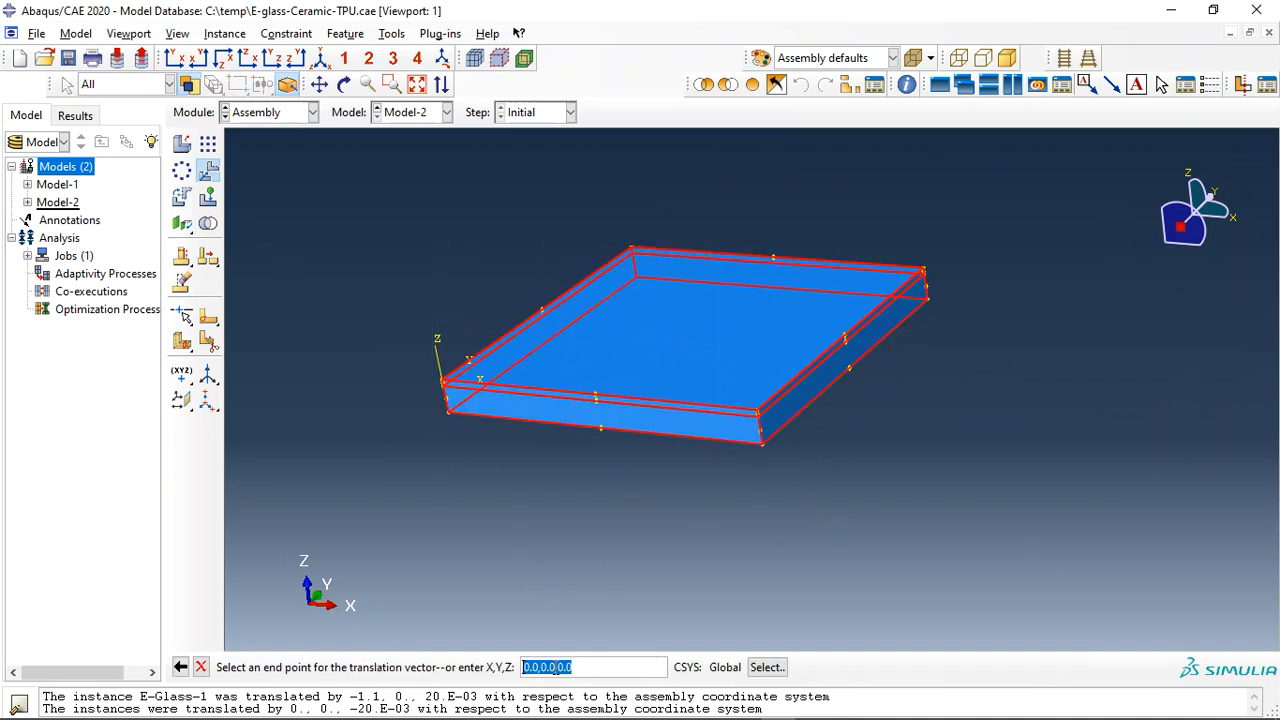
left_click(556, 668)
left_click_drag(556, 668, 630, 672)
type("-0.006")
key("Return")
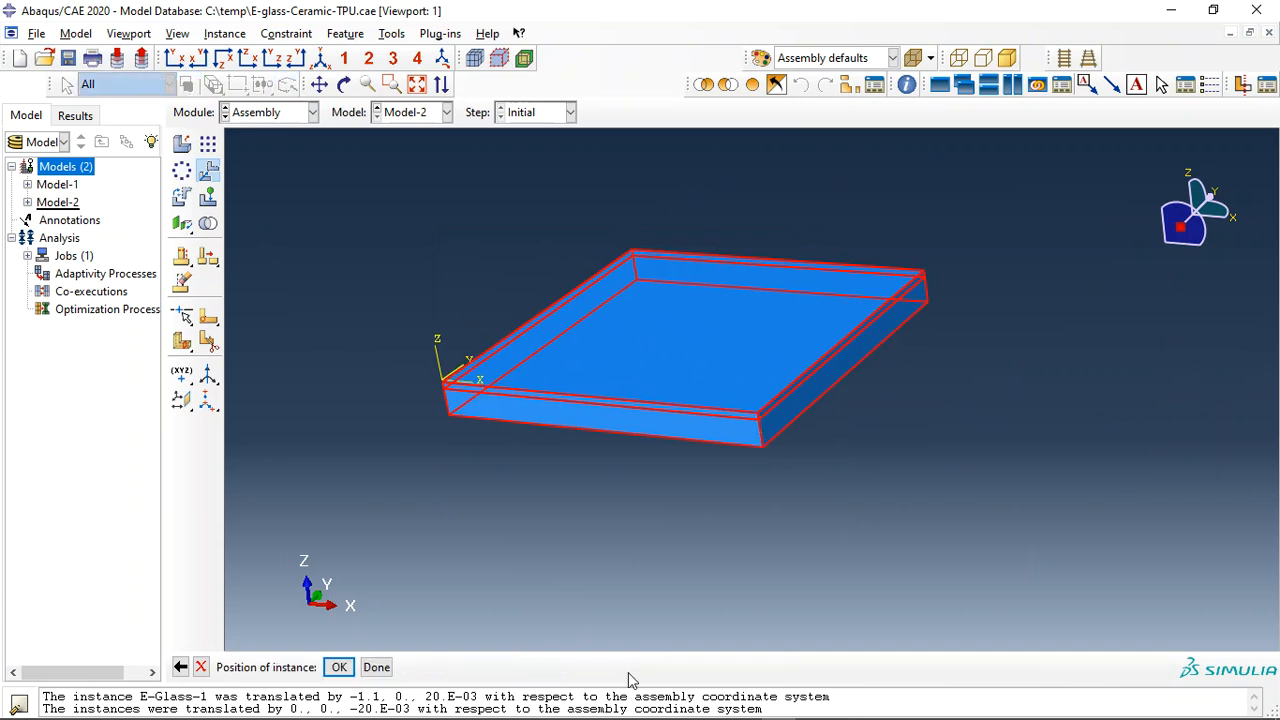
middle_click(427, 409)
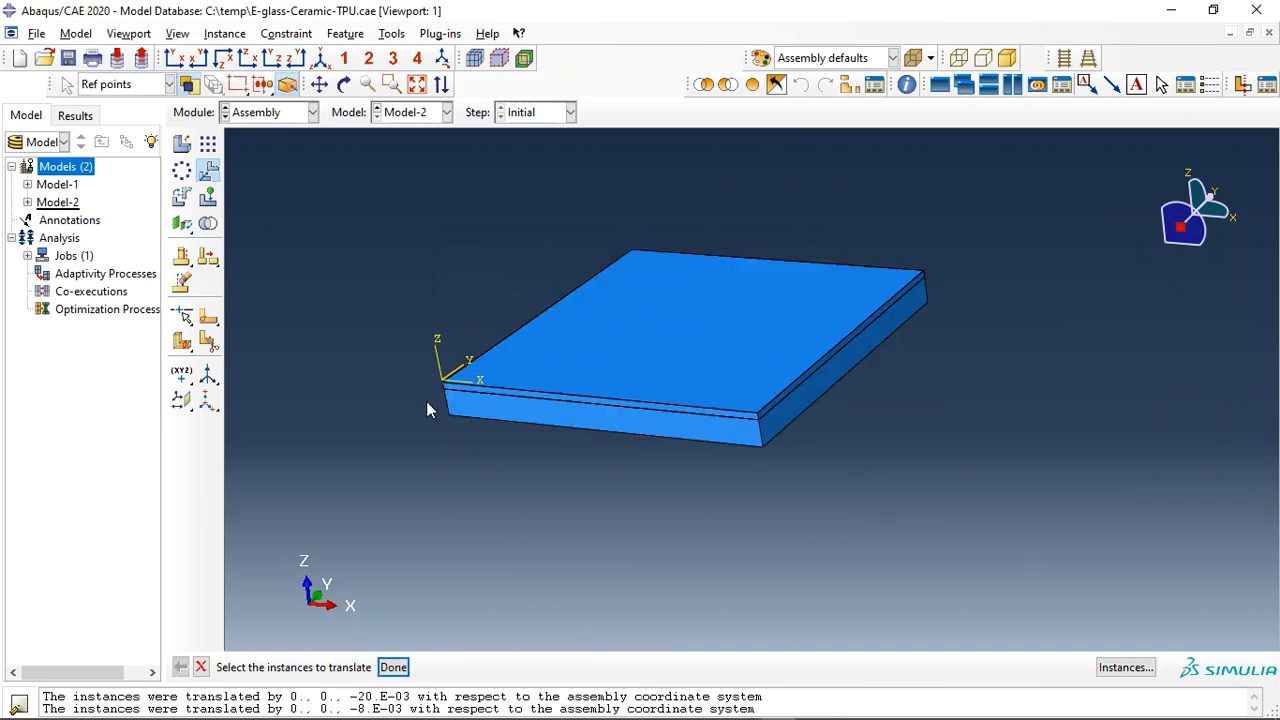
Examine the stacked plate layers from several sides
left_click(343, 84)
left_click_drag(640, 330, 703, 323)
left_click_drag(913, 352, 463, 243)
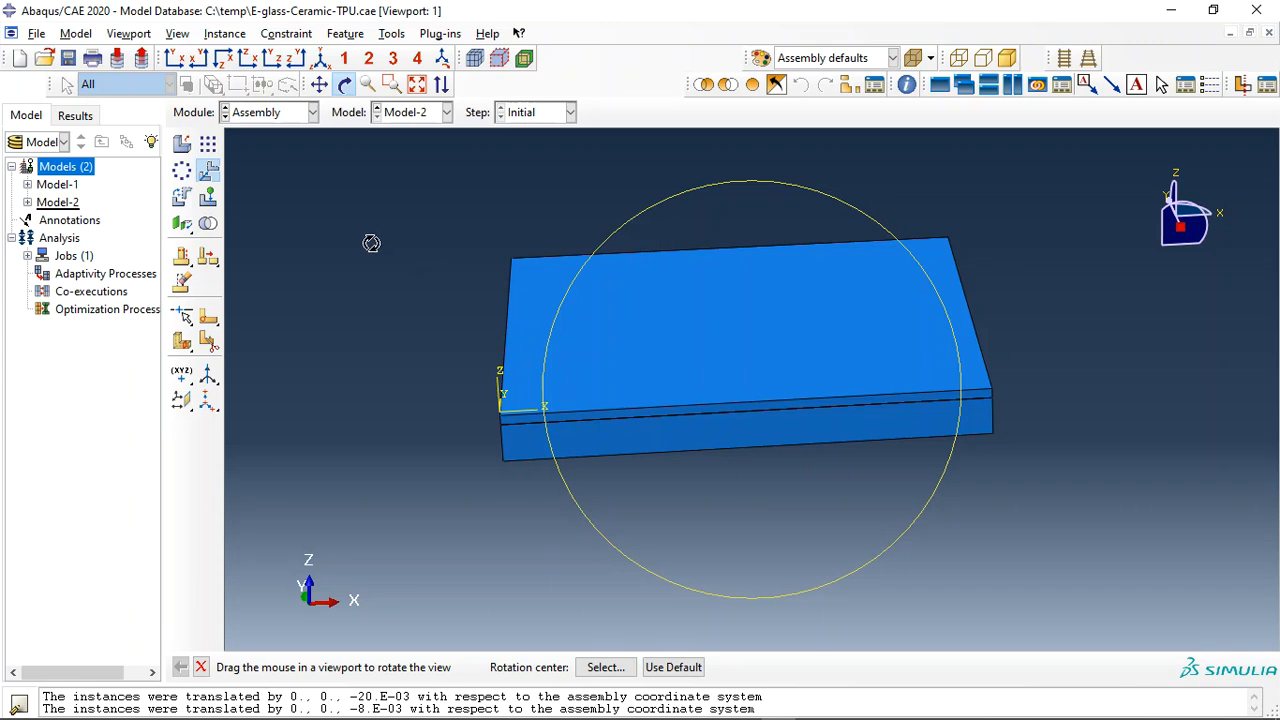
key("Escape")
scroll(530, 250, "down", 3)
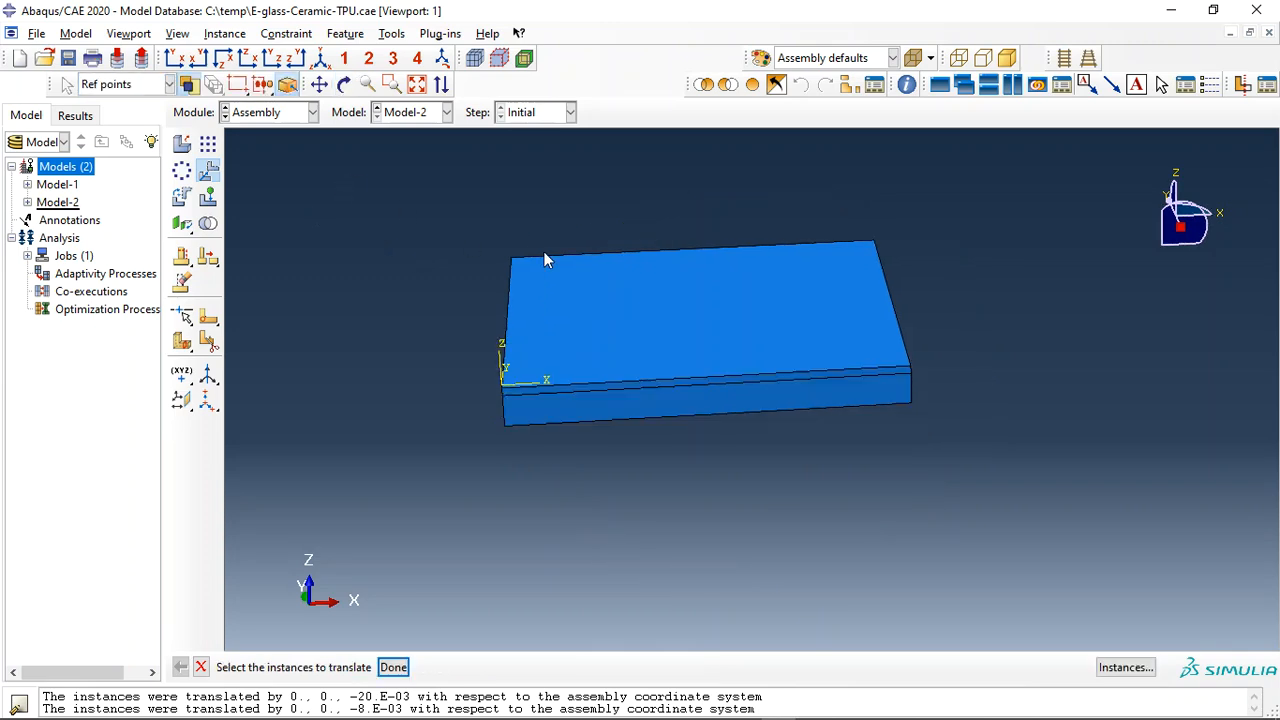
left_click(343, 84)
left_click_drag(543, 374, 597, 372)
middle_click(580, 357)
scroll(559, 341, "up", 1)
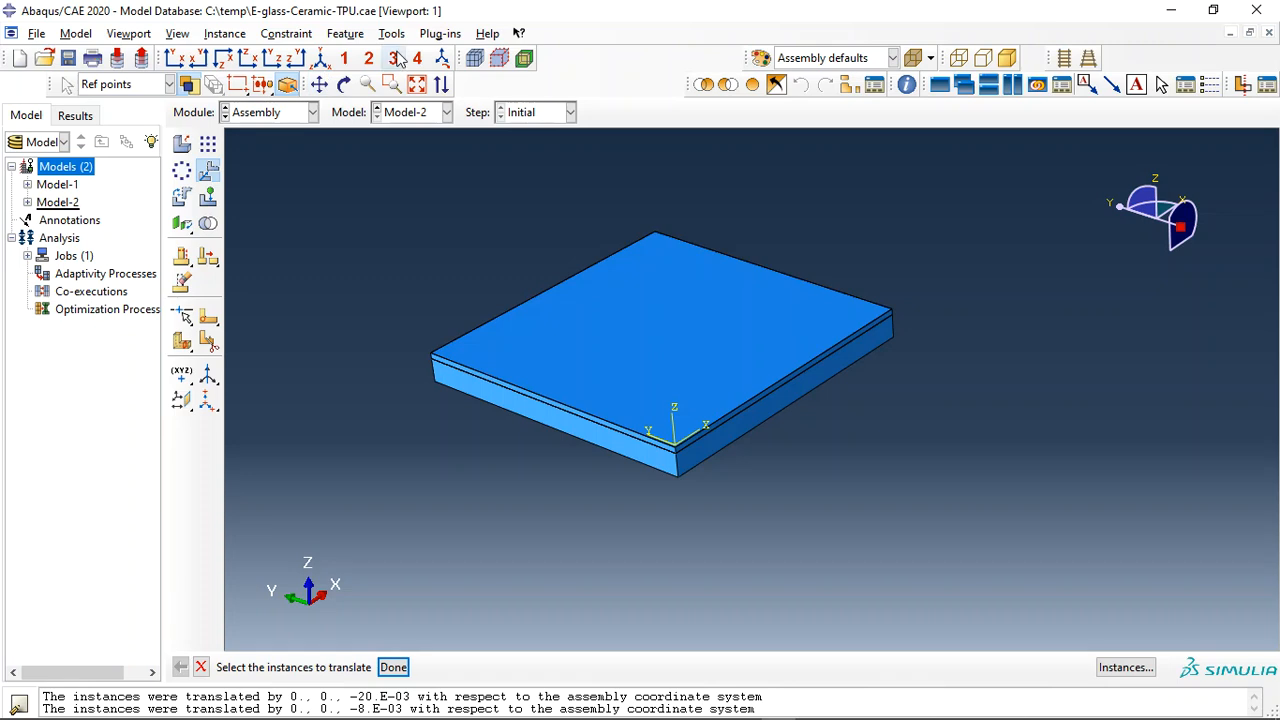
Start a new assembly geometry set named Xsymm
left_click(394, 38)
mouse_move(427, 113)
left_click(538, 131)
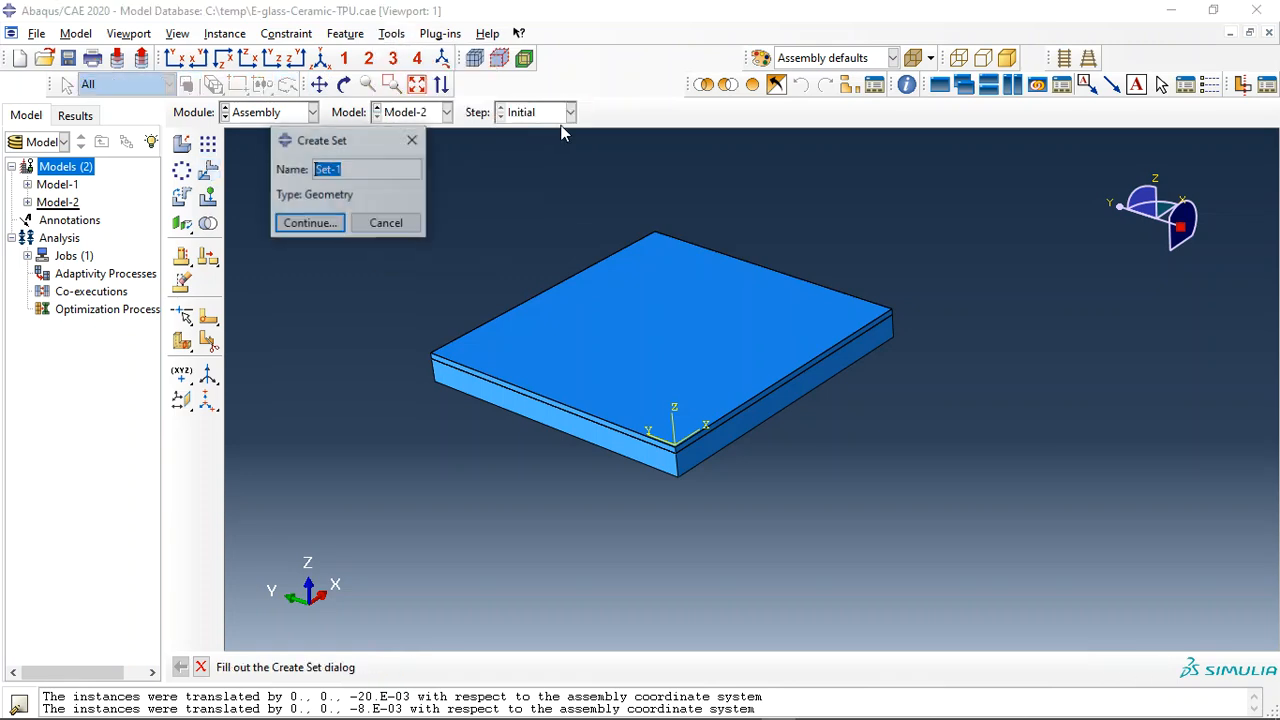
type("Xsymm")
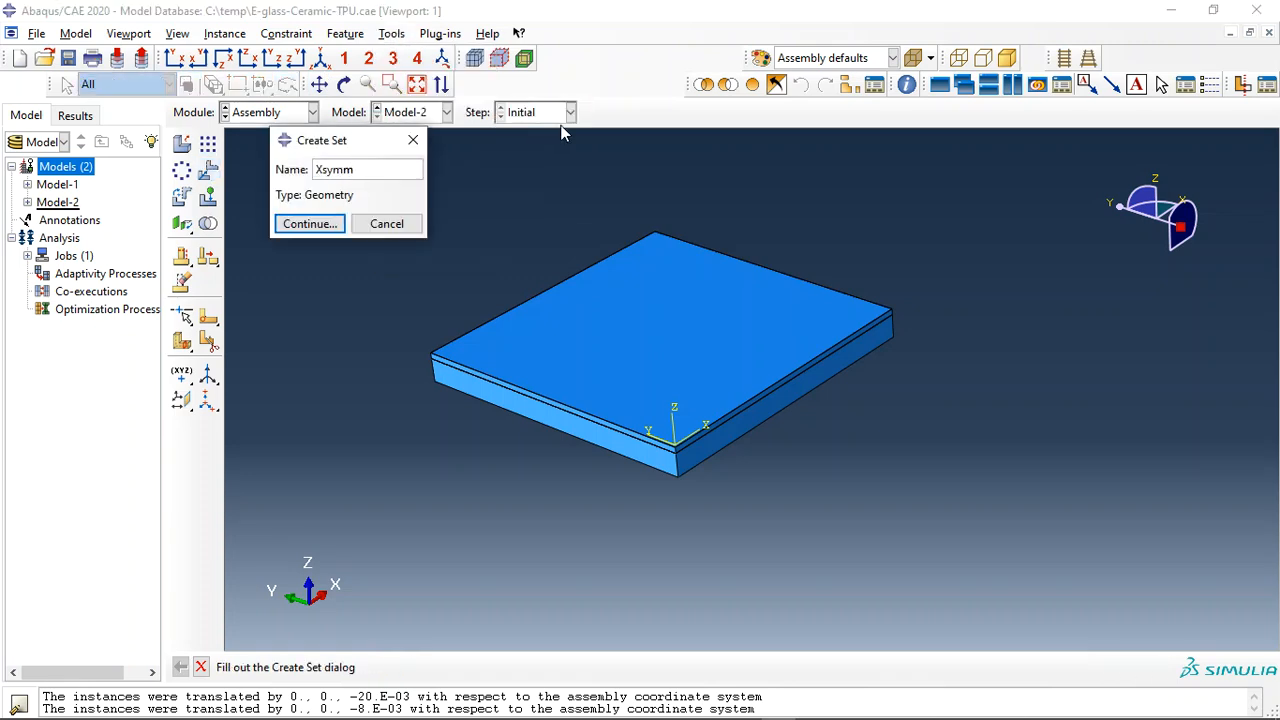
left_click(330, 224)
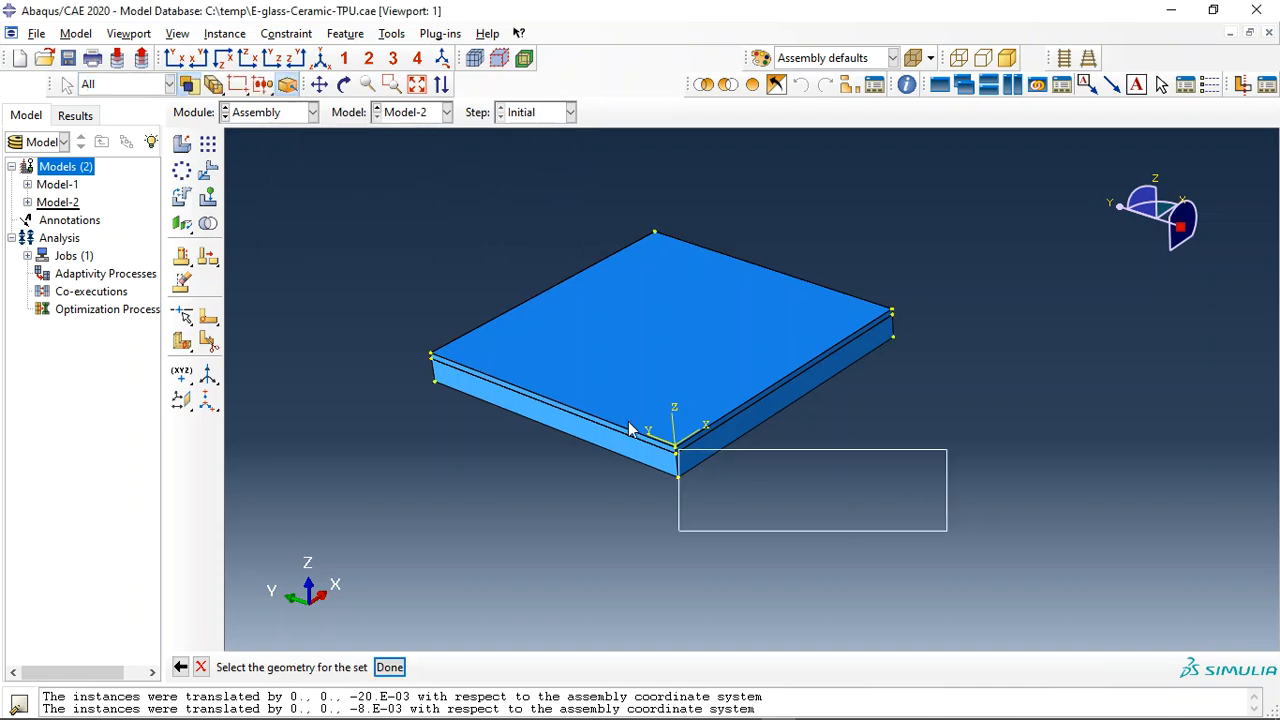
left_click_drag(950, 520, 319, 110)
left_click_drag(345, 213, 506, 412, "ctrl")
left_click_drag(551, 201, 719, 246, "ctrl")
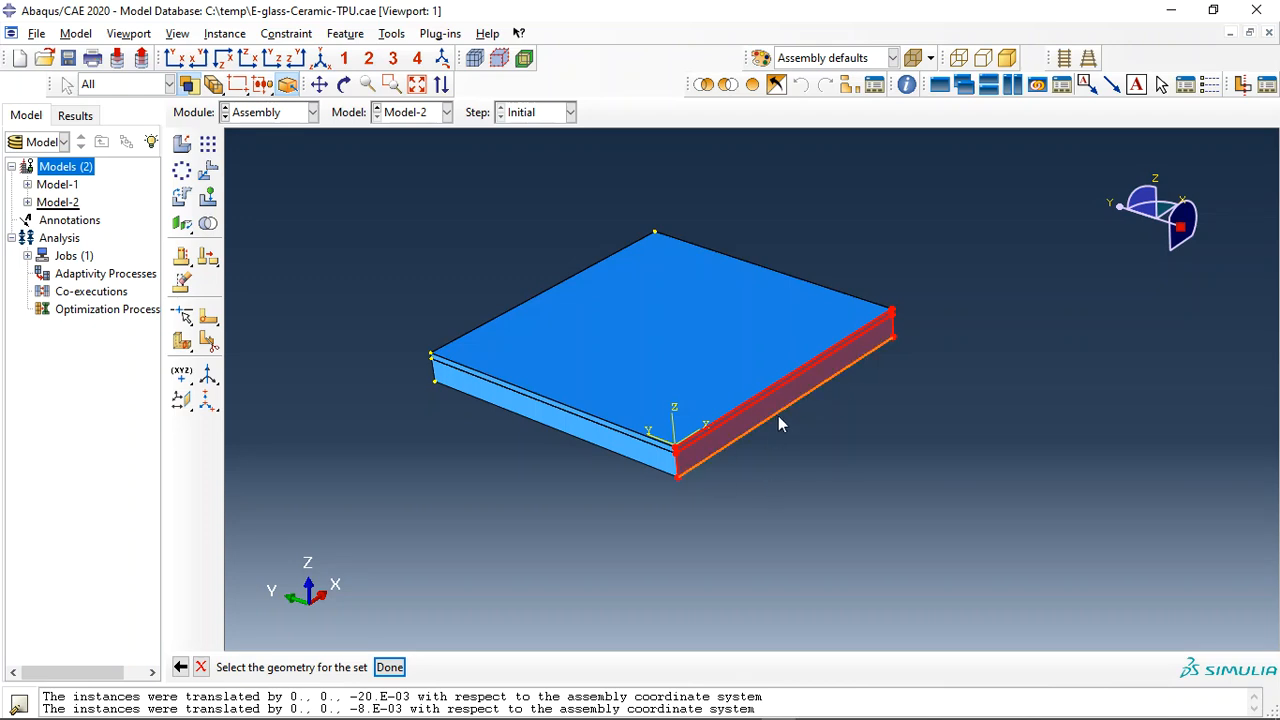
left_click(970, 533)
Assign the side geometry of all stacked layers along the Y axis, on the X = 0 plane, to the Xsymm set
left_click_drag(916, 513, 308, 155)
left_click_drag(466, 160, 809, 286, "ctrl")
left_click_drag(811, 281, 951, 420, "ctrl")
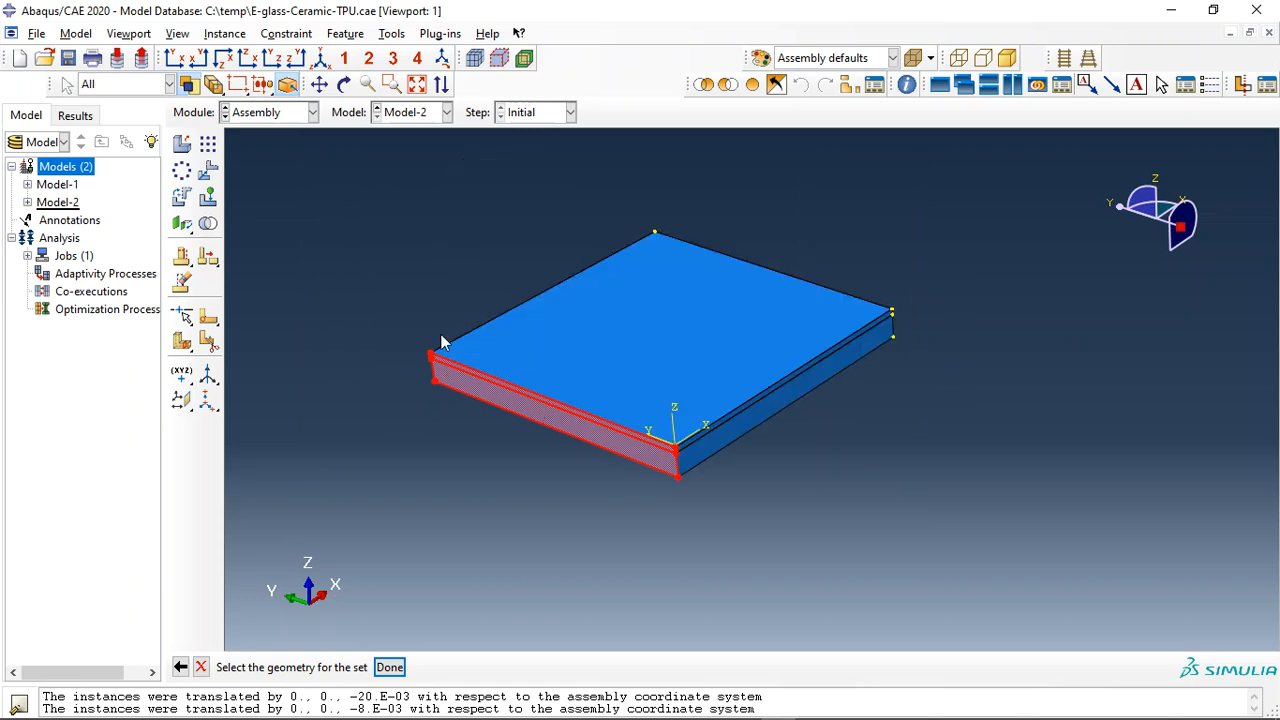
middle_click(390, 215)
Create a geometry set named Ysymm from the side of all stacked layers that runs along the X axis, on the Y = 0 plane
left_click(392, 33)
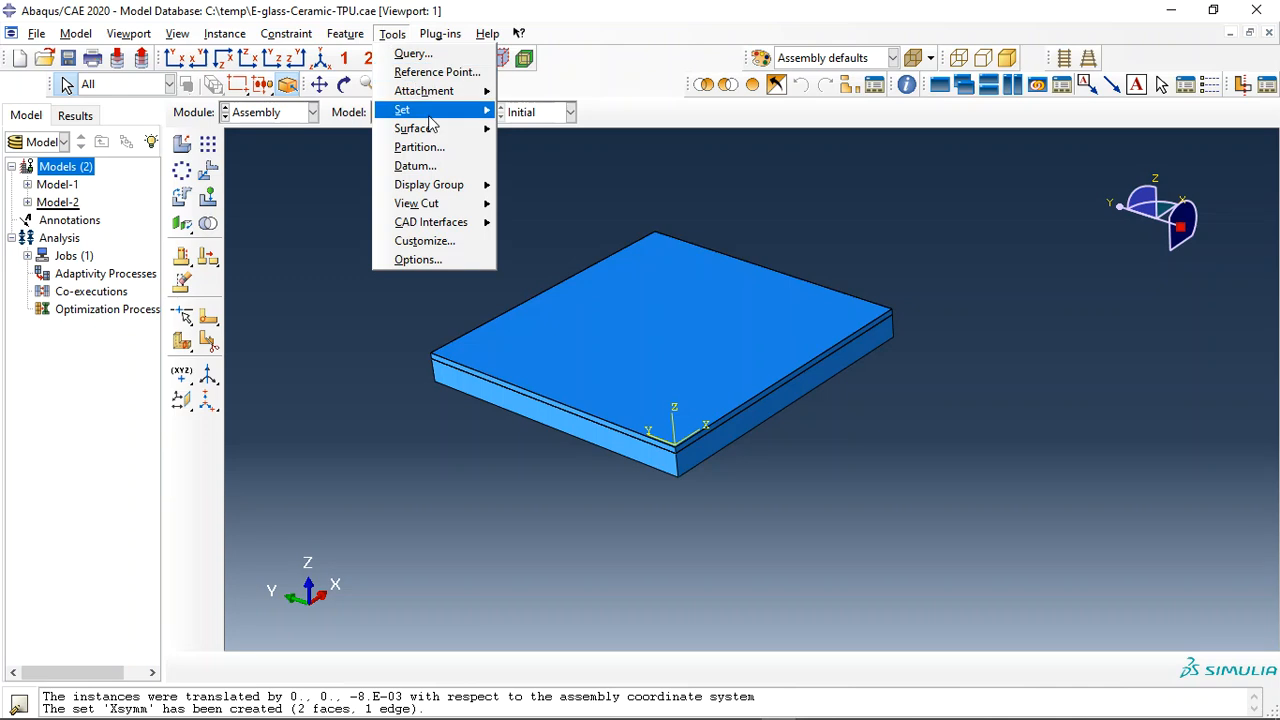
mouse_move(429, 117)
left_click(532, 117)
left_click(393, 36)
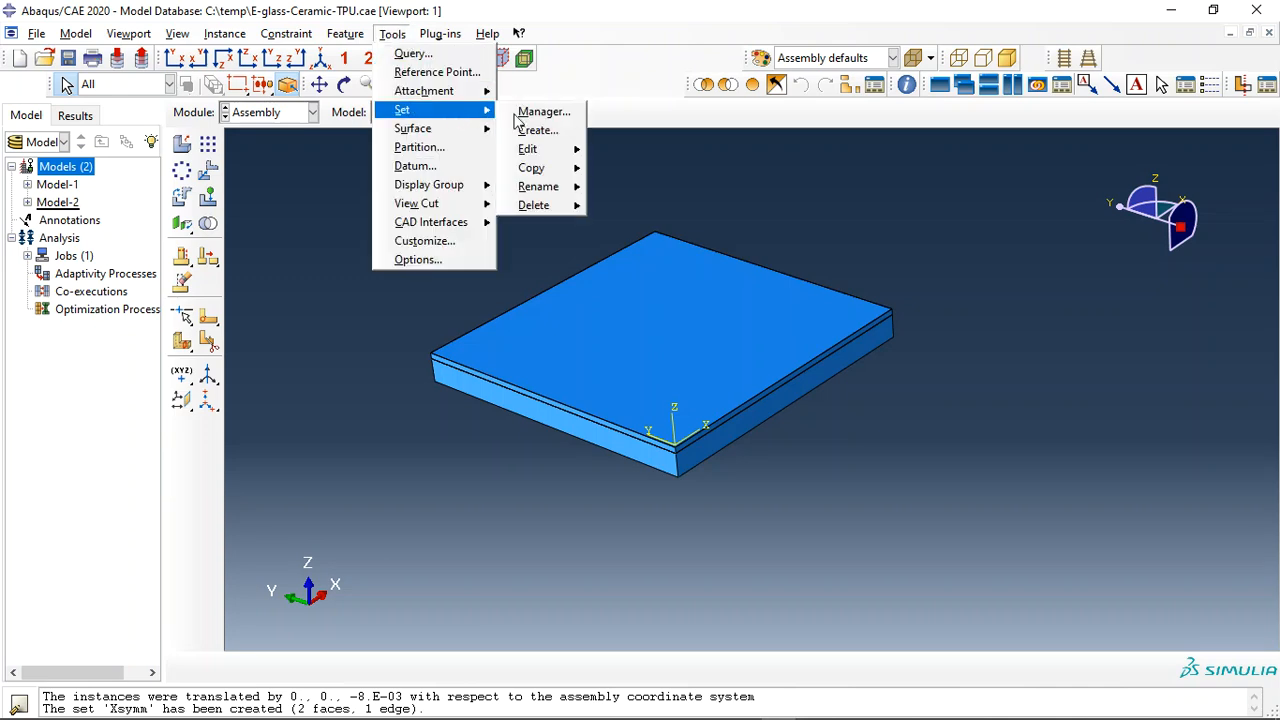
left_click(540, 130)
type("Ysymm")
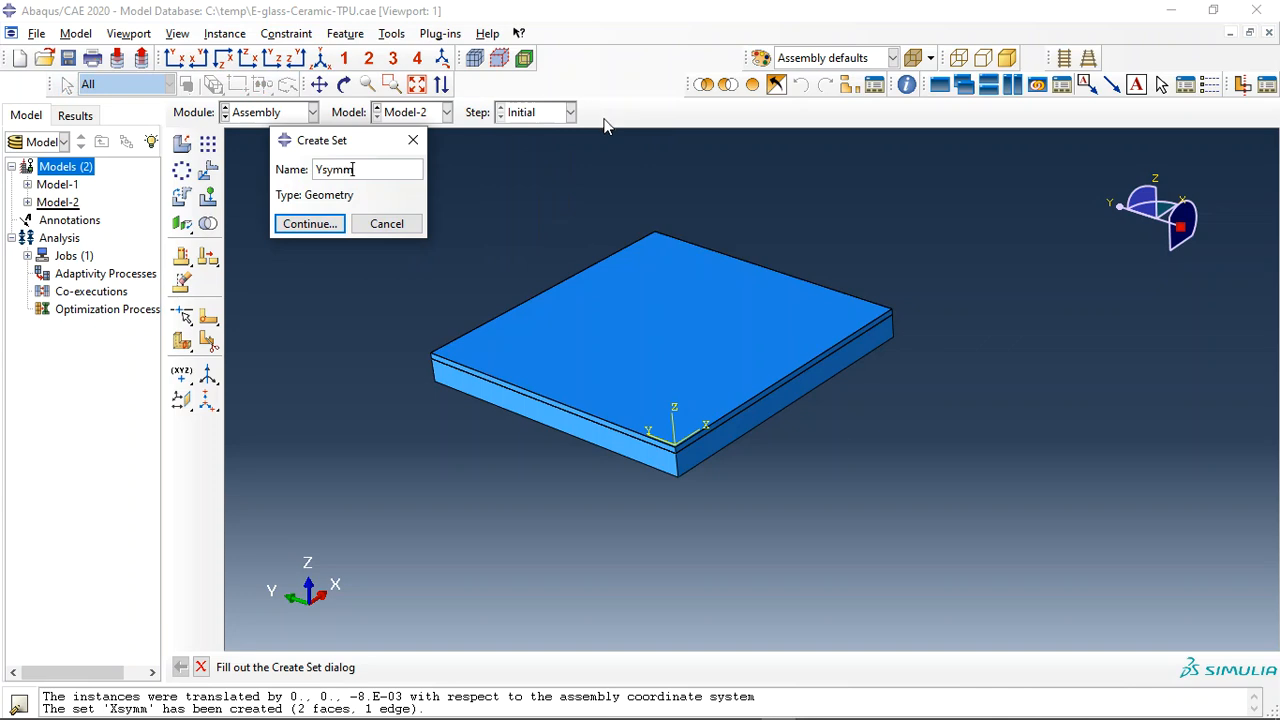
left_click(318, 223)
left_click_drag(990, 556, 233, 166)
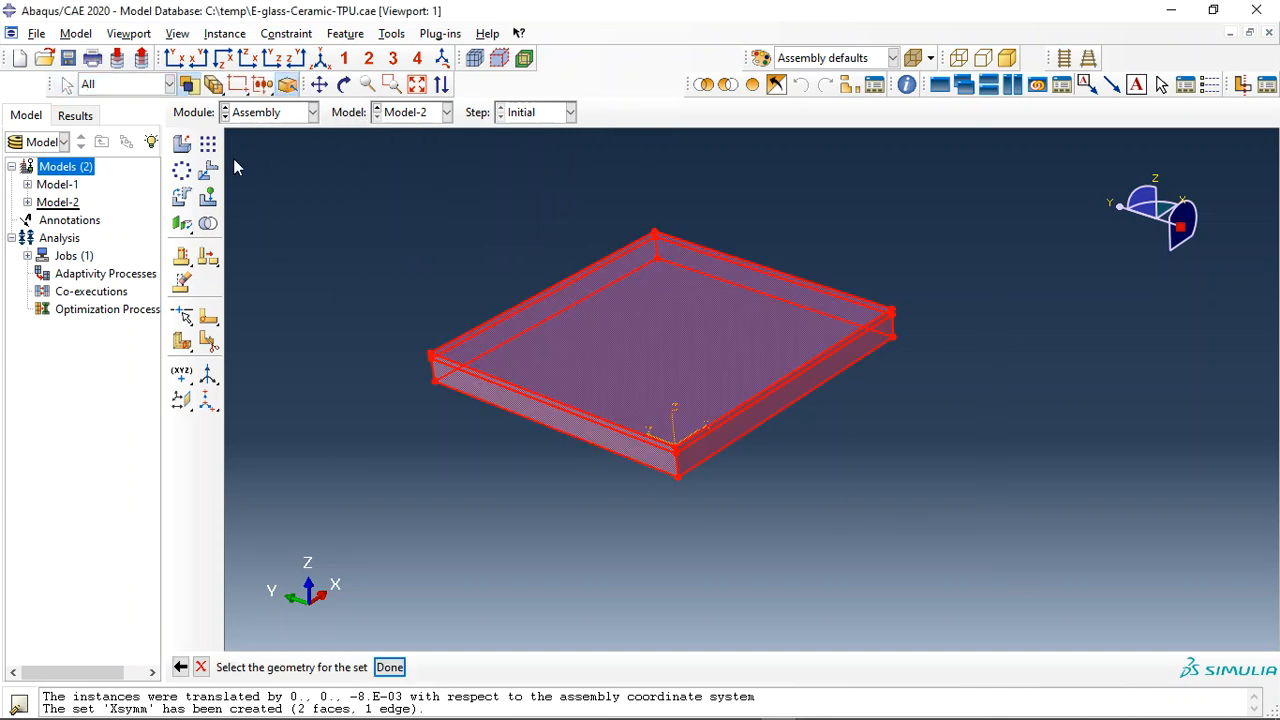
left_click_drag(402, 269, 498, 392, "ctrl")
left_click_drag(580, 199, 702, 284, "ctrl")
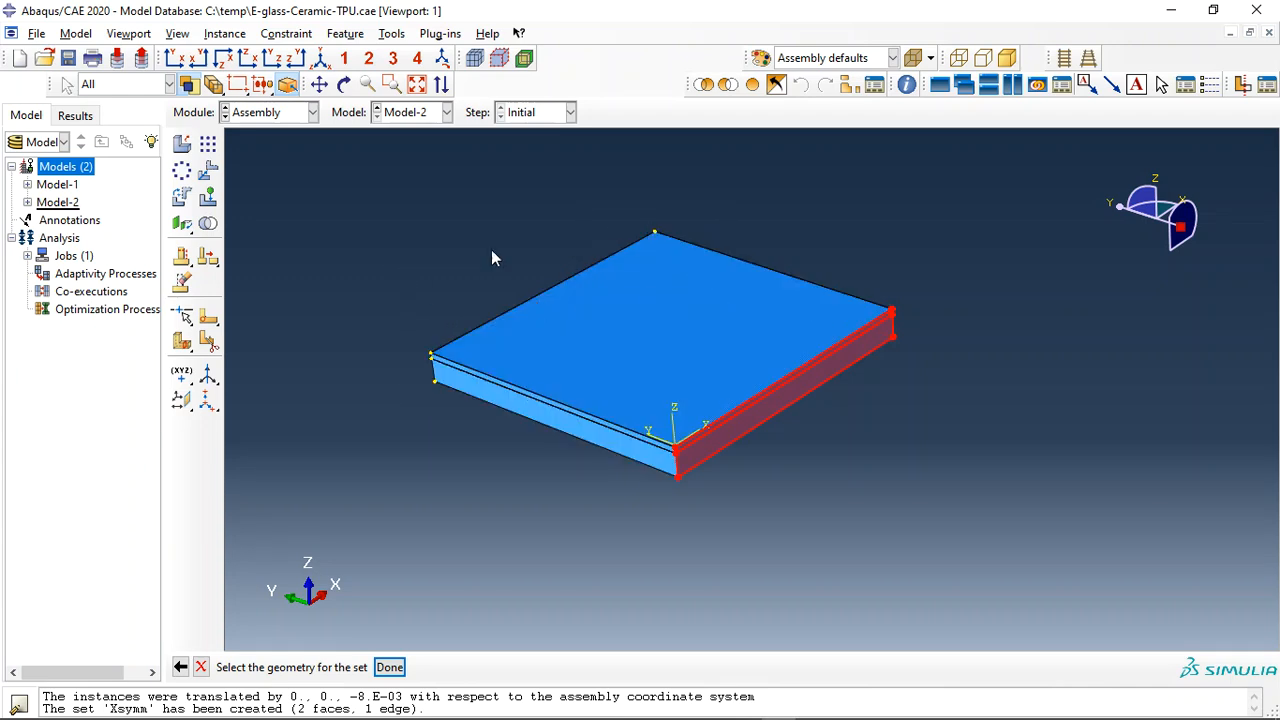
middle_click(399, 208)
Create a geometry set named Fixed from the two outer sides of all layers, opposite the symmetry sides
left_click(392, 33)
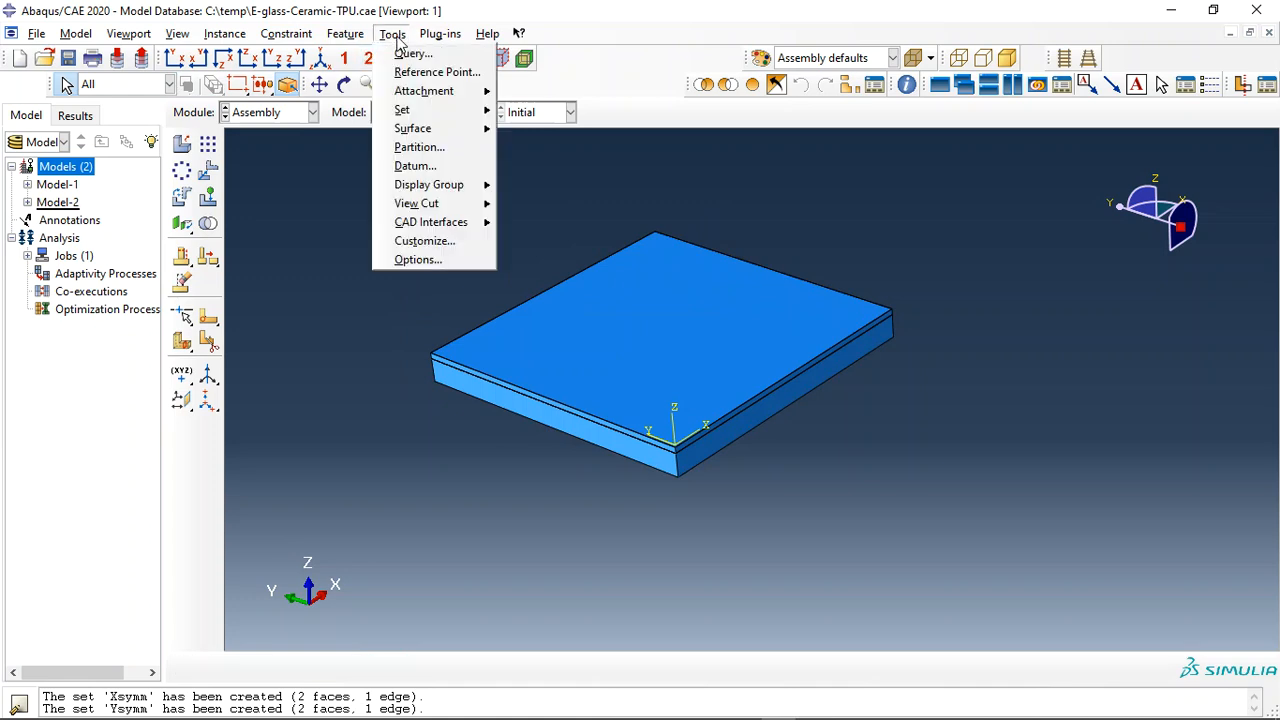
mouse_move(435, 132)
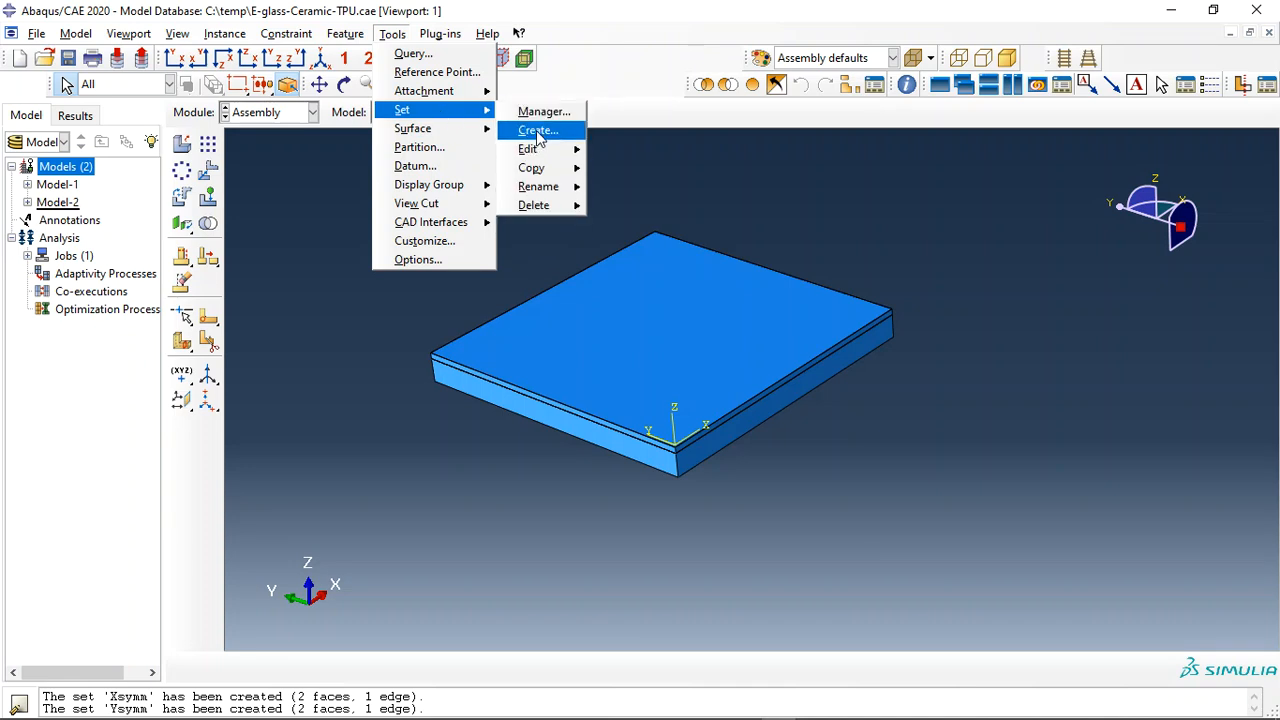
left_click(536, 129)
type("Fixed")
key("Return")
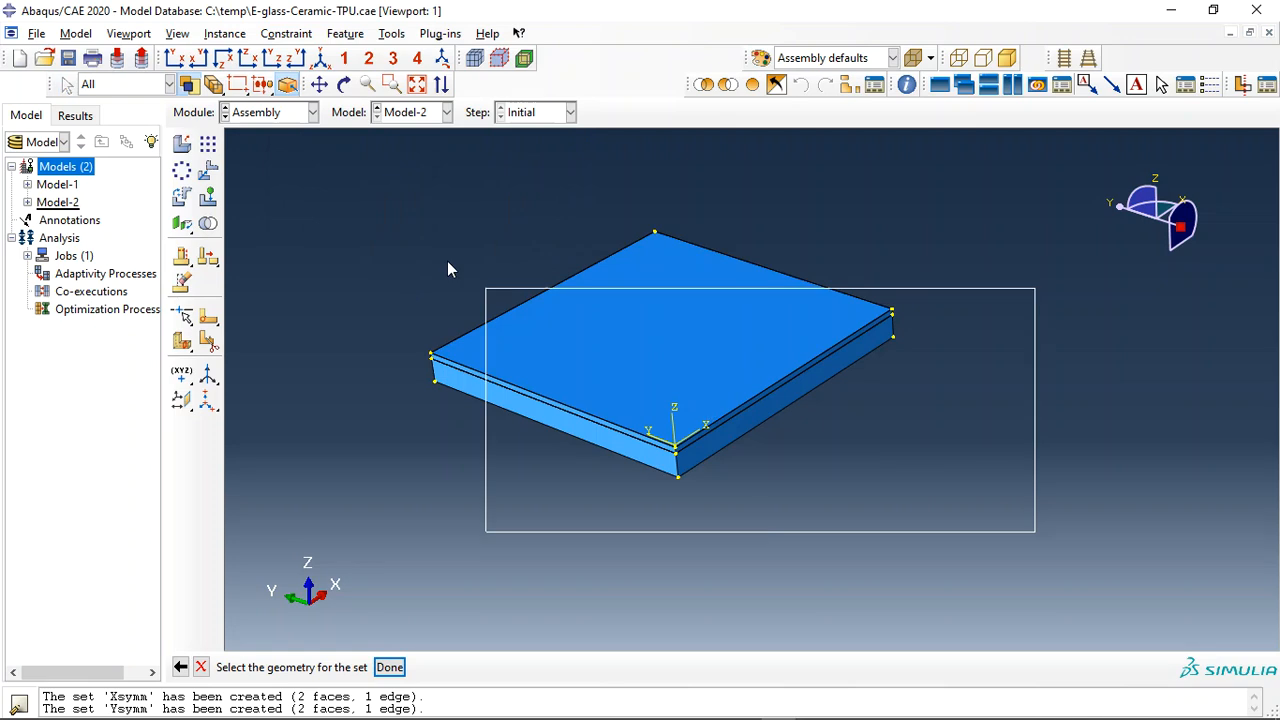
left_click_drag(707, 415, 287, 145)
left_click_drag(809, 534, 614, 414, "ctrl")
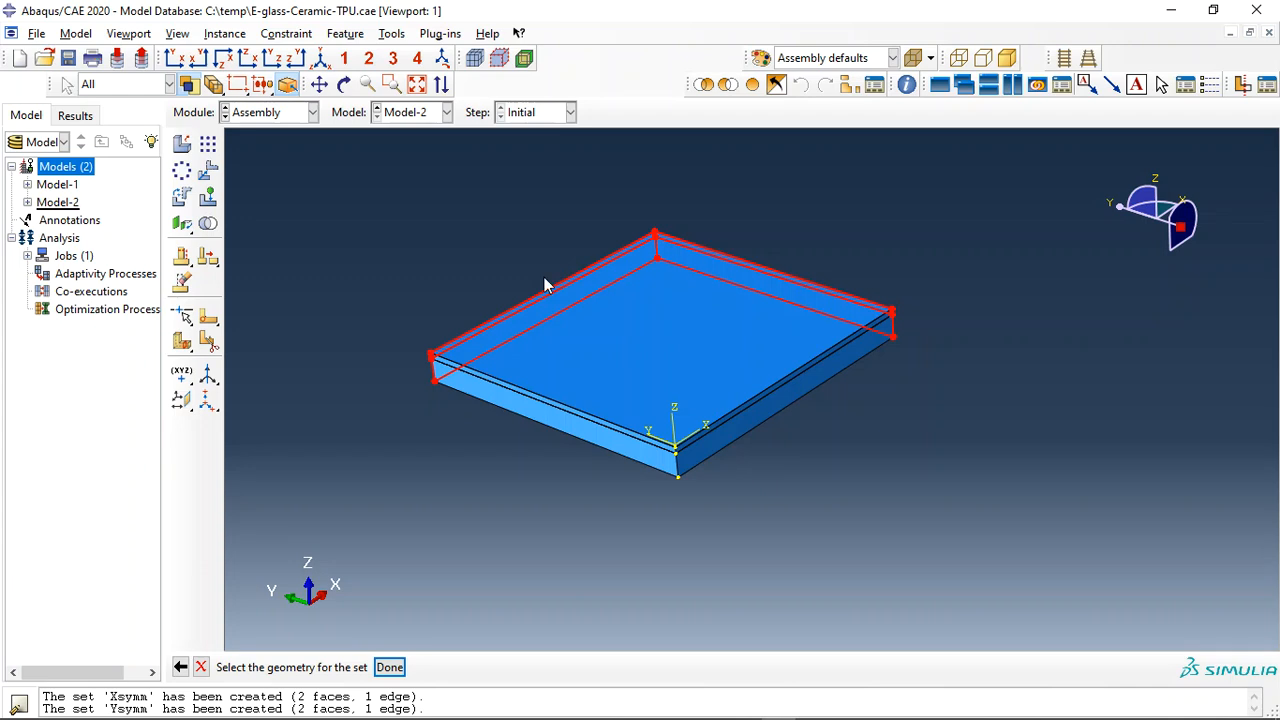
middle_click(436, 253)
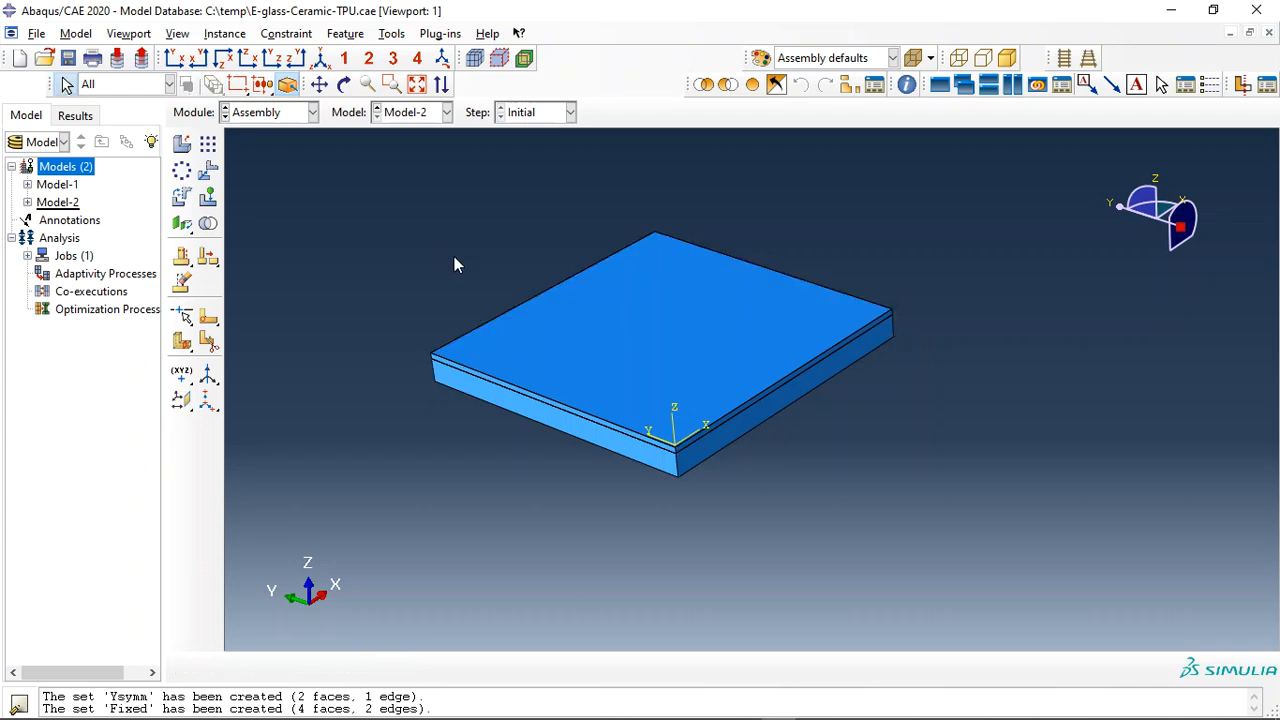
Hide the middle plate instance between the top sheet and the thick bottom plate
scroll(677, 438, "down", 1)
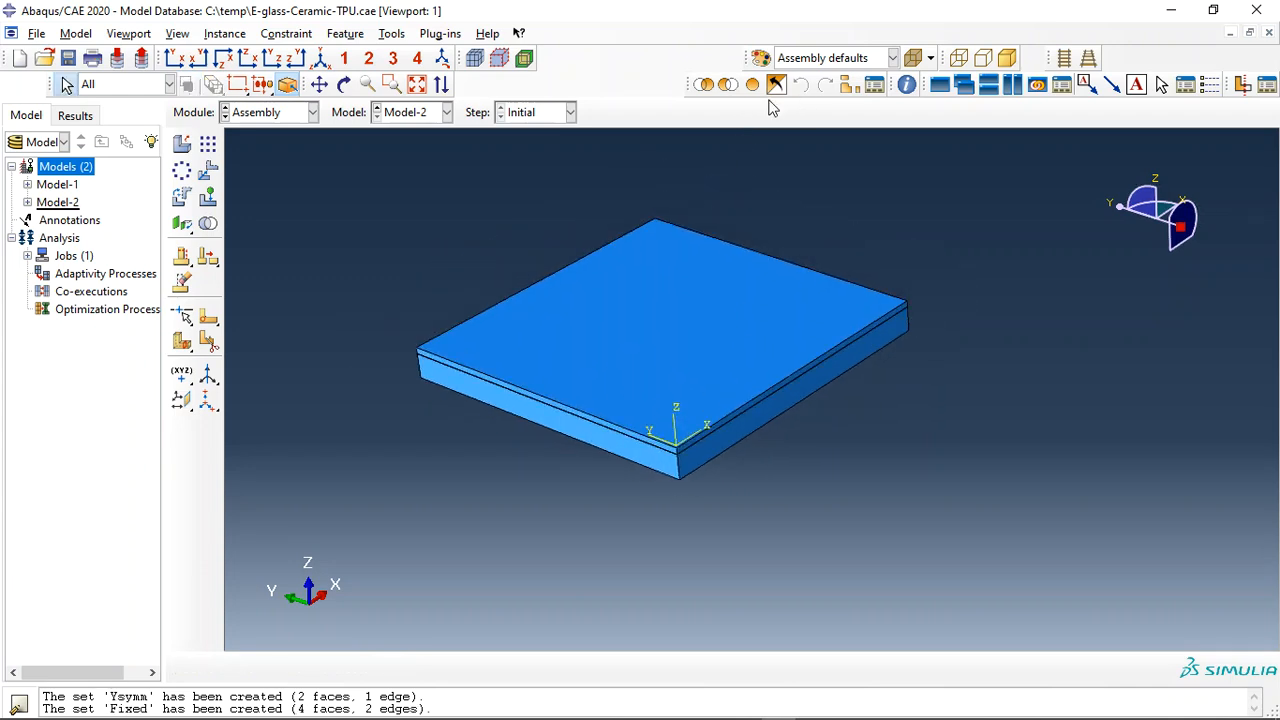
left_click(728, 84)
left_click(428, 675)
scroll(428, 675, "down", 2)
left_click(390, 708)
scroll(690, 445, "down", 3)
scroll(690, 445, "up", 1)
scroll(517, 400, "up", 2)
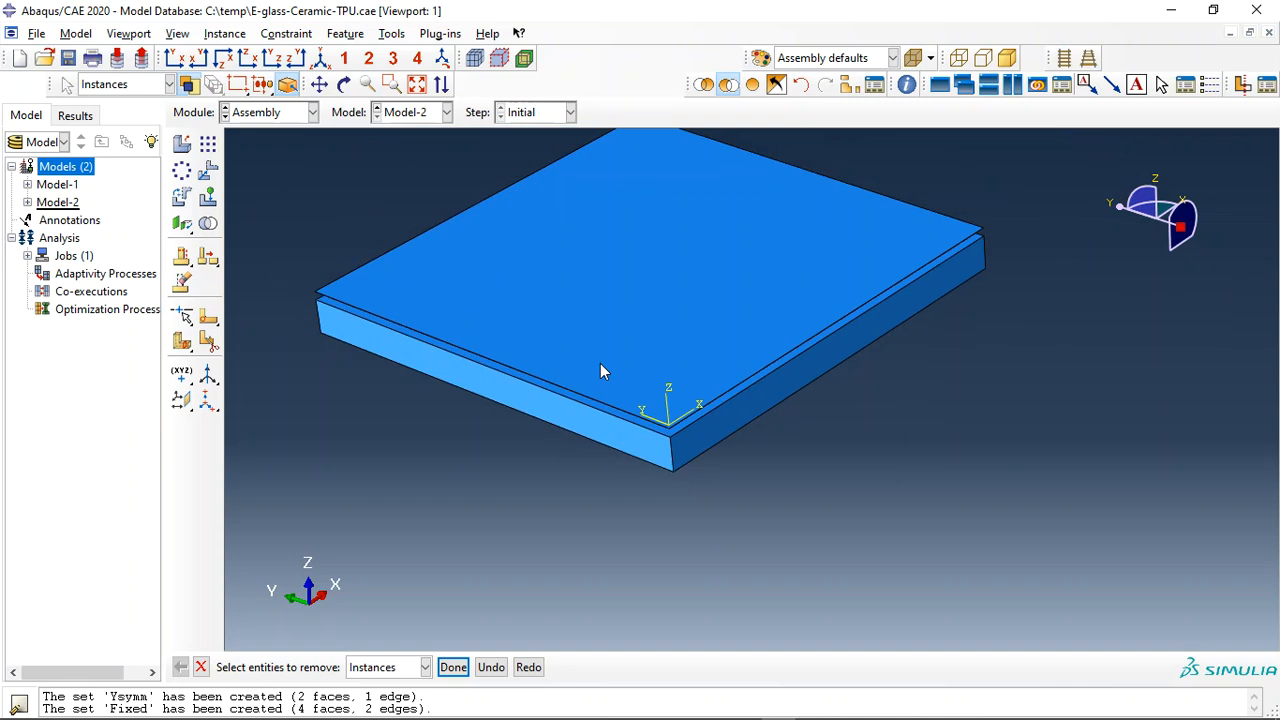
Create a geometry set named U from the top sheet's front corner vertex beside the coordinate origin
left_click(391, 33)
mouse_move(420, 109)
mouse_move(548, 160)
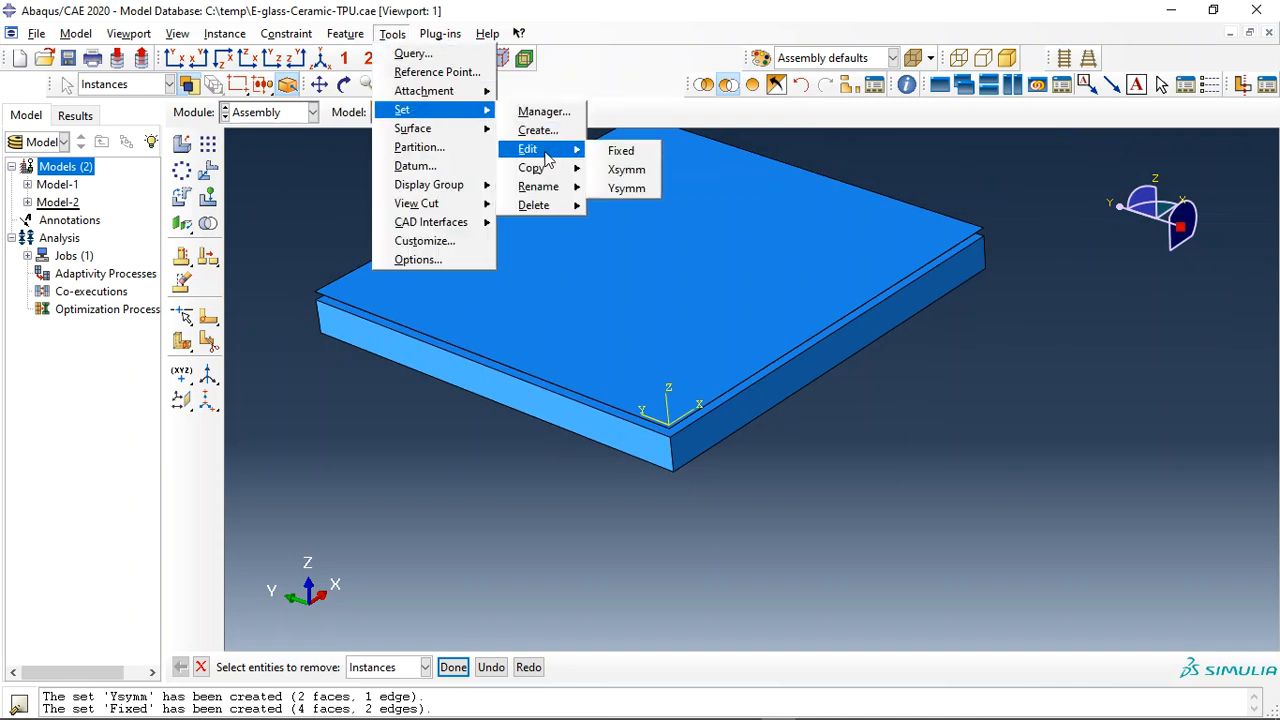
left_click(540, 131)
type("U")
left_click(310, 223)
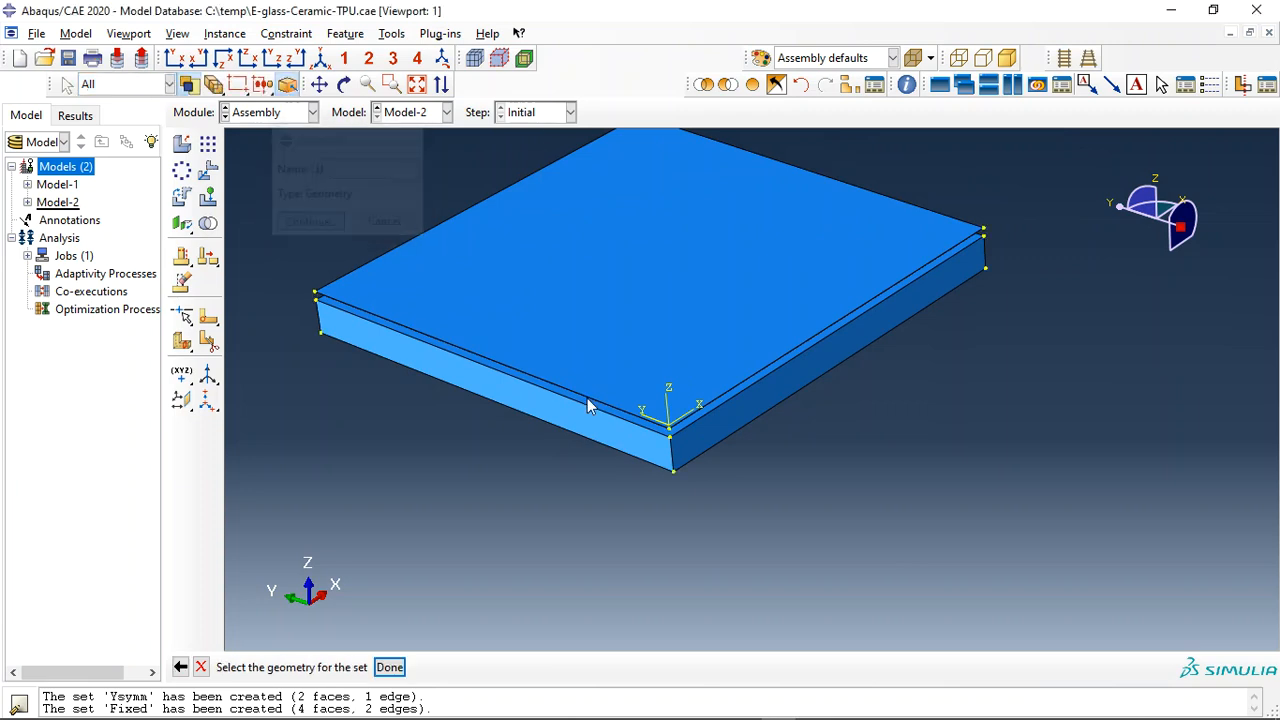
left_click(668, 428)
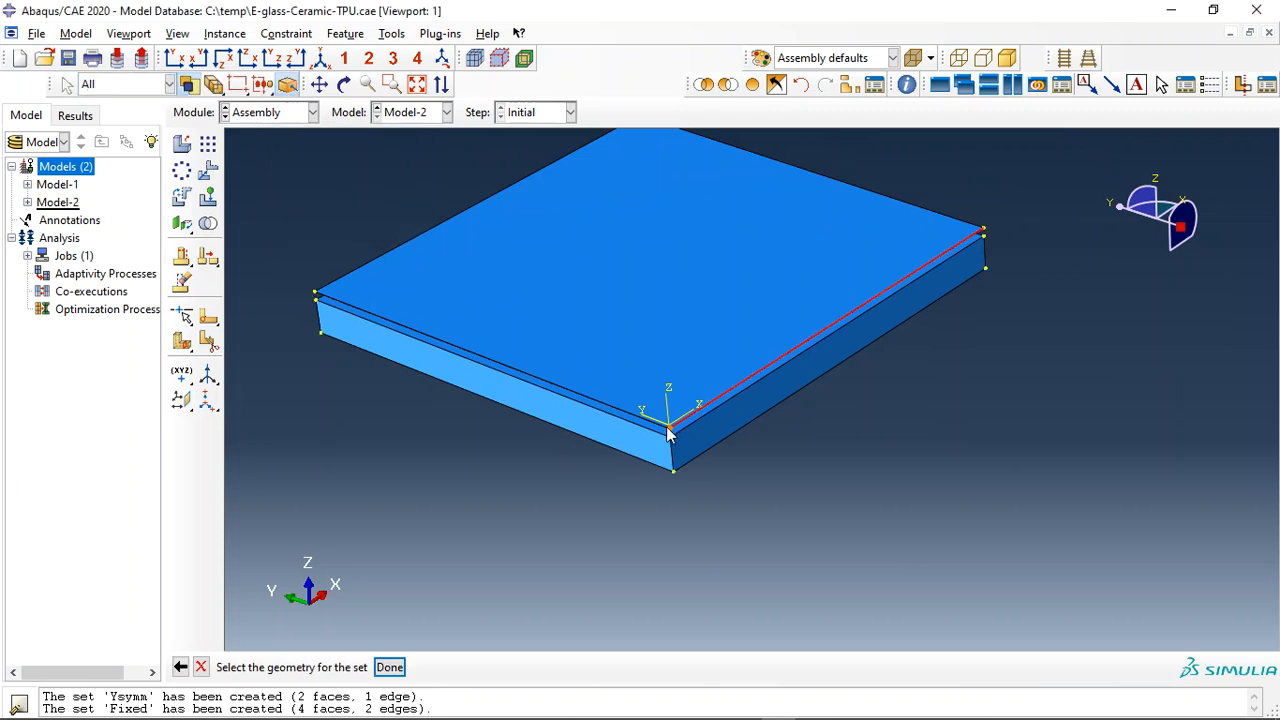
middle_click(475, 232)
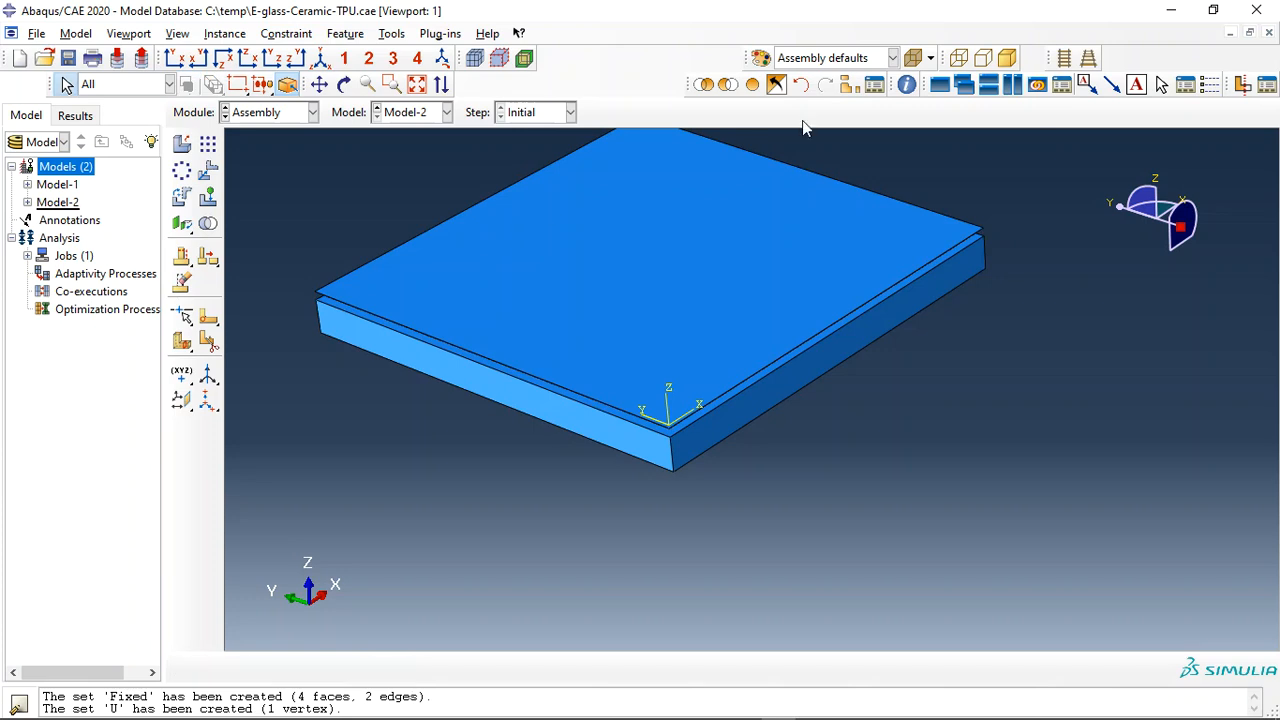
Restore the display of all plate instances
left_click(752, 87)
scroll(592, 306, "up", 1)
scroll(770, 420, "up", 1)
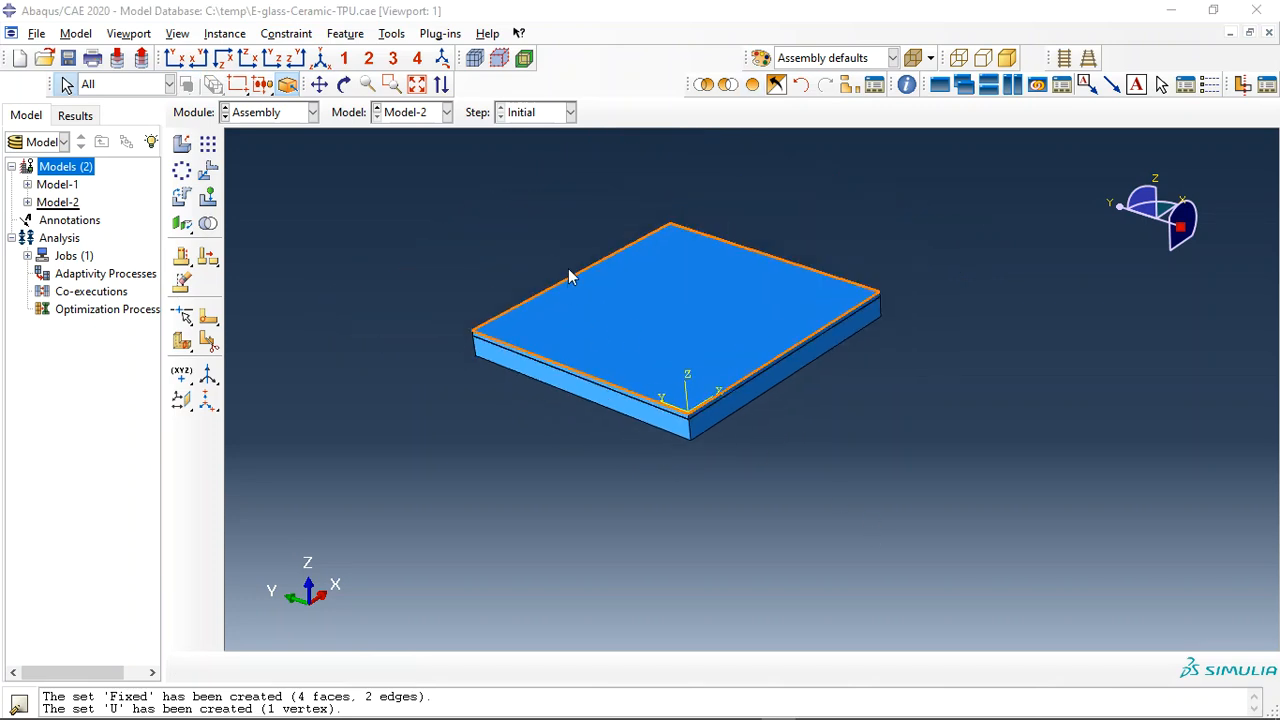
scroll(572, 278, "down", 1)
Create one reference point at the stack's upper front corner and another at 0,0,0.2
left_click(391, 35)
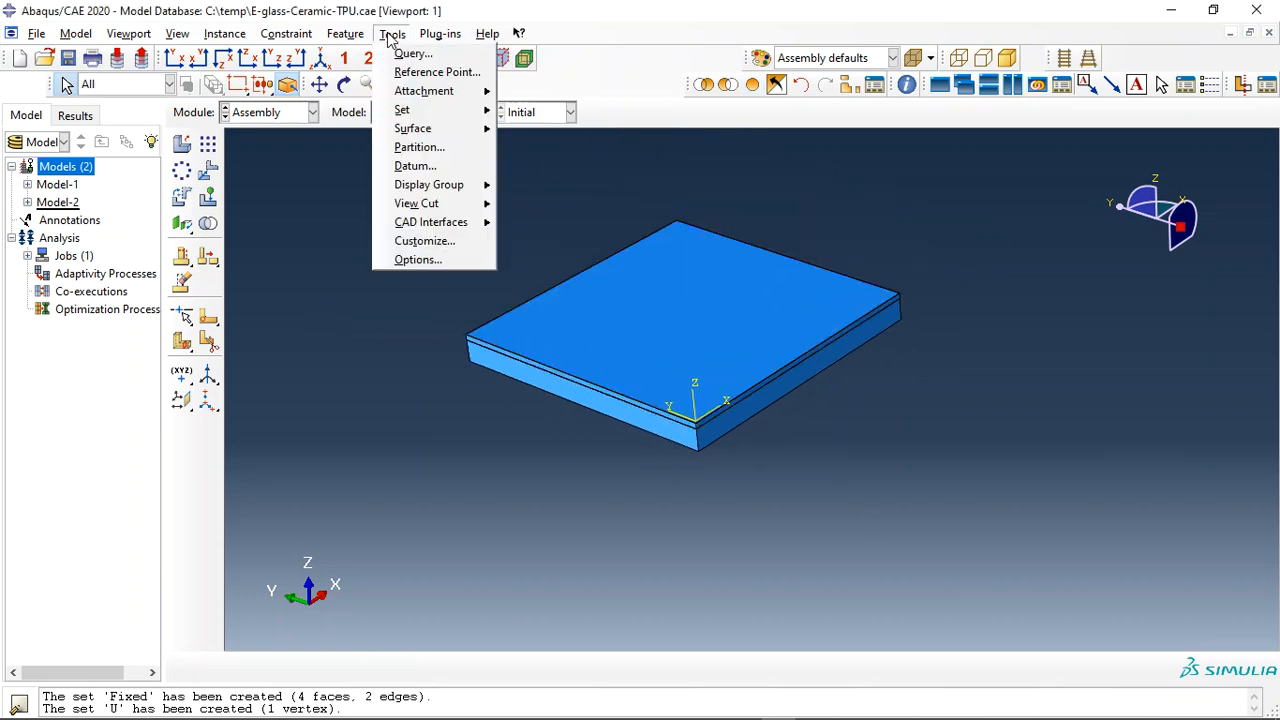
left_click(421, 72)
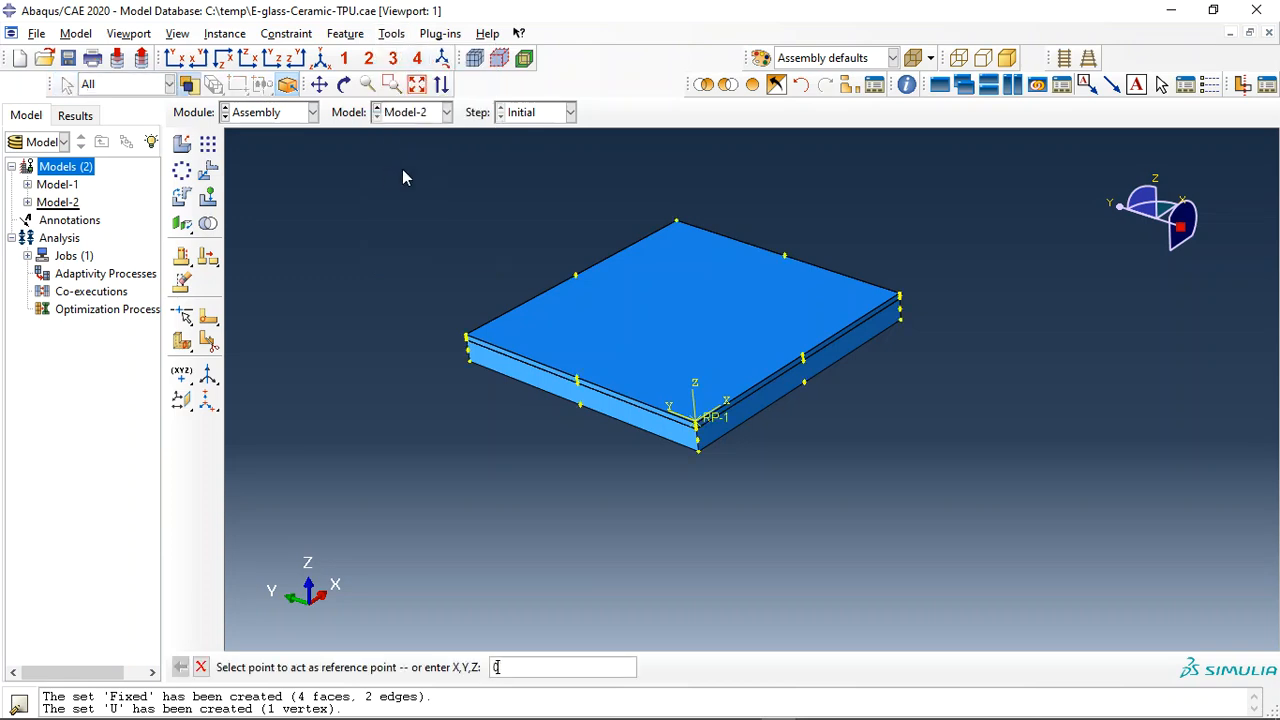
type("0,0,0.2")
key("Return")
Change to the Property module, then switch to the browser and show the SIMULIA page "High-velocity impact of a ceramic target"
left_click(228, 116)
left_click(255, 148)
mouse_move(708, 712)
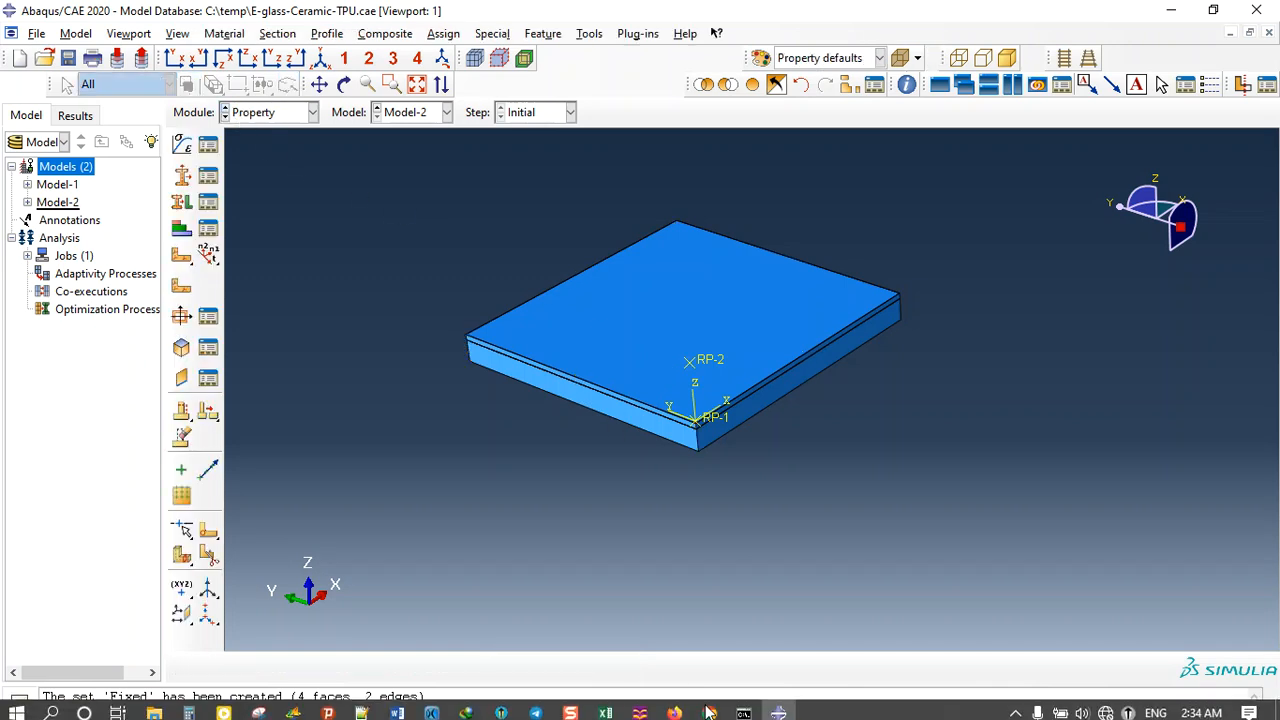
left_click(708, 712)
left_click(113, 18)
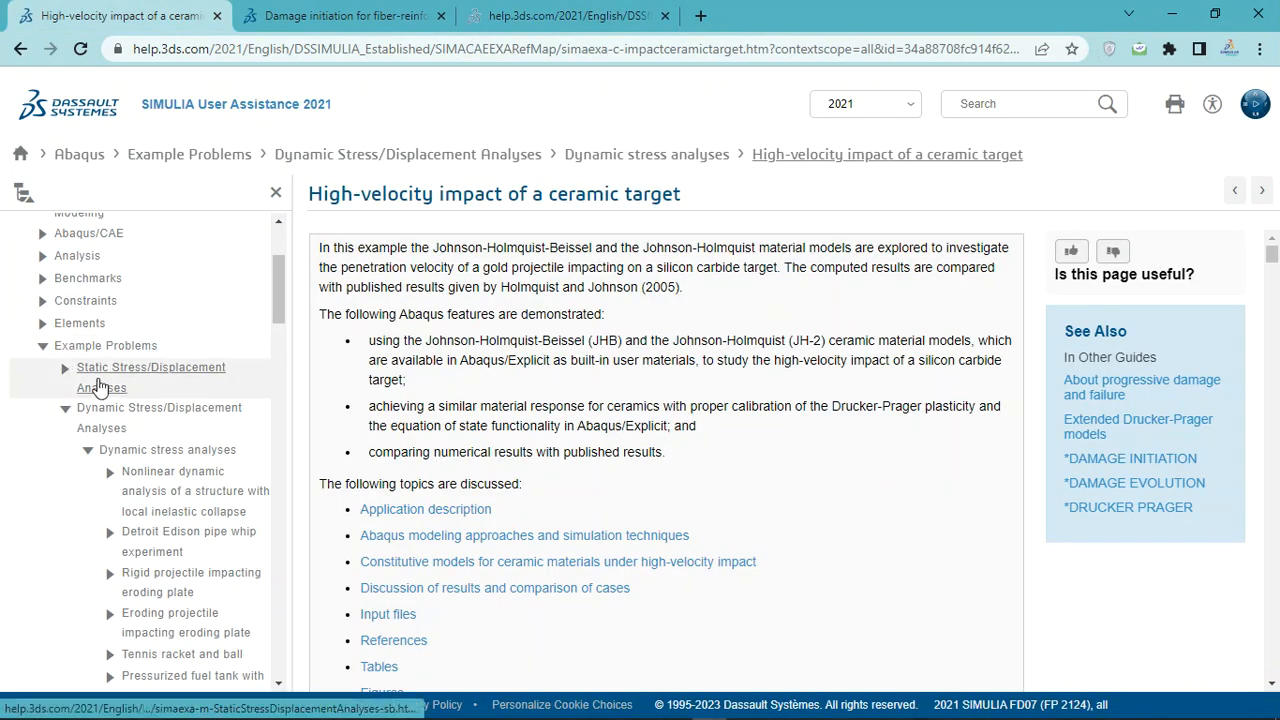
Locate the ceramic target article under the dynamic stress example problems and read its summary of the JHB and JH-2 material models
scroll(66, 360, "up", 2)
scroll(66, 362, "down", 2)
scroll(86, 366, "down", 5)
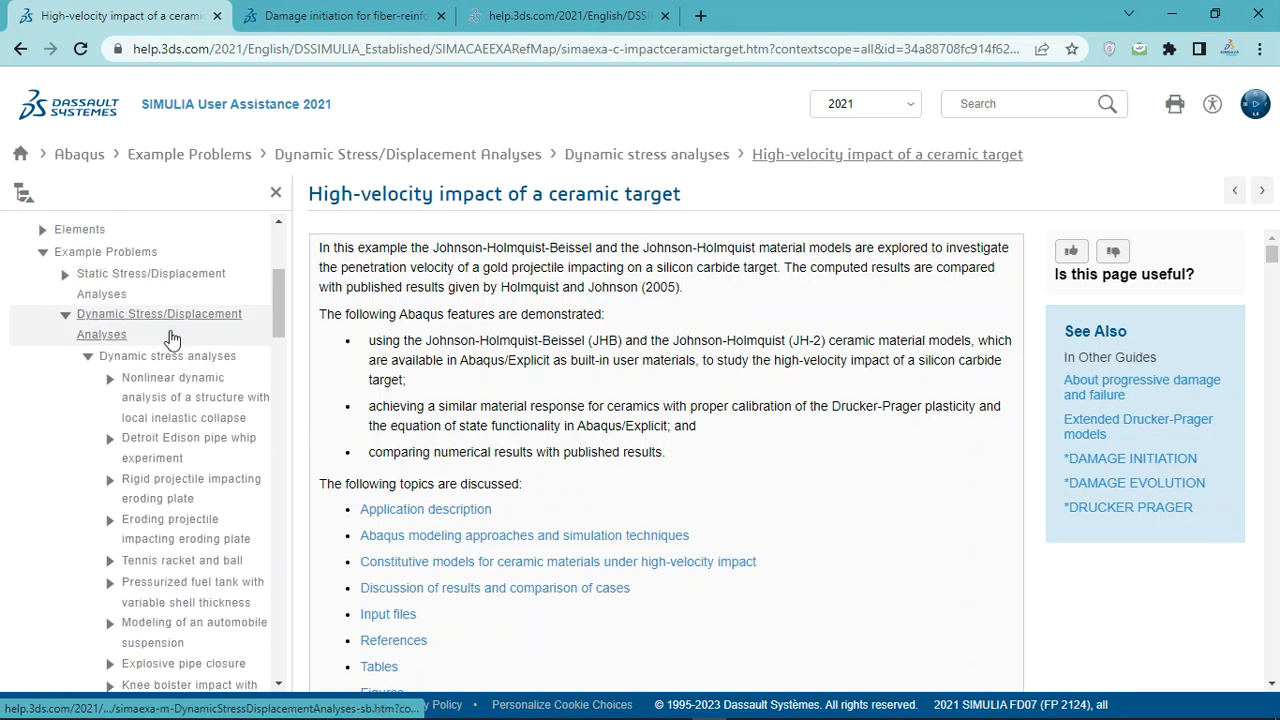
scroll(148, 368, "down", 2)
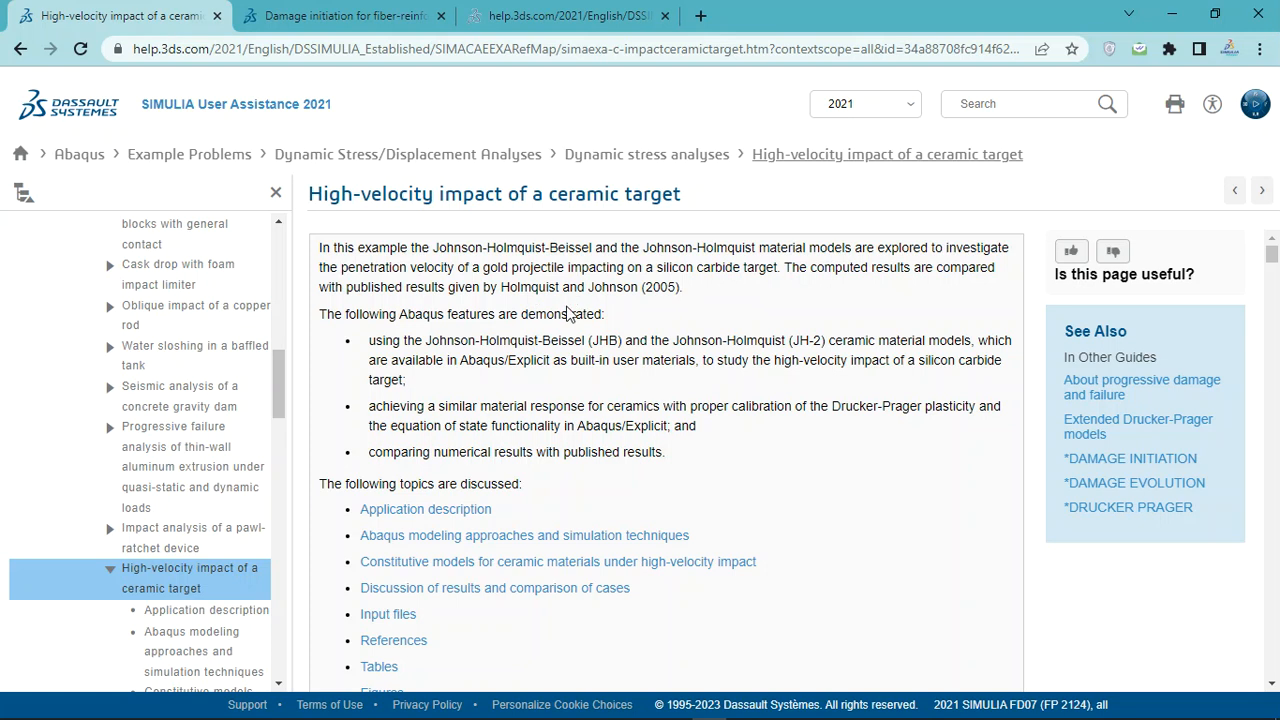
scroll(570, 310, "down", 1)
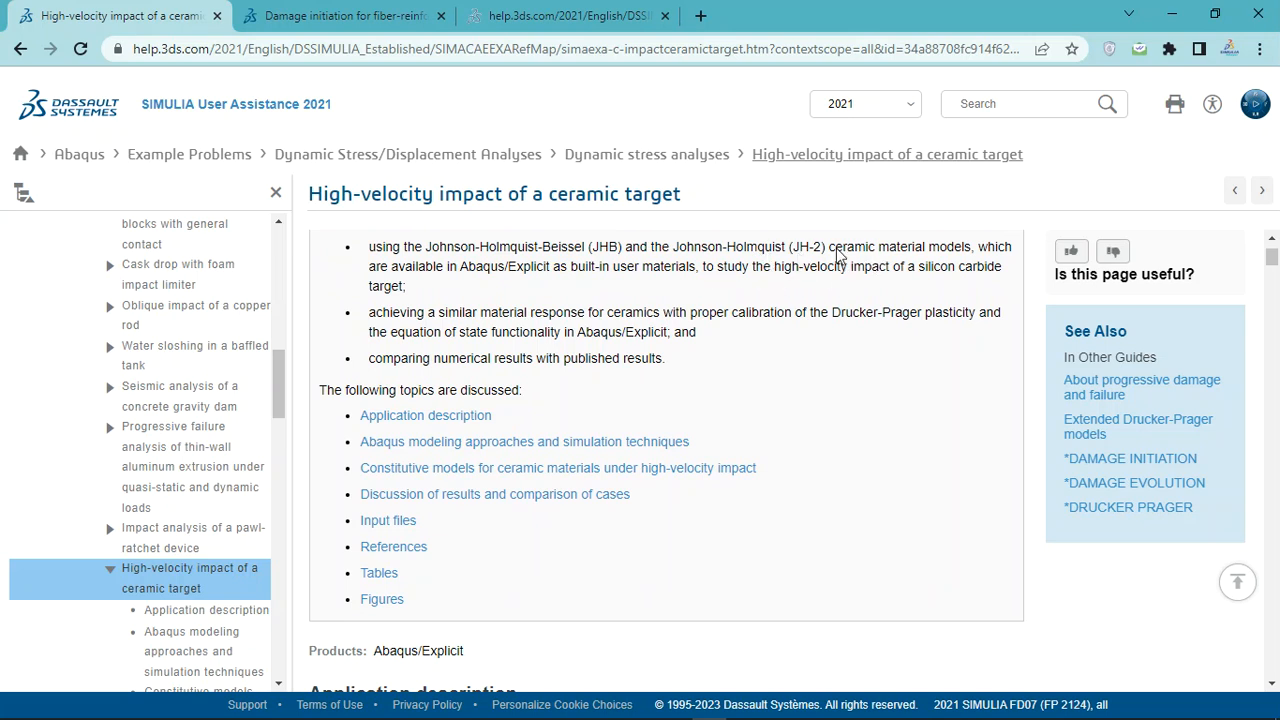
left_click_drag(825, 248, 725, 256)
left_click(720, 300)
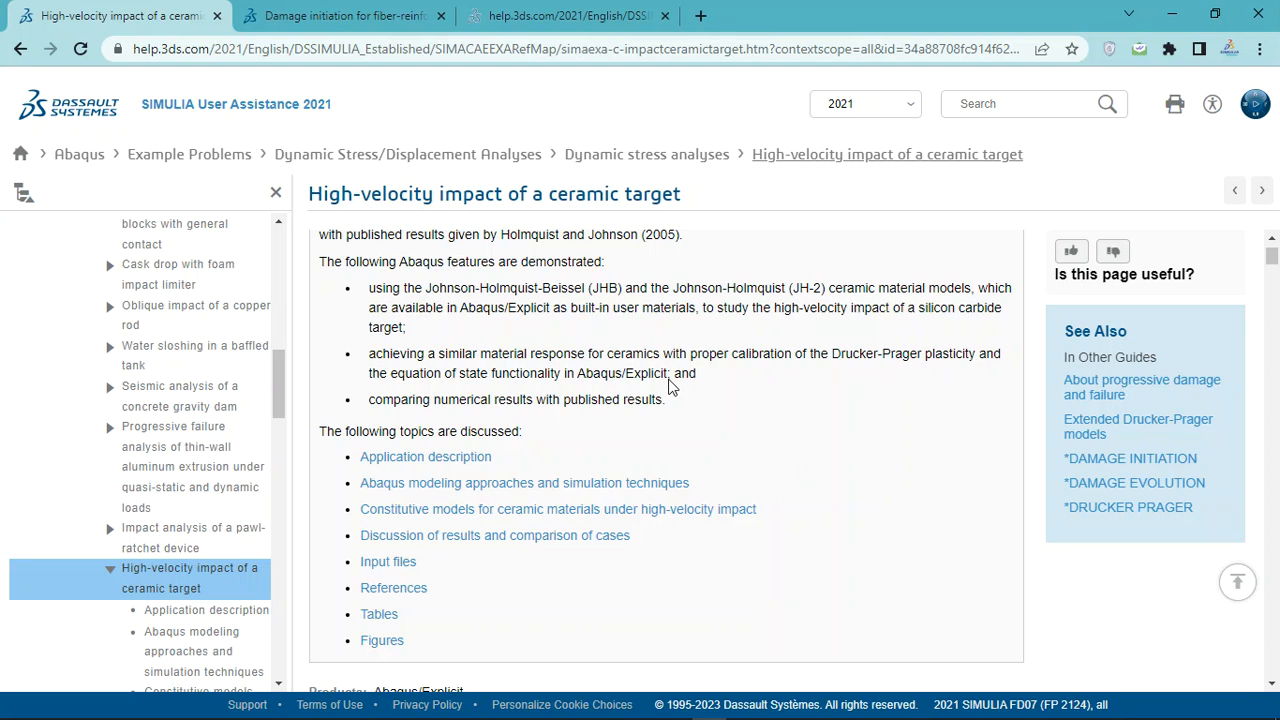
Examine the article's materials section and its Johnson-Holmquist and Drucker-Prager model cases
scroll(709, 372, "down", 8)
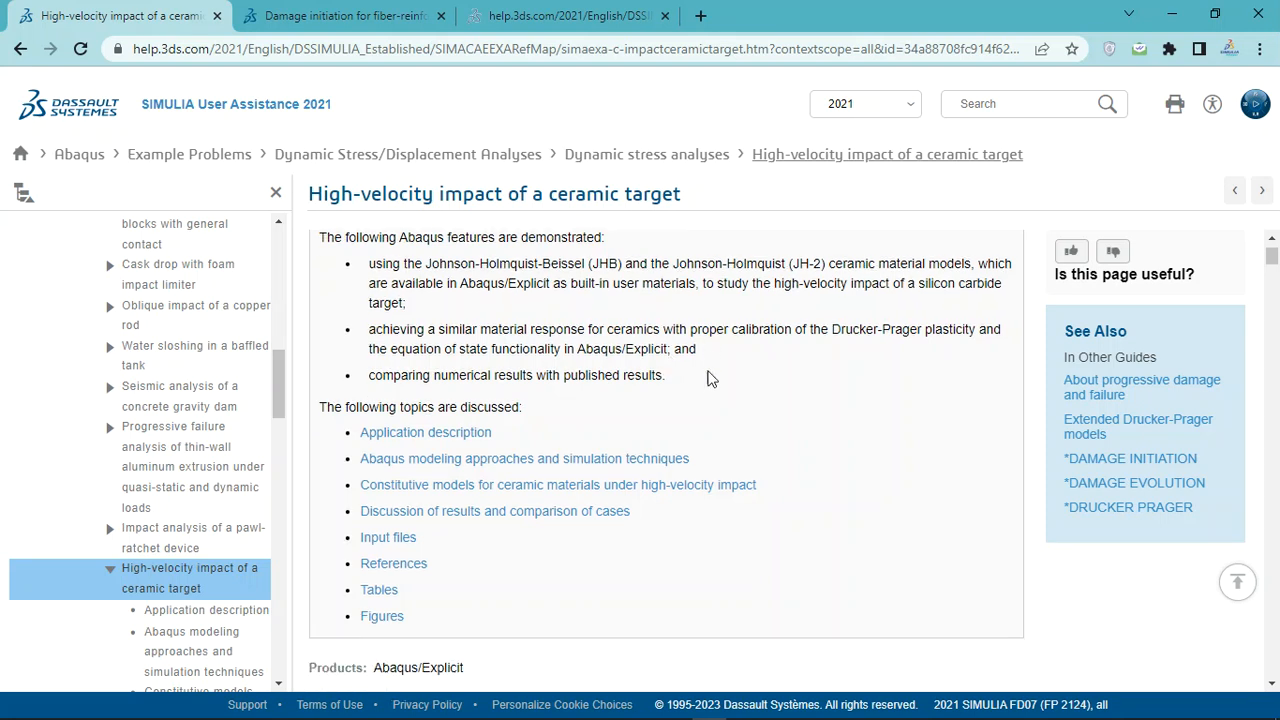
scroll(700, 368, "down", 15)
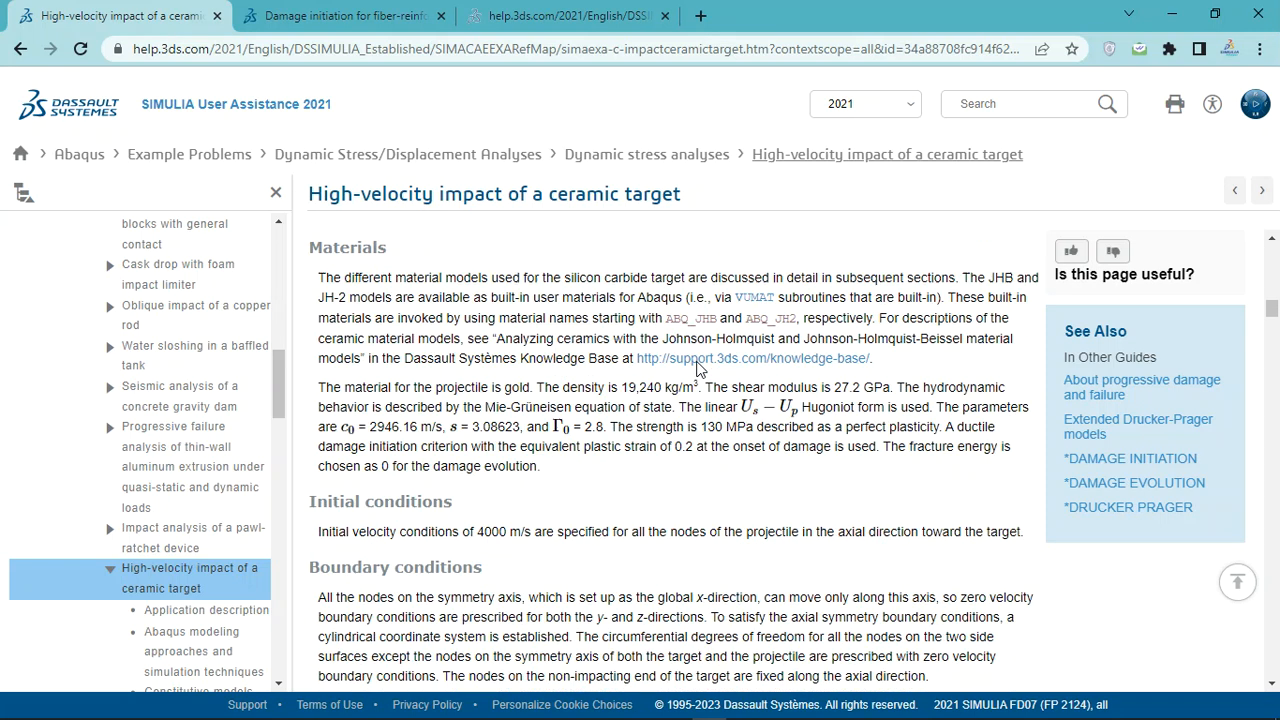
scroll(697, 368, "down", 15)
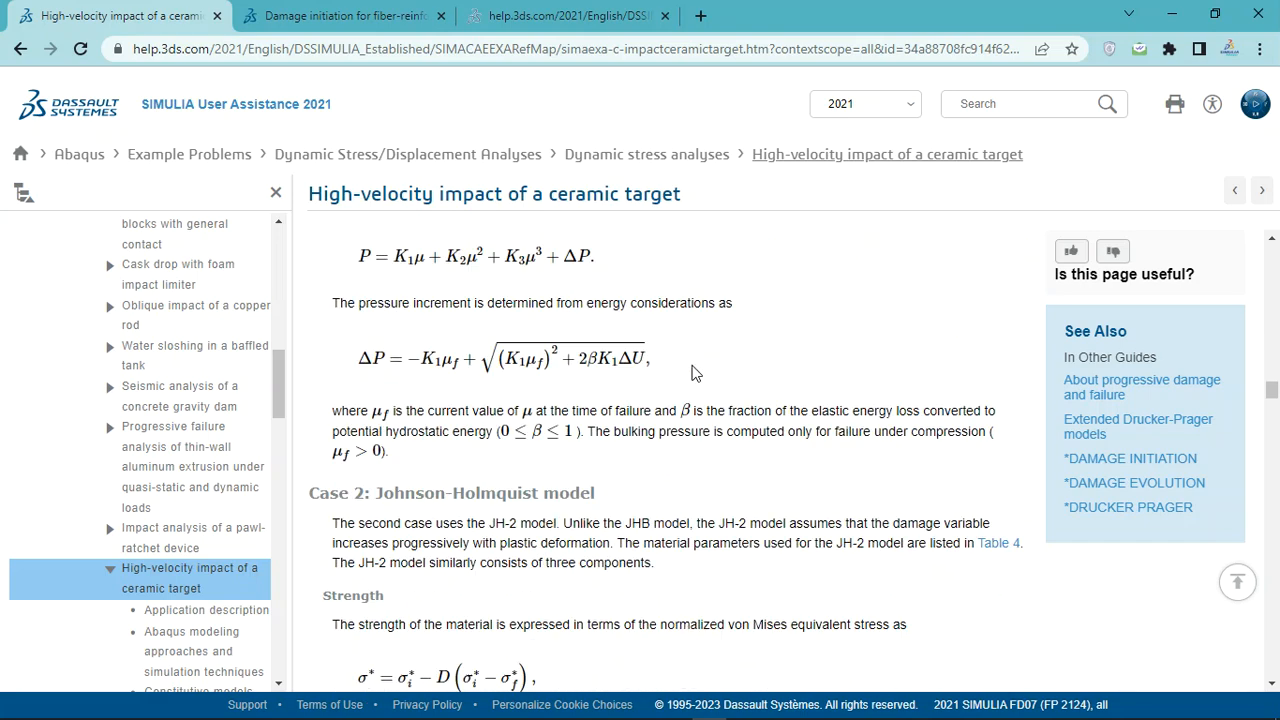
scroll(697, 369, "down", 10)
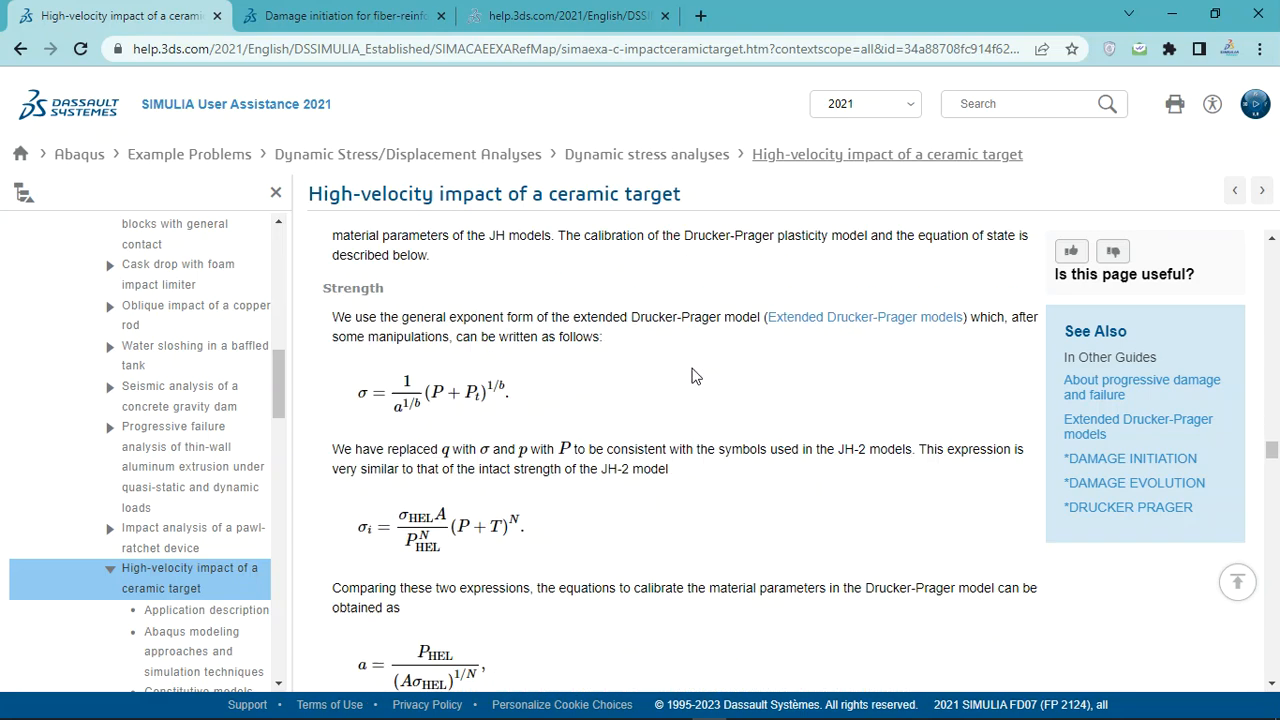
scroll(690, 374, "up", 3)
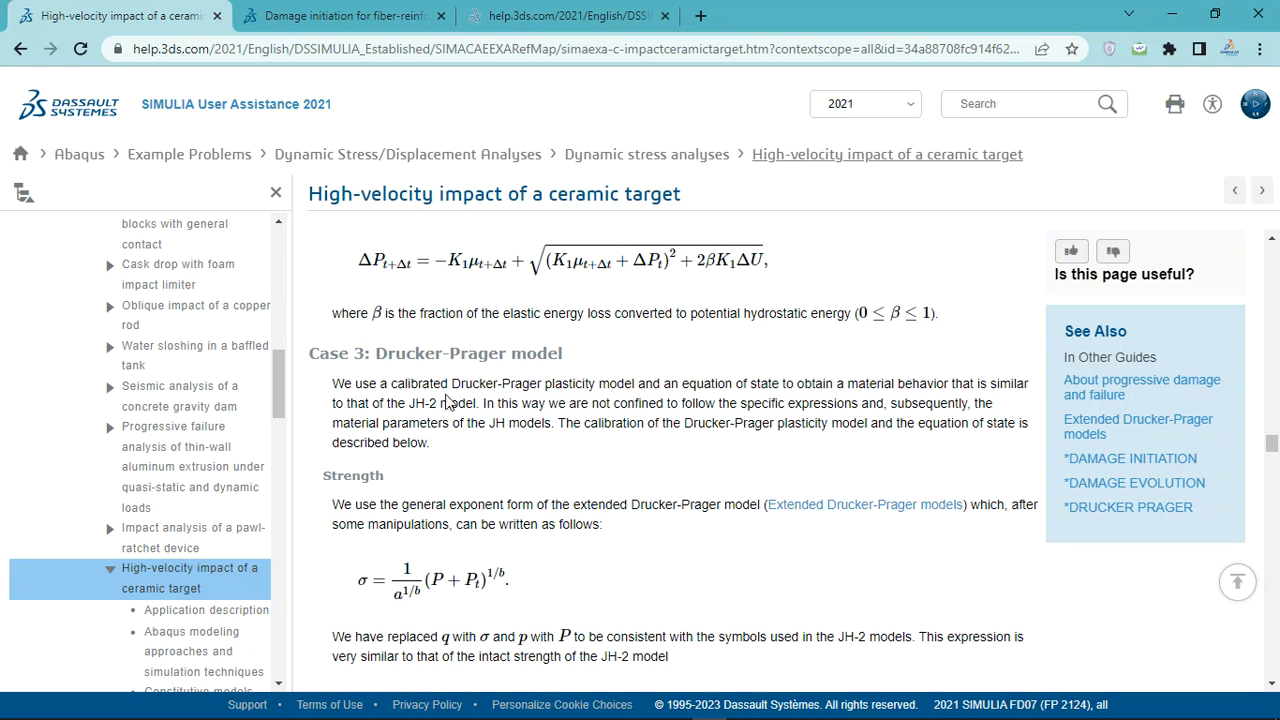
Read the strength section of the article's Drucker-Prager case, including the equations that calibrate a, b and Pt
scroll(470, 402, "down", 2)
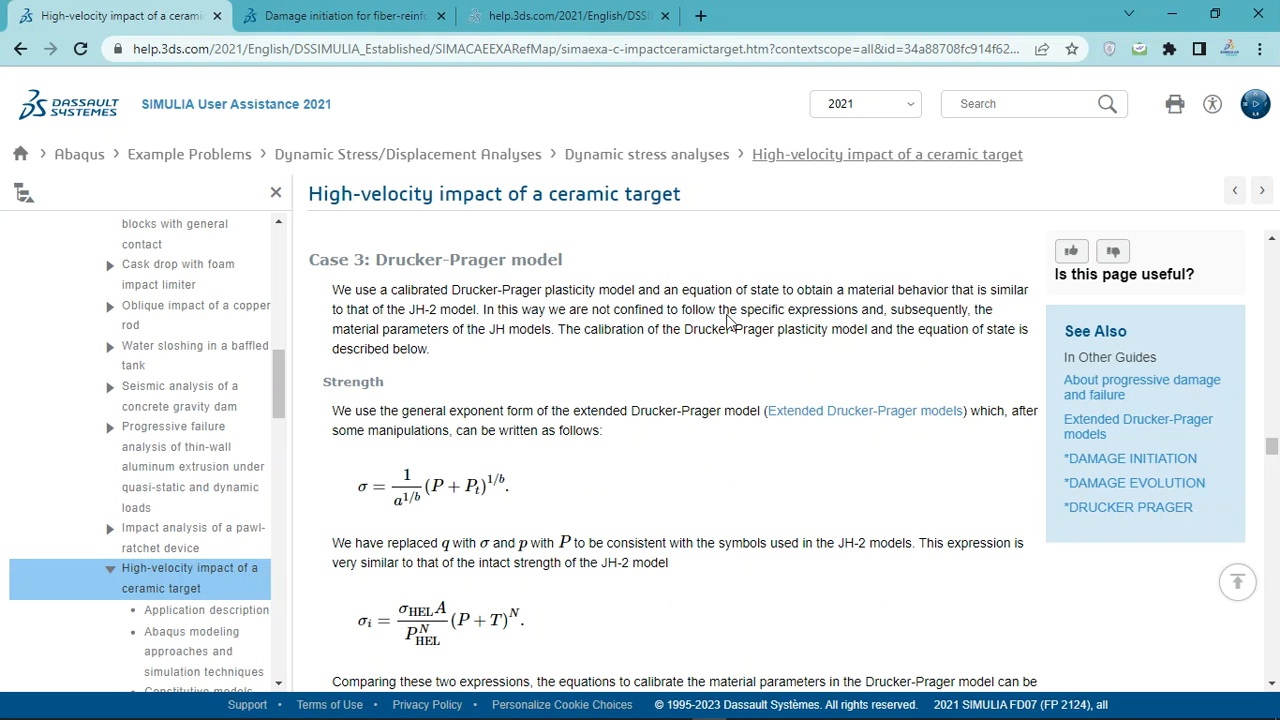
scroll(571, 334, "down", 3)
scroll(571, 334, "up", 1)
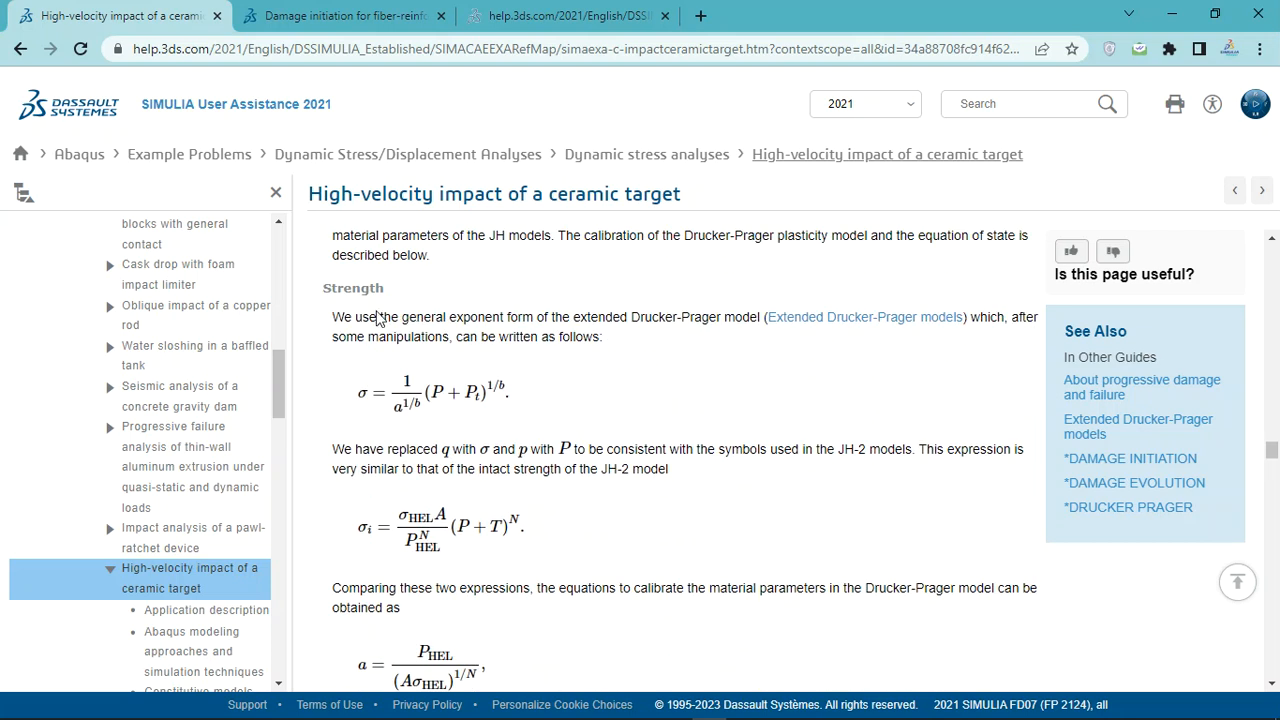
scroll(371, 290, "up", 1)
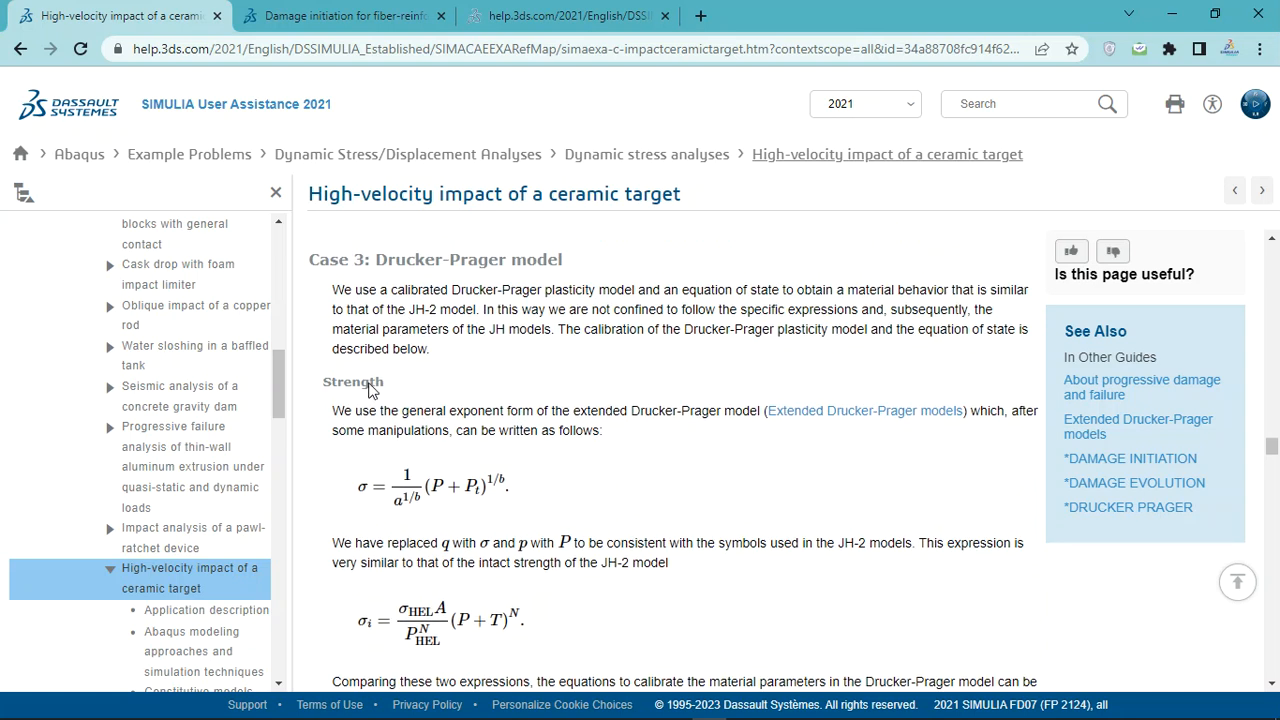
scroll(545, 425, "down", 1)
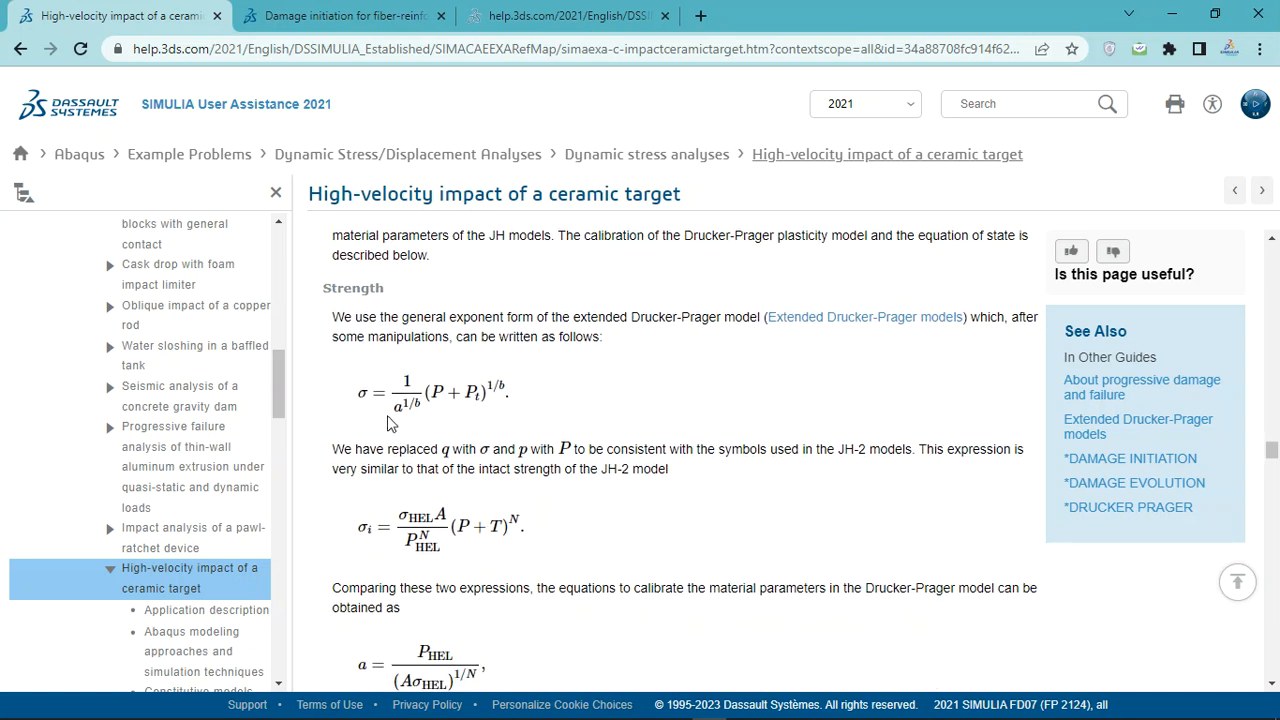
scroll(393, 422, "down", 1)
scroll(405, 421, "down", 1)
scroll(405, 421, "up", 1)
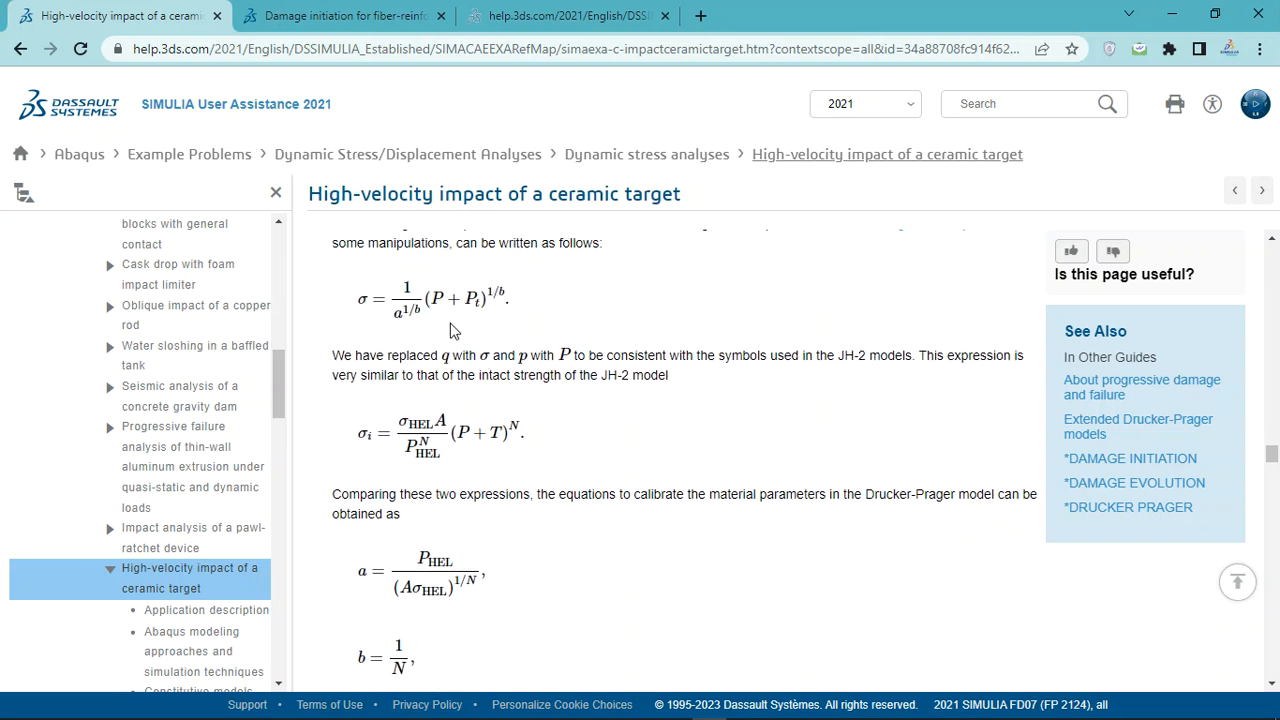
scroll(458, 330, "down", 4)
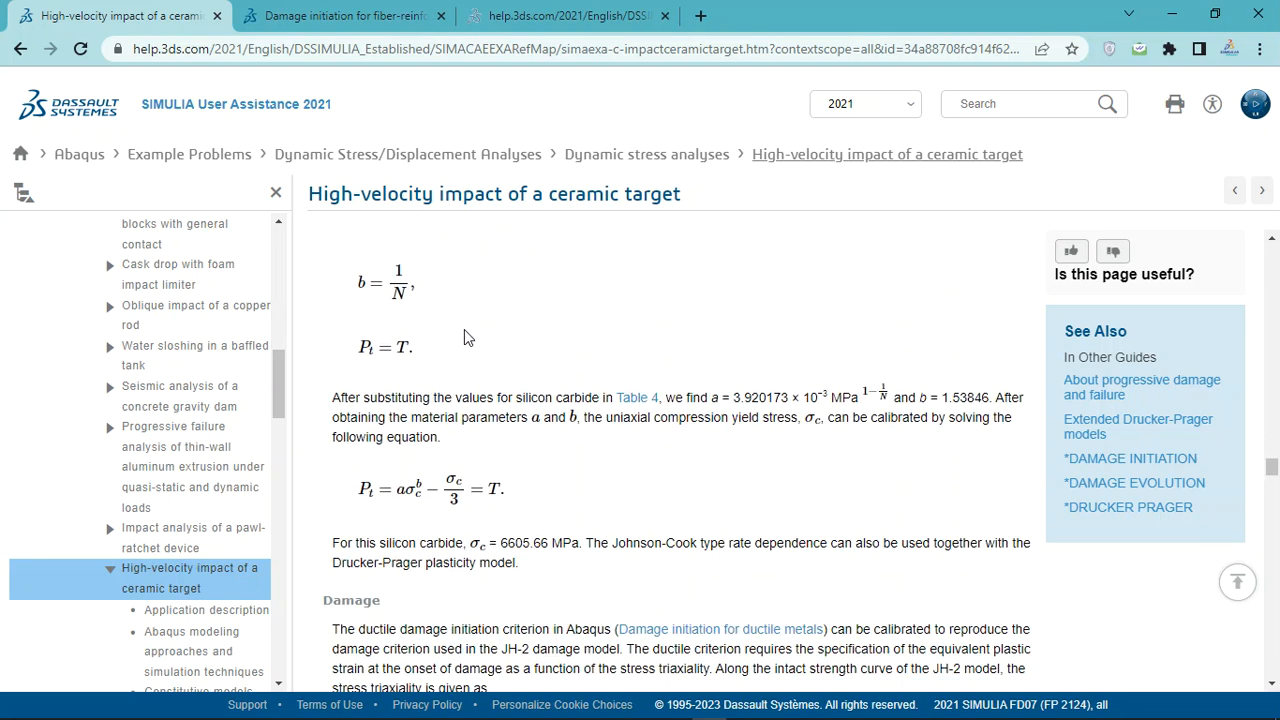
Read the Drucker-Prager case's ductile damage and Mie-Grüneisen pressure sections, continuing to the article's input file list
scroll(464, 337, "down", 3)
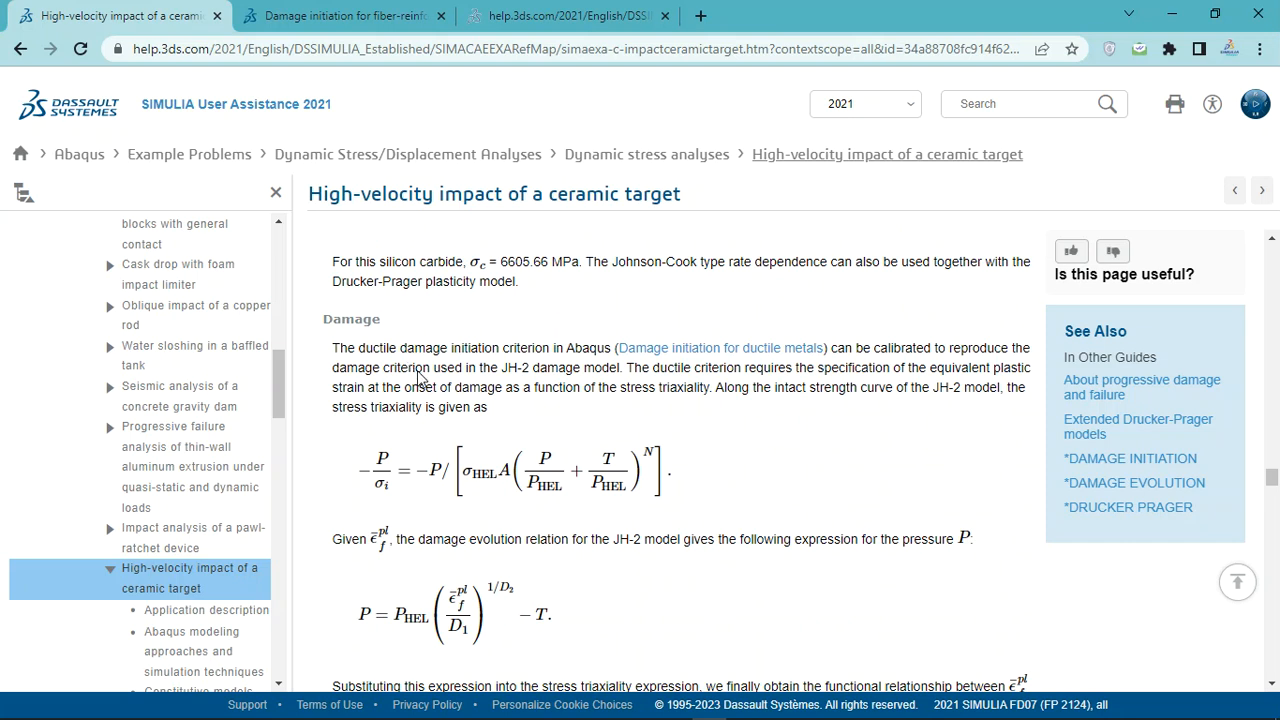
scroll(475, 378, "down", 1)
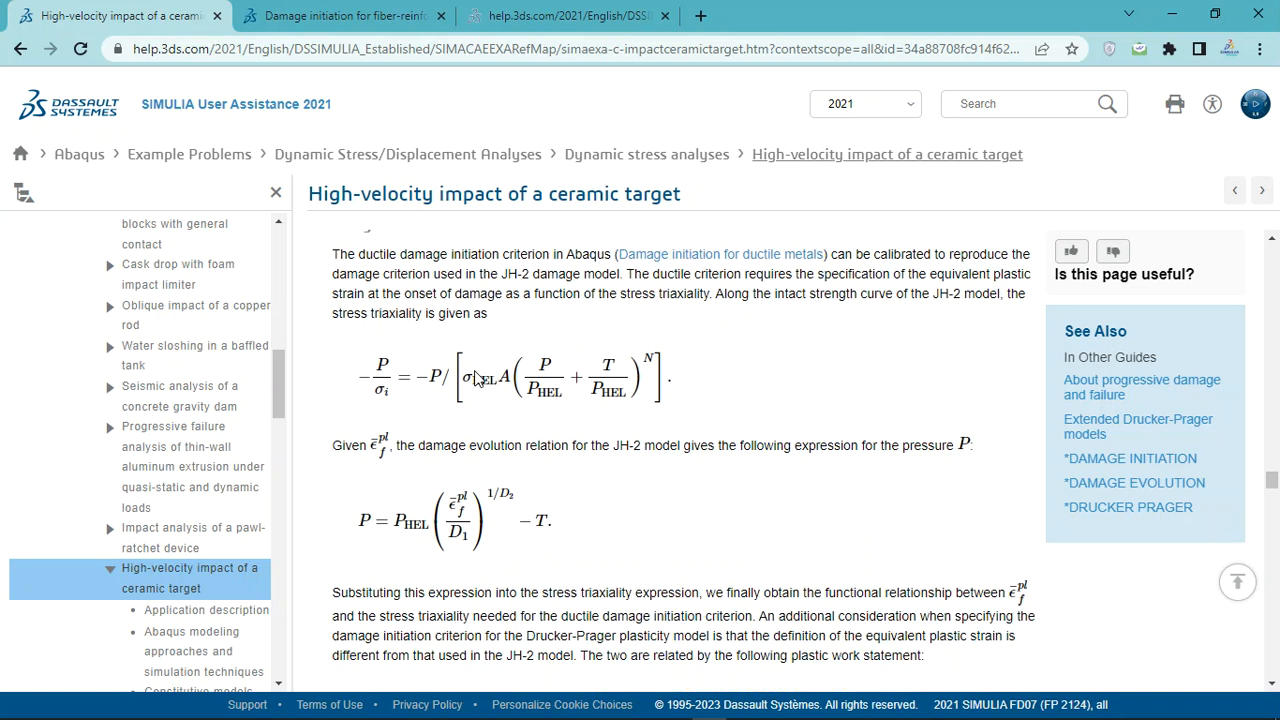
scroll(475, 378, "down", 3)
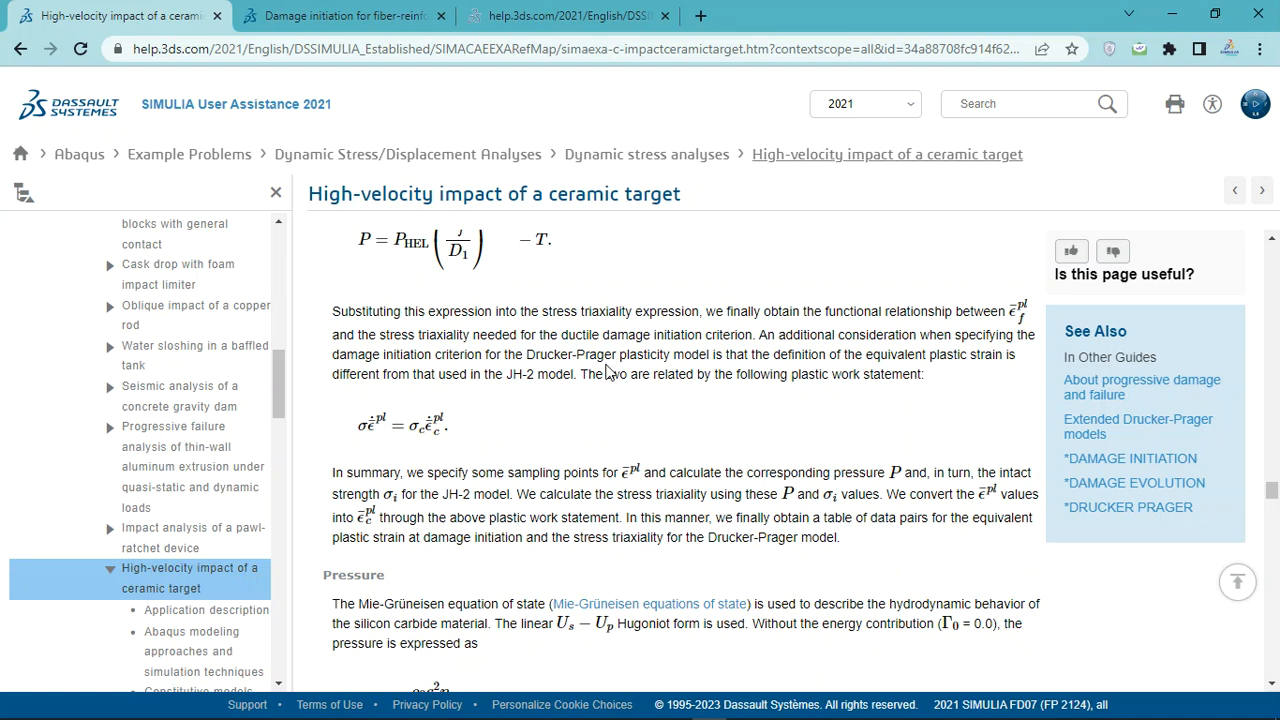
scroll(607, 372, "down", 3)
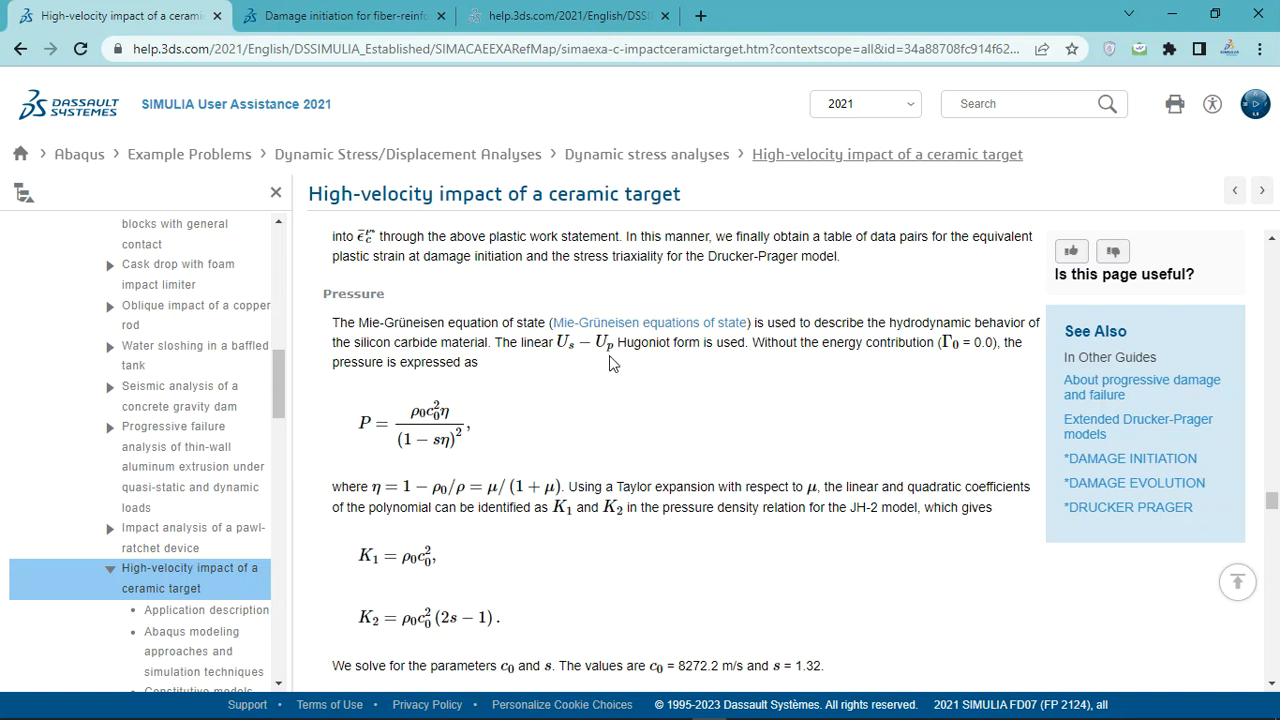
scroll(560, 368, "down", 2)
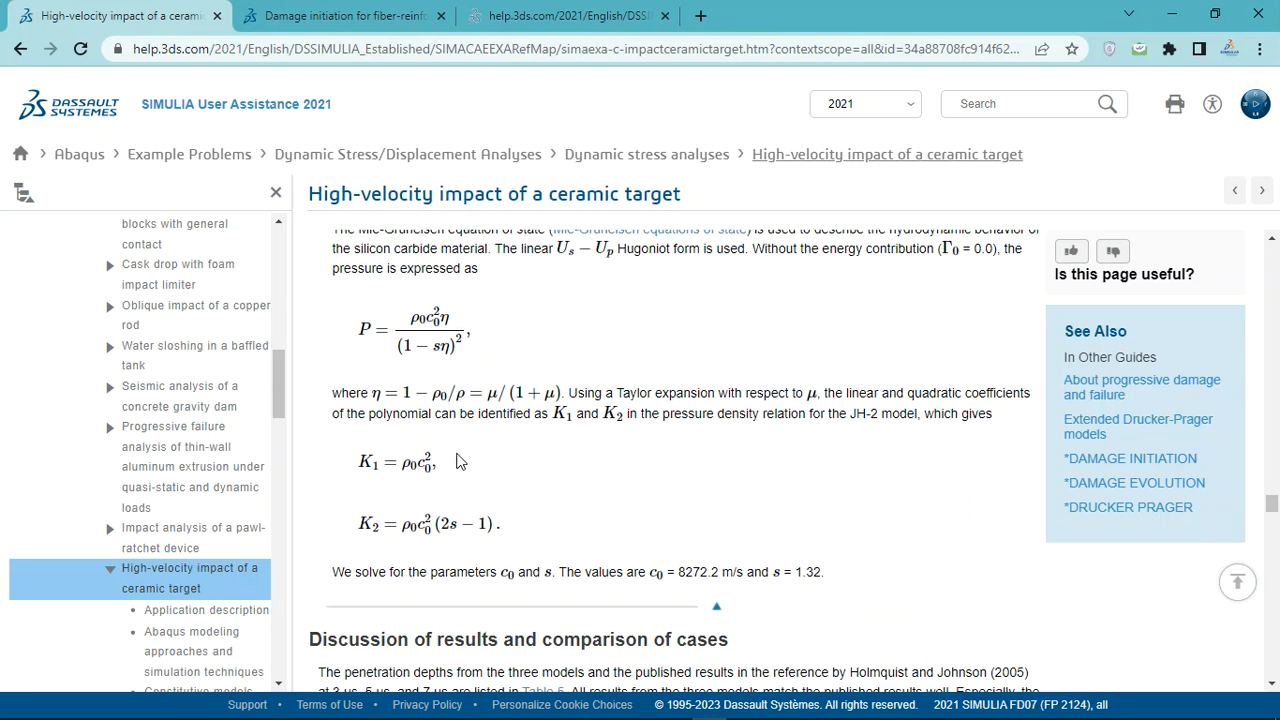
scroll(466, 440, "down", 8)
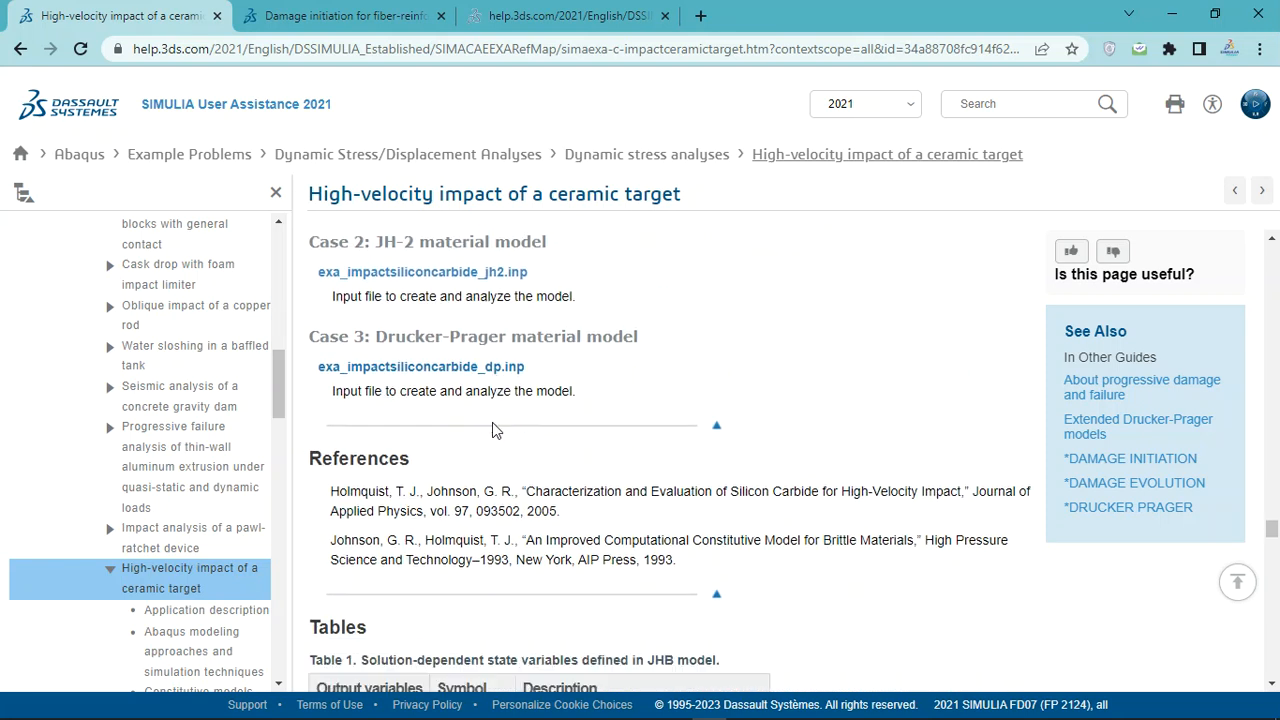
Show the Drucker-Prager input file exa_impactsiliconcarbide_dp.inp and locate the siliconcarbide_drucker_prager material definition
scroll(469, 413, "up", 1)
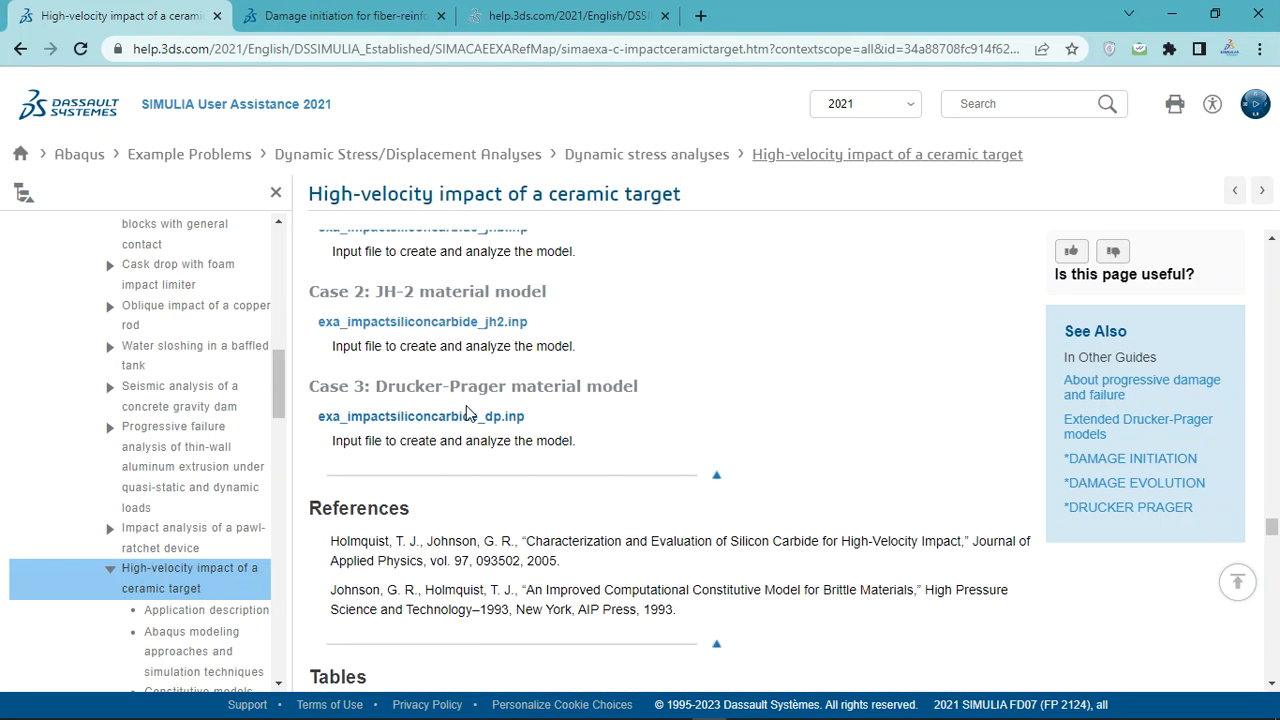
left_click(415, 427)
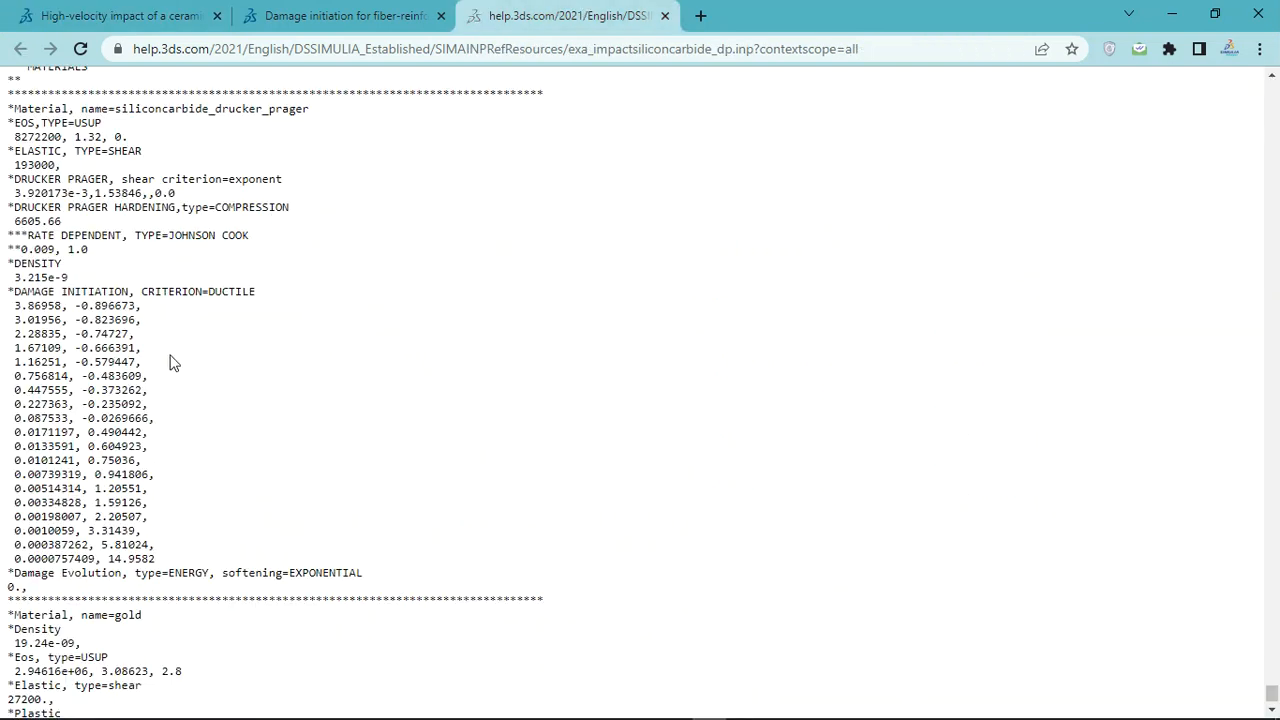
scroll(80, 260, "up", 2)
left_click_drag(192, 197, 116, 202)
left_click(256, 206)
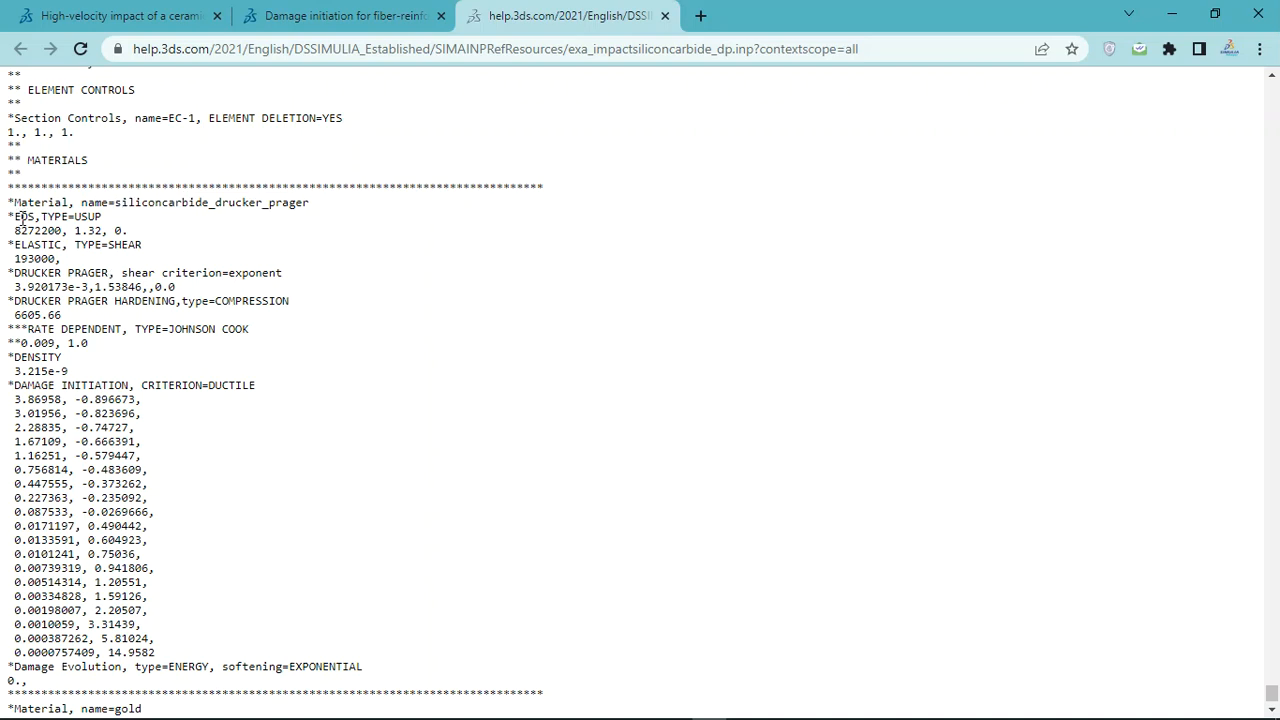
Examine the silicon carbide material's USUP equation of state, shear elasticity, Drucker-Prager exponent and compression hardening data
left_click_drag(15, 214, 125, 231)
left_click_drag(15, 245, 143, 247)
left_click_drag(15, 273, 276, 270)
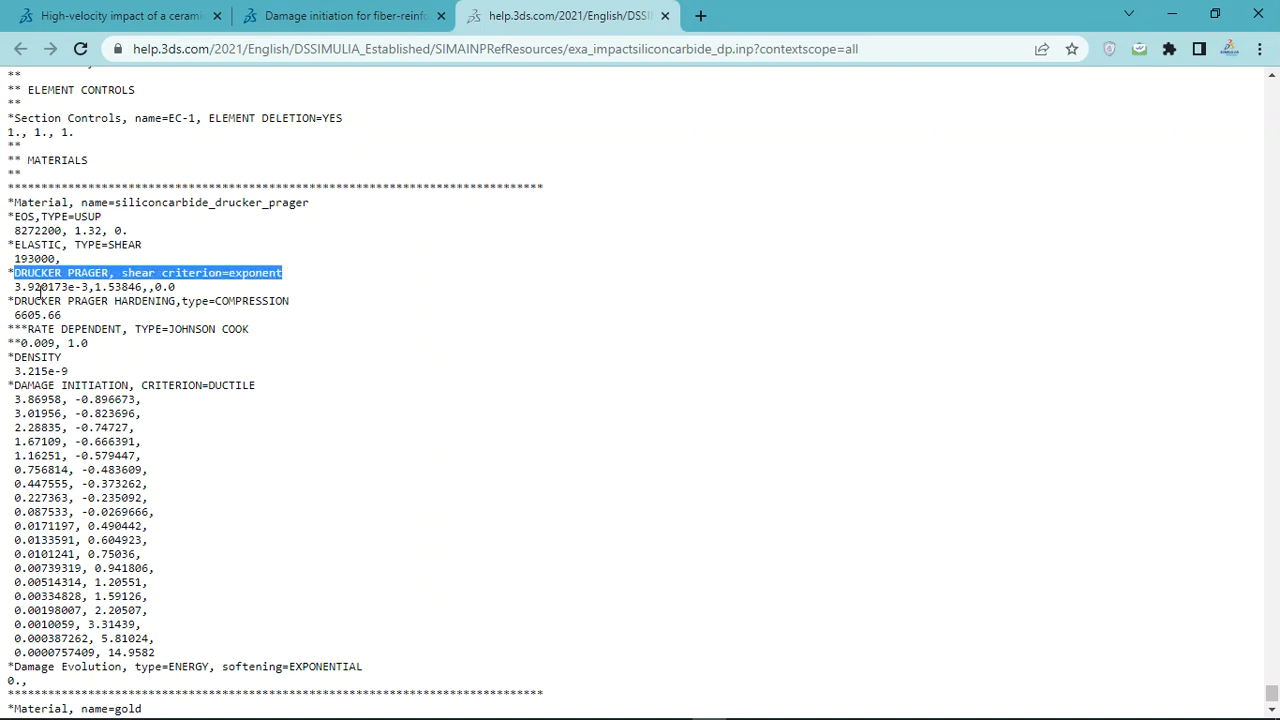
left_click_drag(21, 287, 166, 287)
left_click(70, 304)
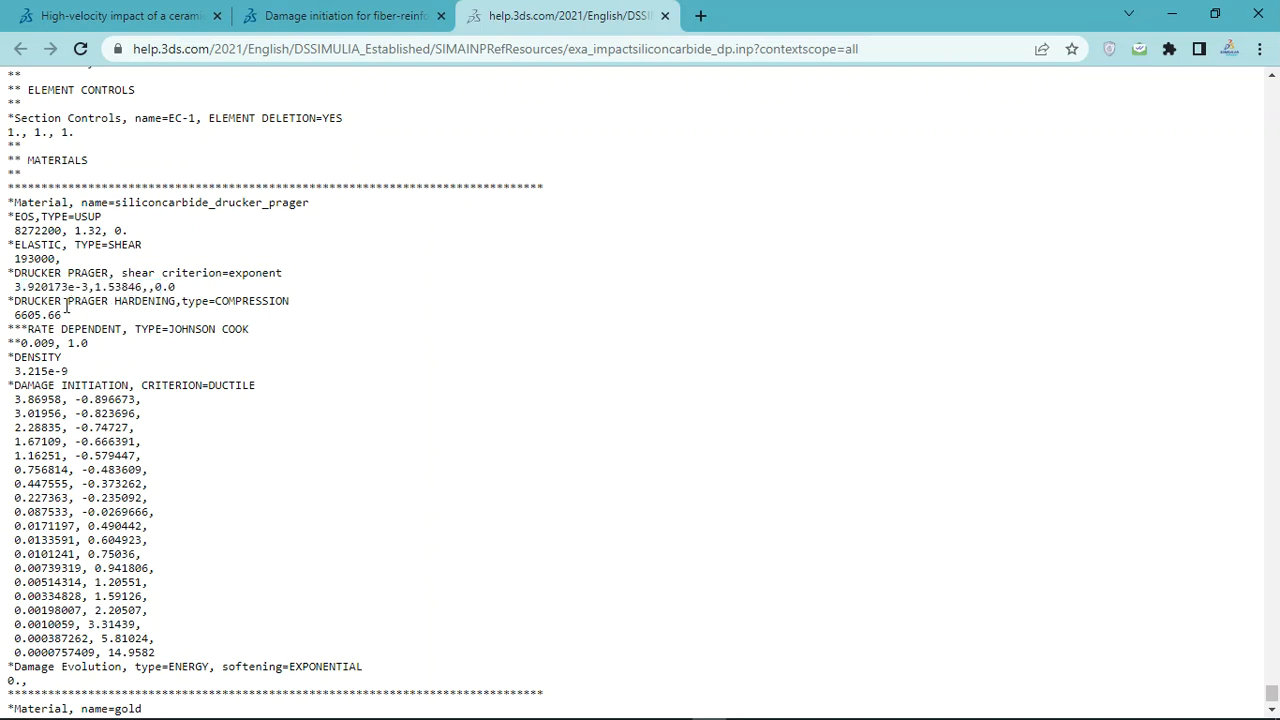
left_click_drag(215, 301, 278, 298)
left_click_drag(77, 317, 21, 316)
Examine the silicon carbide material's ductile damage initiation table and its energy-type exponential damage evolution data
scroll(57, 348, "down", 1)
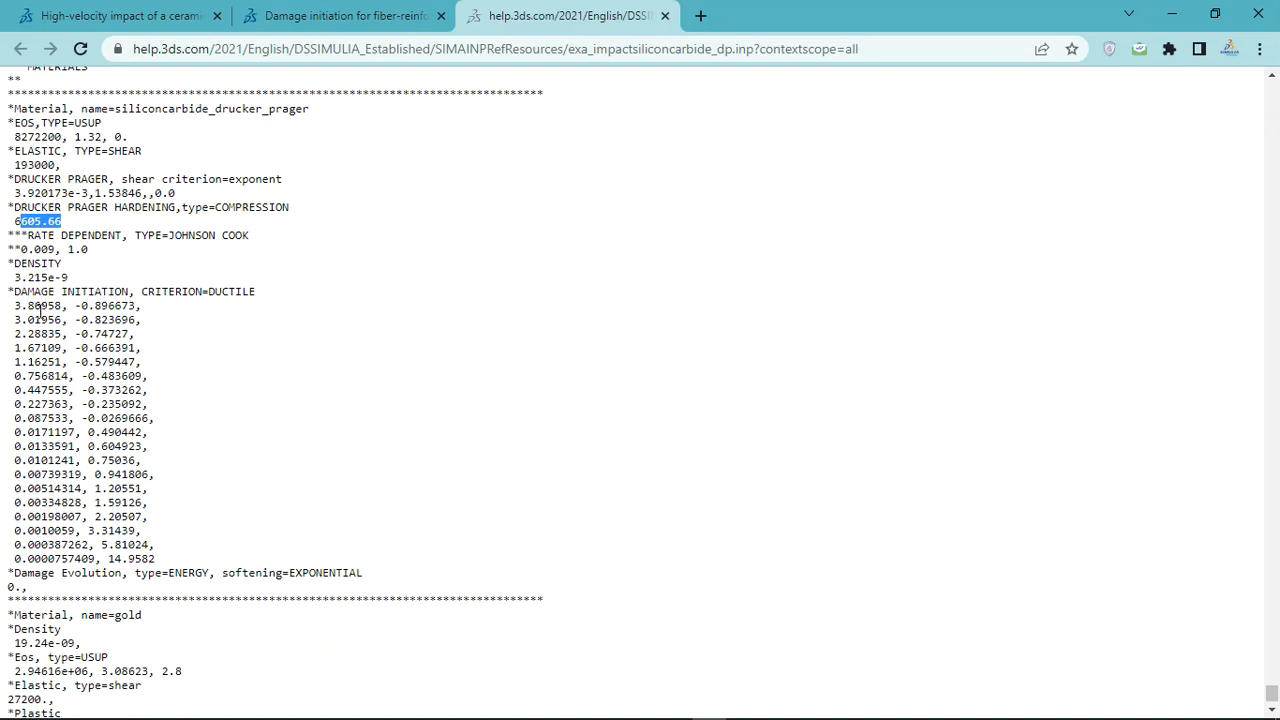
left_click_drag(20, 291, 272, 298)
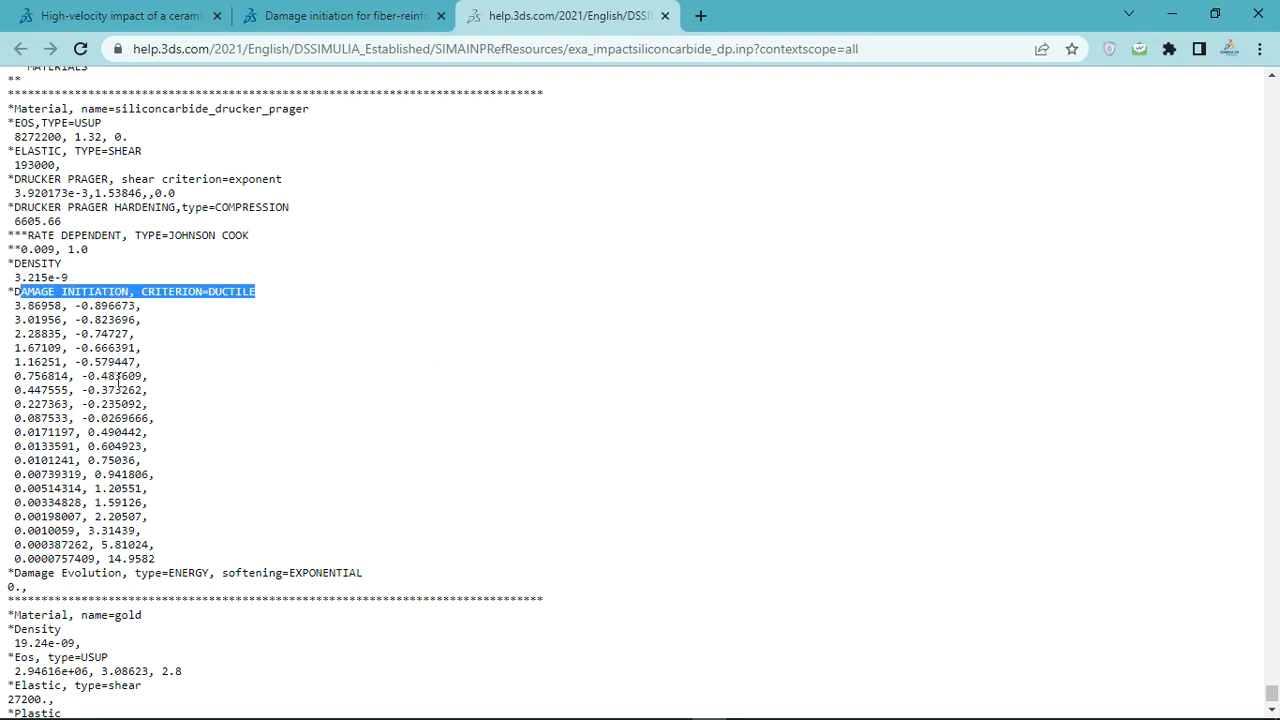
scroll(123, 399, "down", 1)
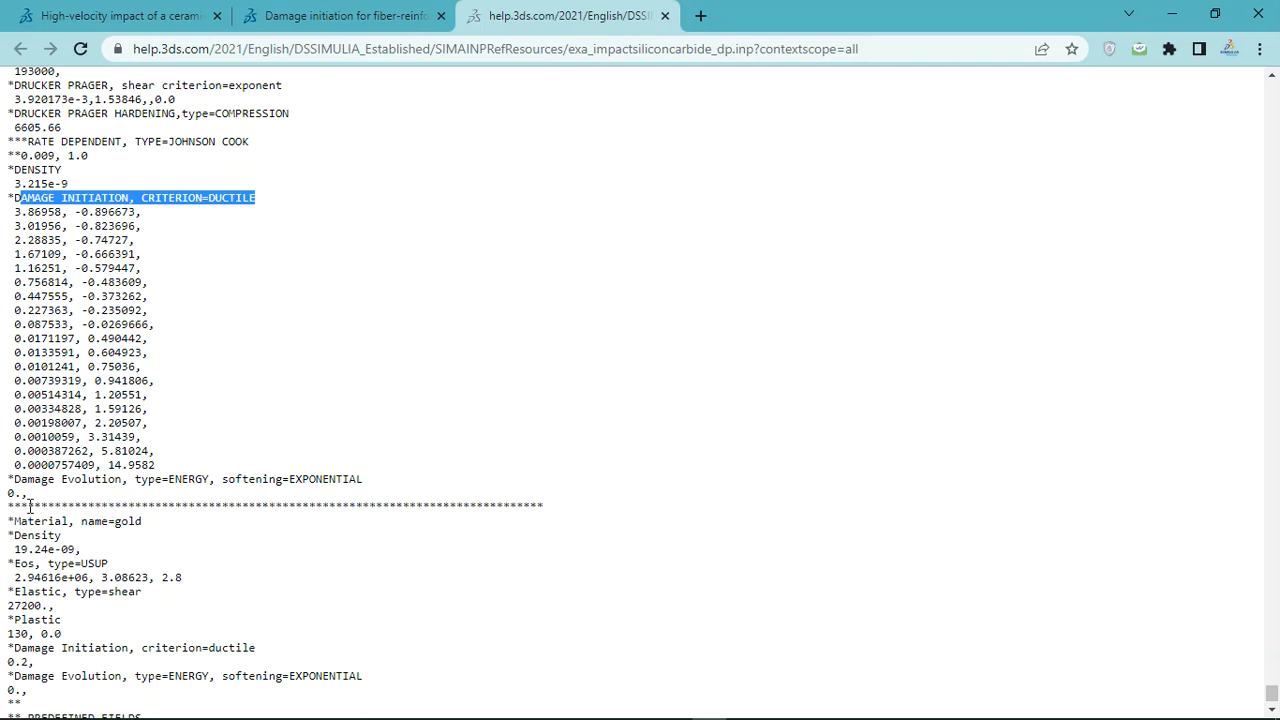
left_click_drag(33, 501, 7, 502)
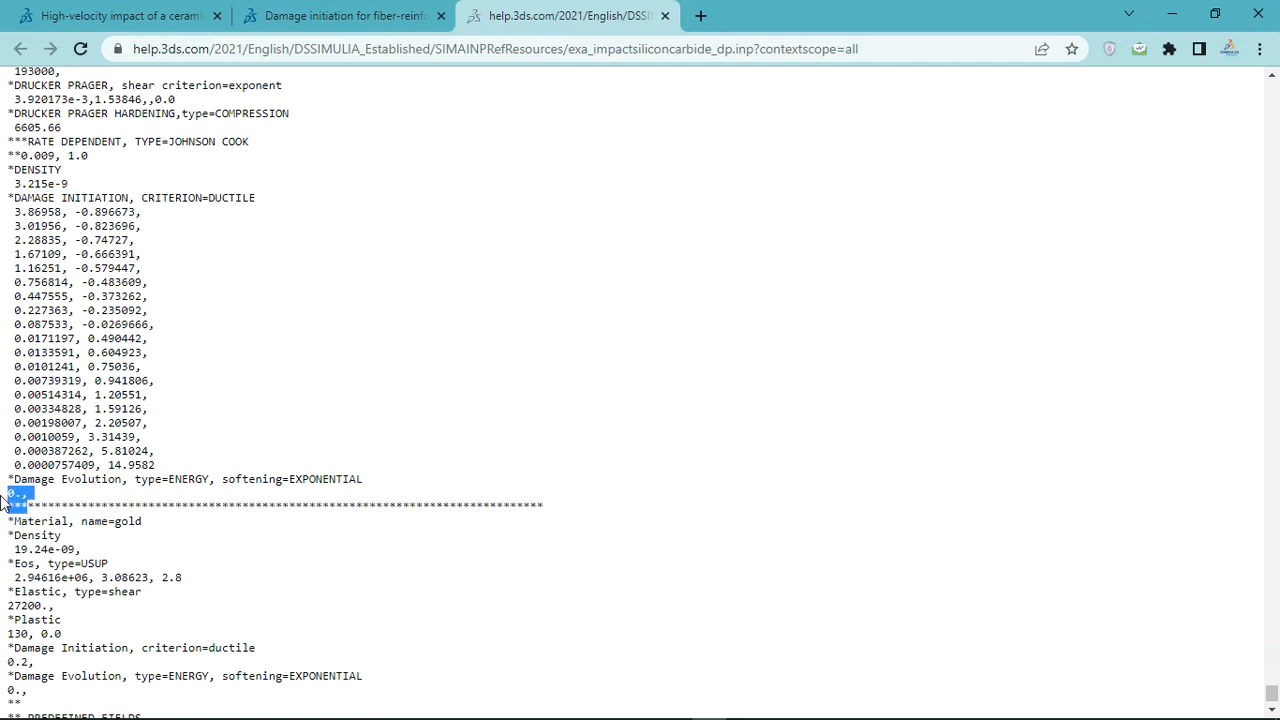
left_click(103, 434)
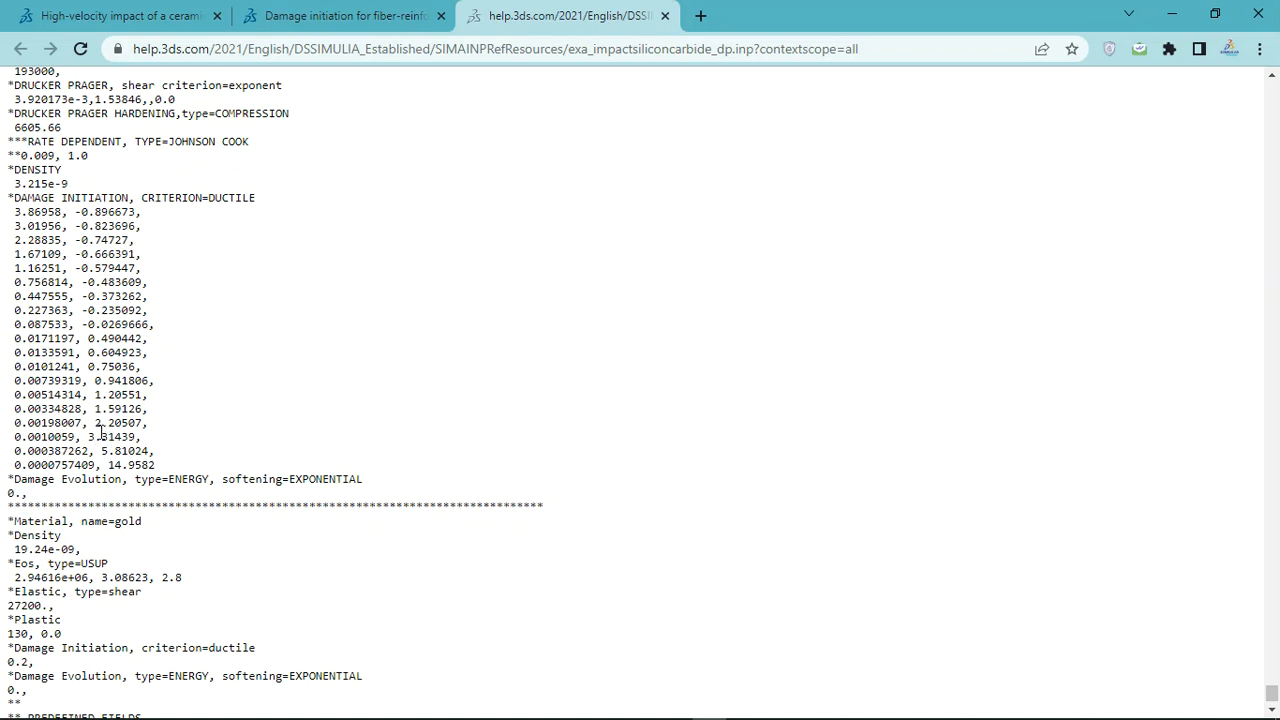
Leave the browser, switch to Foxit PhantomPDF and view the title pages of TPU.pdf and the Composite Structures impact paper
left_click(1259, 14)
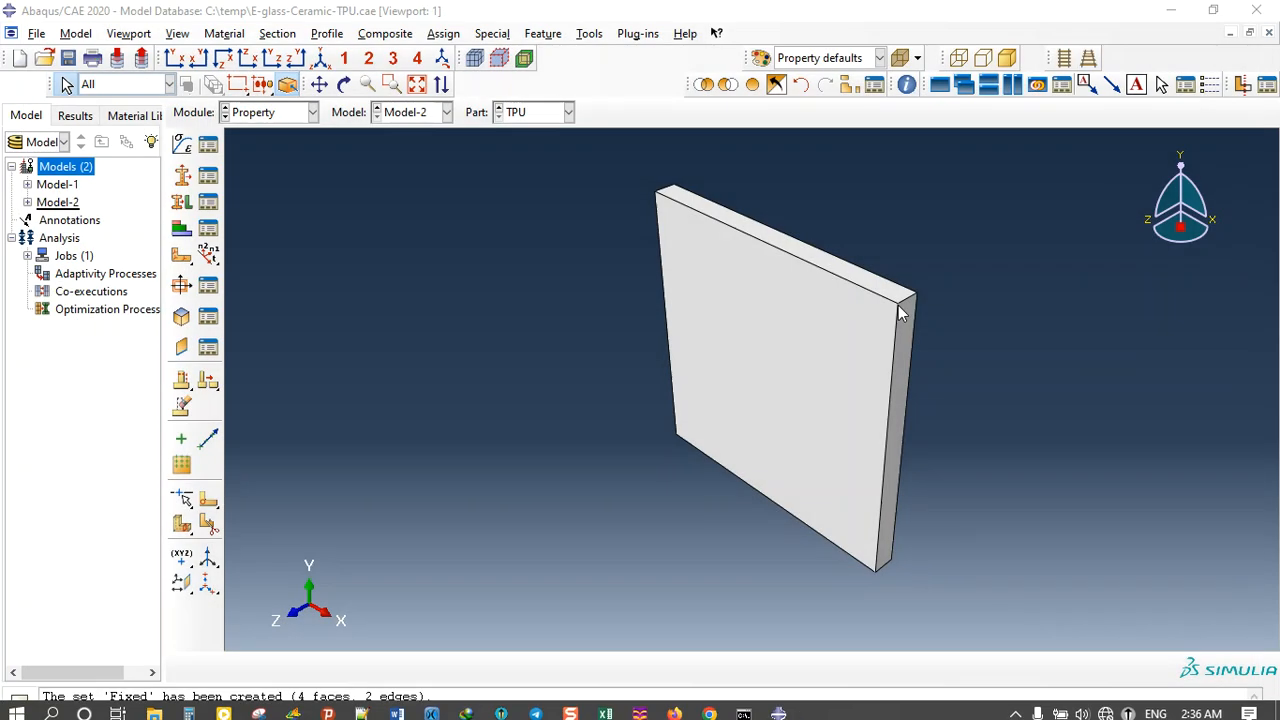
left_click(638, 706)
scroll(507, 224, "down", 2, "ctrl")
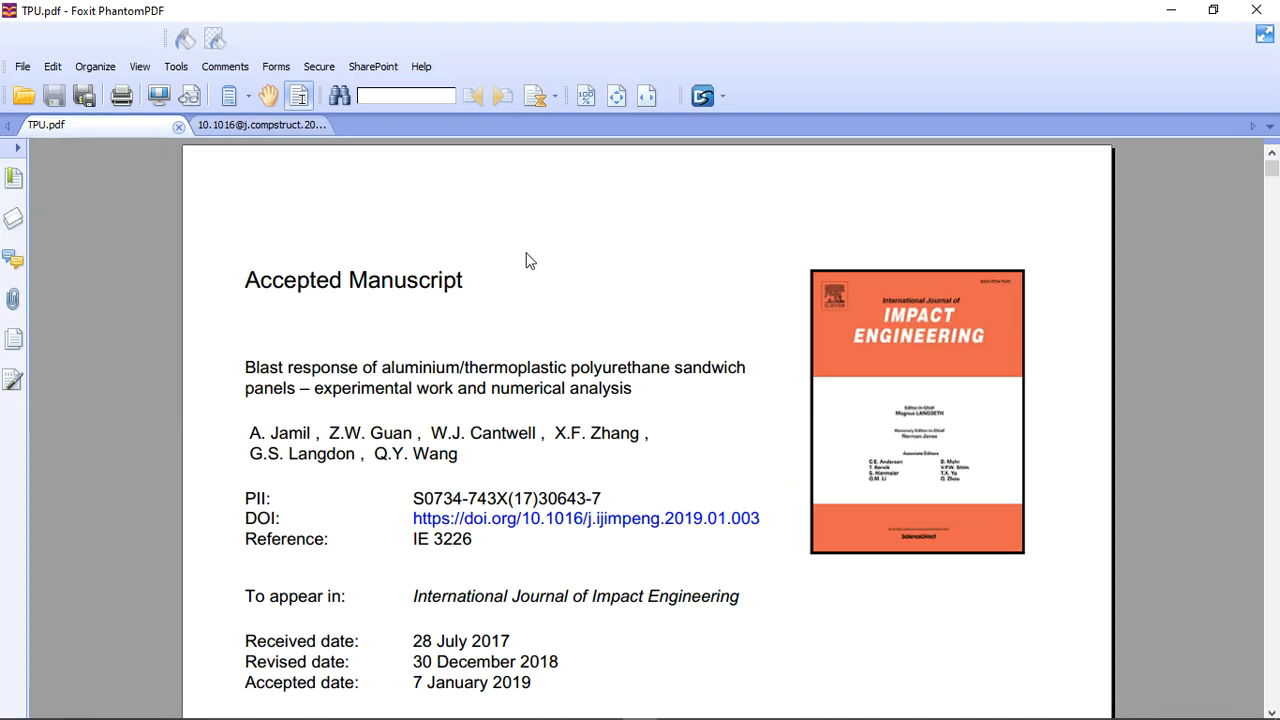
mouse_move(1271, 166)
left_mouse_down()
mouse_move(1273, 688)
mouse_move(1273, 165)
left_mouse_up()
left_click(260, 125)
scroll(401, 241, "down", 1)
scroll(739, 357, "up", 3)
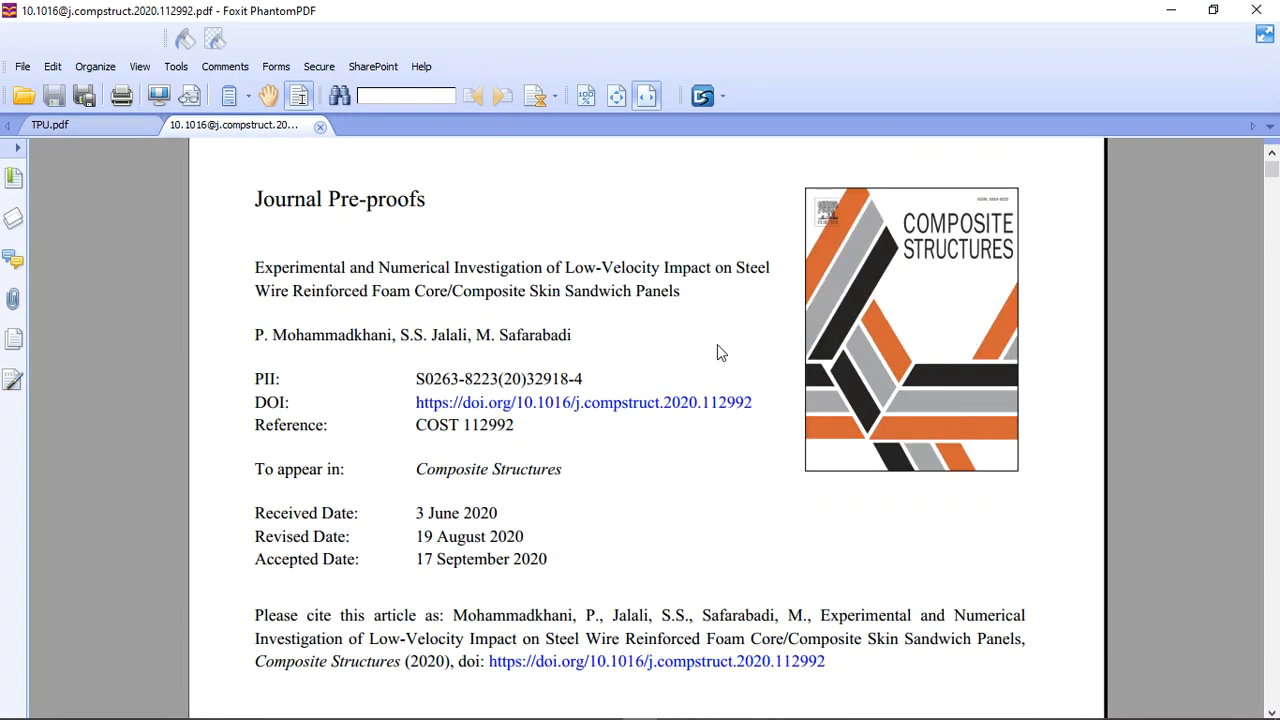
Return to TPU.pdf and locate Table 4 with the TPU material properties used in the finite element modelling
left_click(100, 125)
scroll(528, 302, "down", 10)
scroll(528, 302, "down", 5)
middle_click(646, 257)
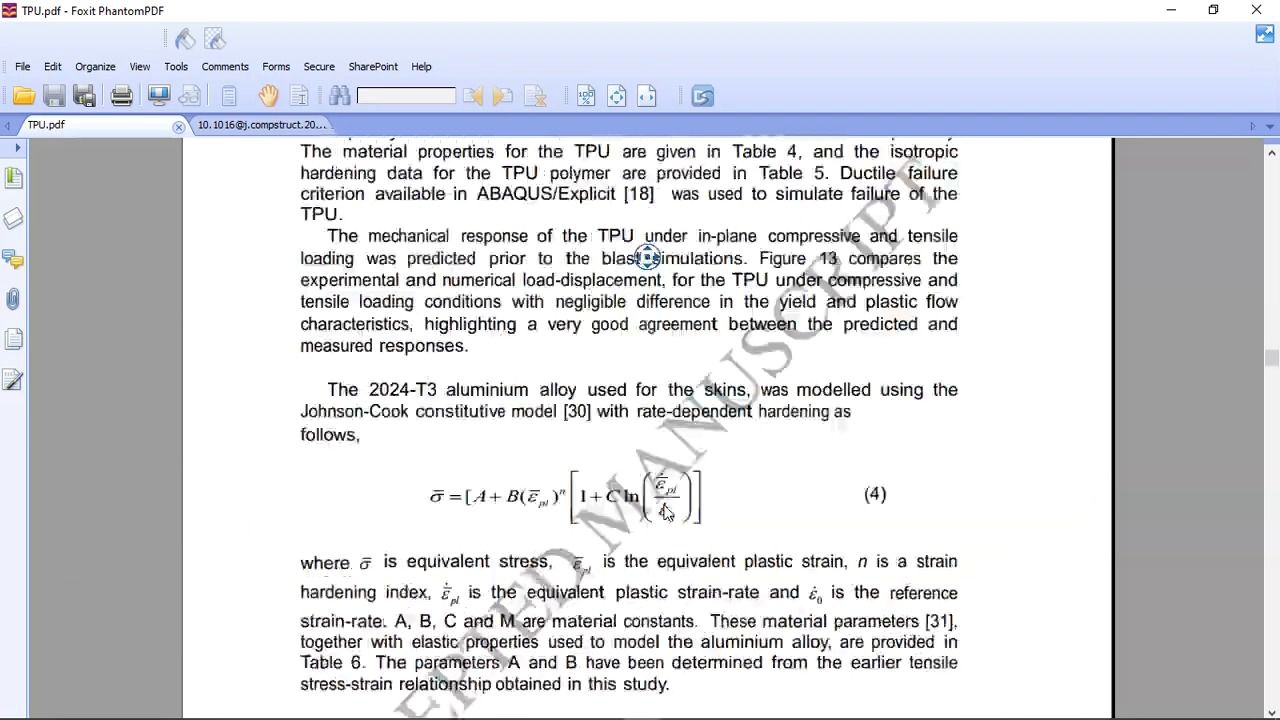
middle_click(664, 505)
middle_click(686, 437)
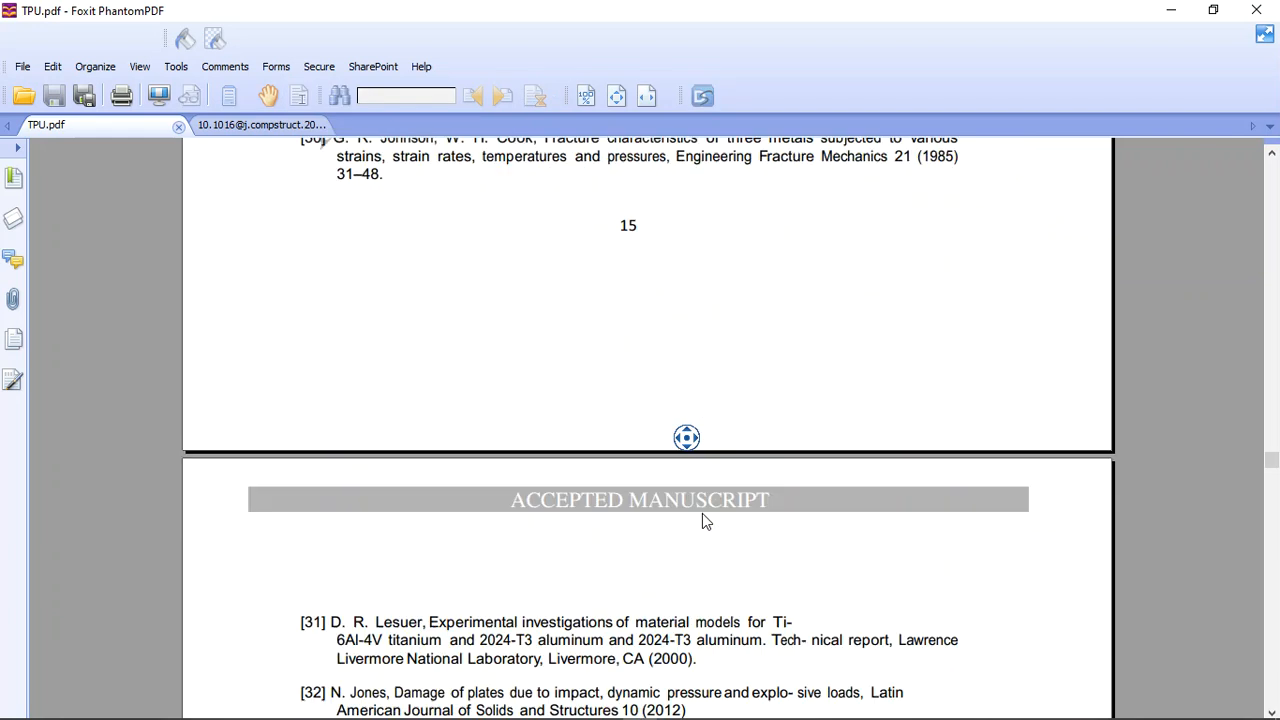
middle_click(707, 566)
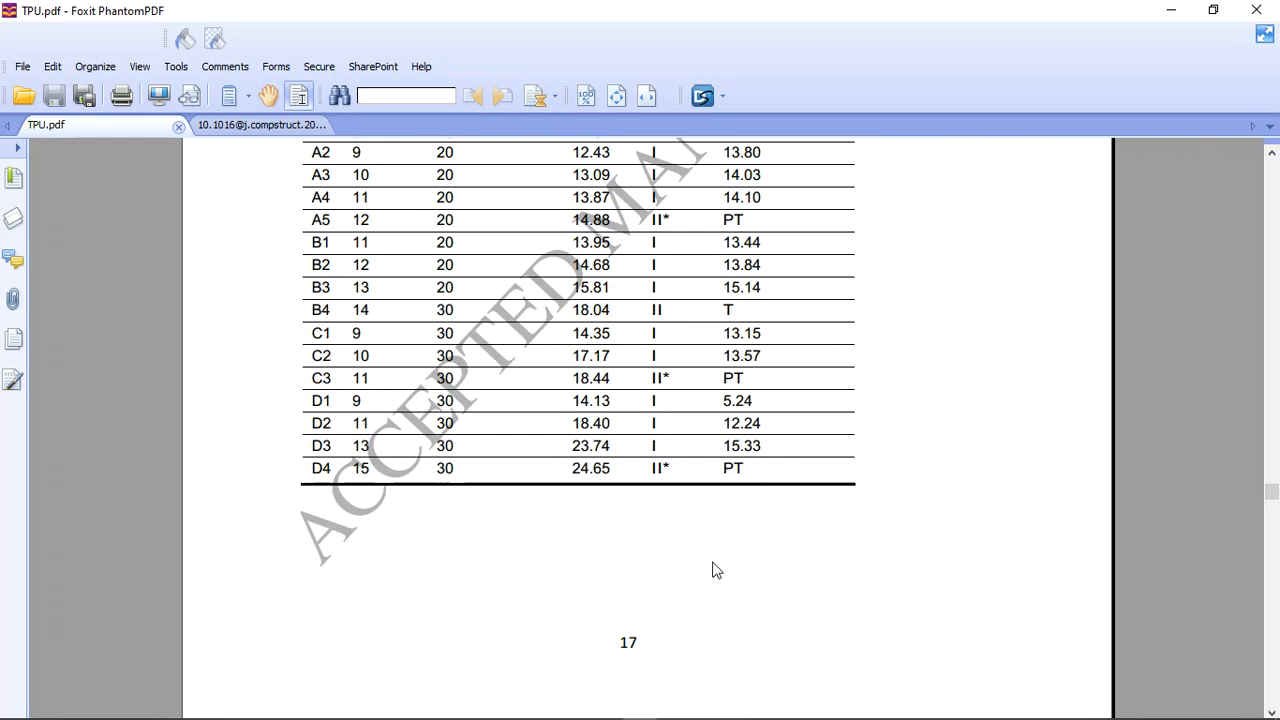
scroll(710, 565, "down", 10)
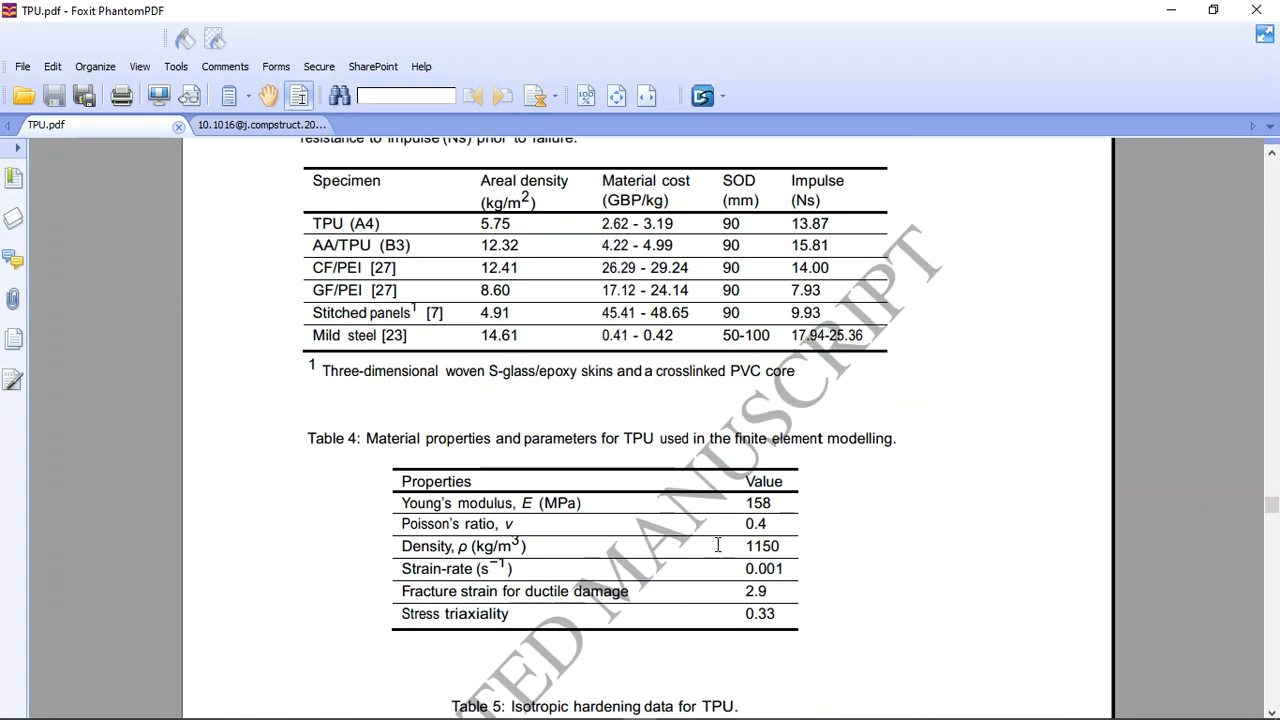
scroll(673, 497, "down", 3)
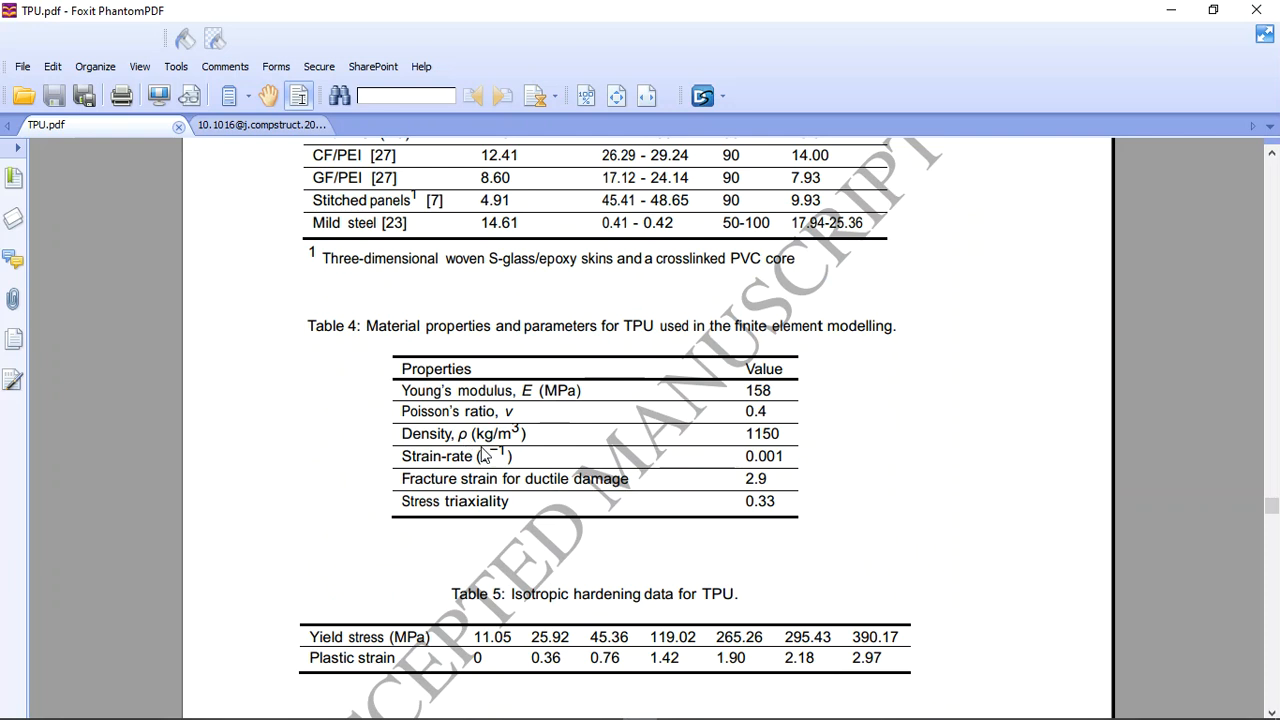
Examine the TPU density, strain-rate and ductile damage values in Table 4 and the isotropic hardening data in Table 5
left_click_drag(422, 448, 481, 513)
left_click(481, 513)
scroll(515, 505, "down", 3)
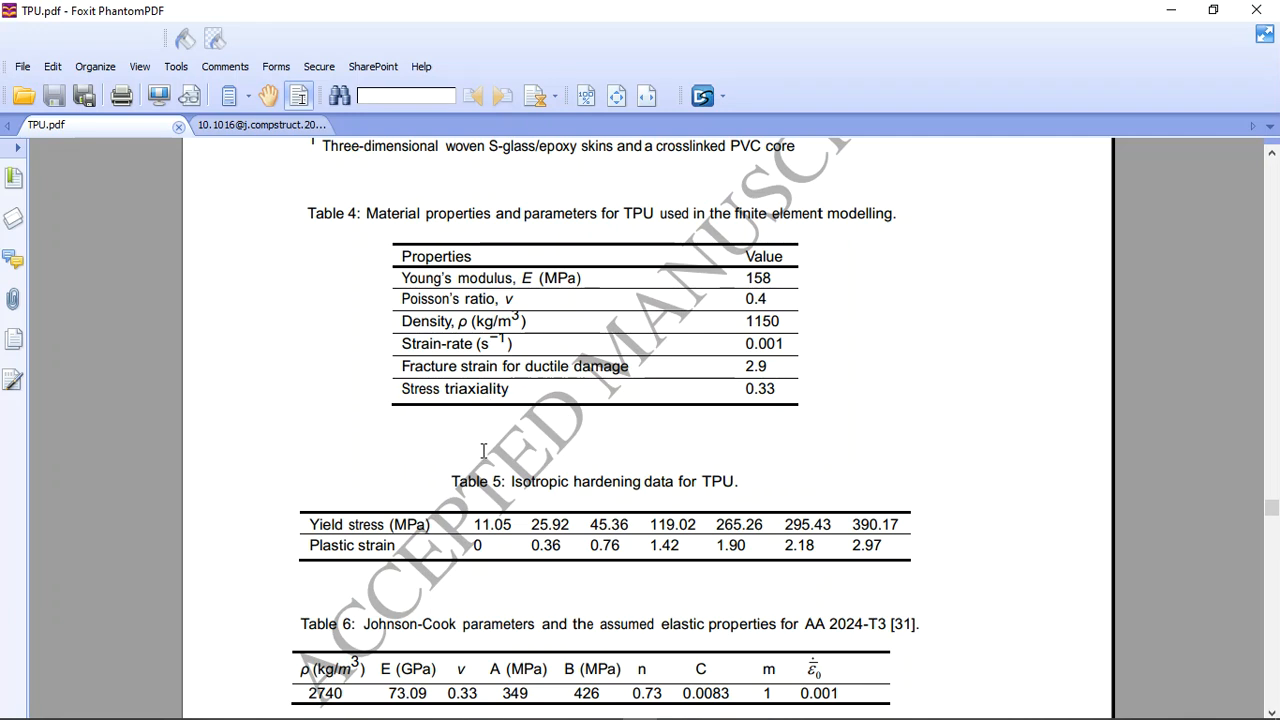
scroll(483, 451, "down", 3)
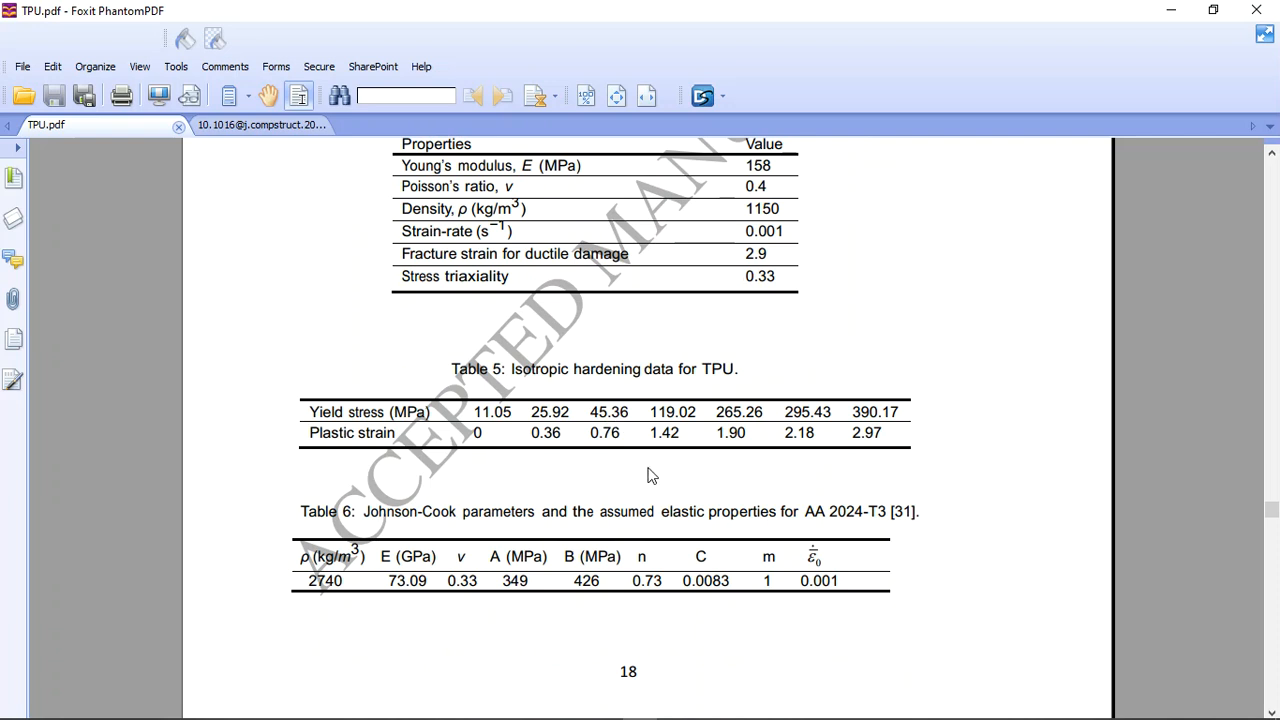
Show the Composite Structures paper and examine the Hashin damage initiation equations in Table 3 of the composite laminates section
left_click(243, 121)
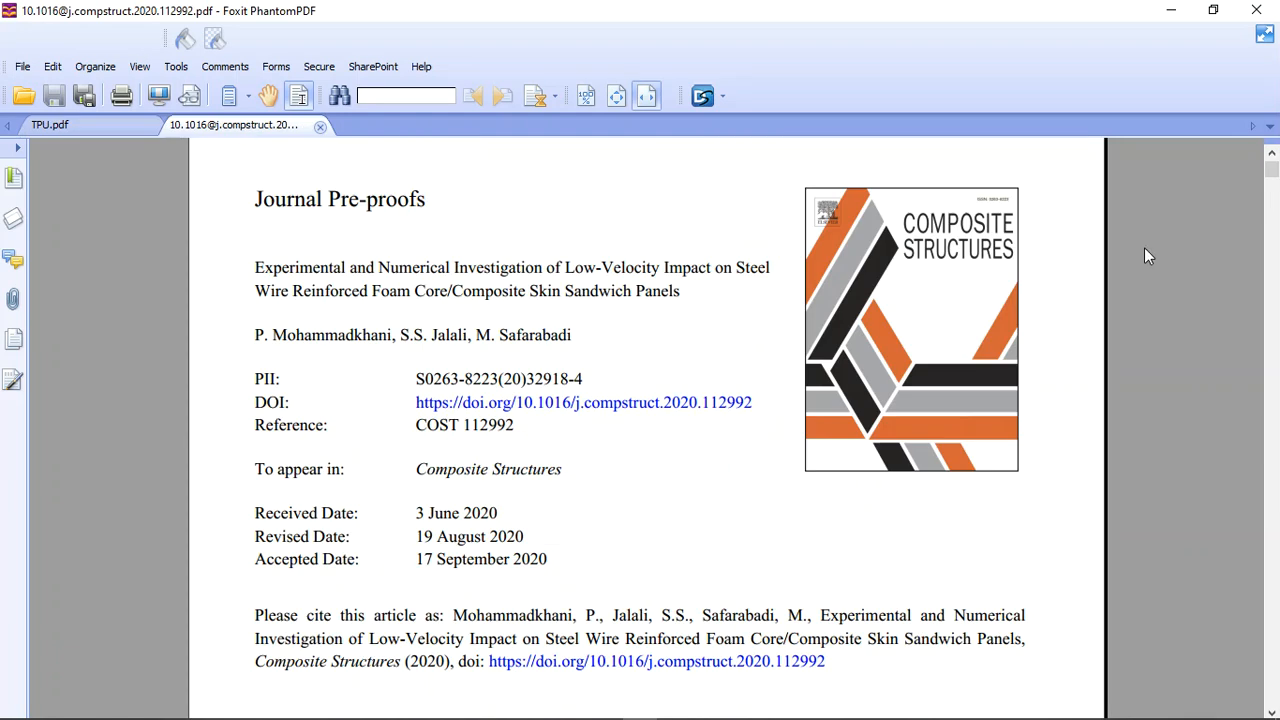
left_click_drag(1271, 170, 1273, 332)
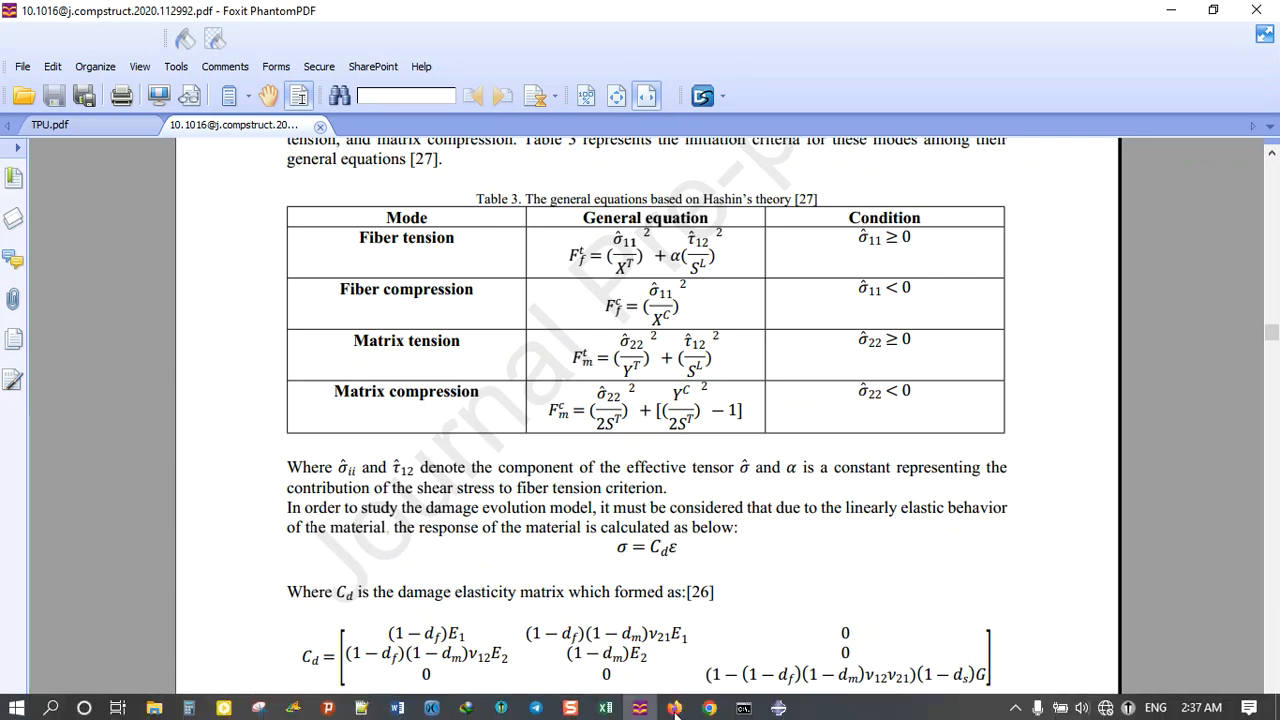
scroll(583, 345, "up", 3)
scroll(583, 345, "up", 1)
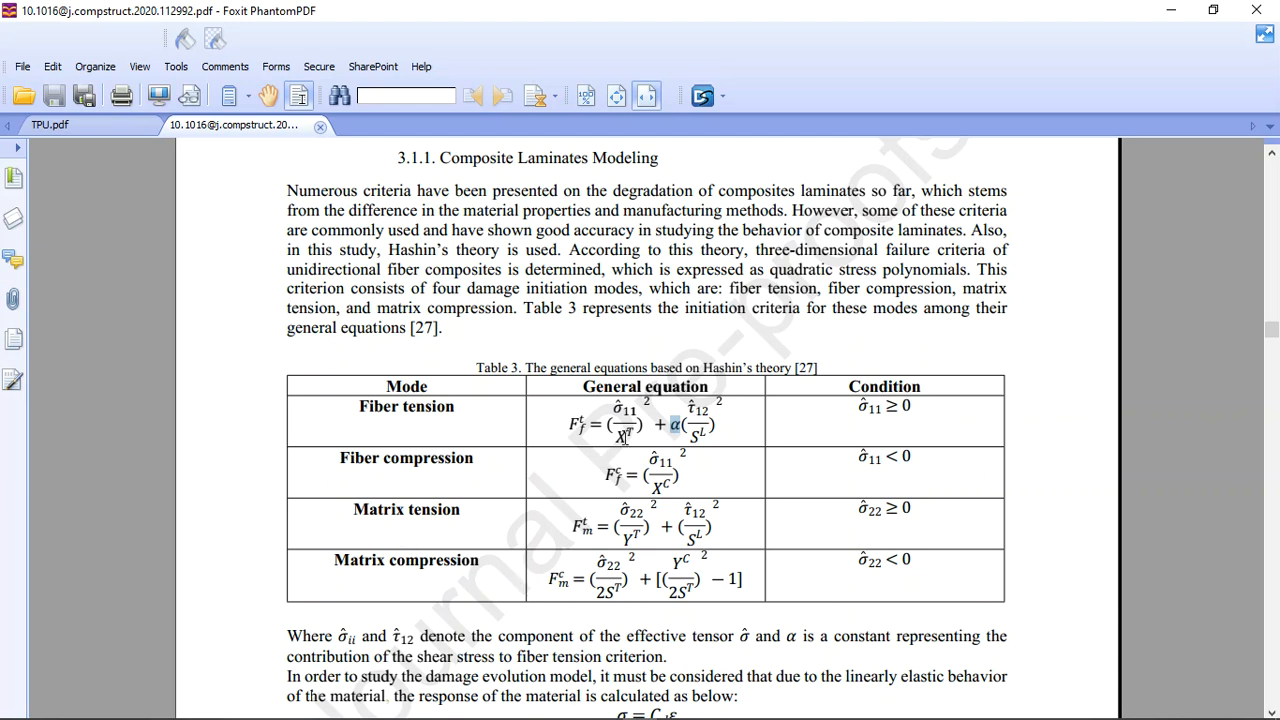
Examine the Glass/Epoxy laminate mechanical properties in Table 4 of the Composite Structures paper, then close the PDF viewer and return to Abaqus/CAE
left_click(629, 432)
scroll(638, 432, "down", 10)
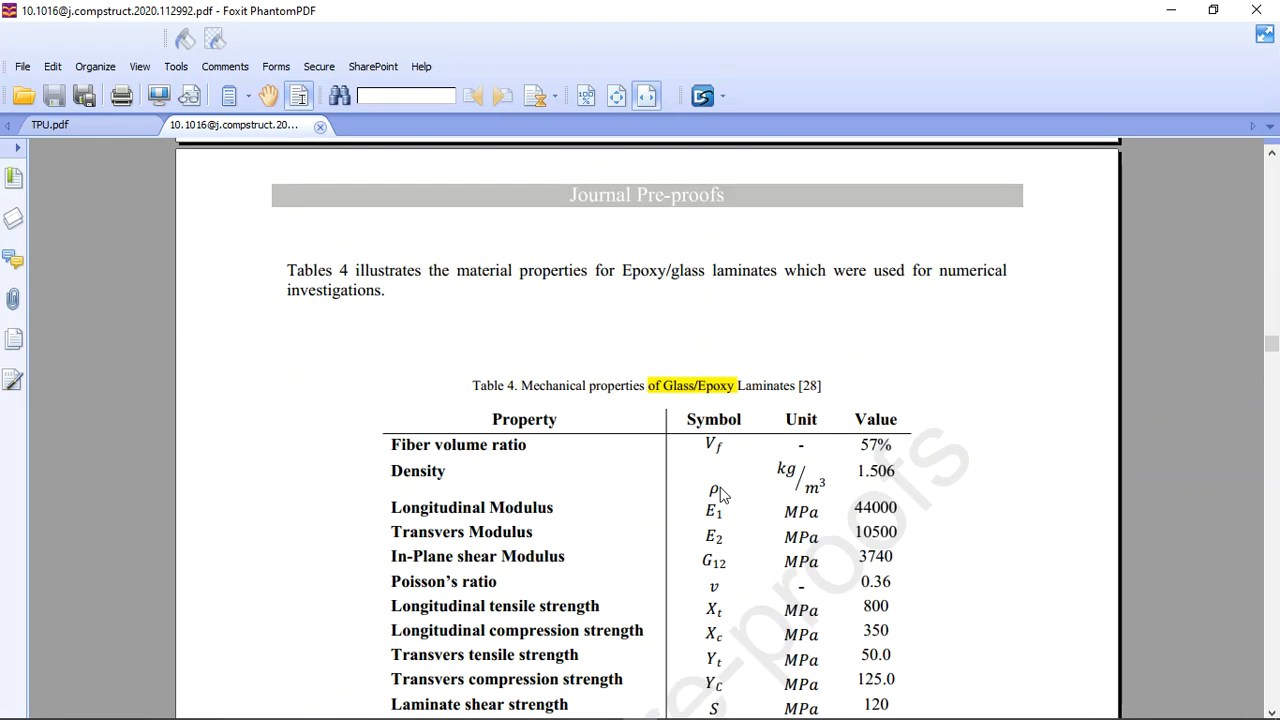
scroll(719, 487, "down", 1)
scroll(706, 463, "down", 1)
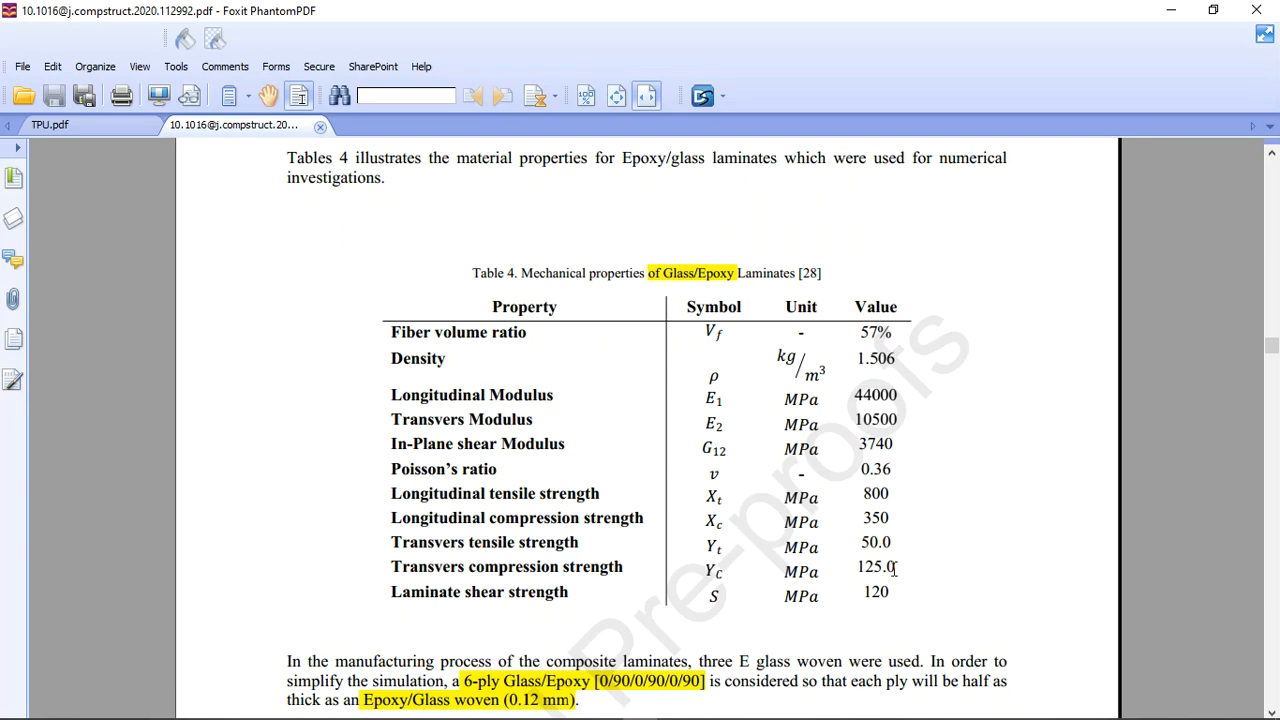
left_click(1256, 9)
left_click(597, 403)
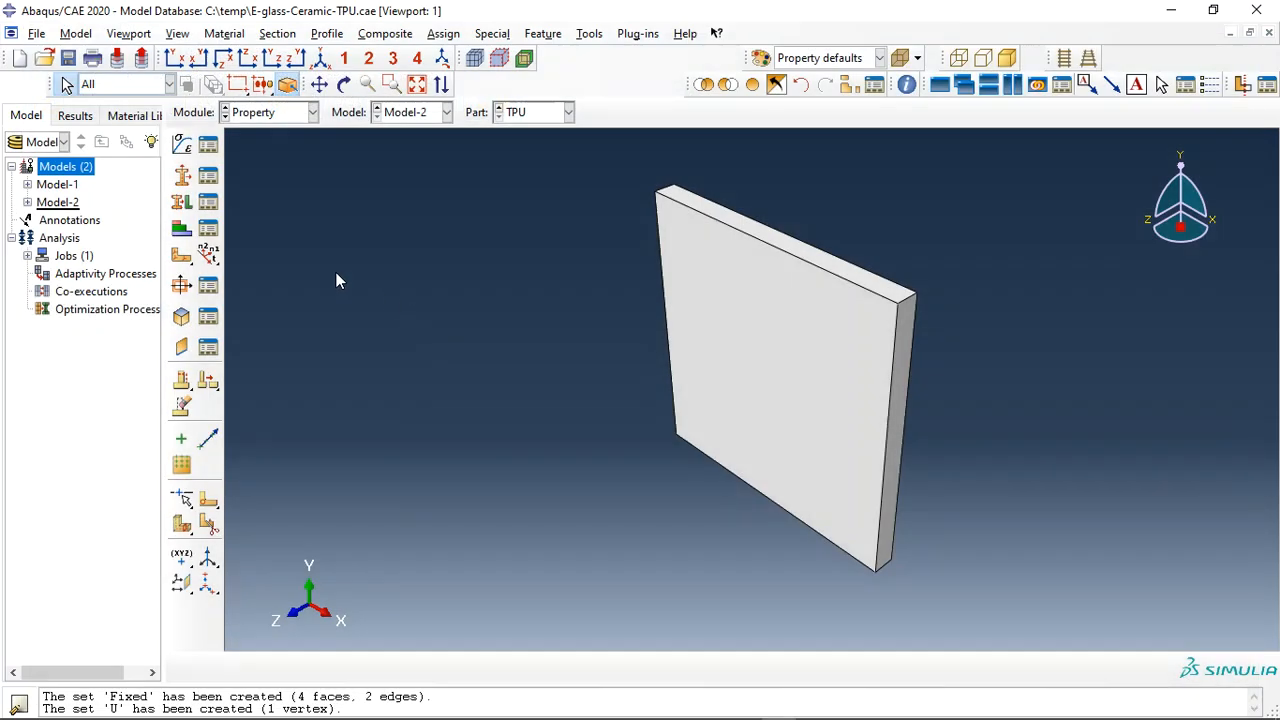
Copy the TPU and Epoxy-Glass materials from material library 00 into Model-2
left_click(138, 116)
left_click(149, 145)
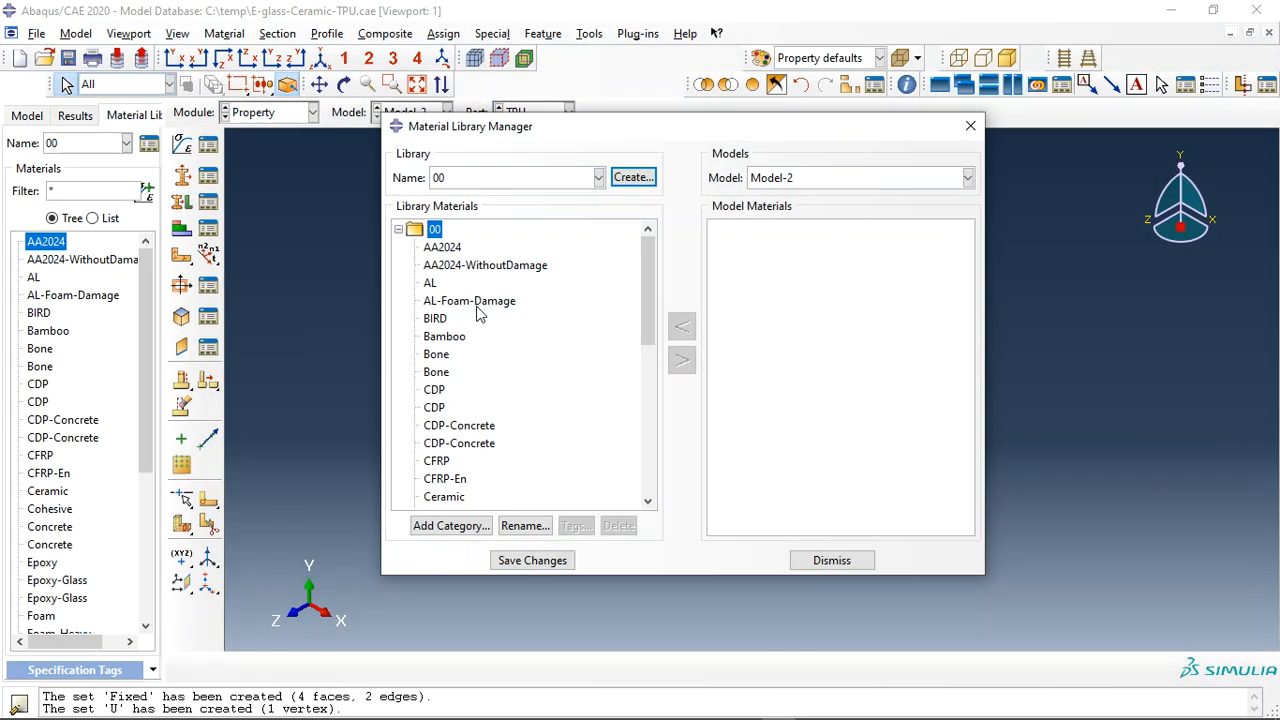
left_click_drag(647, 264, 672, 465)
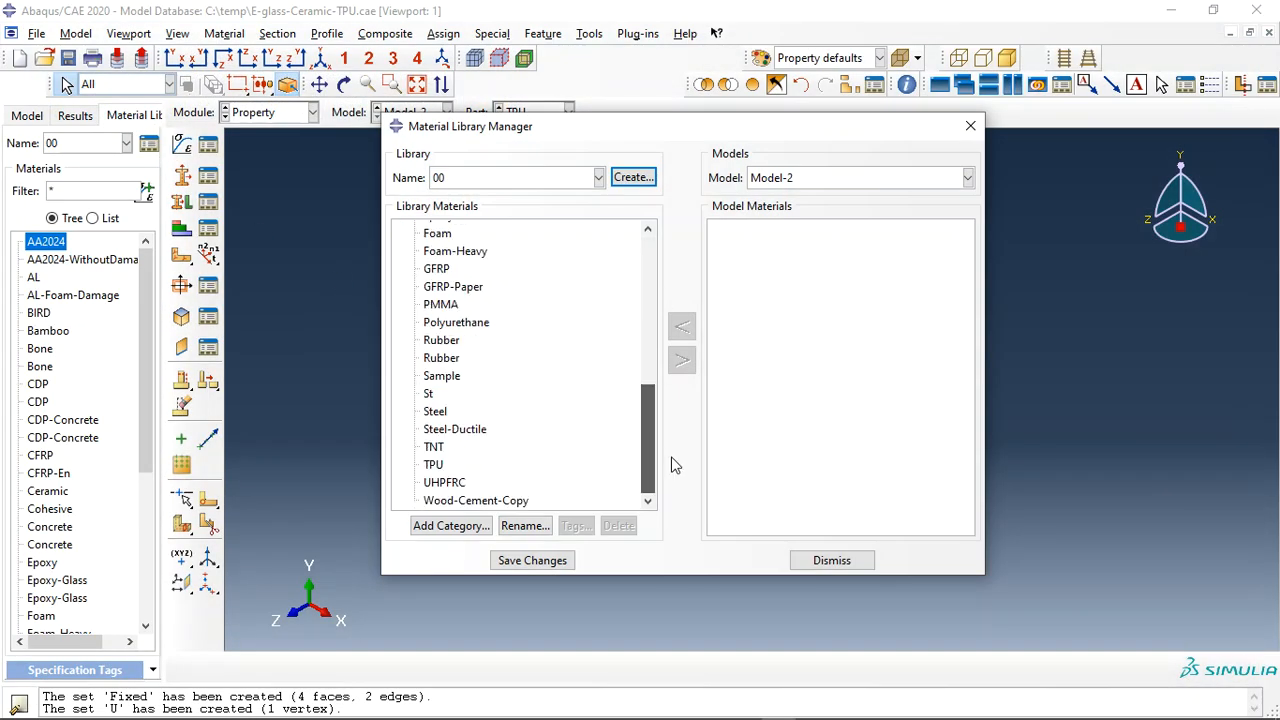
left_click(445, 466)
left_click(681, 360)
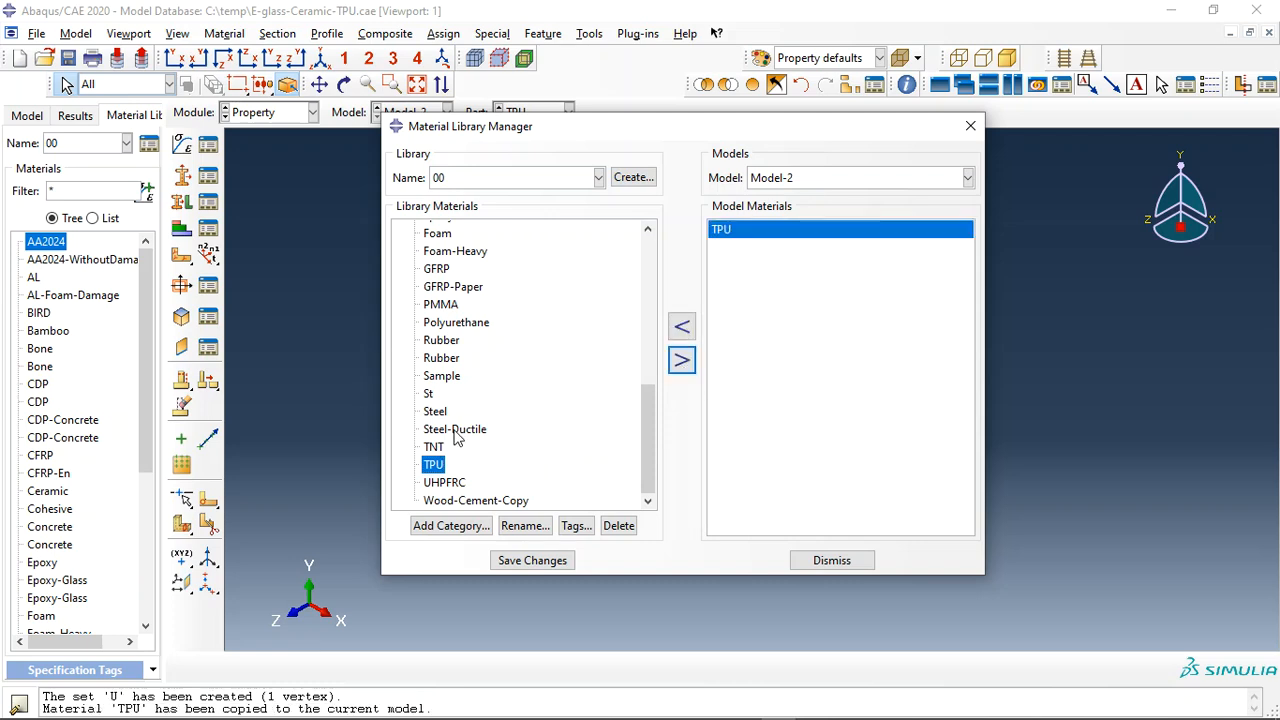
scroll(449, 434, "up", 3)
left_click(454, 359)
left_click(682, 361)
Copy the Ceramic material from library 00 into Model-2 and dismiss the Material Library Manager
scroll(467, 367, "up", 3)
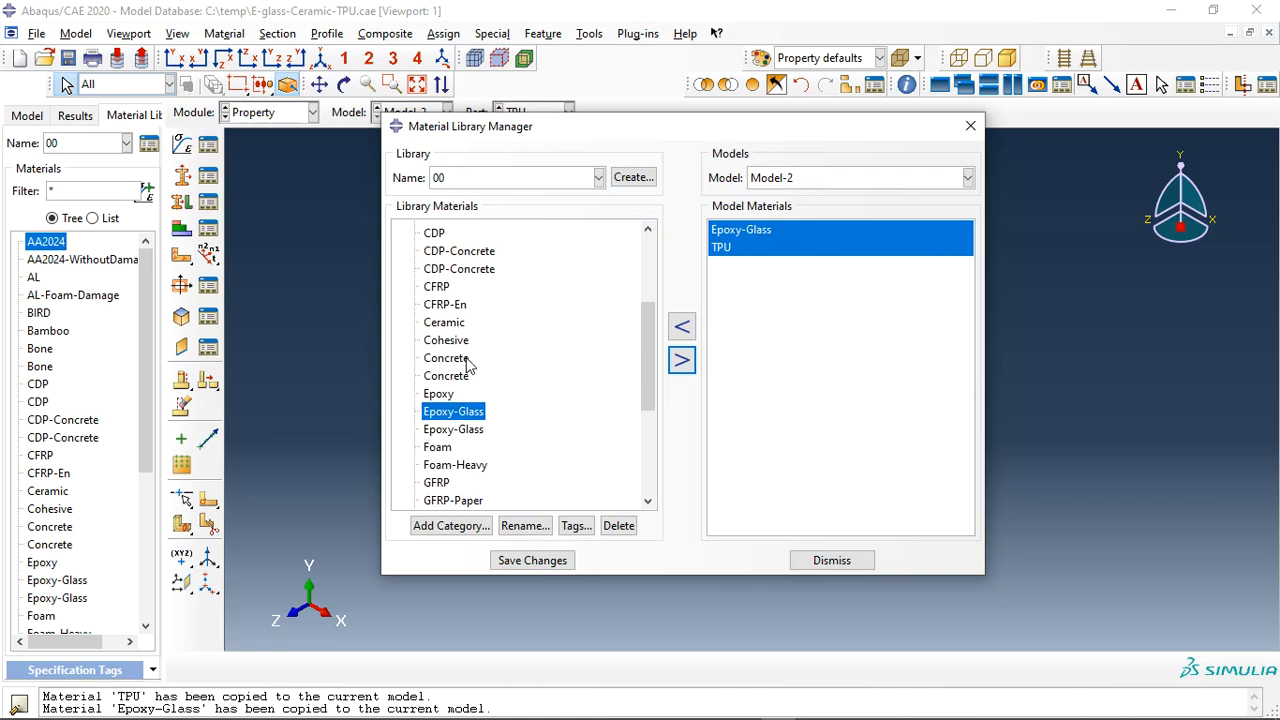
scroll(466, 362, "up", 2)
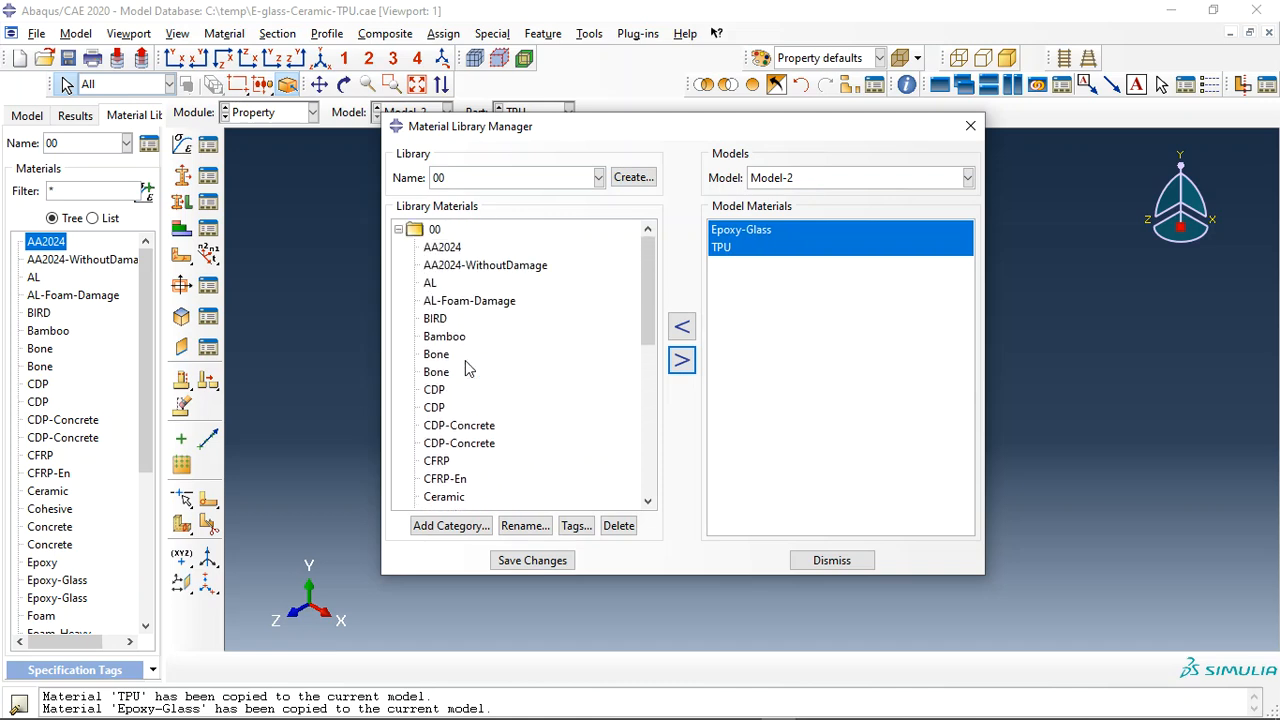
scroll(483, 438, "down", 1)
scroll(483, 438, "down", 1)
left_click(468, 443)
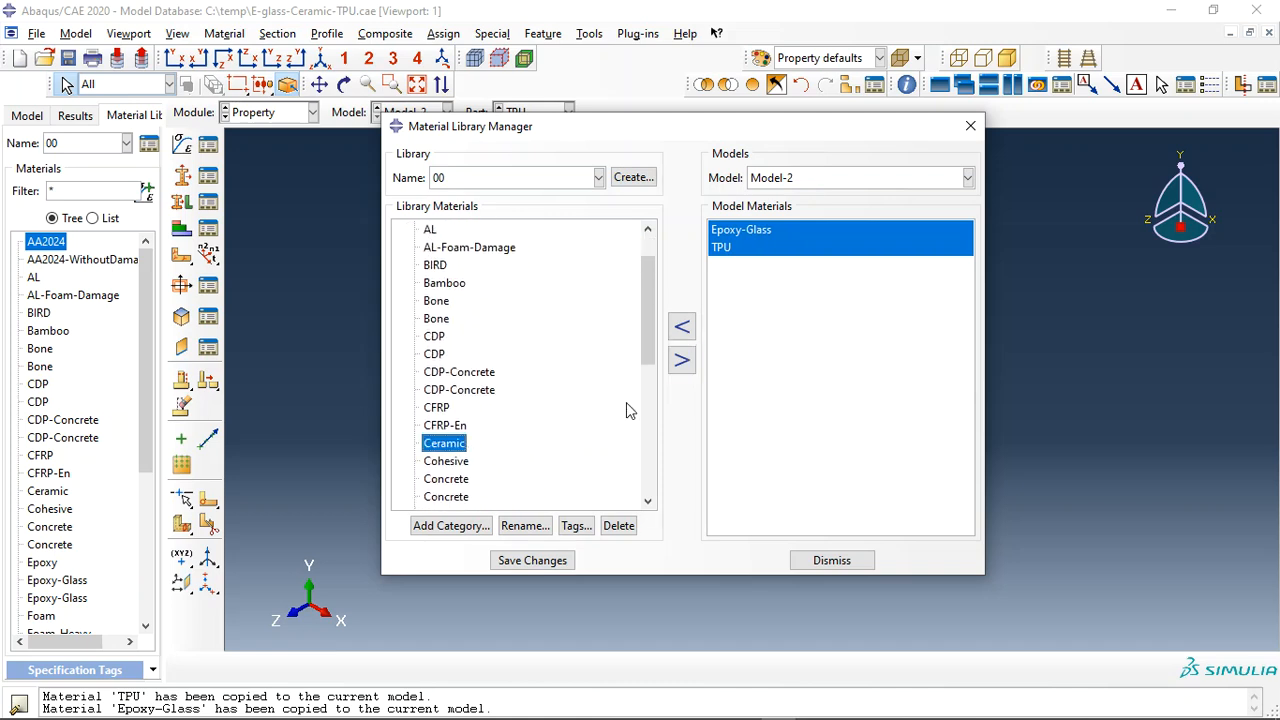
left_click(682, 361)
left_click(831, 560)
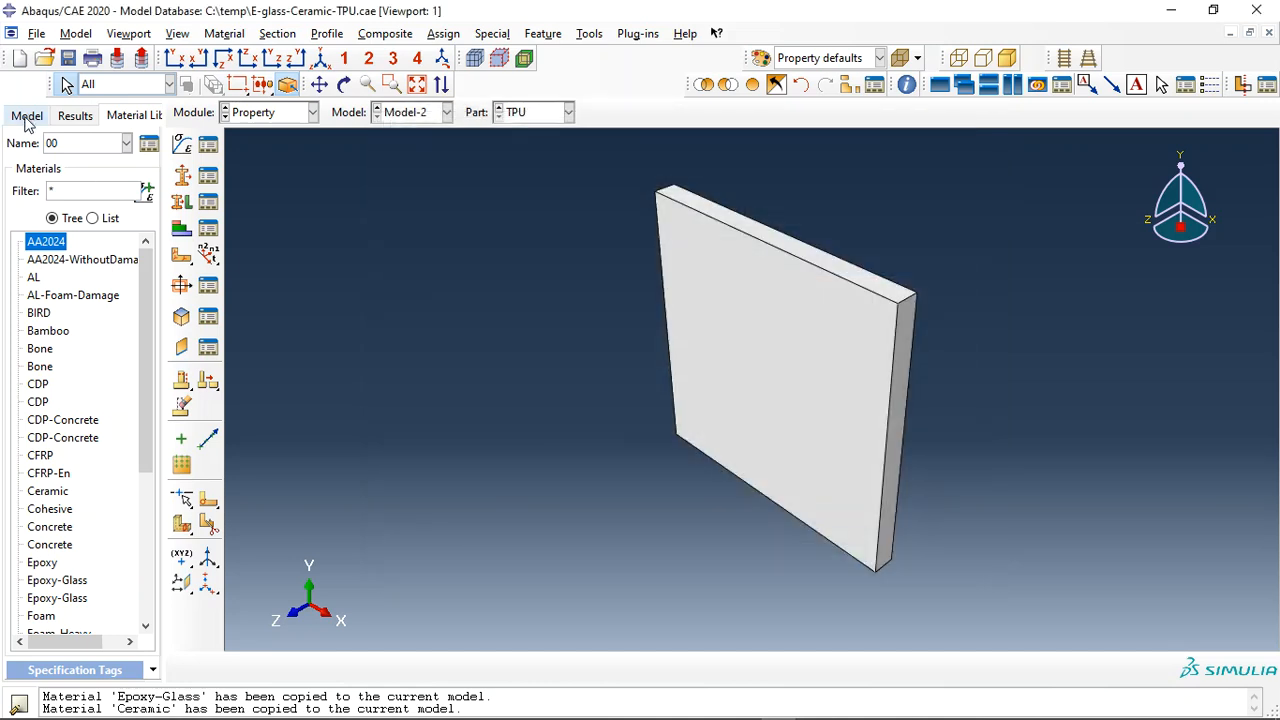
Open the Ceramic material for editing and review its density and elastic data
left_click(26, 115)
left_click(208, 144)
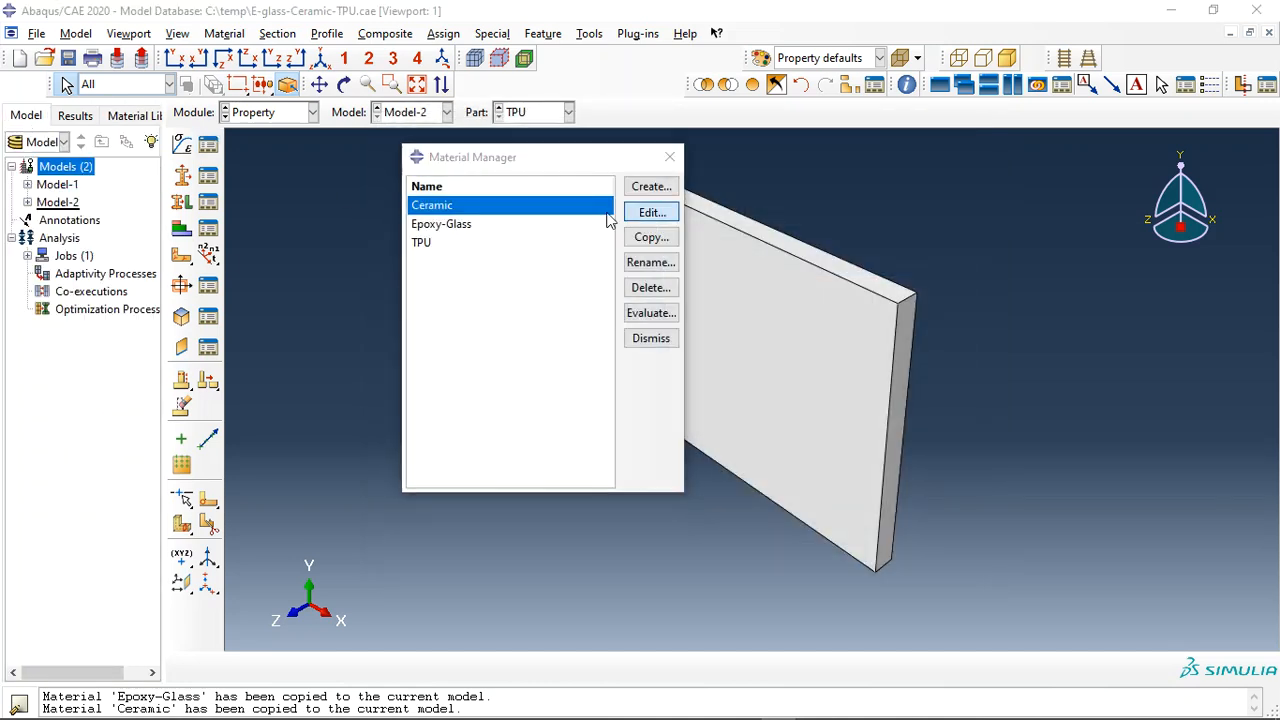
left_click(651, 210)
left_click(115, 236)
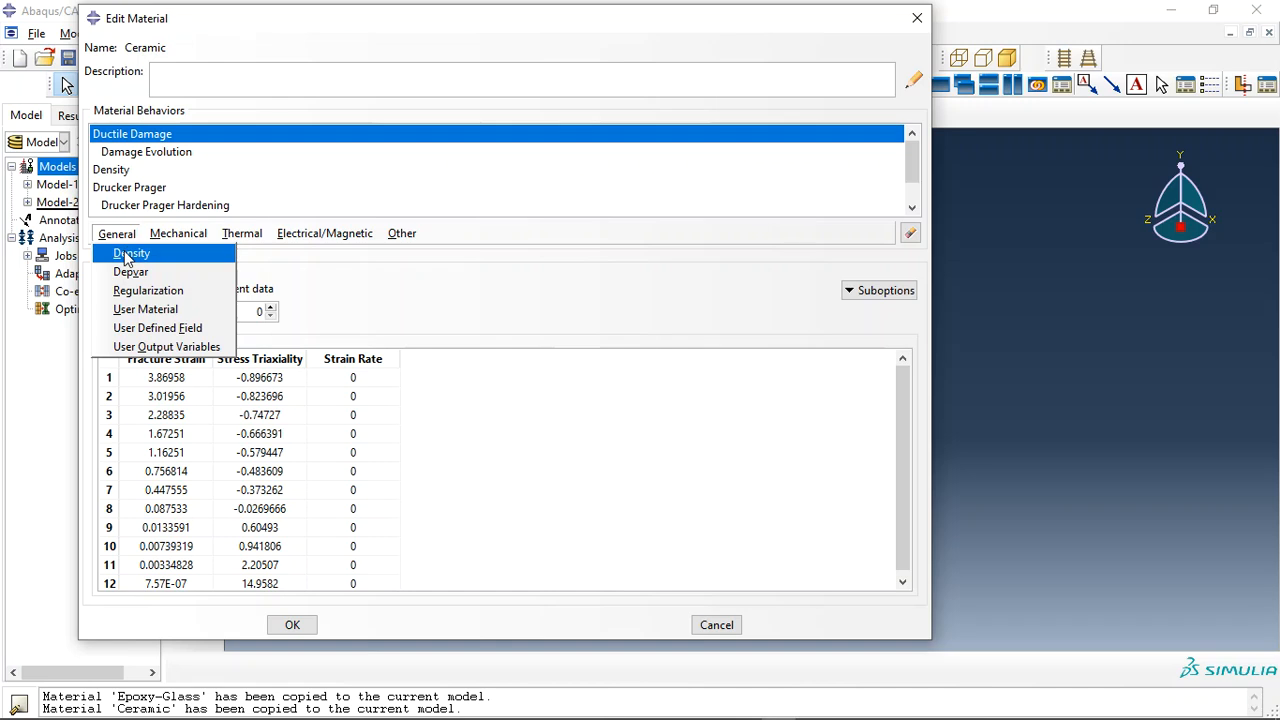
left_click(129, 256)
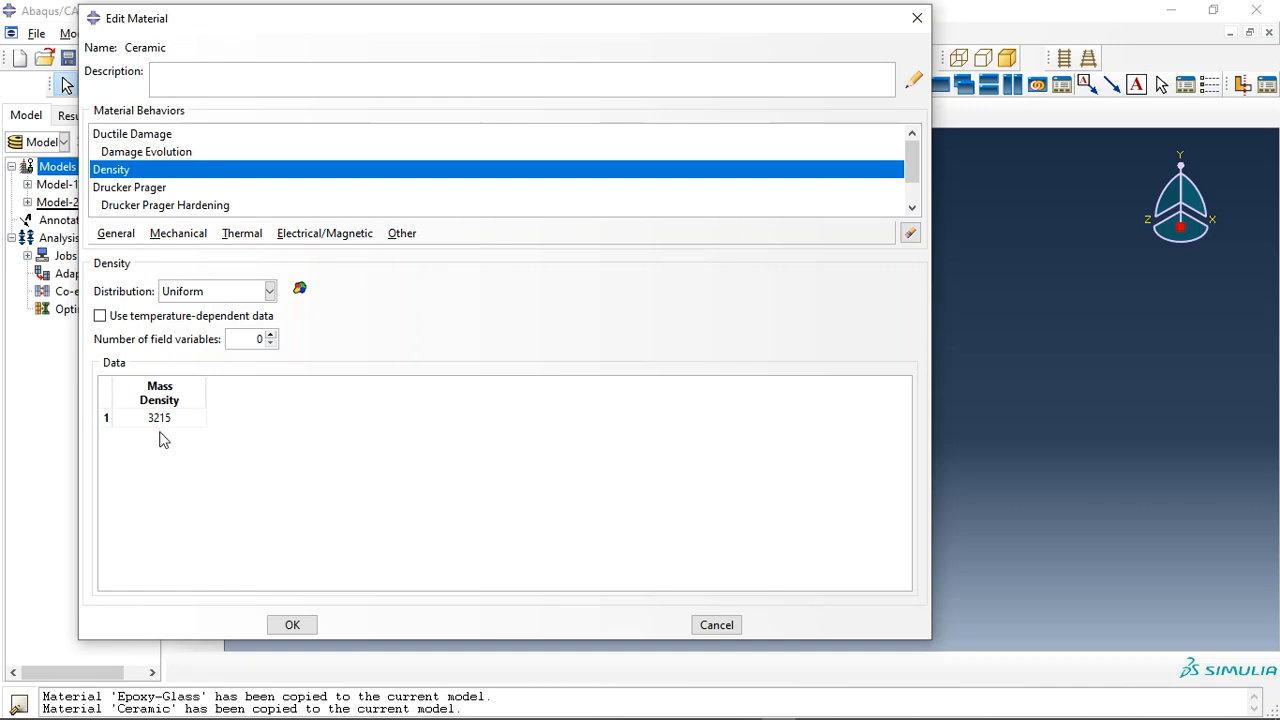
left_click(178, 234)
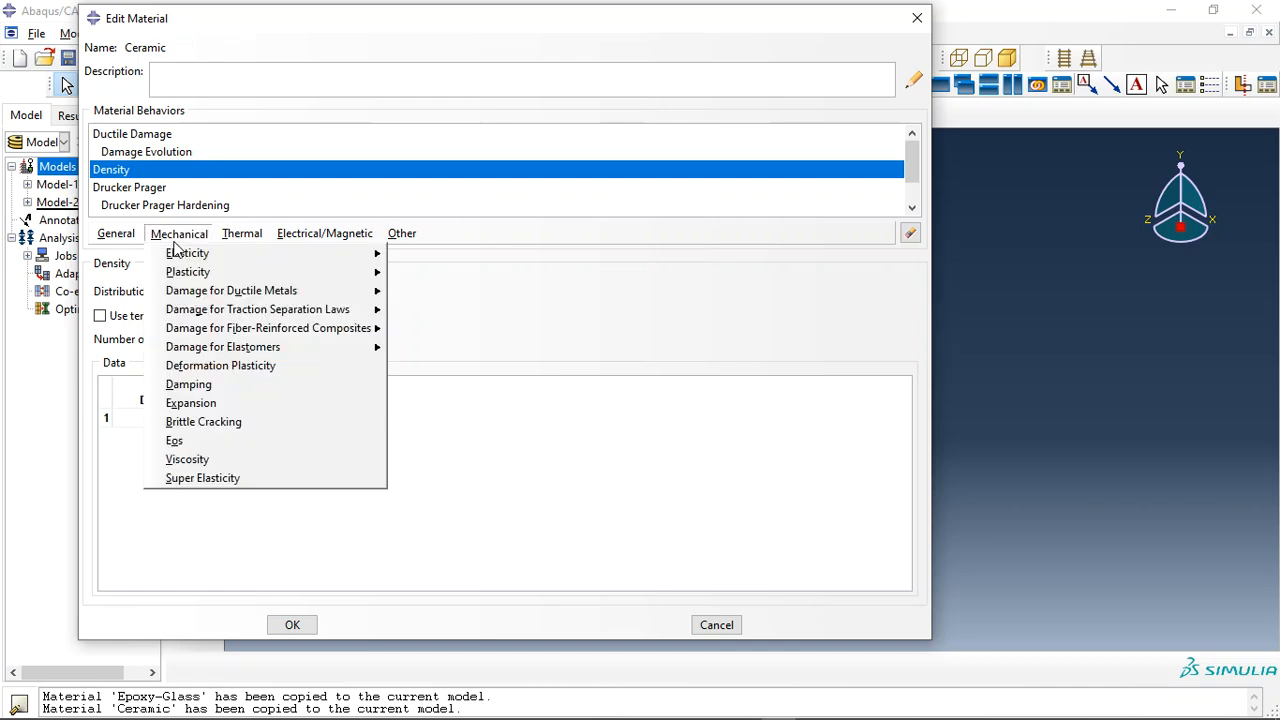
mouse_move(318, 258)
left_click(449, 261)
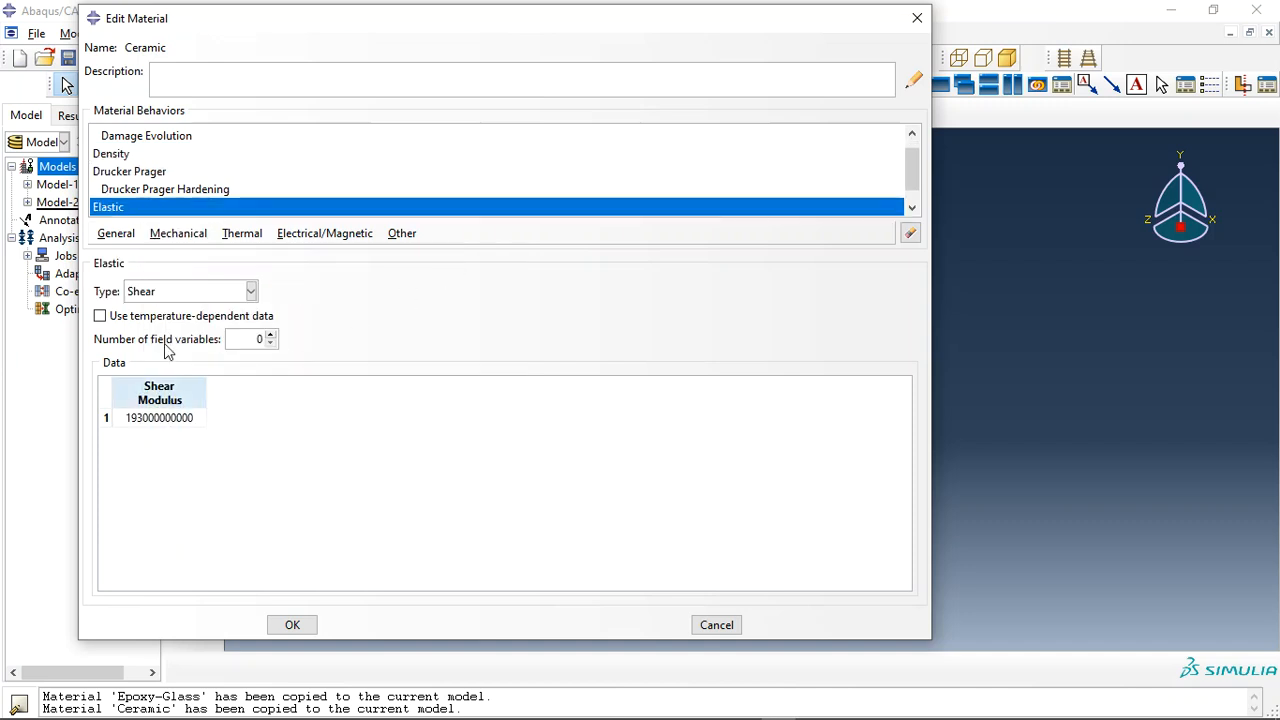
Review the Drucker Prager plasticity parameters of the Ceramic material and its Drucker Prager Hardening suboption
left_click(178, 237)
mouse_move(270, 285)
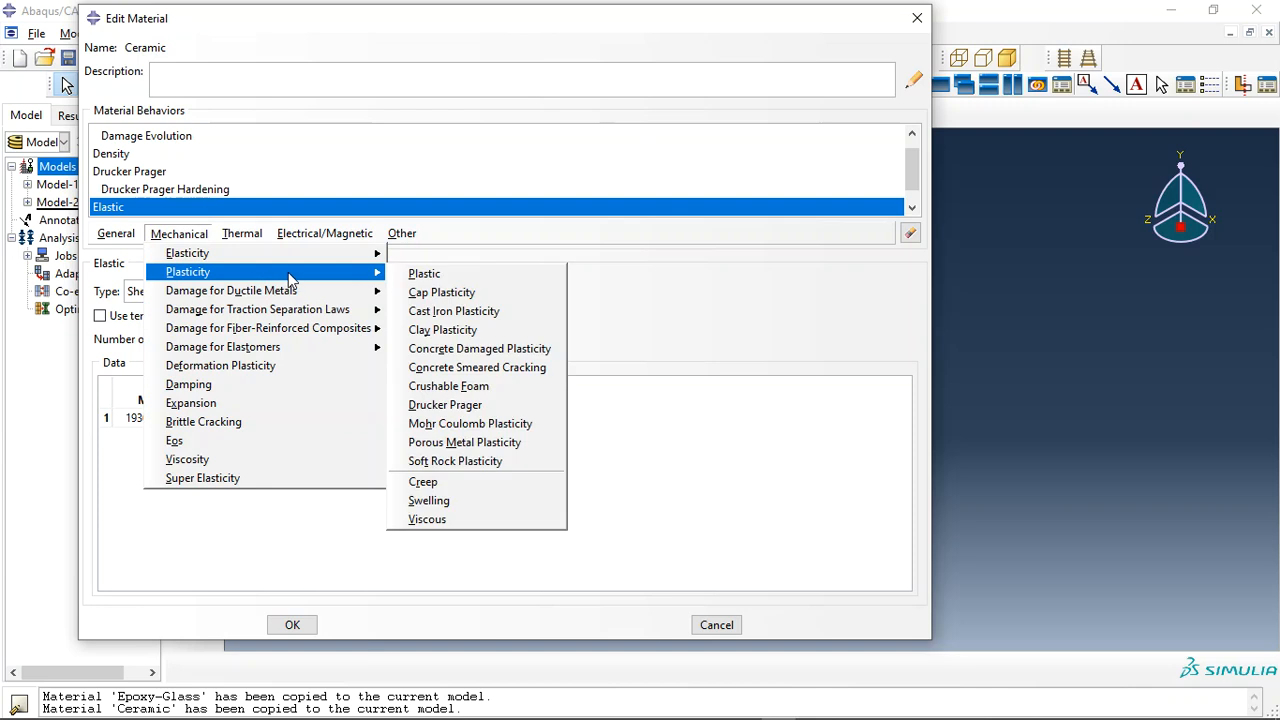
left_click(482, 408)
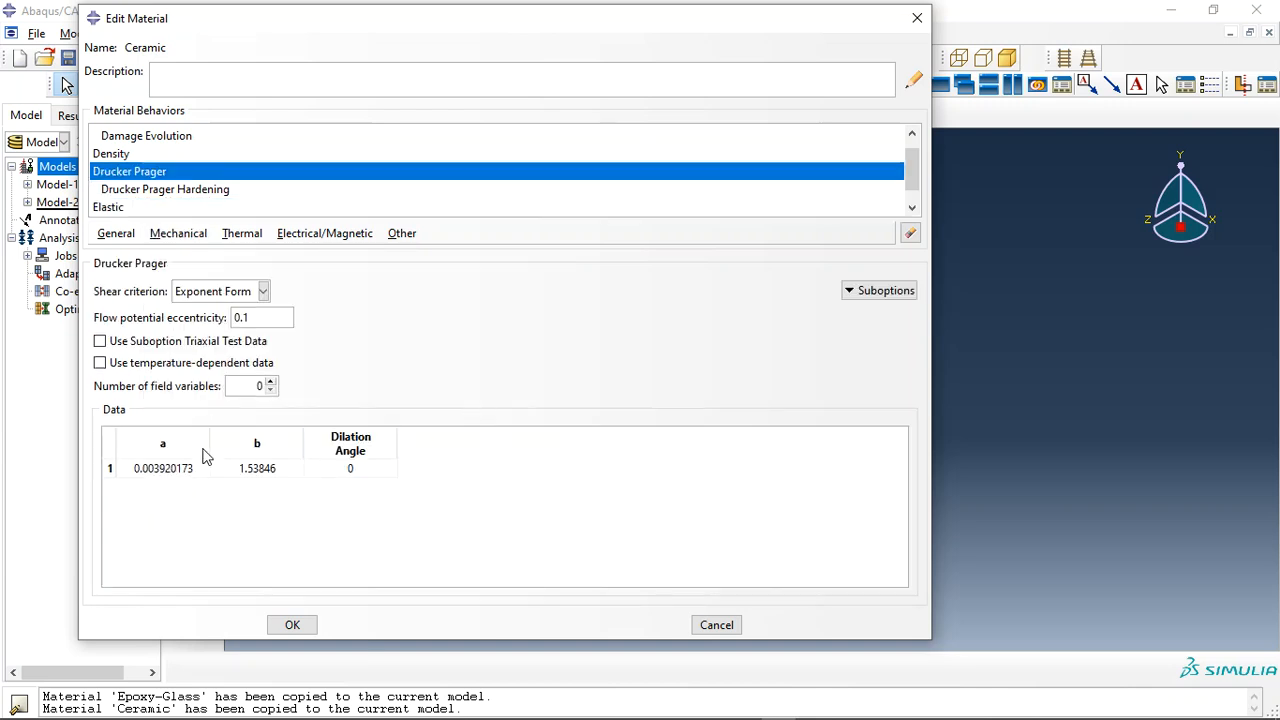
left_click(210, 292)
left_click(210, 292)
left_click_drag(148, 480, 330, 481)
left_click(880, 291)
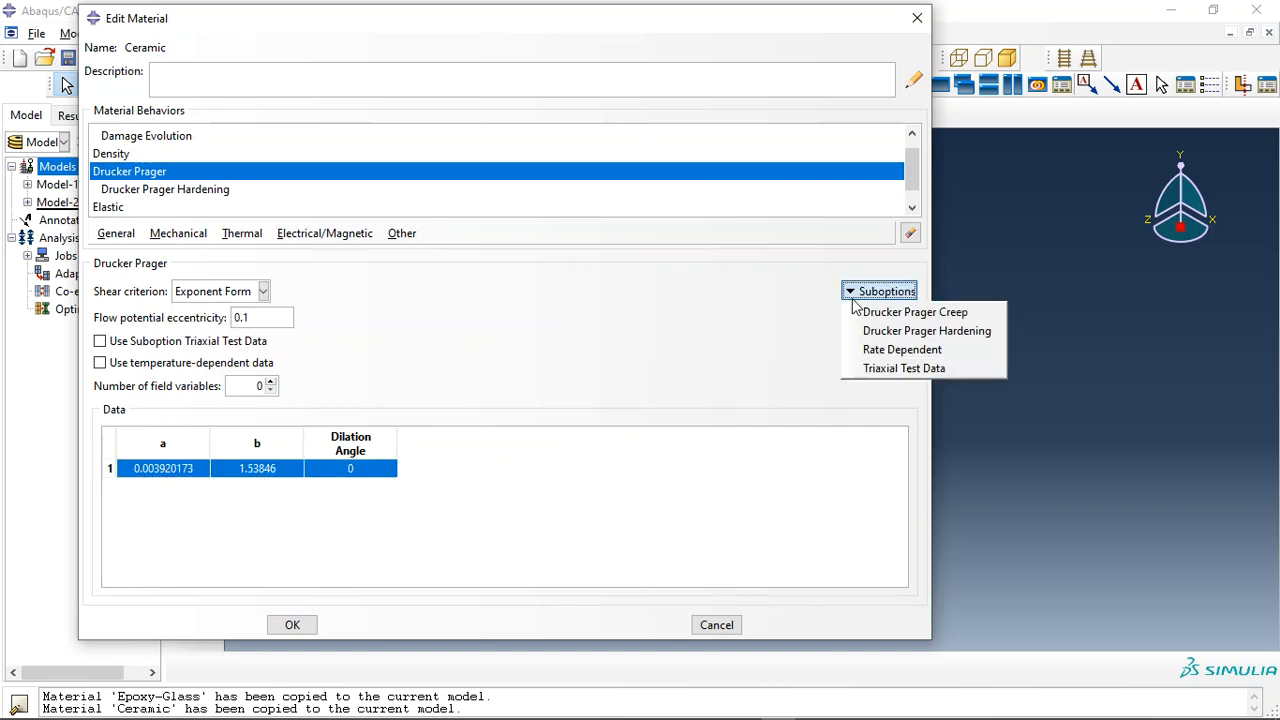
left_click(930, 332)
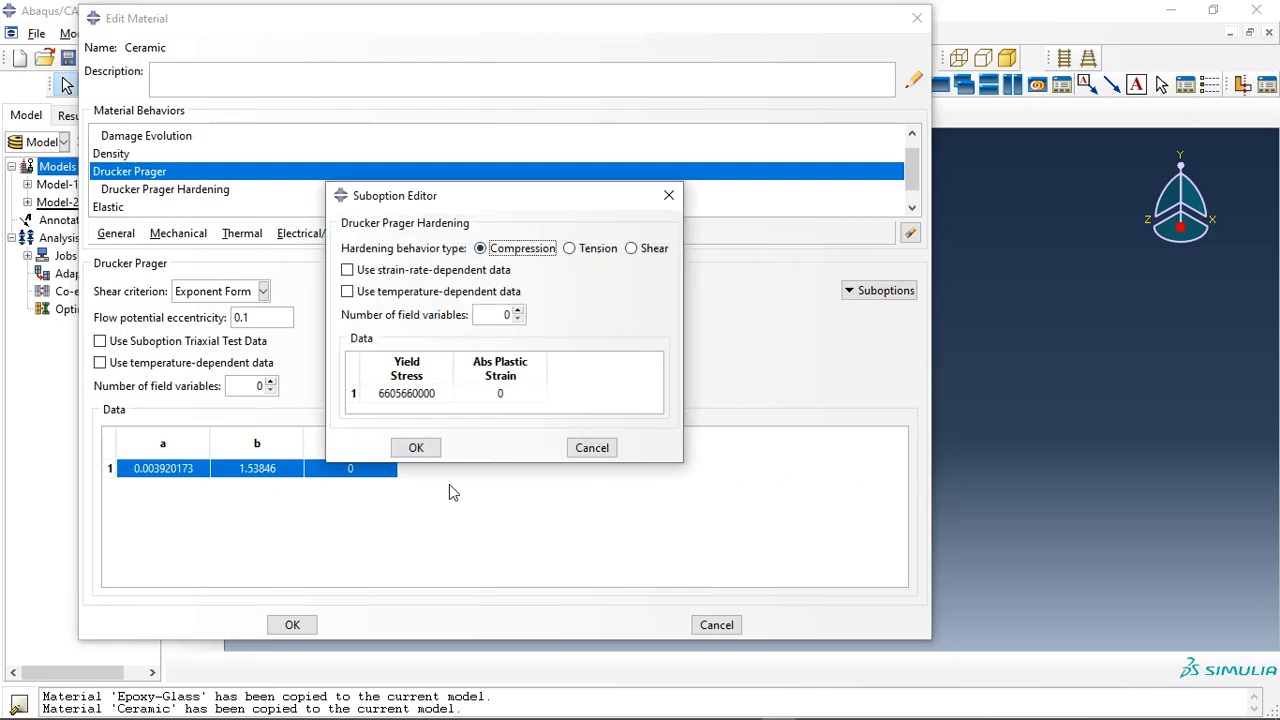
left_click(416, 448)
Add a Rate Dependent suboption to the Ceramic Drucker Prager model with Johnson-Cook hardening, C 0.009 and Epsilon dot zero 1
left_click(866, 290)
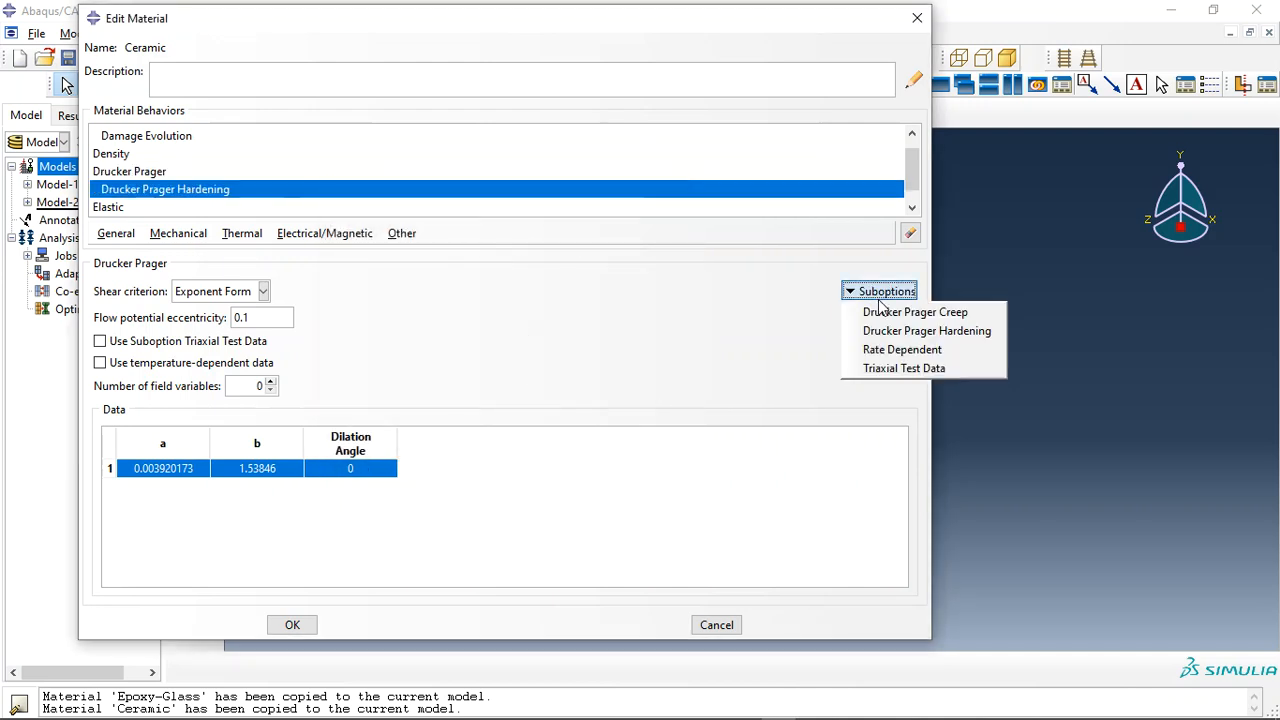
left_click(912, 352)
left_click(455, 252)
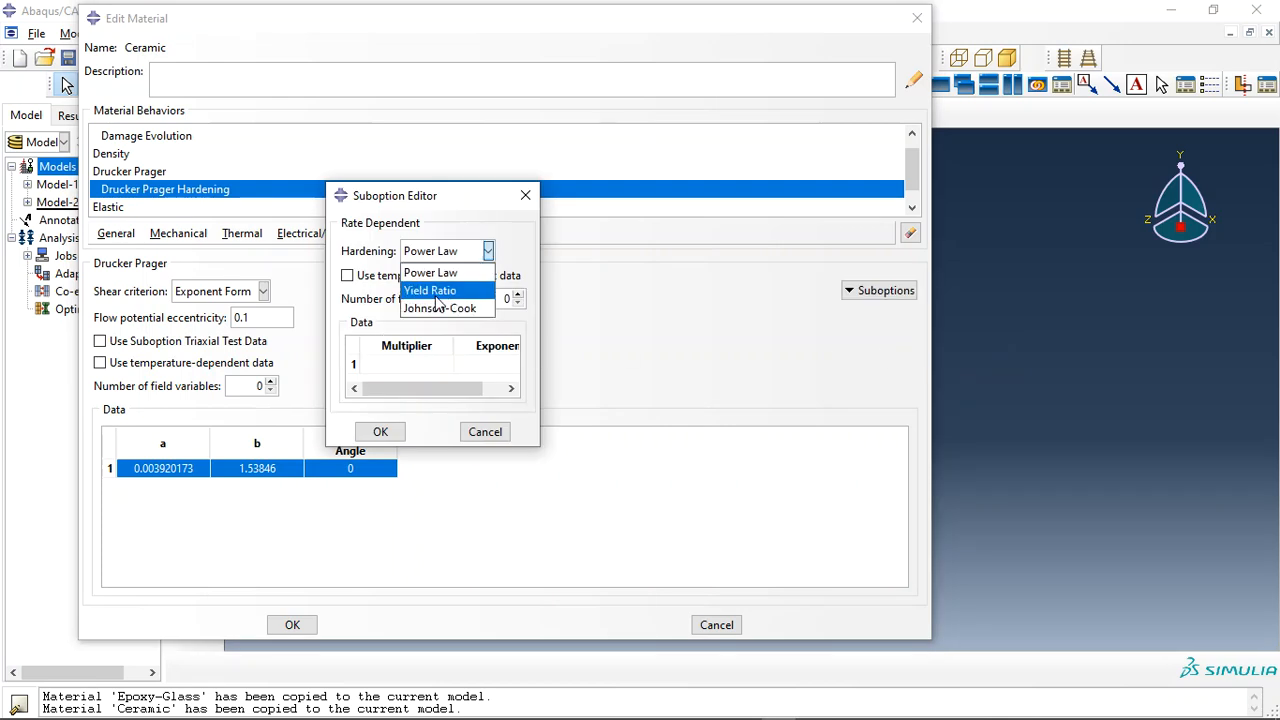
left_click(437, 310)
left_click_drag(544, 351, 686, 351)
left_click(417, 367)
type("0.009")
key("Tab")
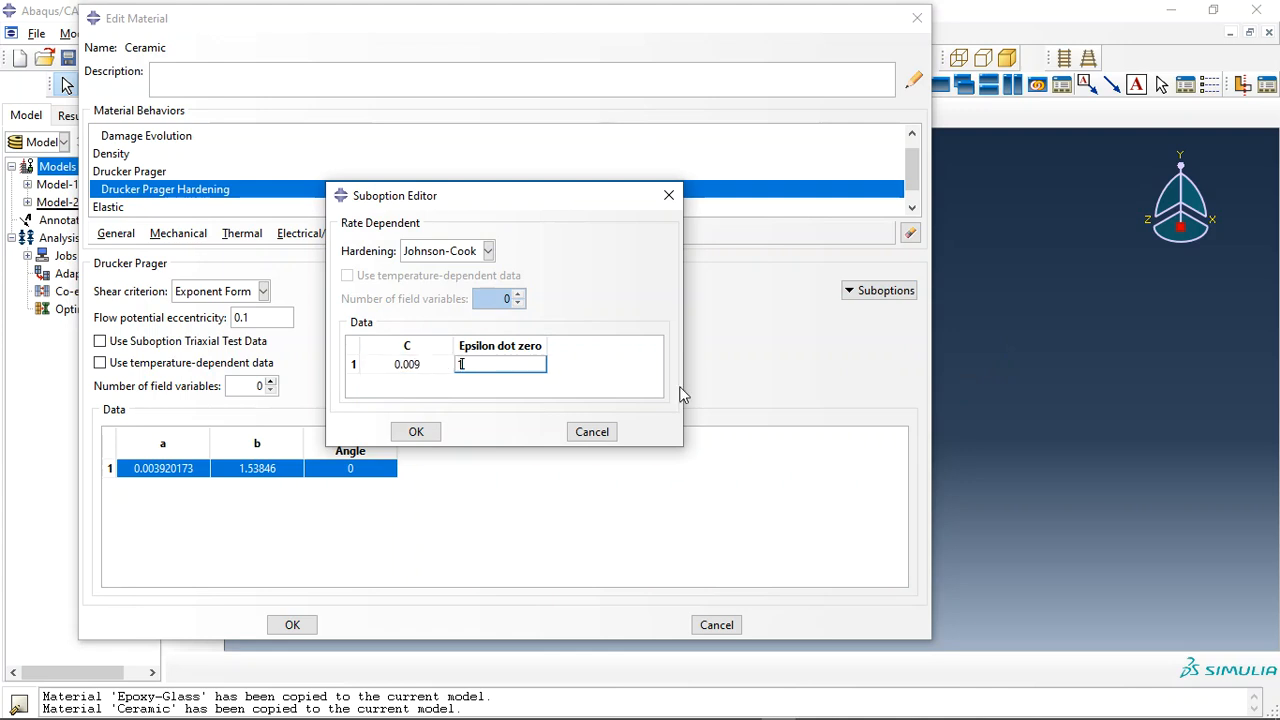
key("Return")
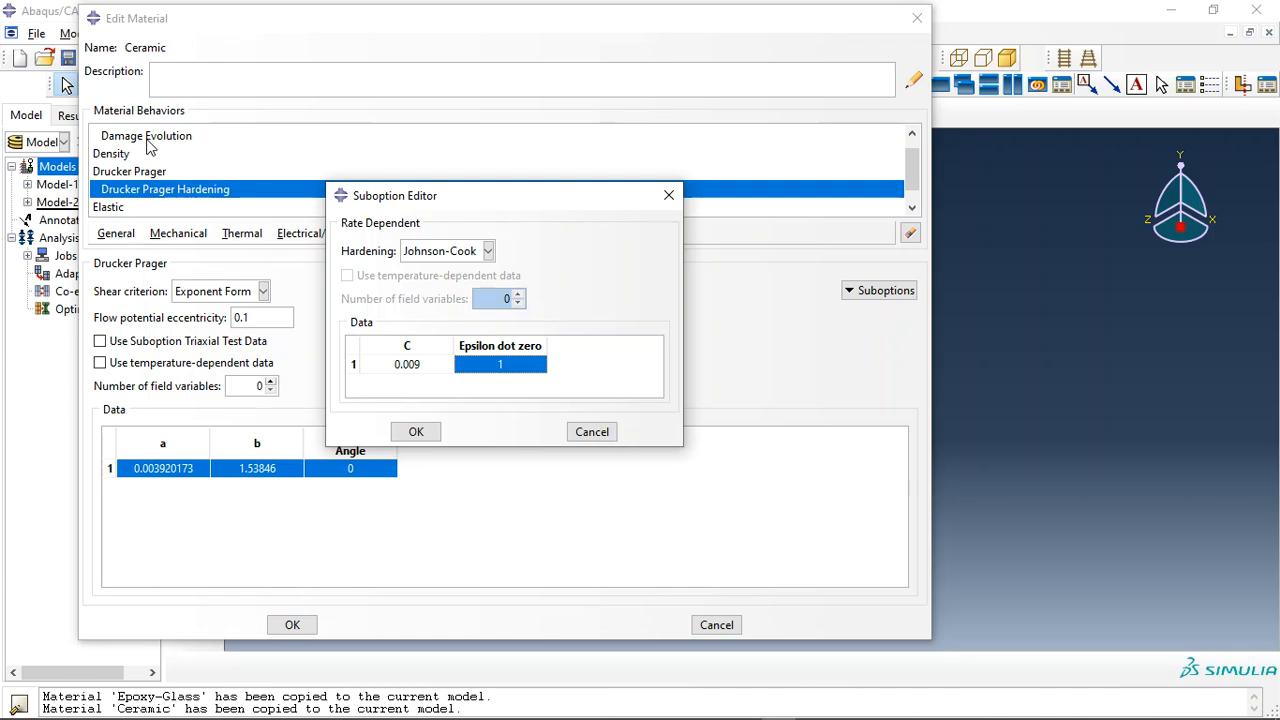
left_click(421, 432)
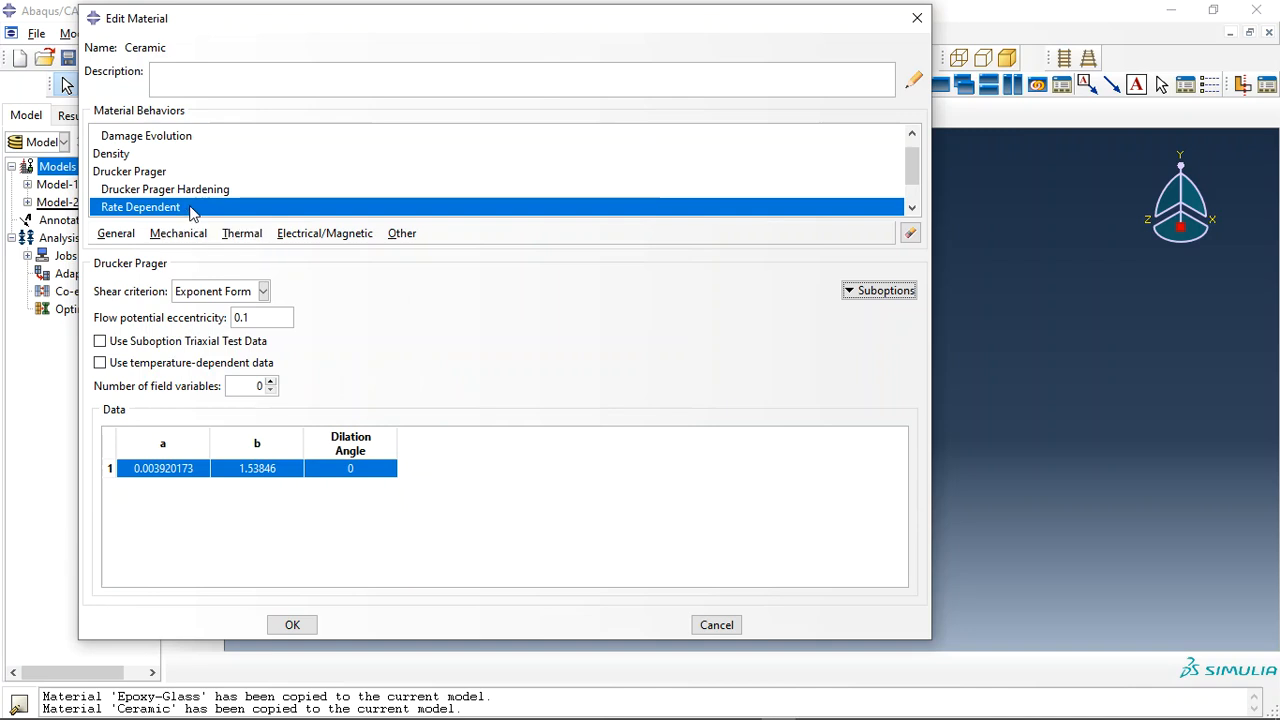
Review the Ceramic material's Ductile Damage table and its Damage Evolution settings
scroll(178, 195, "down", 2)
scroll(177, 215, "up", 3)
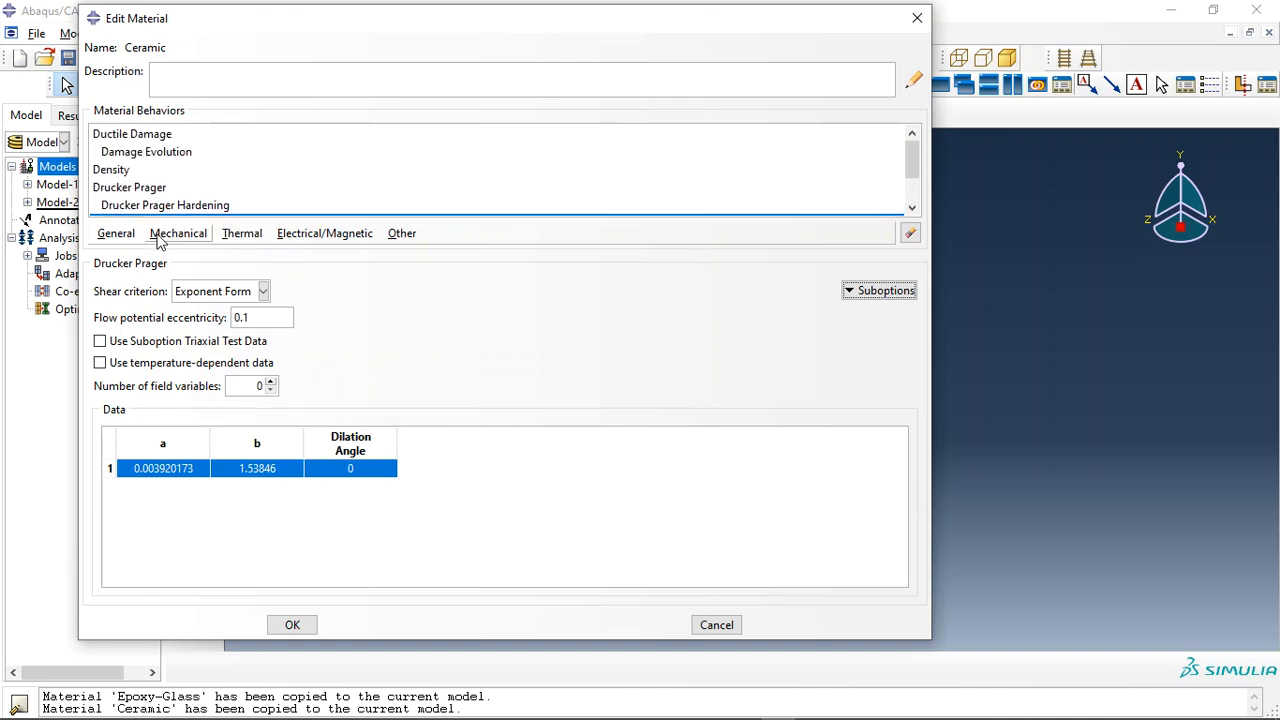
left_click(167, 238)
mouse_move(220, 300)
left_click(414, 296)
left_click_drag(170, 380, 344, 618)
left_click(870, 291)
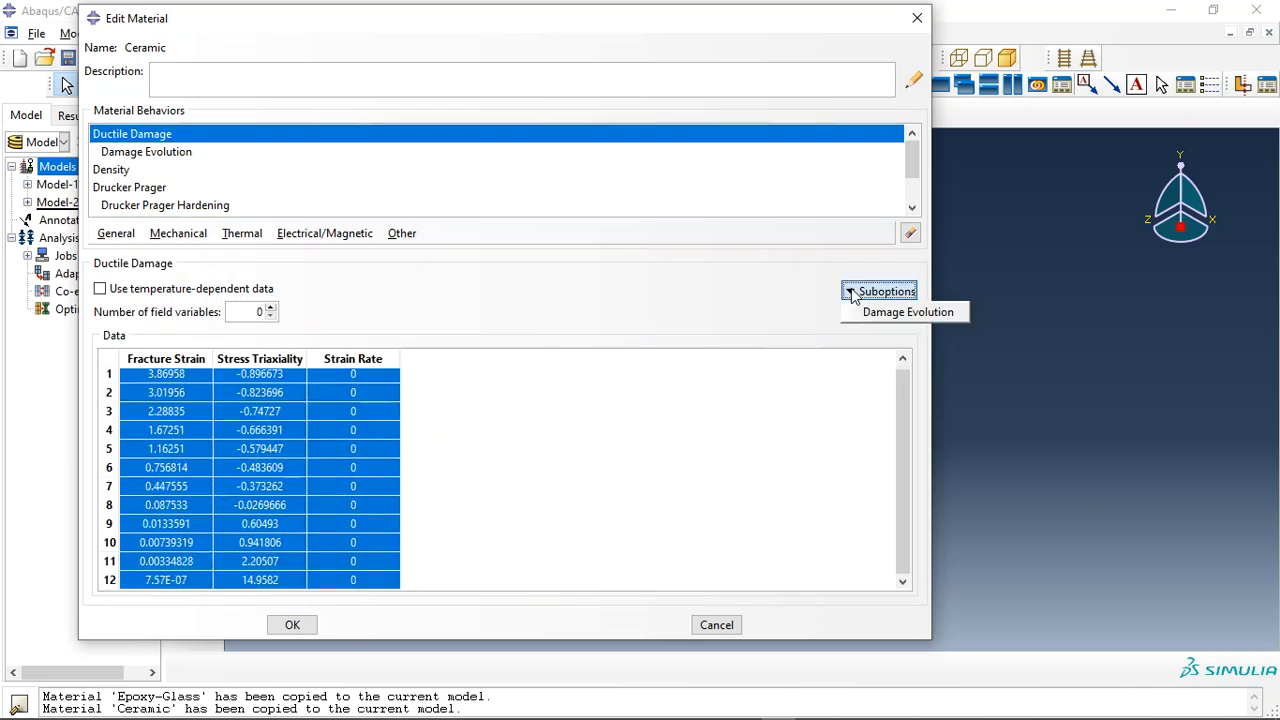
left_click(886, 316)
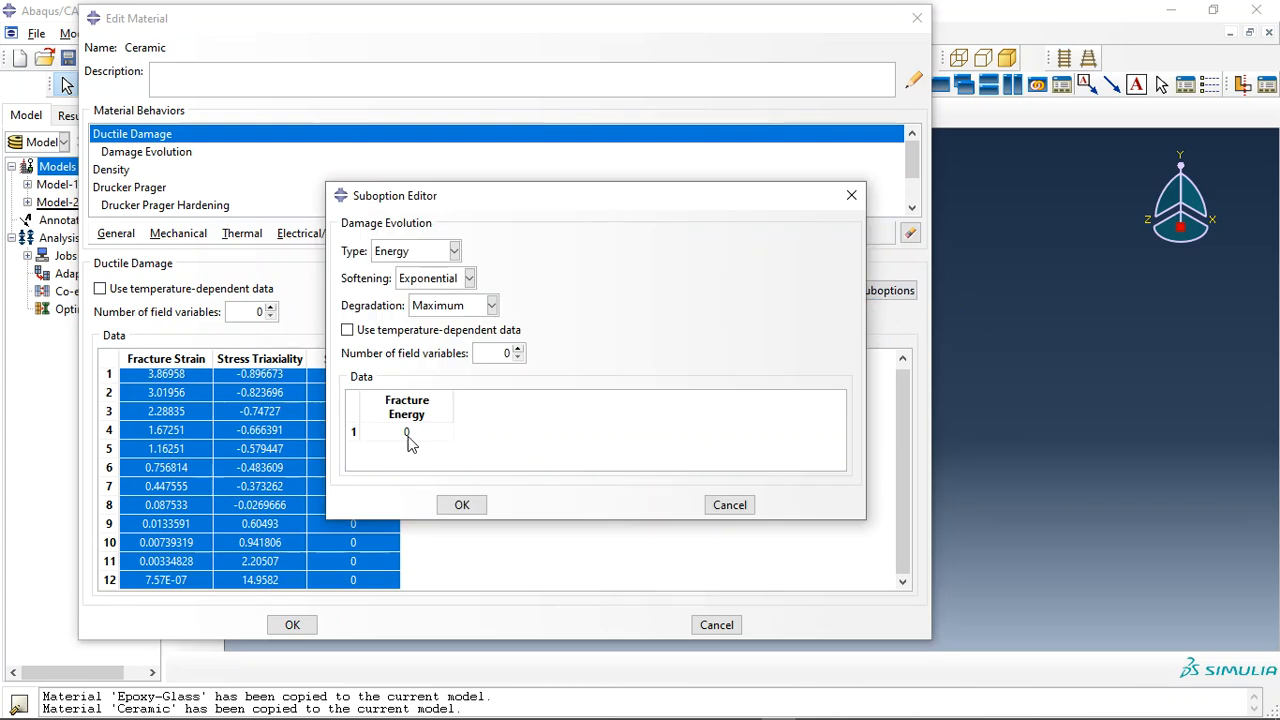
left_click(465, 507)
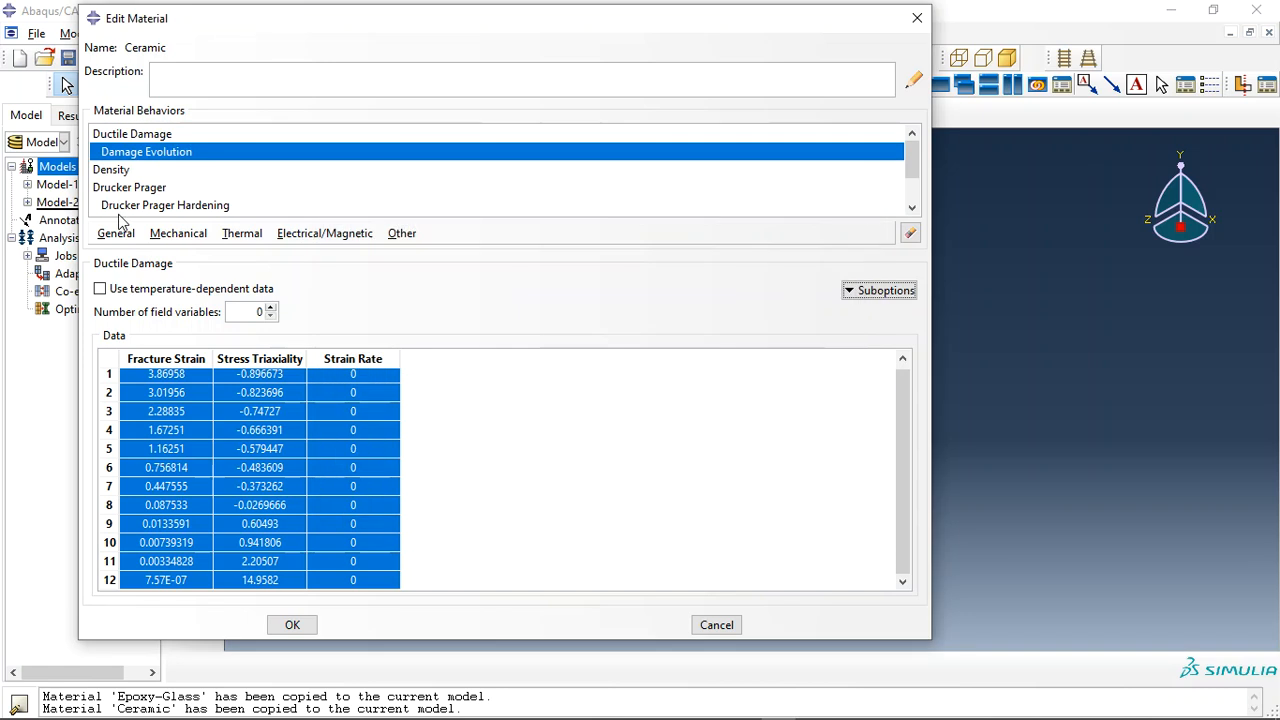
Check the equation of state data of the Ceramic material and accept the material edits
scroll(165, 200, "down", 1)
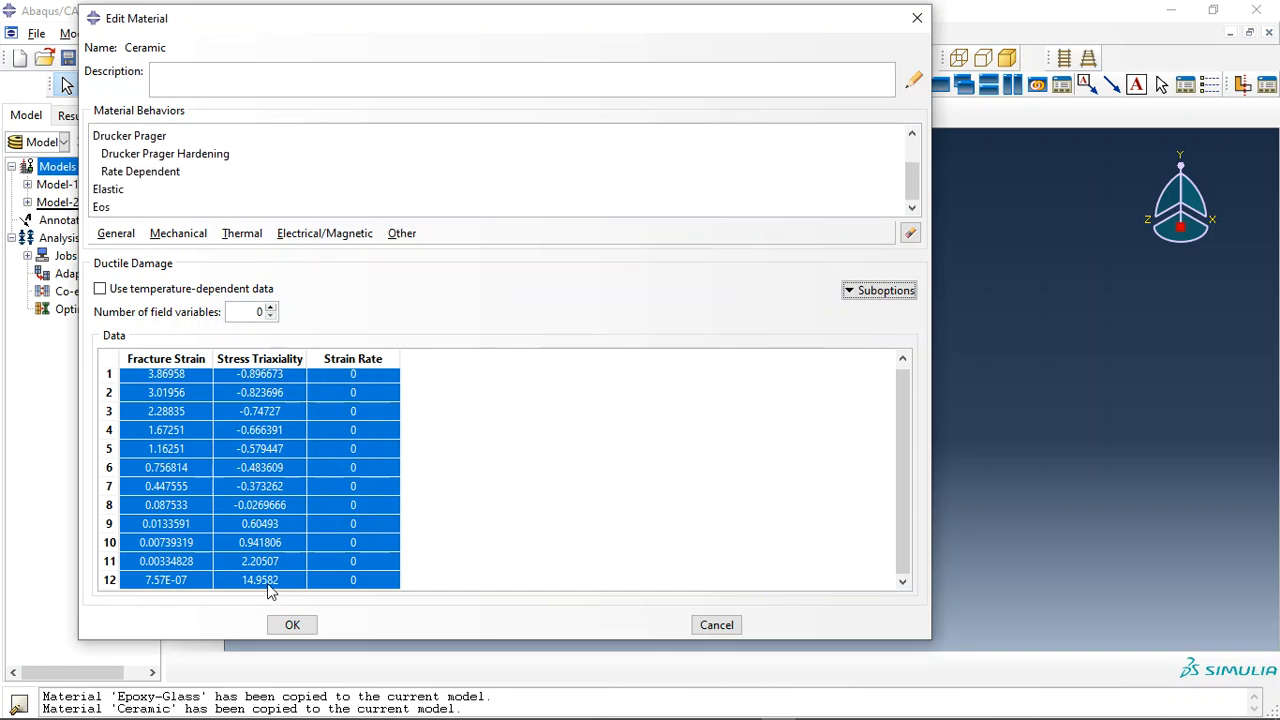
left_click(178, 233)
key("Escape")
left_click(171, 291)
left_click(174, 294)
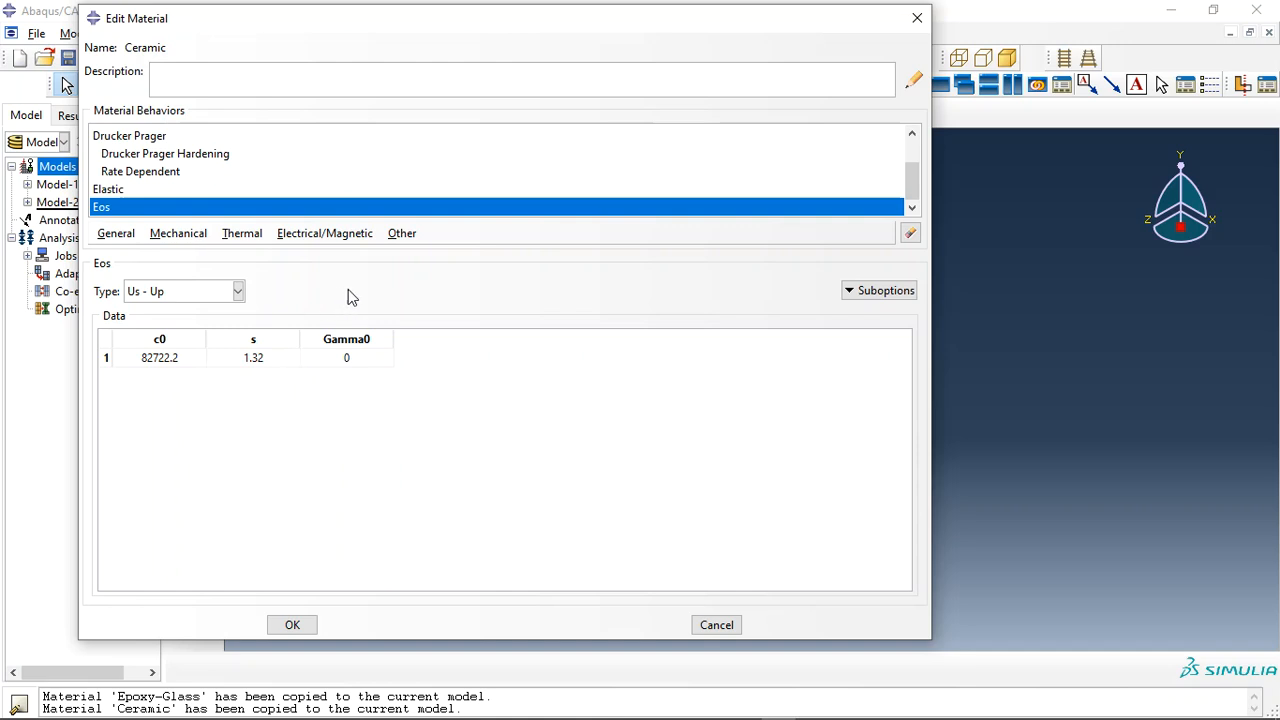
left_click(292, 624)
Open the Epoxy-Glass material for editing and review its density
left_click(531, 225)
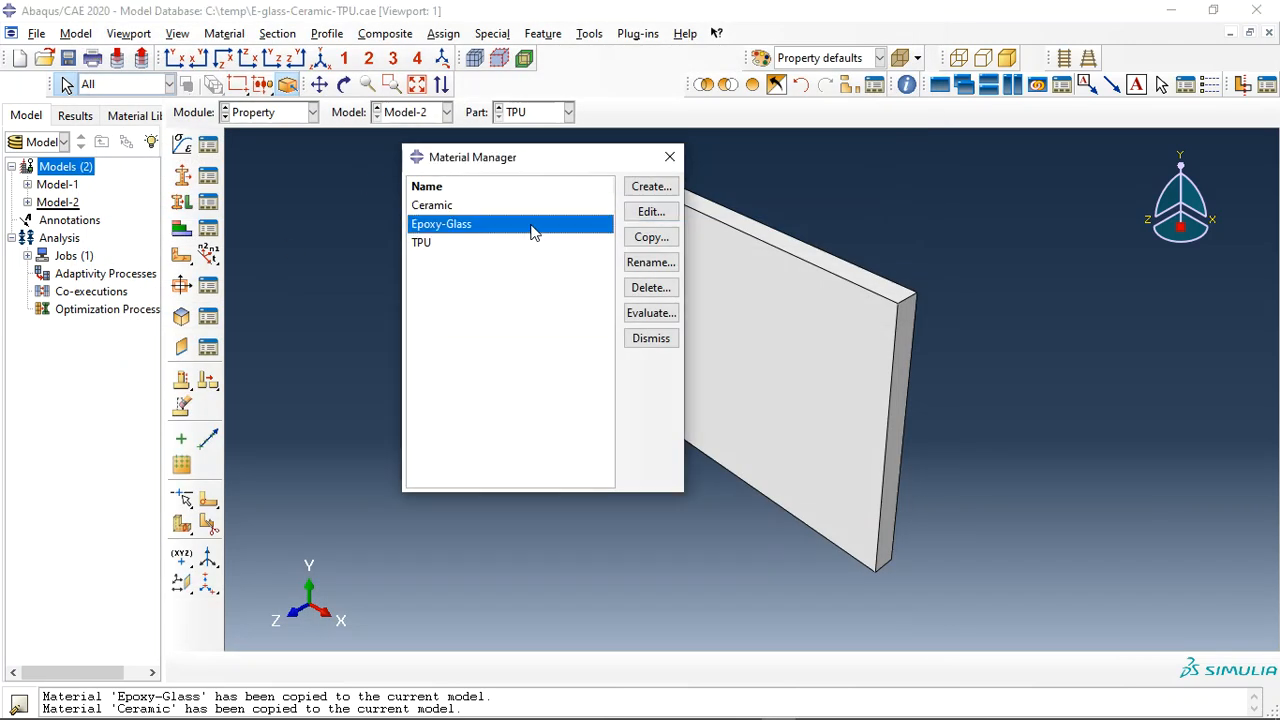
left_click(650, 212)
left_click(115, 233)
left_click(118, 251)
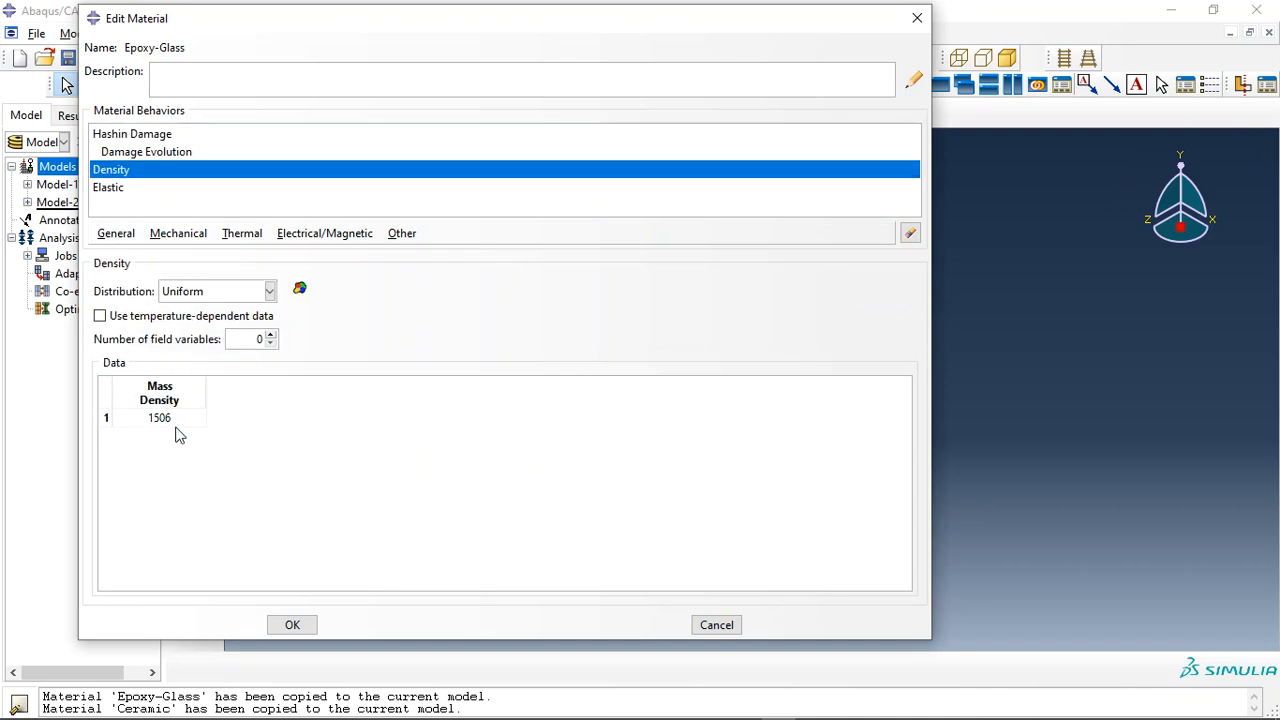
Review the elastic type and the moduli of the Epoxy-Glass material
left_click(172, 240)
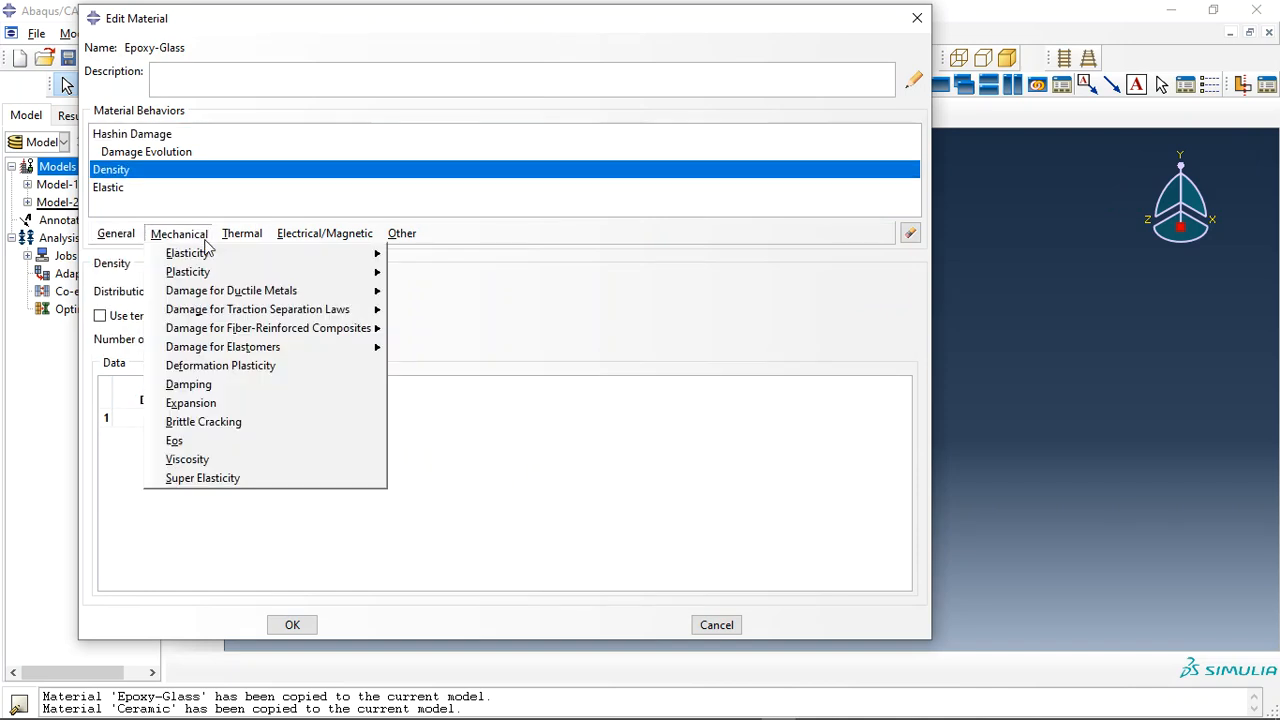
mouse_move(268, 258)
left_click(418, 253)
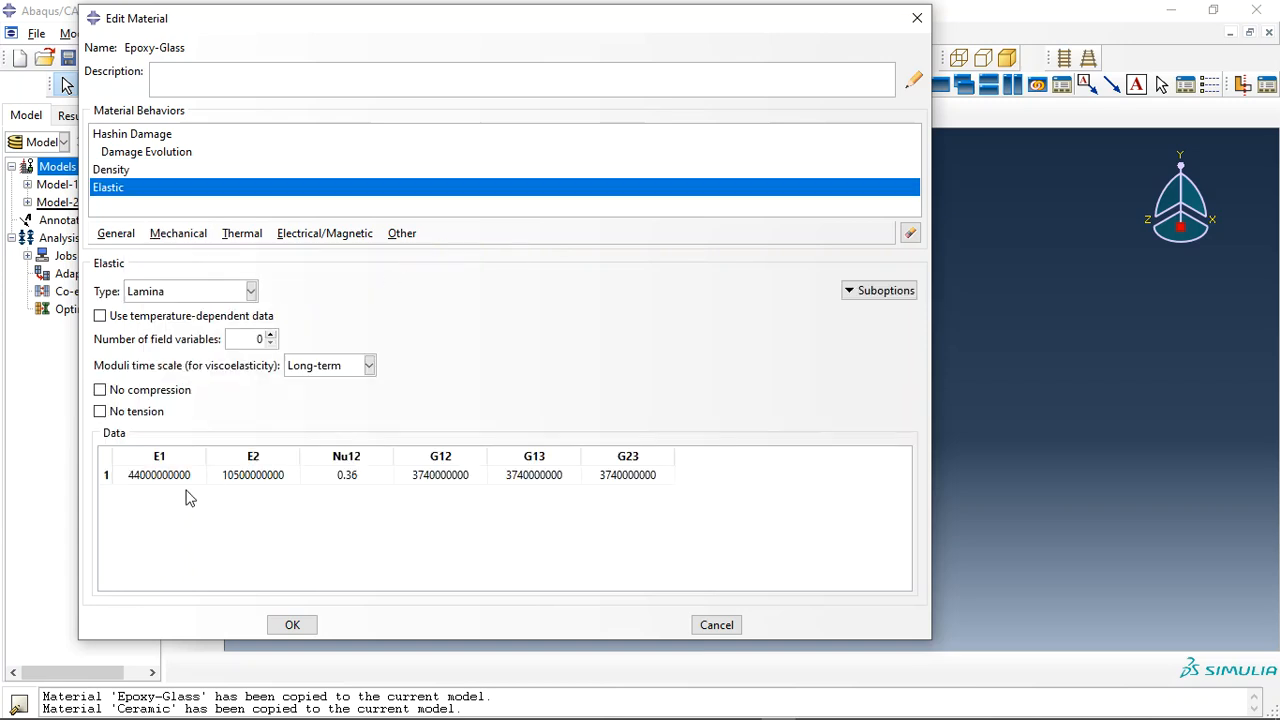
left_click(150, 291)
left_click(150, 293)
left_click_drag(165, 485, 214, 480)
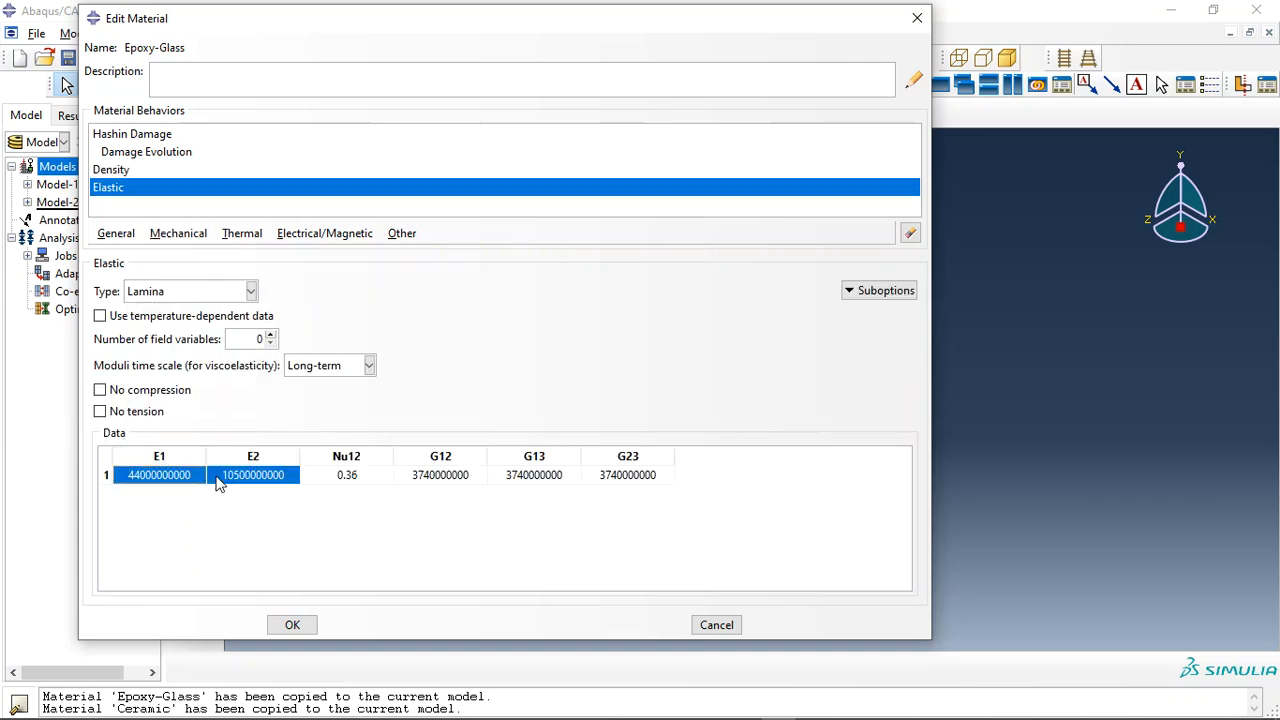
Review the Epoxy-Glass material's Poisson's ratio, shear moduli and Hashin Damage strengths
left_click(352, 478)
left_click_drag(441, 487, 605, 482)
left_click(186, 235)
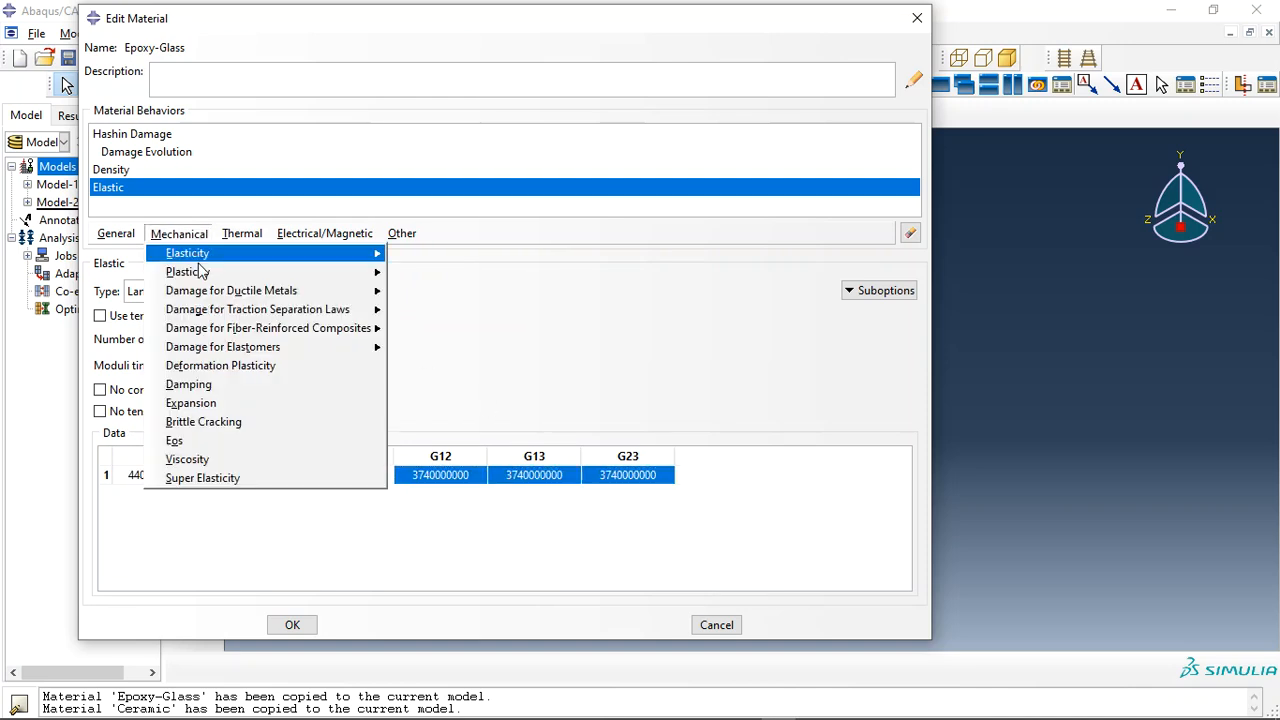
mouse_move(250, 336)
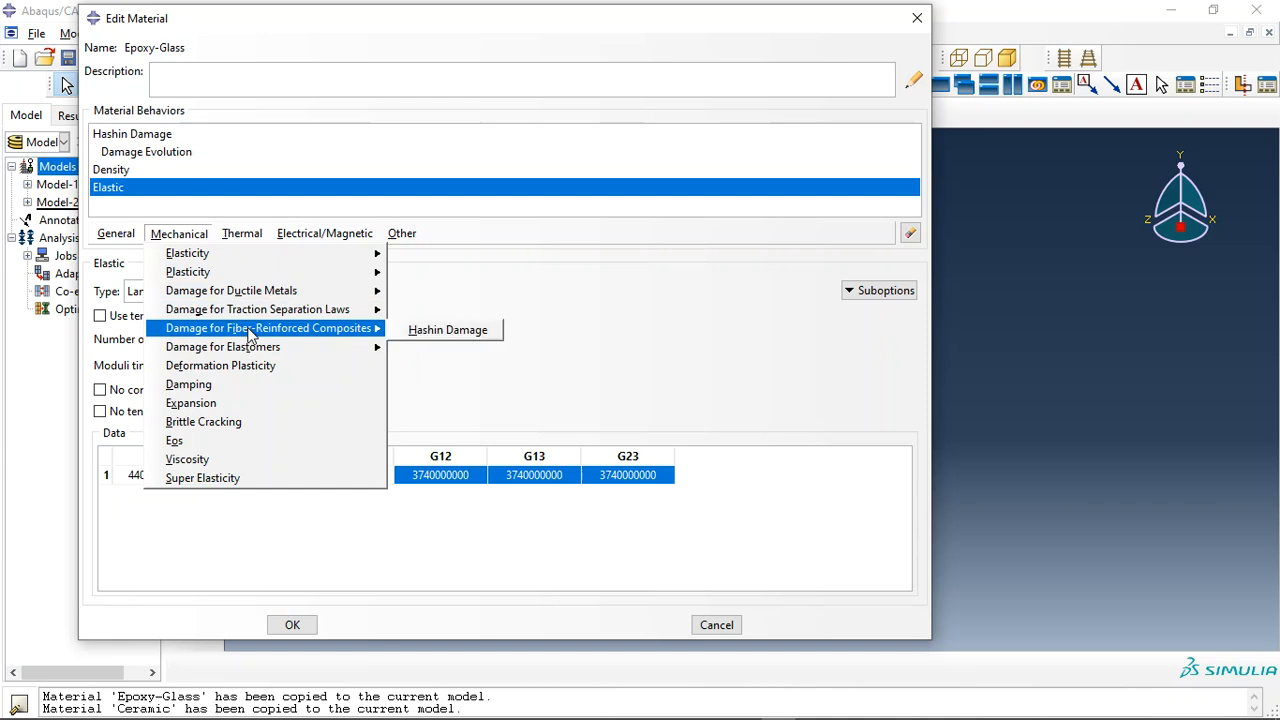
left_click(442, 338)
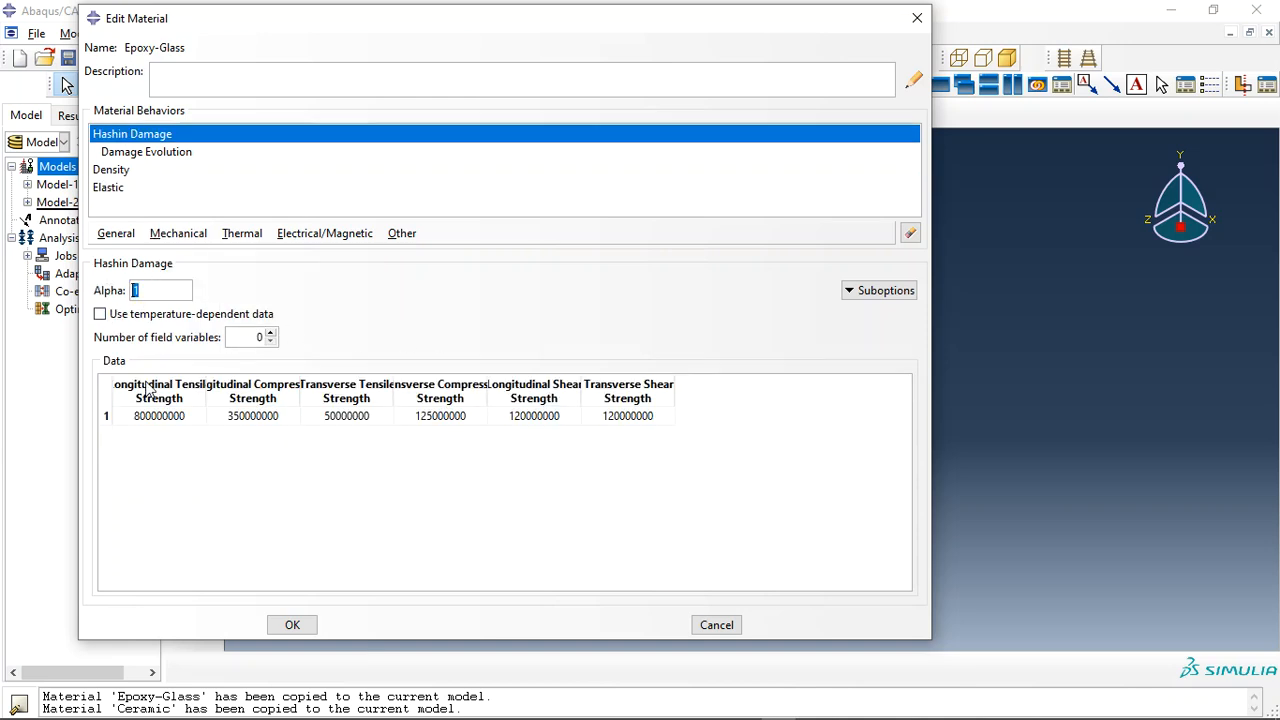
left_click_drag(160, 416, 614, 420)
Check the fracture energies in the Hashin Damage Evolution suboption and accept the Epoxy-Glass material
left_click(866, 291)
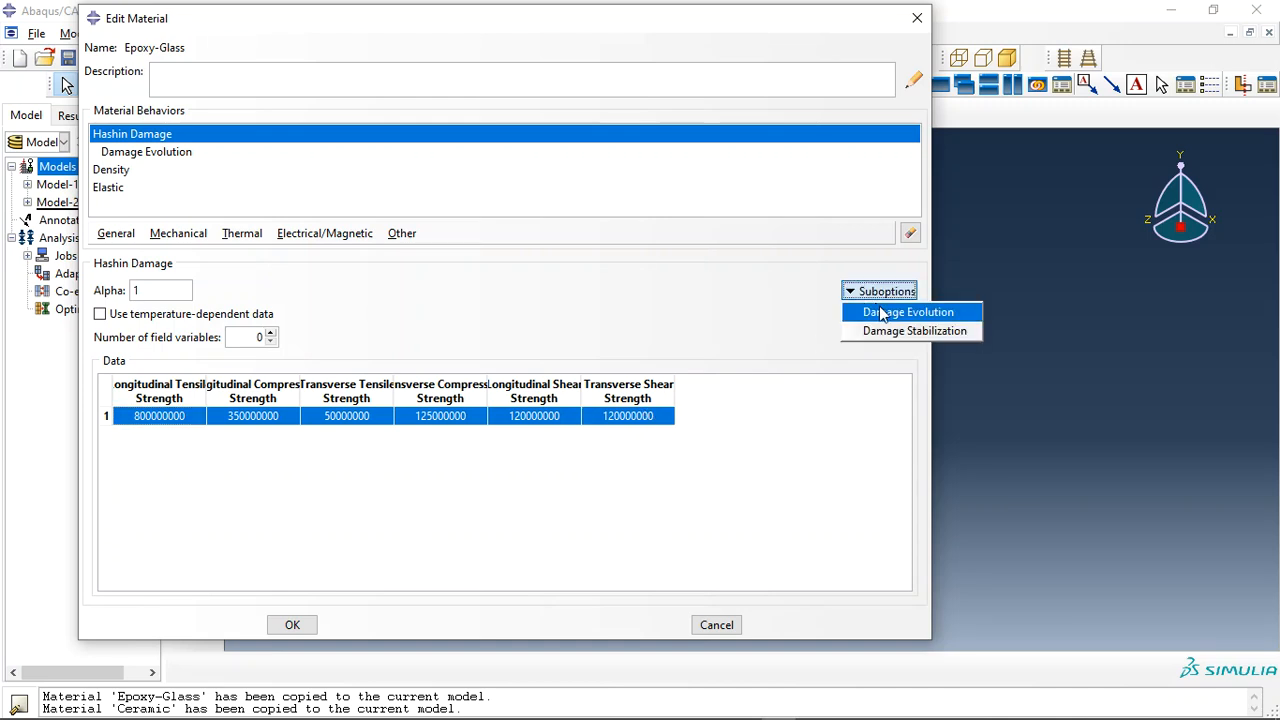
left_click(885, 313)
left_click_drag(414, 436, 661, 444)
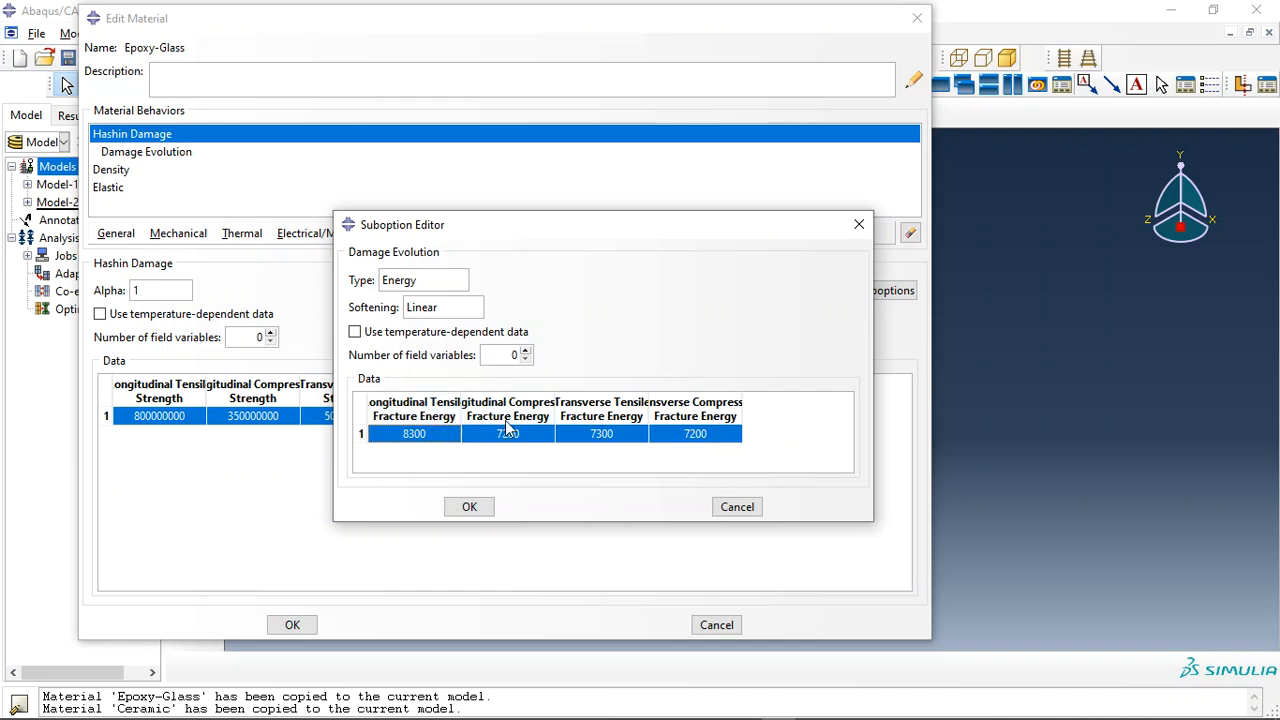
left_click(484, 508)
left_click(292, 624)
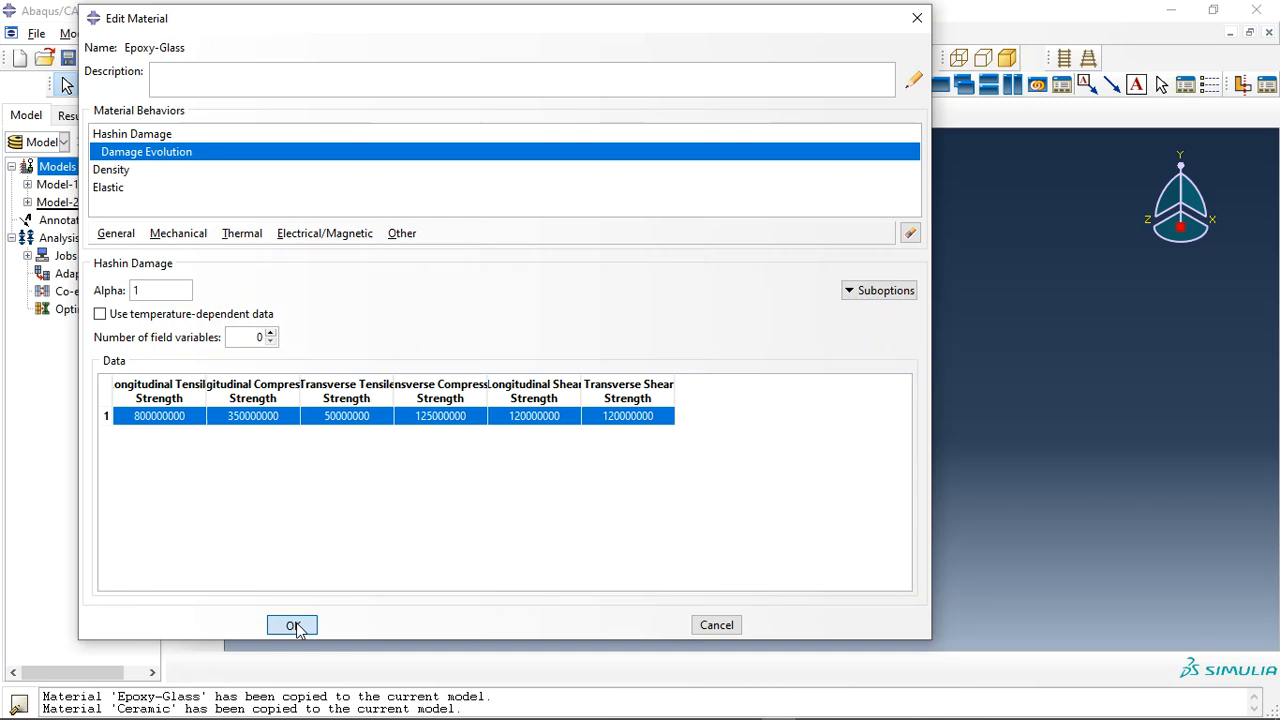
Open the TPU material for editing and review its density
left_click(502, 243)
left_click(651, 211)
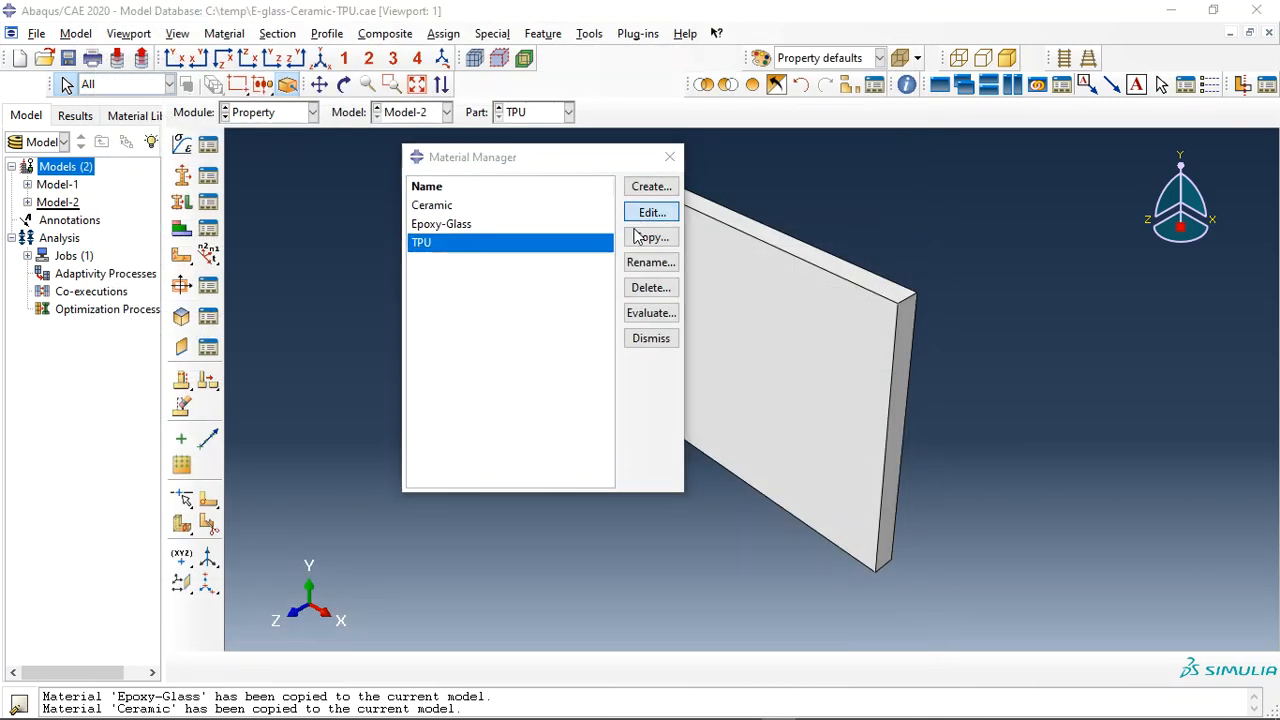
left_click(116, 233)
left_click(122, 252)
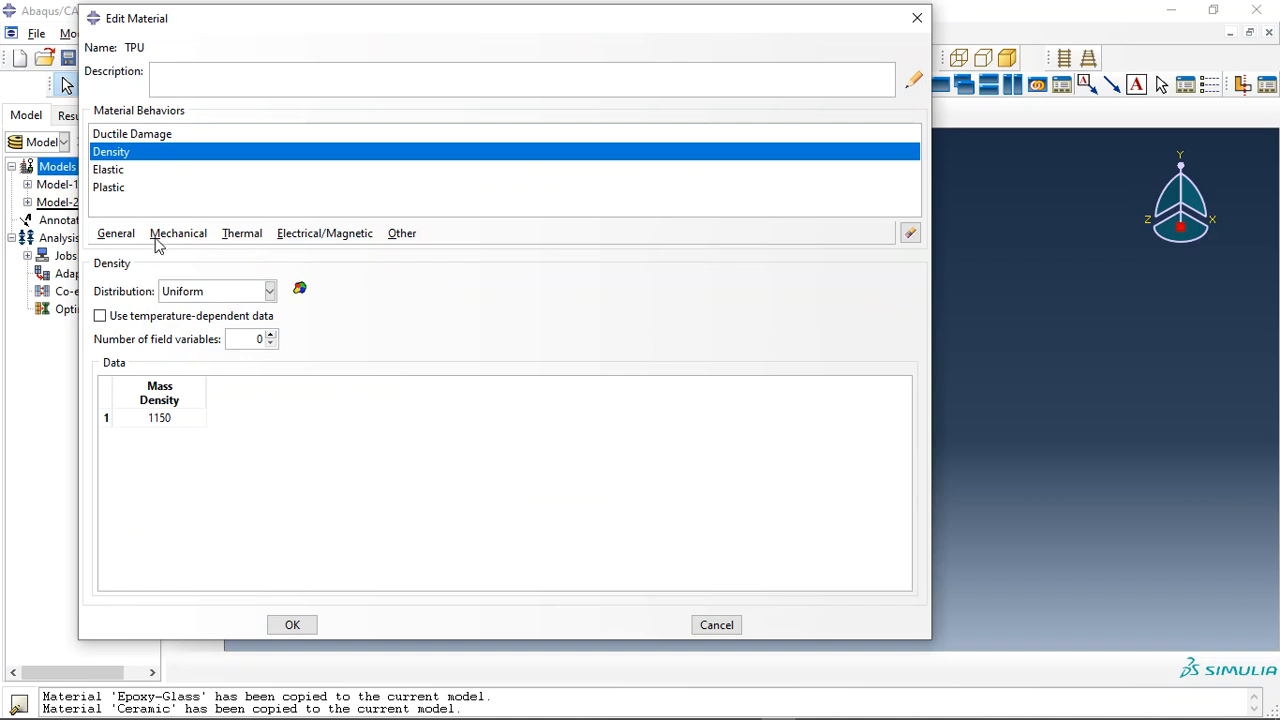
Review the Young's modulus and Poisson's ratio in the TPU material's elastic data
left_click(166, 232)
mouse_move(375, 257)
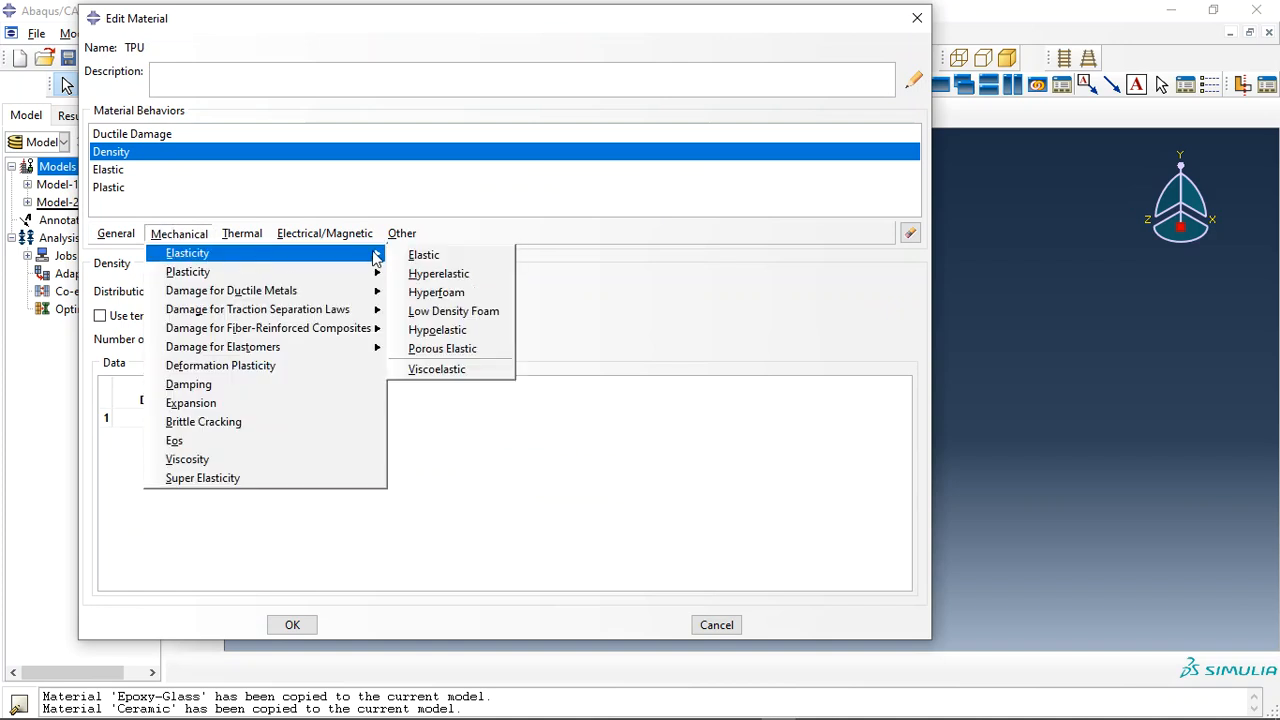
left_click(440, 255)
left_click(180, 487)
left_click(270, 490)
Review the TPU material's Plastic table and Ductile Damage data, and close the material manager
left_click(178, 233)
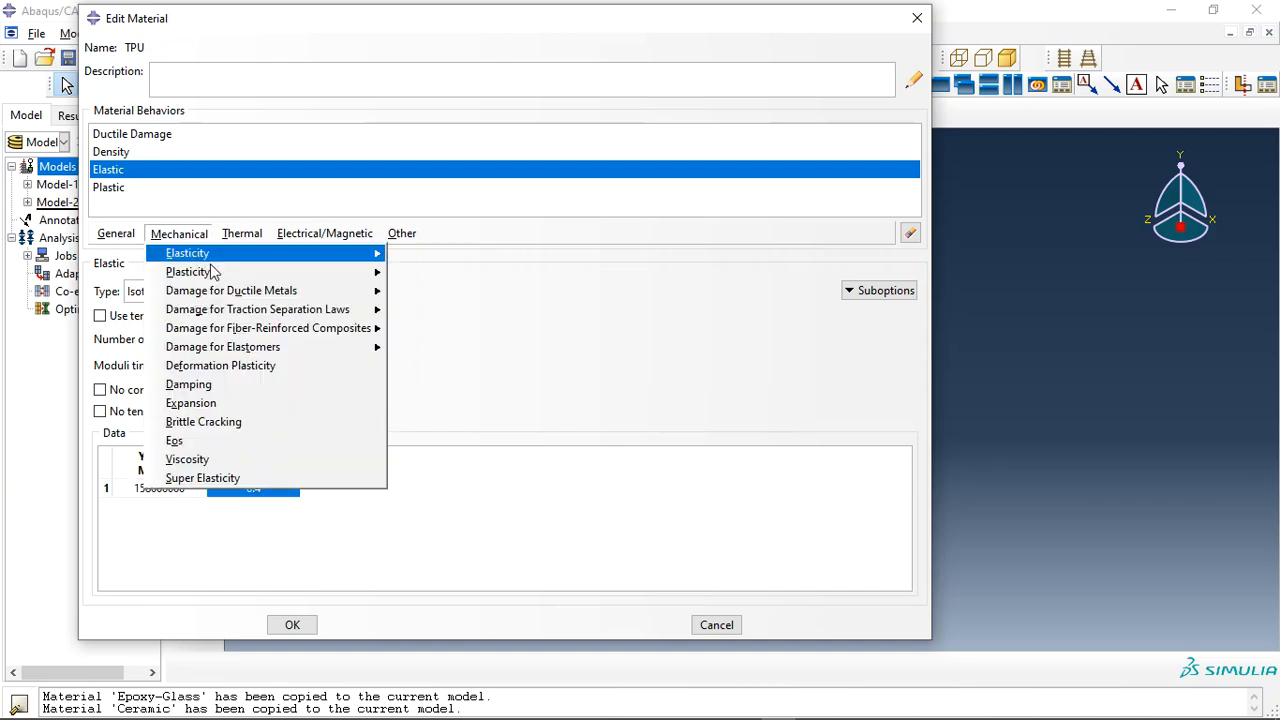
mouse_move(250, 272)
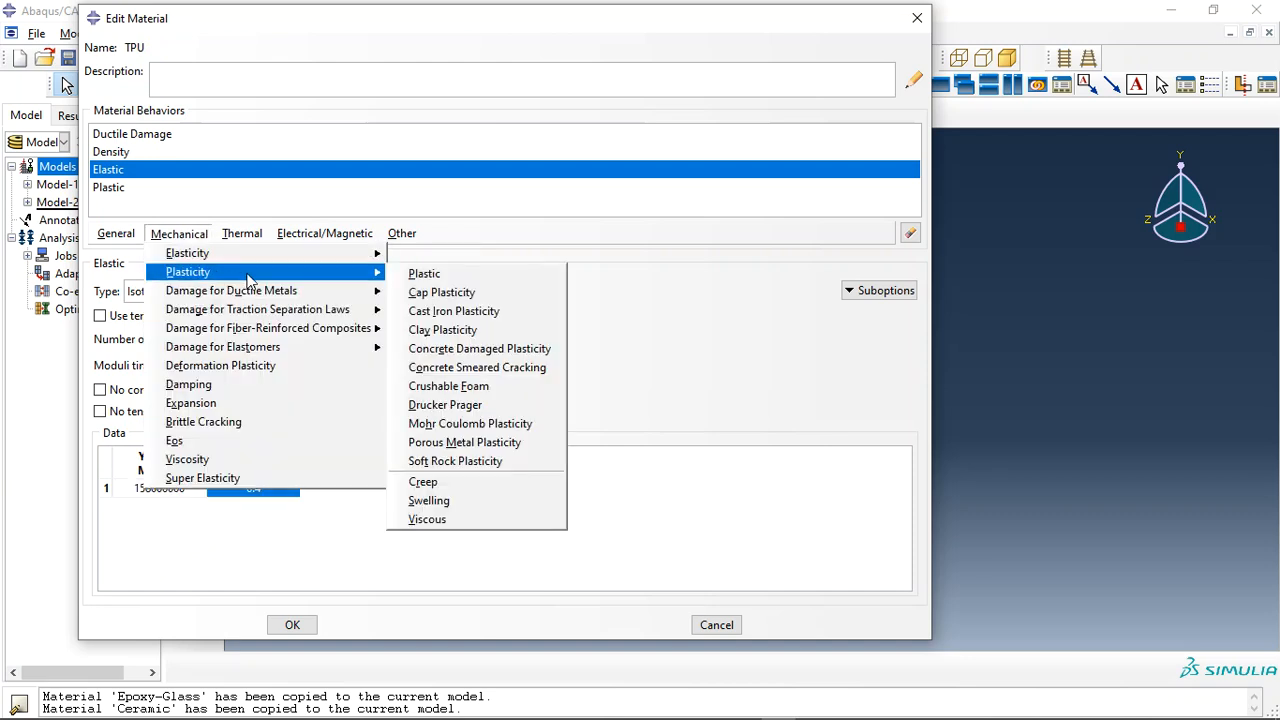
left_click(443, 276)
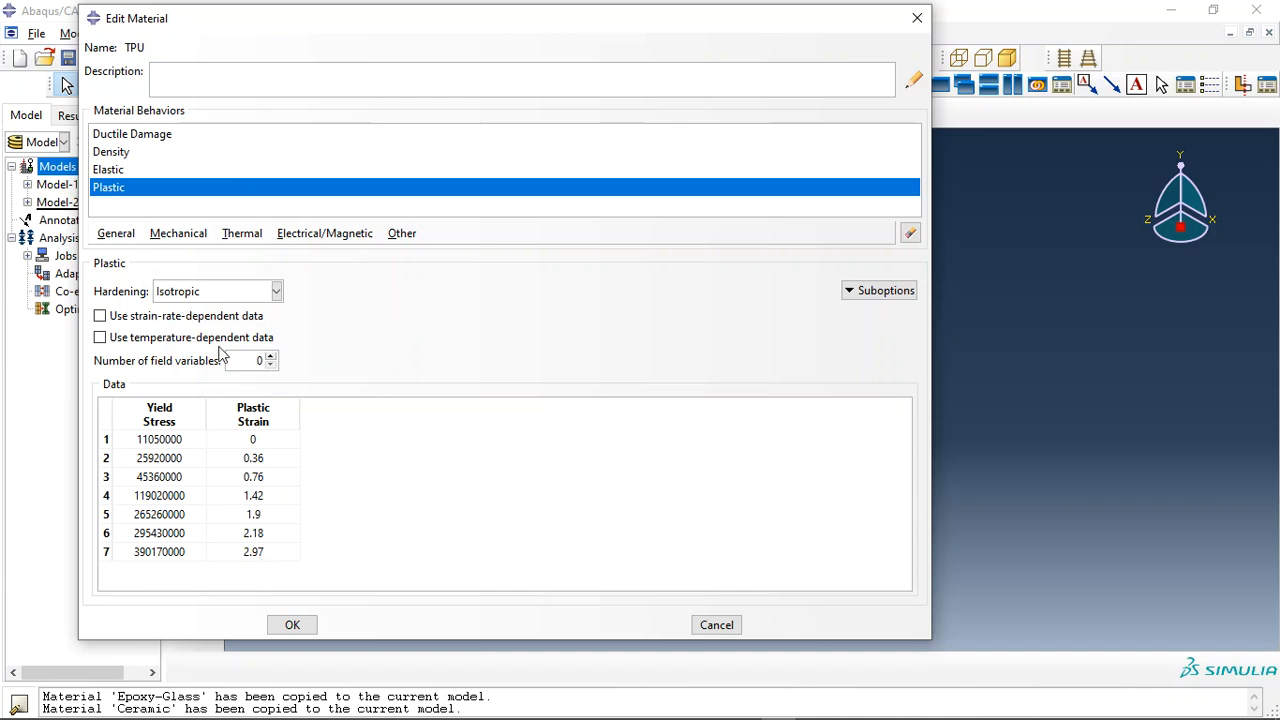
left_click(180, 235)
mouse_move(328, 290)
left_click(432, 290)
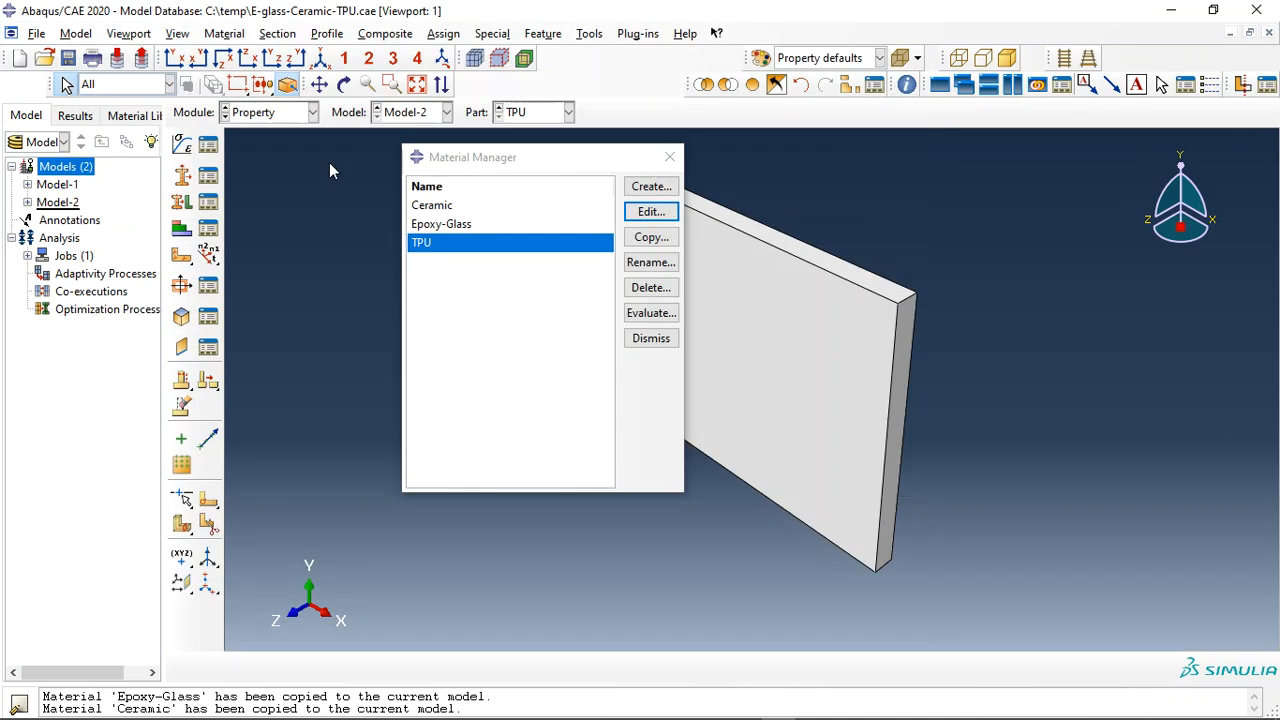
left_click(651, 338)
Create a solid homogeneous section named TPU that uses the TPU material
left_click(183, 177)
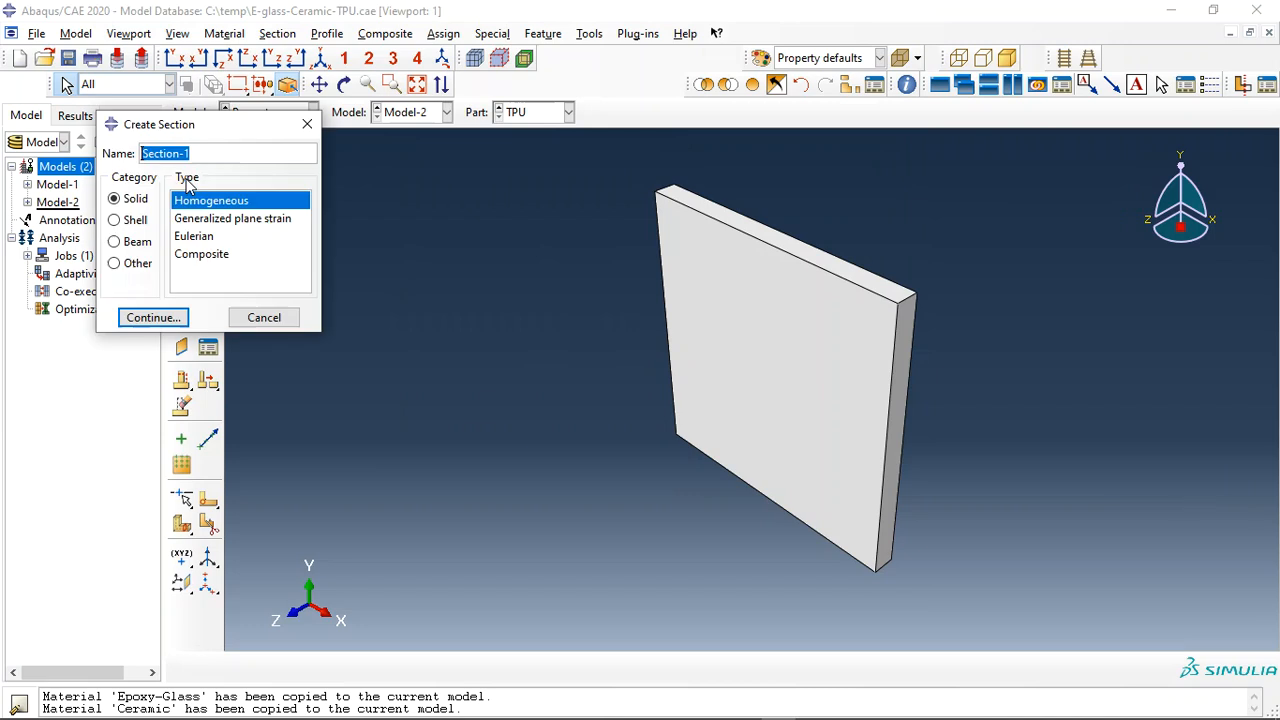
type("TPU")
left_click(166, 322)
left_click(305, 220)
left_click(300, 274)
left_click(269, 276)
Assign the TPU section to the whole TPU plate without creating a set
left_click(181, 201)
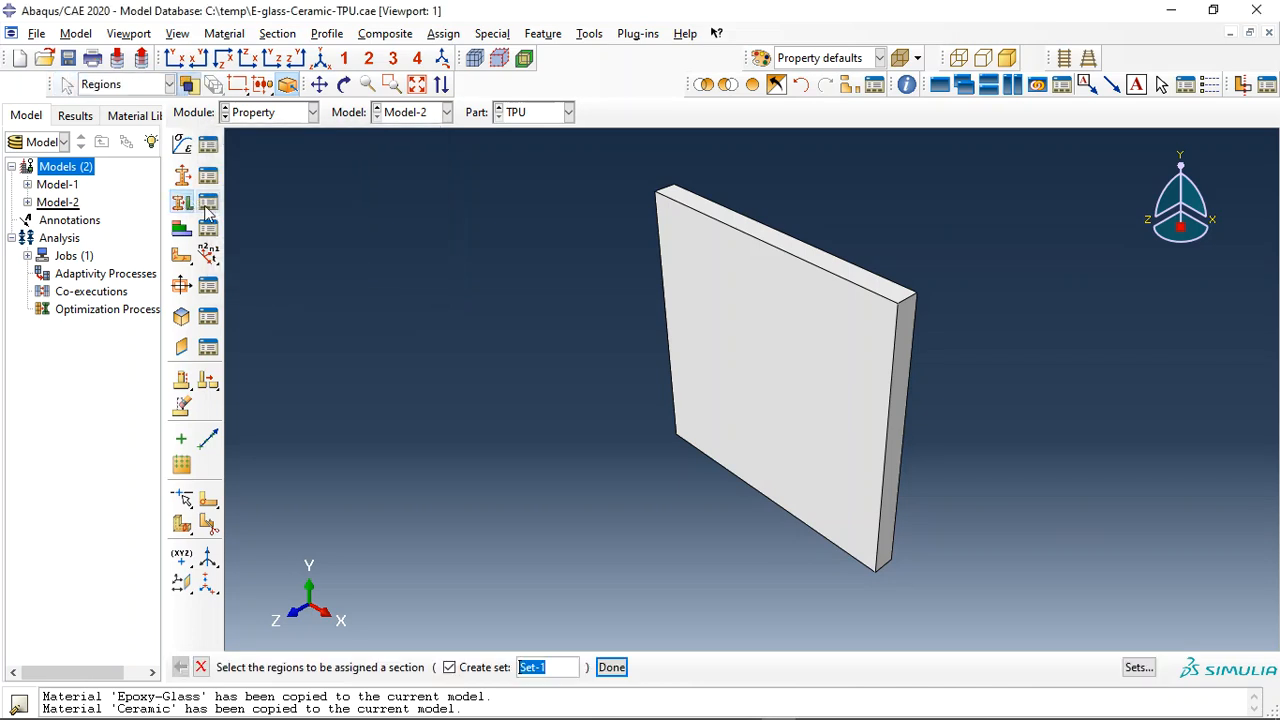
left_click(488, 667)
left_click_drag(600, 384, 916, 487)
middle_click(447, 354)
left_click(425, 503)
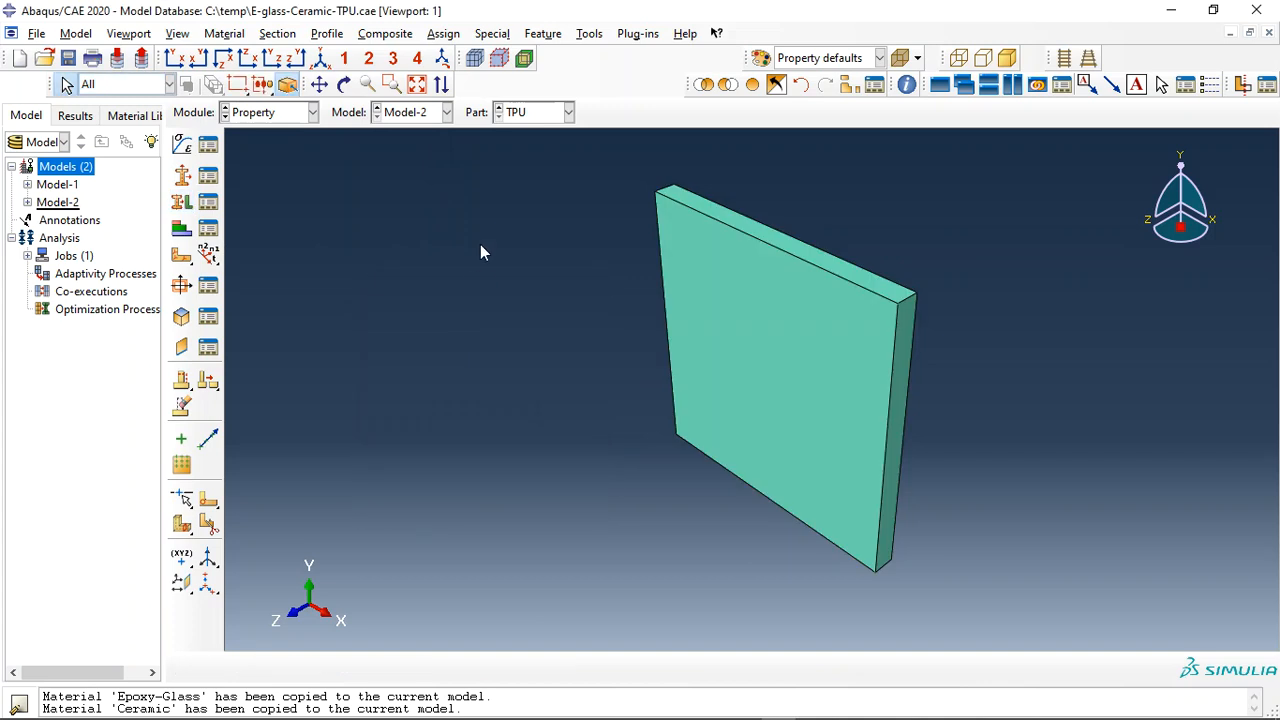
Switch to the Ceramic part and create a solid homogeneous section named Ceramic with the Ceramic material
left_click(532, 112)
left_click(530, 134)
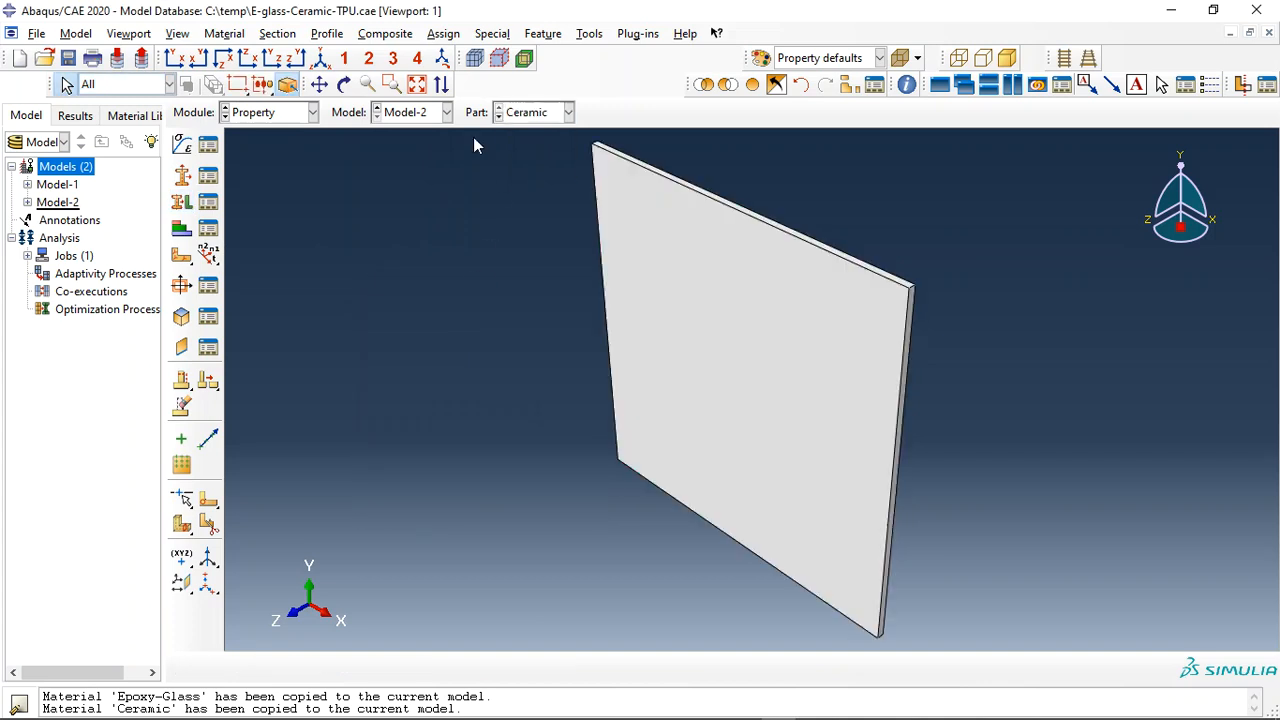
left_click(182, 176)
type("Ceramic")
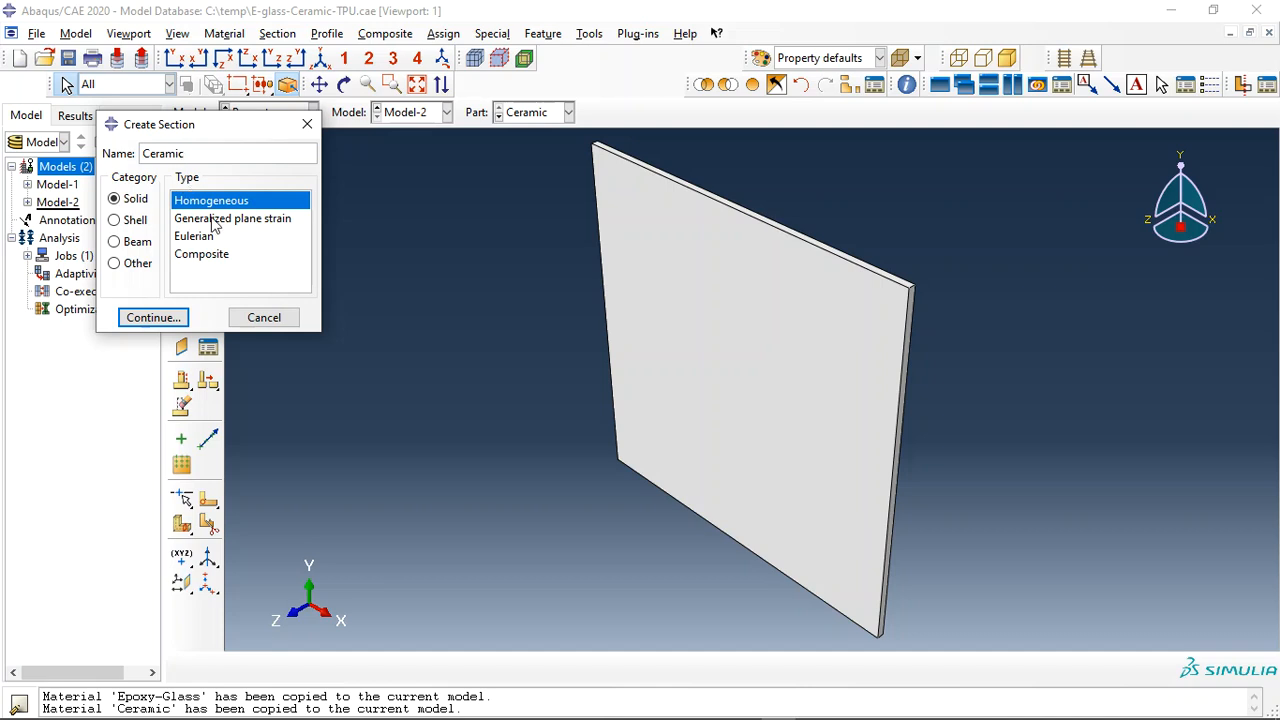
left_click(152, 317)
left_click(322, 219)
left_click(290, 240)
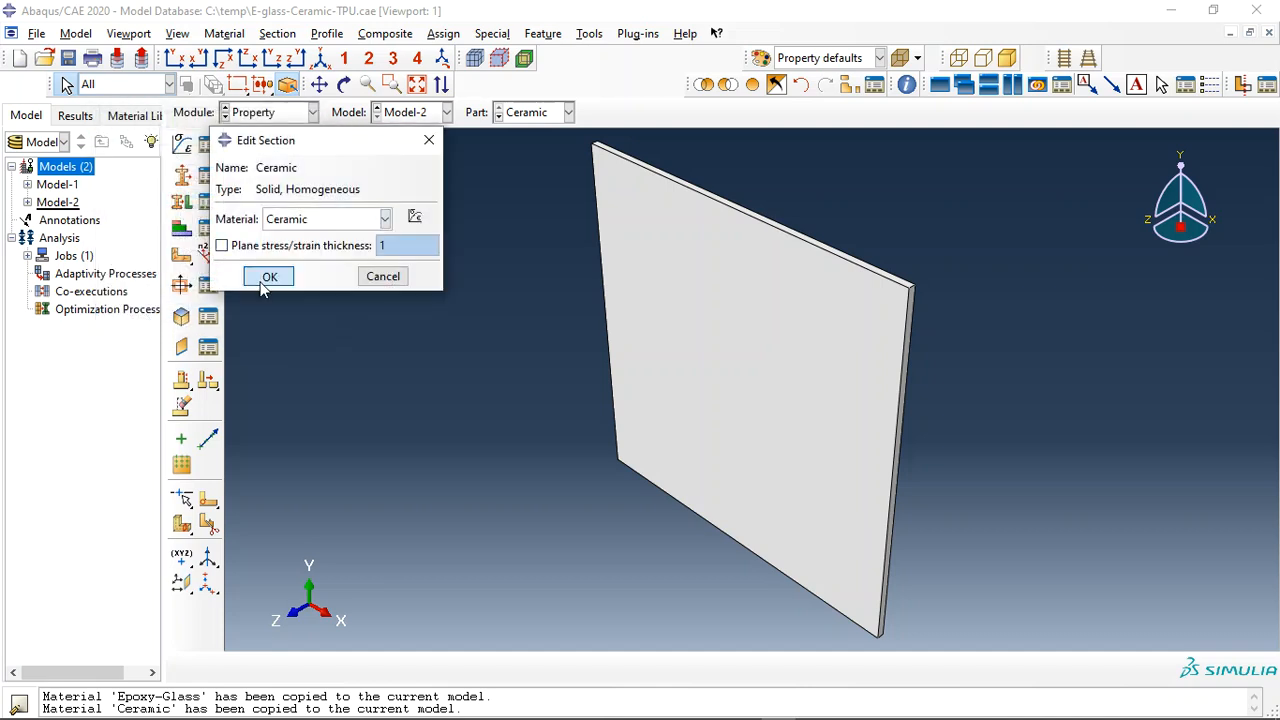
left_click(269, 276)
Assign the Ceramic section to the whole Ceramic plate
left_click(183, 208)
left_click(760, 390)
middle_click(512, 332)
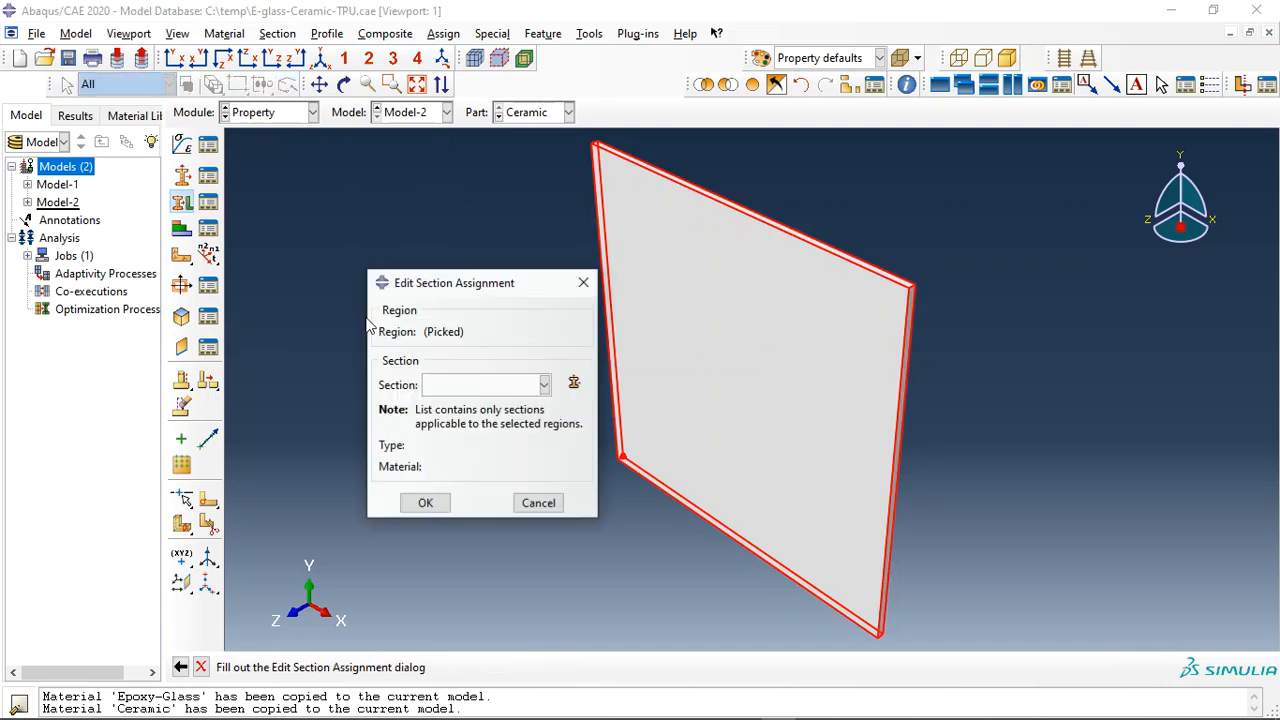
left_click(452, 385)
left_click(438, 406)
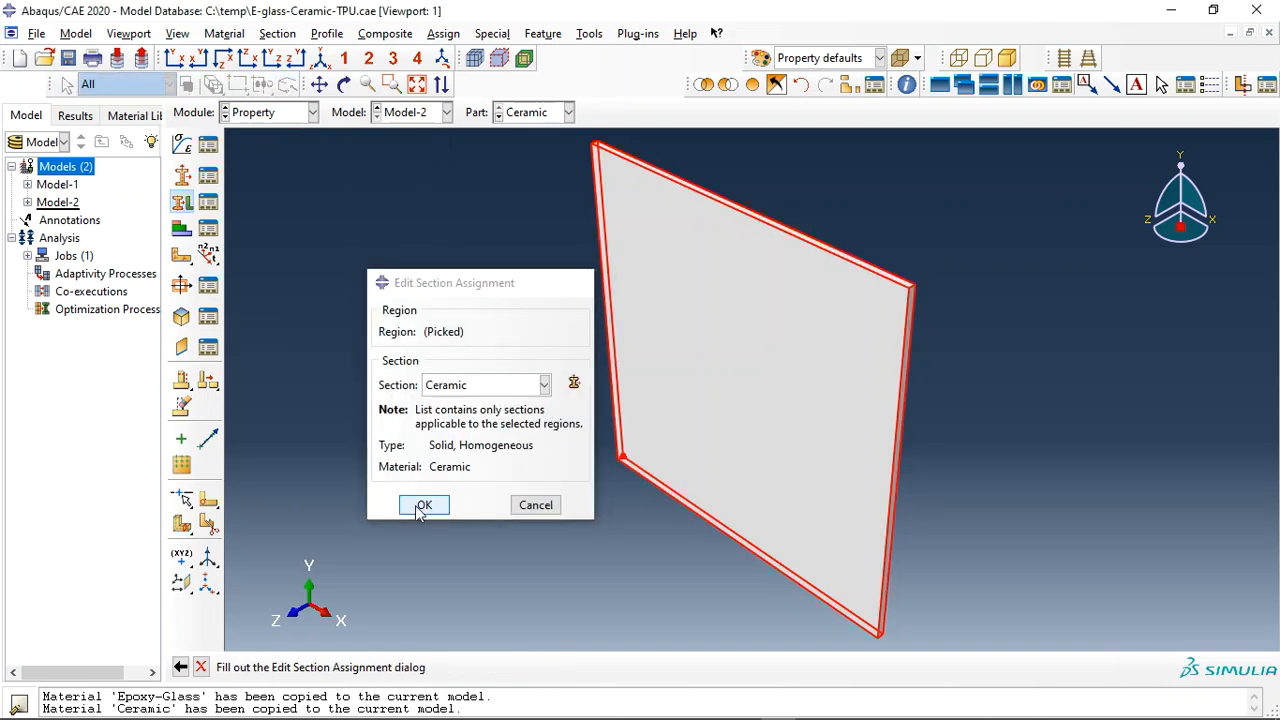
left_click(422, 505)
Switch to the E-Glass part and create a Conventional Shell composite layup with an initial ply count of 8
left_click(500, 112)
left_click(500, 160)
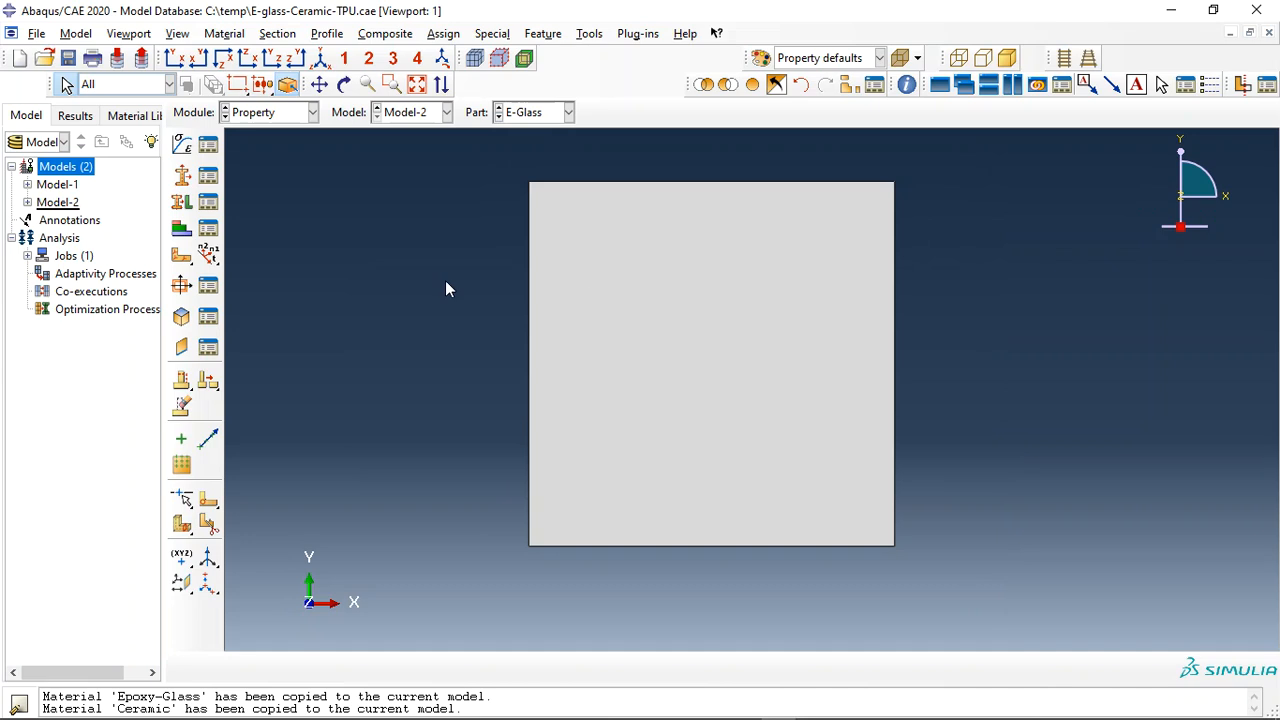
left_click(181, 229)
left_click(346, 197)
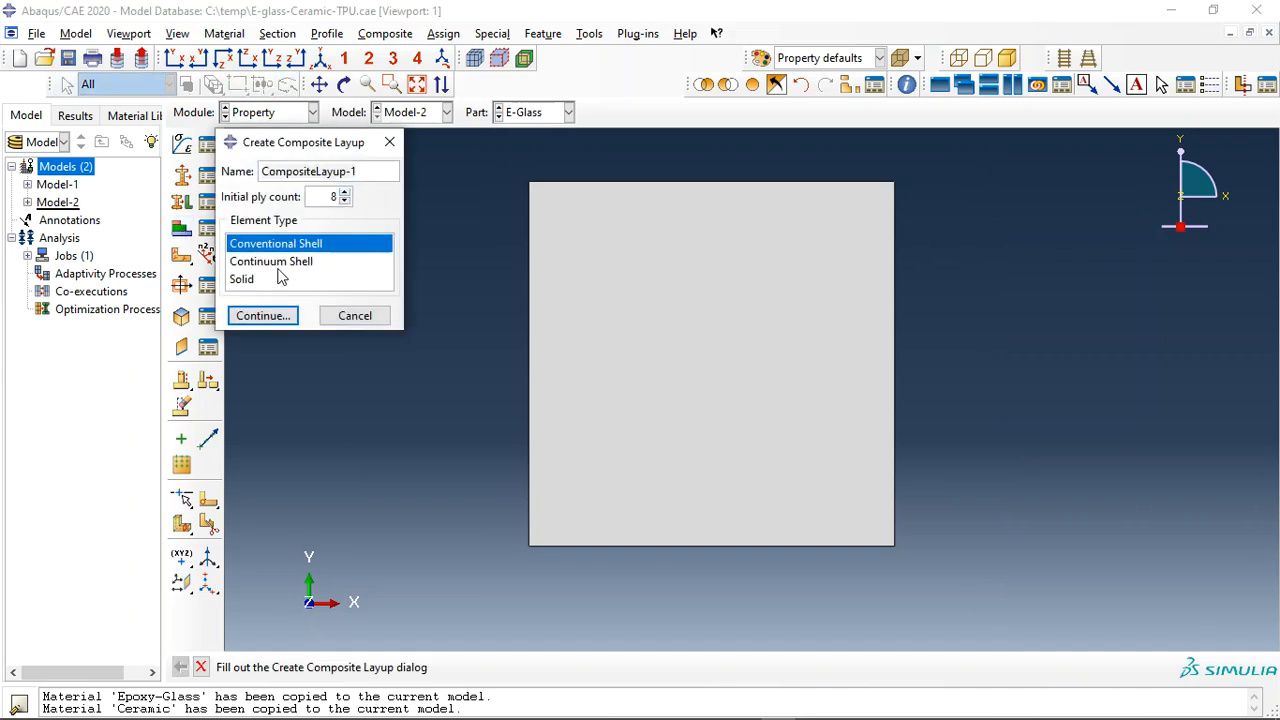
left_click(263, 315)
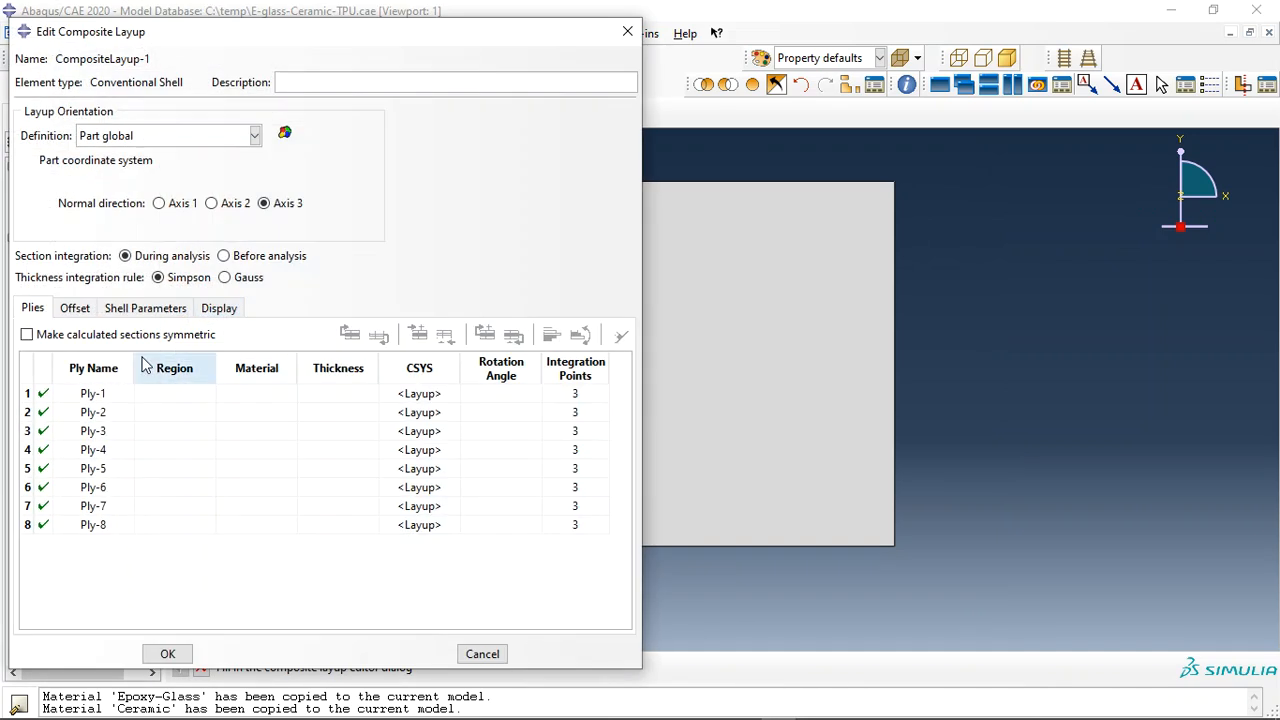
Set the region of all eight plies to the square E-Glass face
left_click(177, 367)
right_click(178, 443)
left_click(212, 451)
left_click(622, 362)
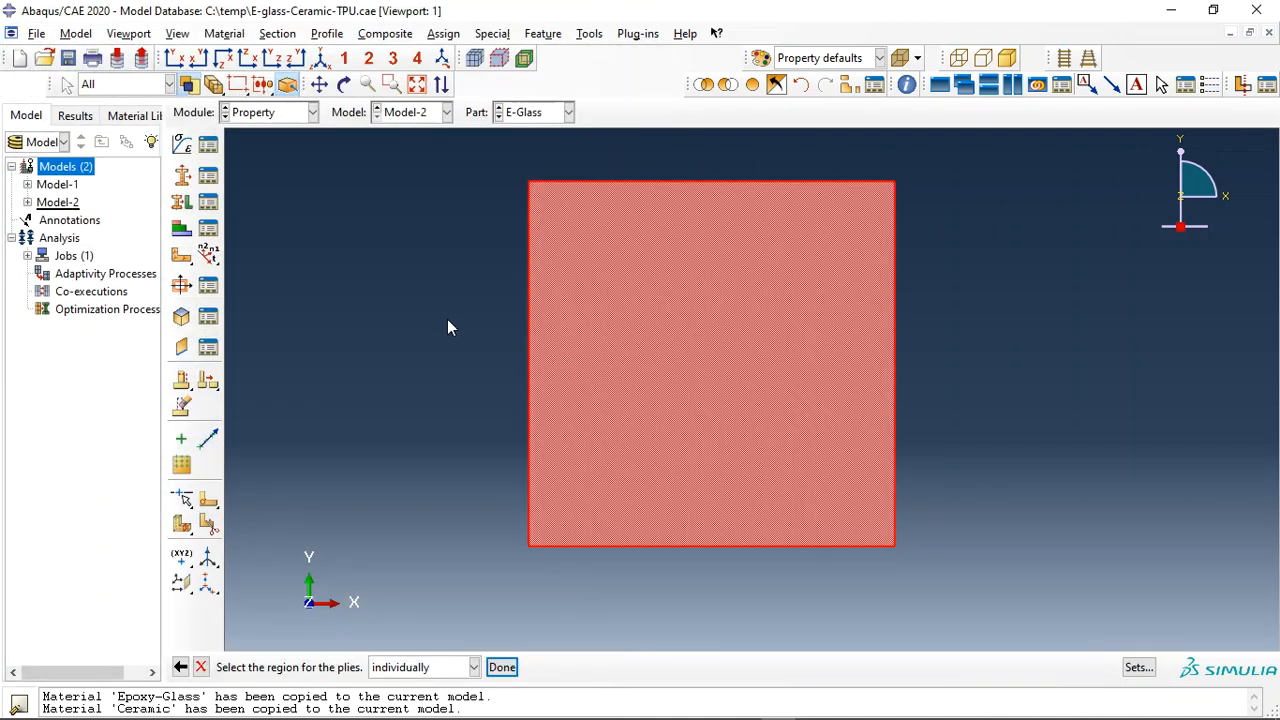
middle_click(426, 310)
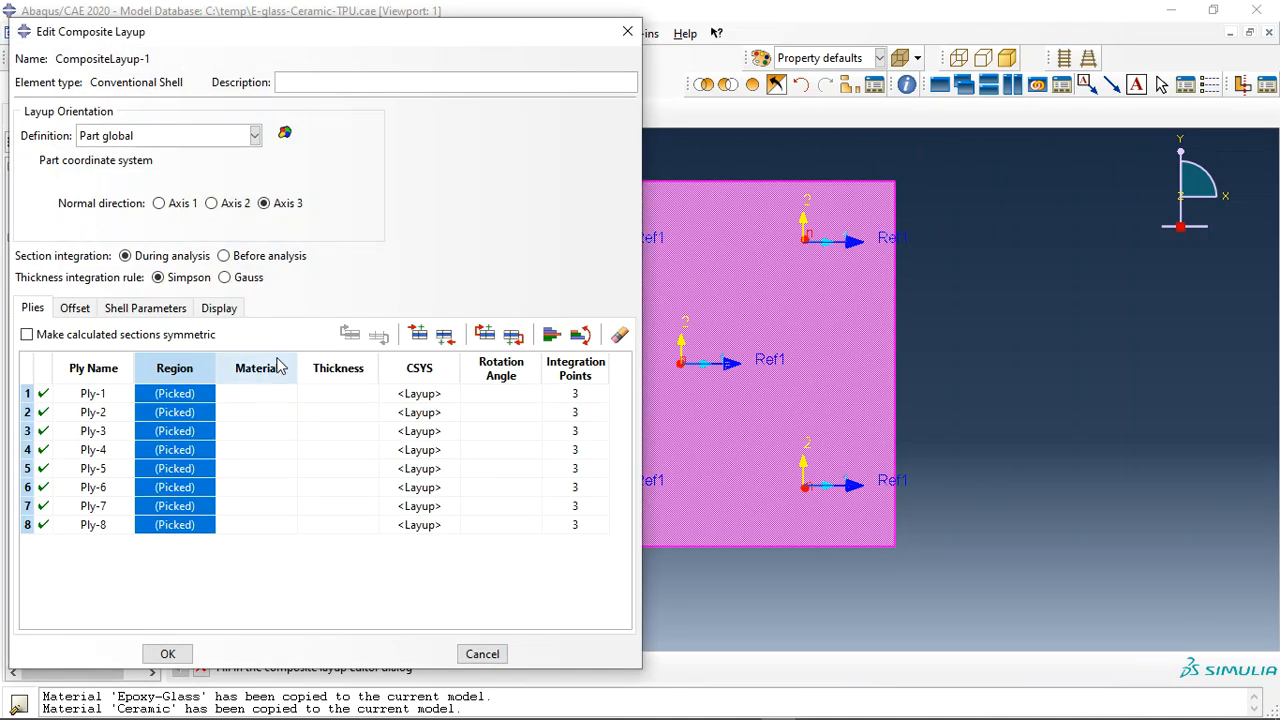
Set the material of all eight plies to Epoxy-Glass
left_click(279, 367)
right_click(280, 369)
left_click(298, 379)
left_click(490, 207)
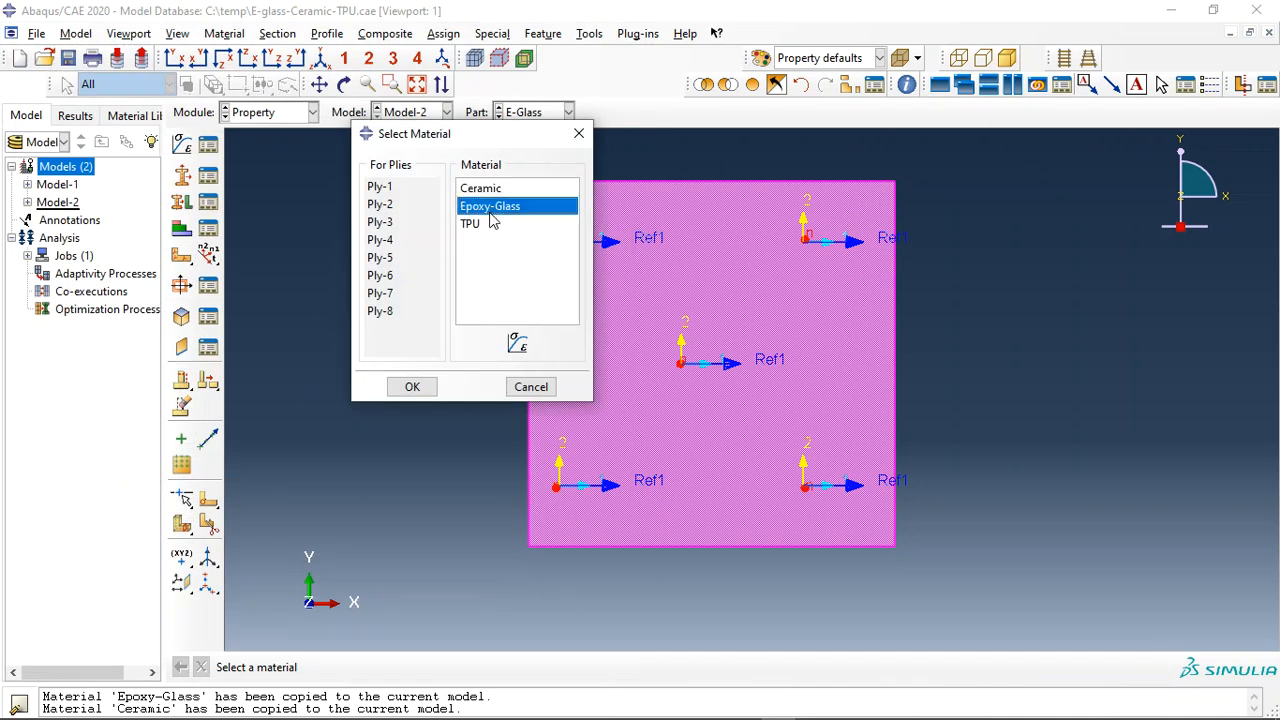
left_click(412, 386)
Begin editing the thickness of all eight plies in the composite layup
left_click(338, 368)
right_click(345, 445)
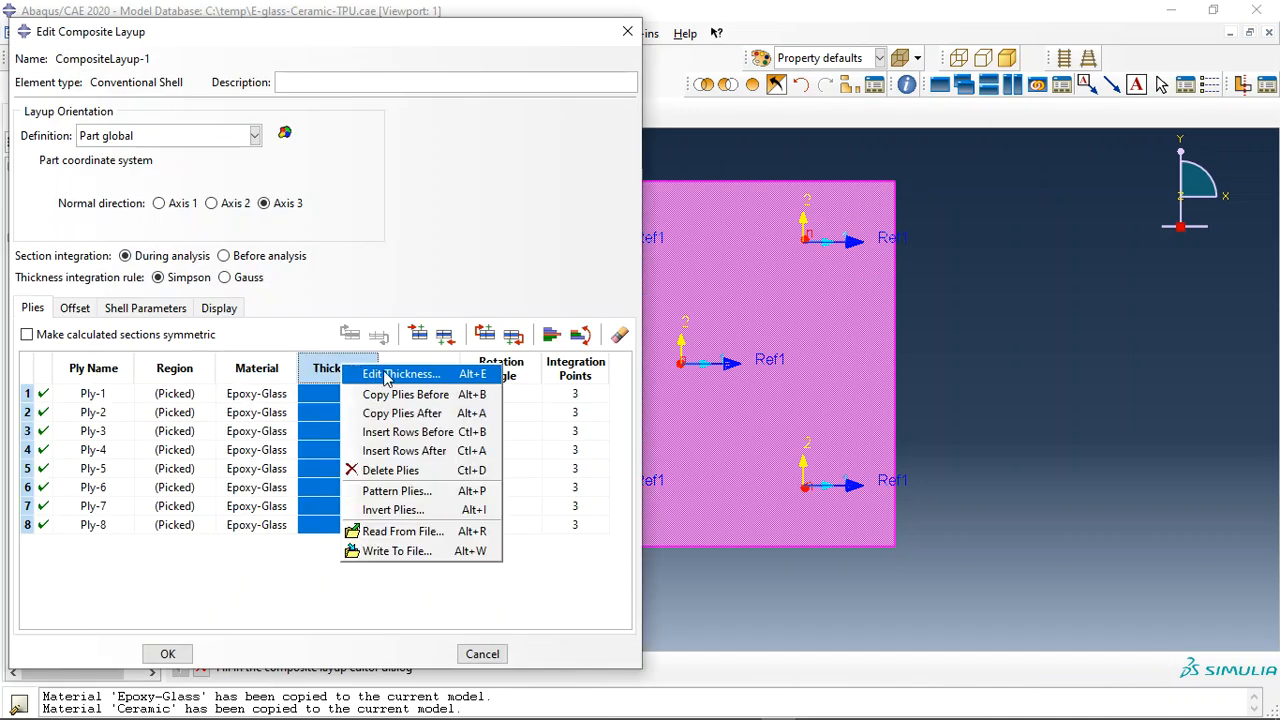
Set all ply thicknesses to 0.0005 and the rotation angles of plies 1 to 8 to 90, 60, 30, 0, 0, -30, -60 and -90
left_click(385, 451)
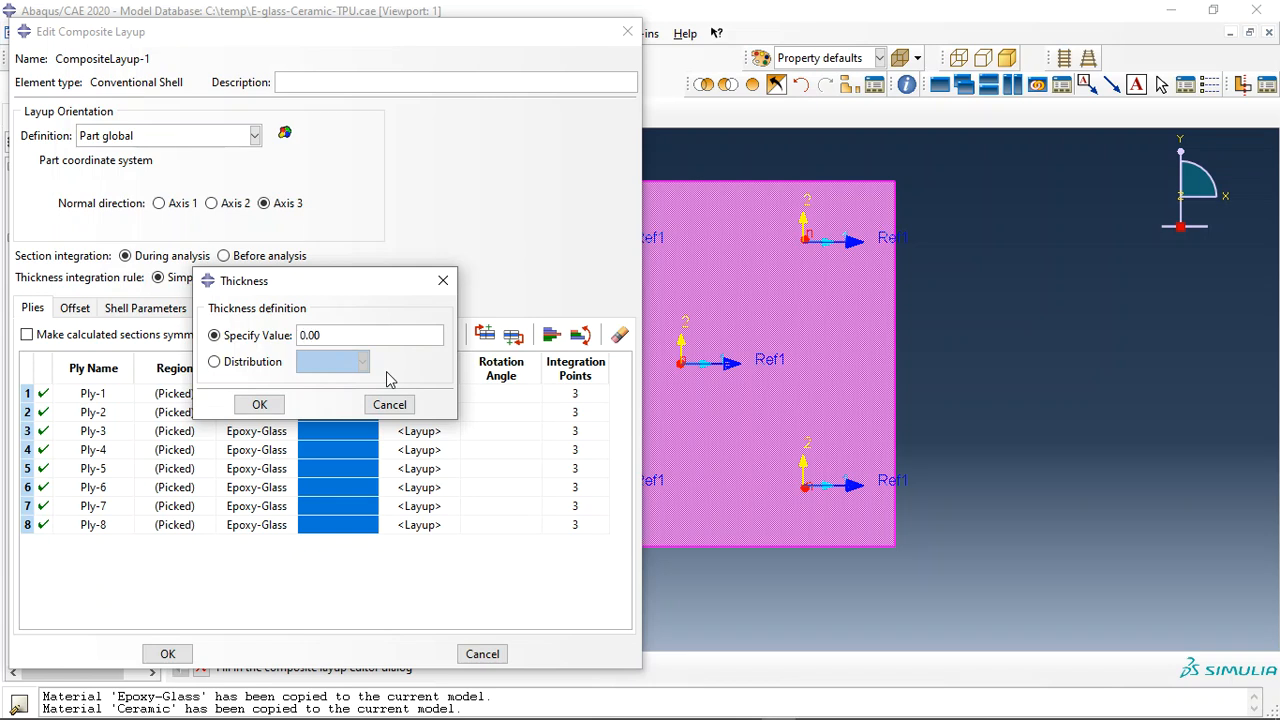
left_click(259, 404)
double_click(510, 393)
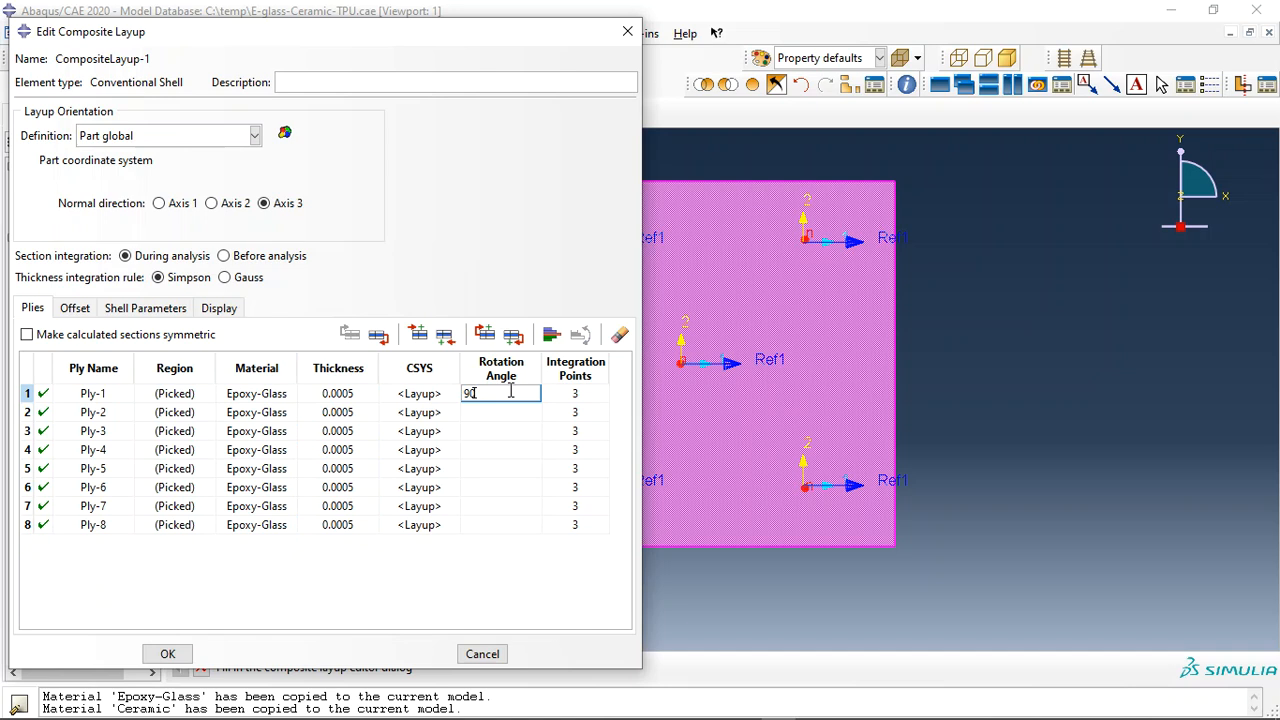
type("90")
key("Return")
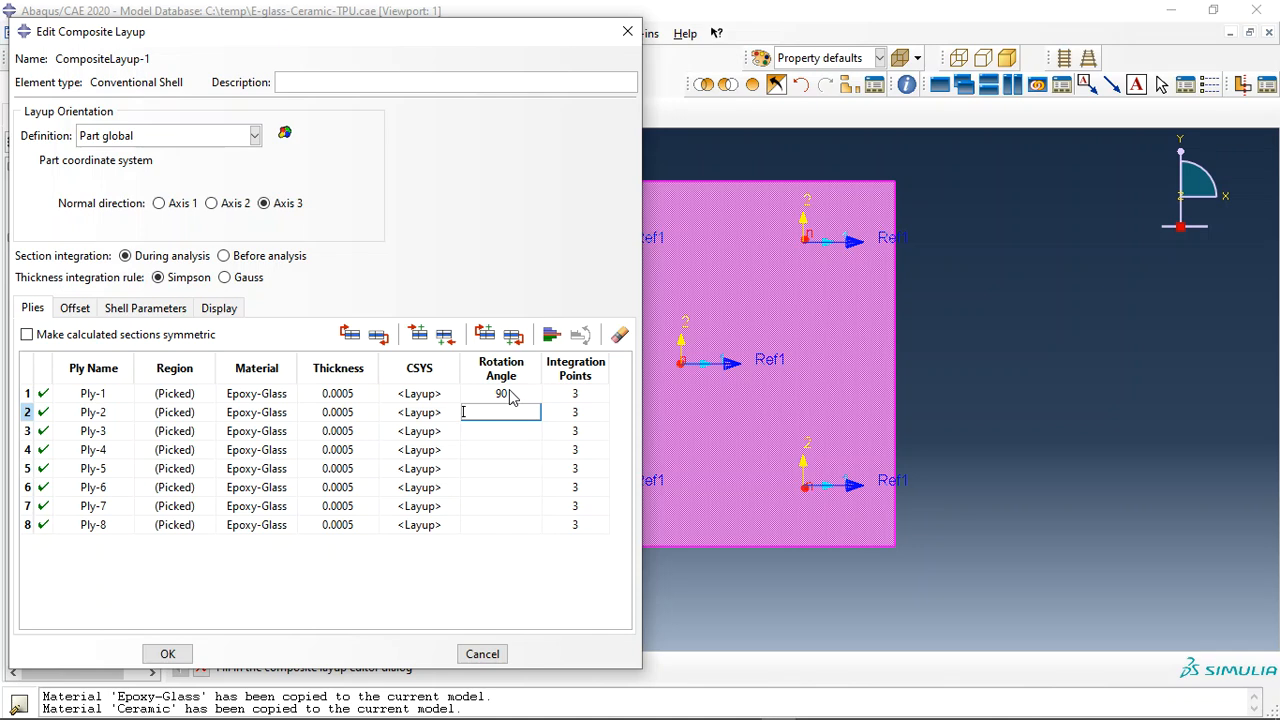
key("Return")
type("30")
key("Return")
type("0")
key("Return")
type("0")
key("Return")
type("-30")
key("Return")
type("-6")
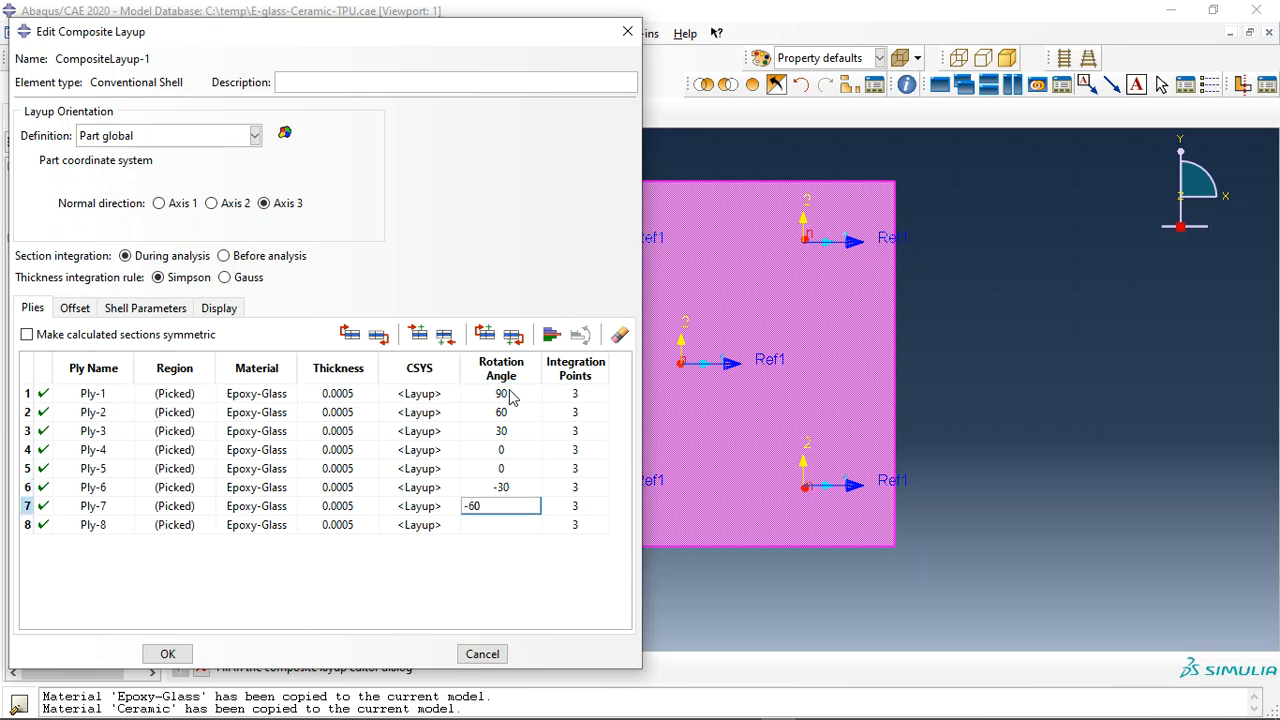
type("0")
key("Return")
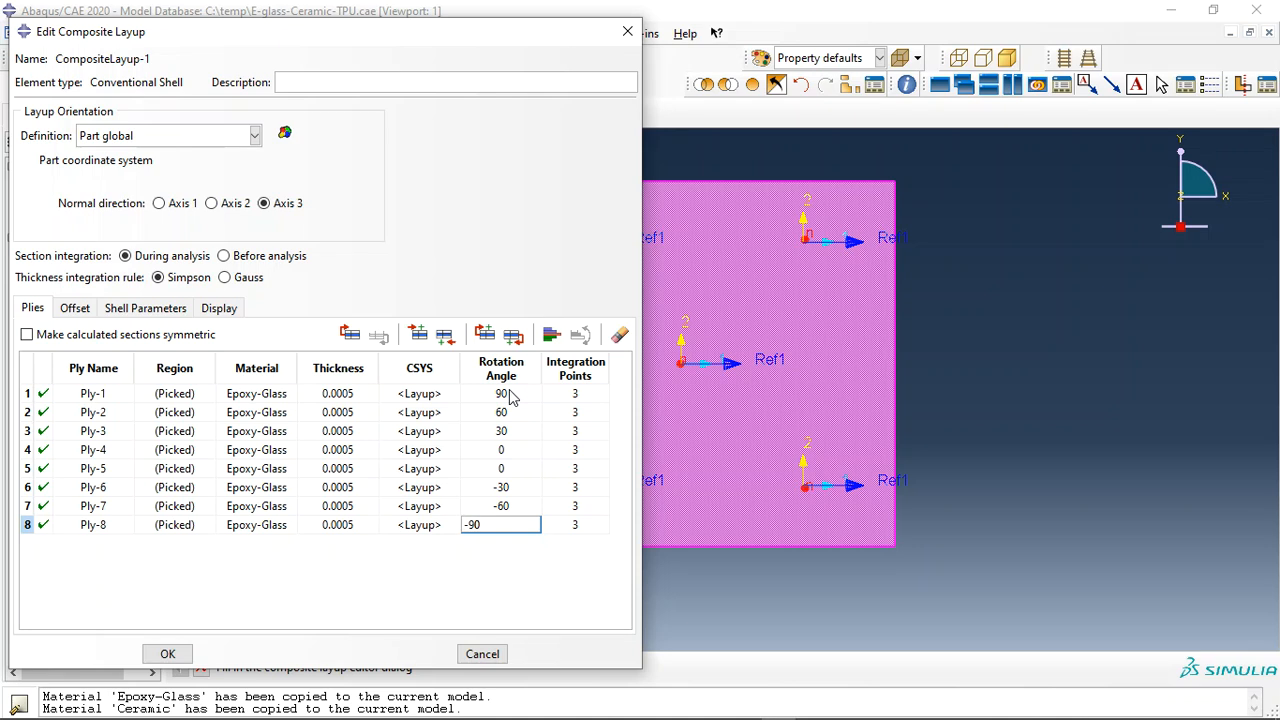
Pattern all eight plies with symmetry about the last ply in the layup
left_click(74, 369)
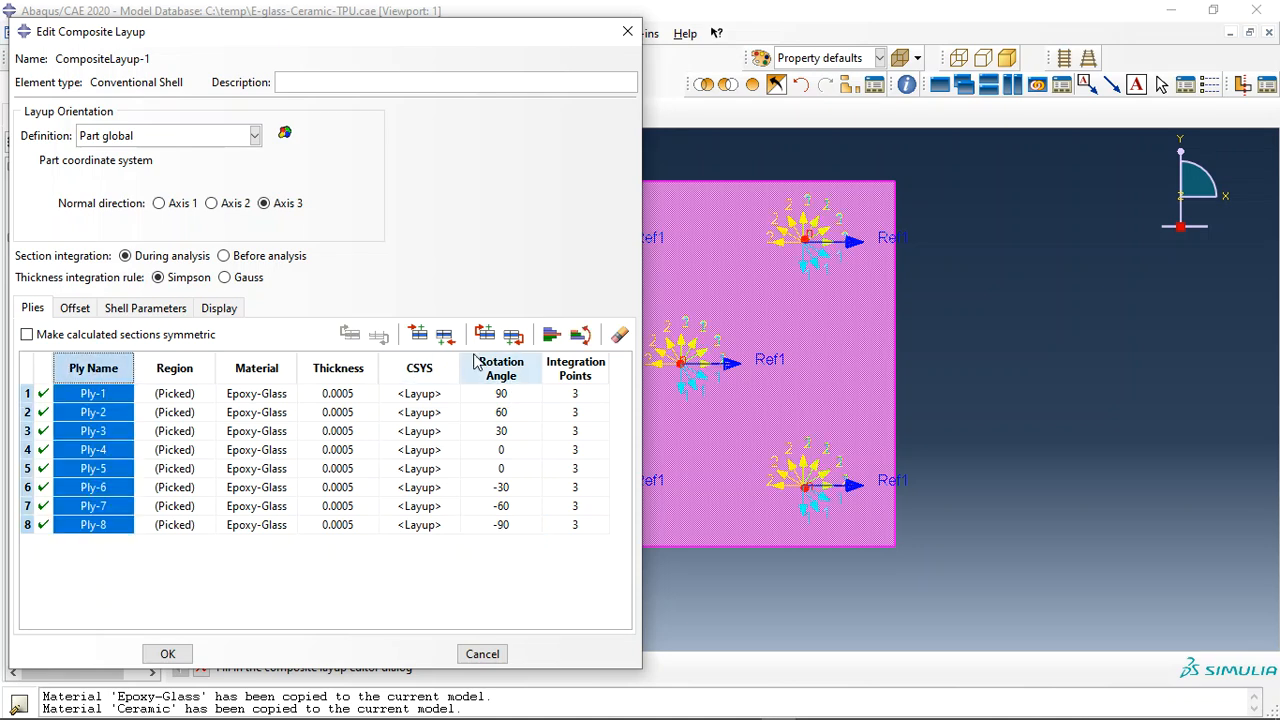
left_click(551, 335)
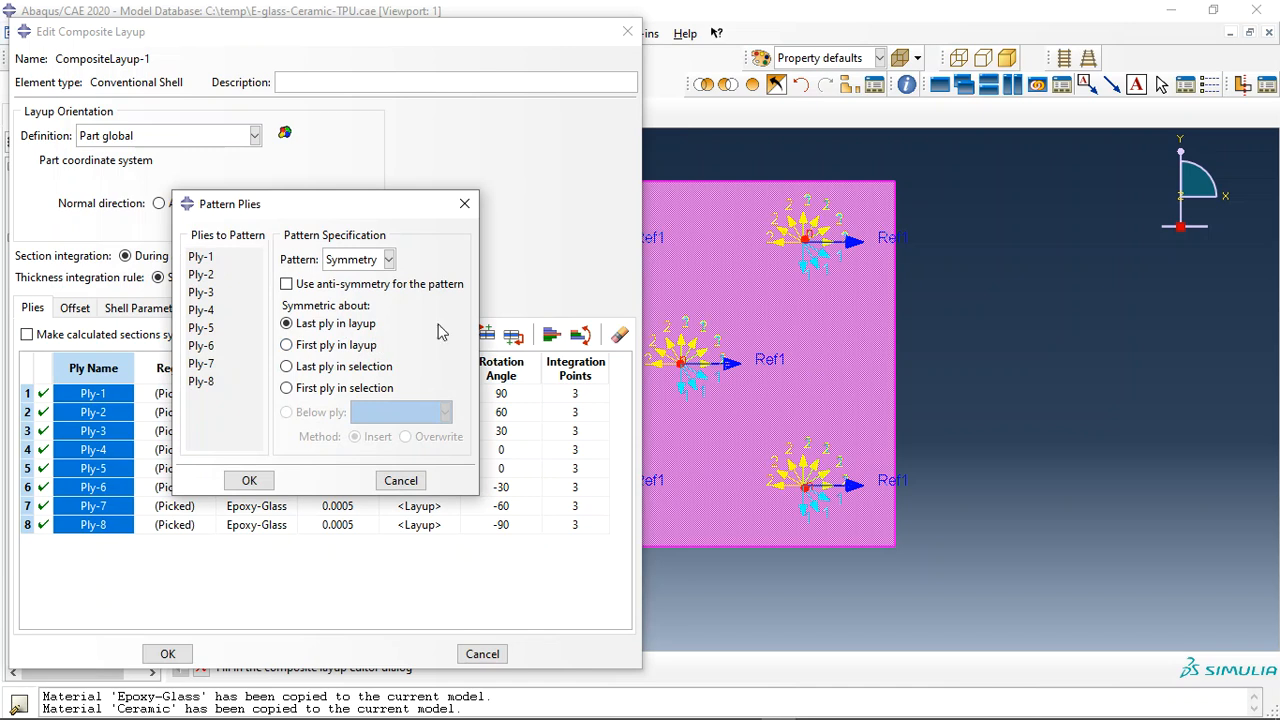
left_click(249, 480)
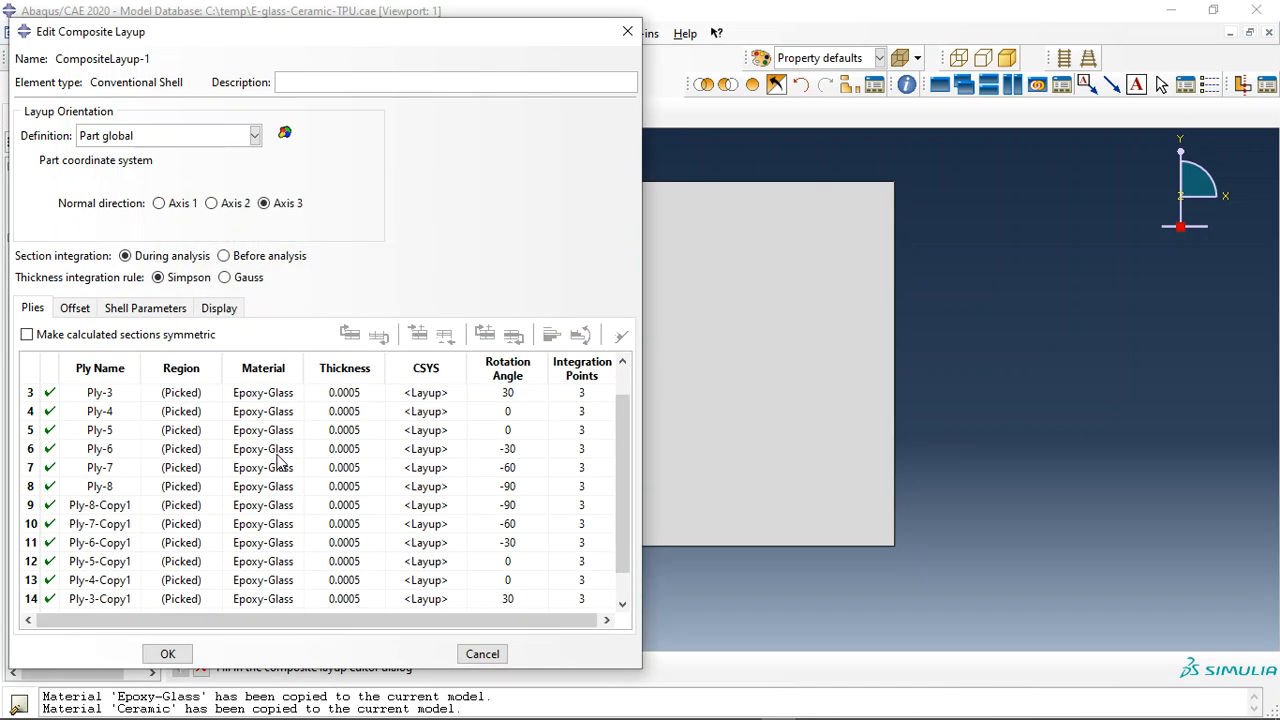
scroll(284, 458, "up", 2)
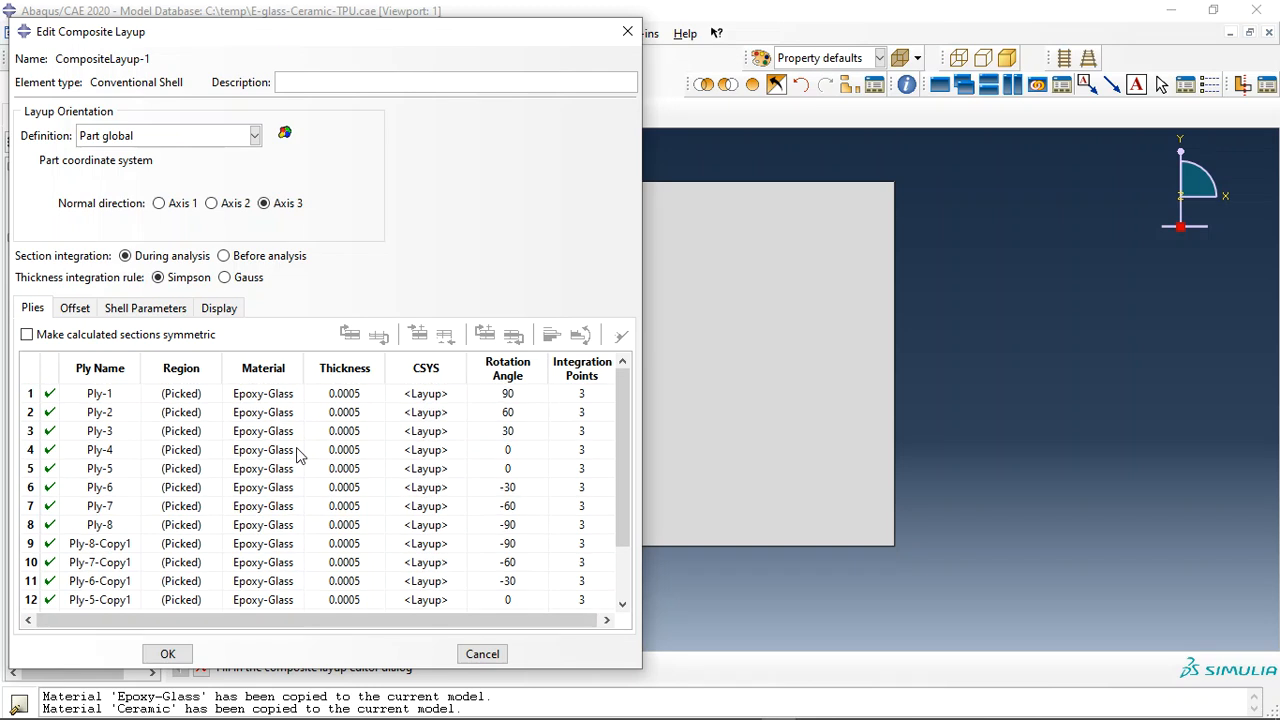
Set the layup's shell reference offset to the bottom surface and finish the composite layup
left_click(76, 308)
left_click(76, 396)
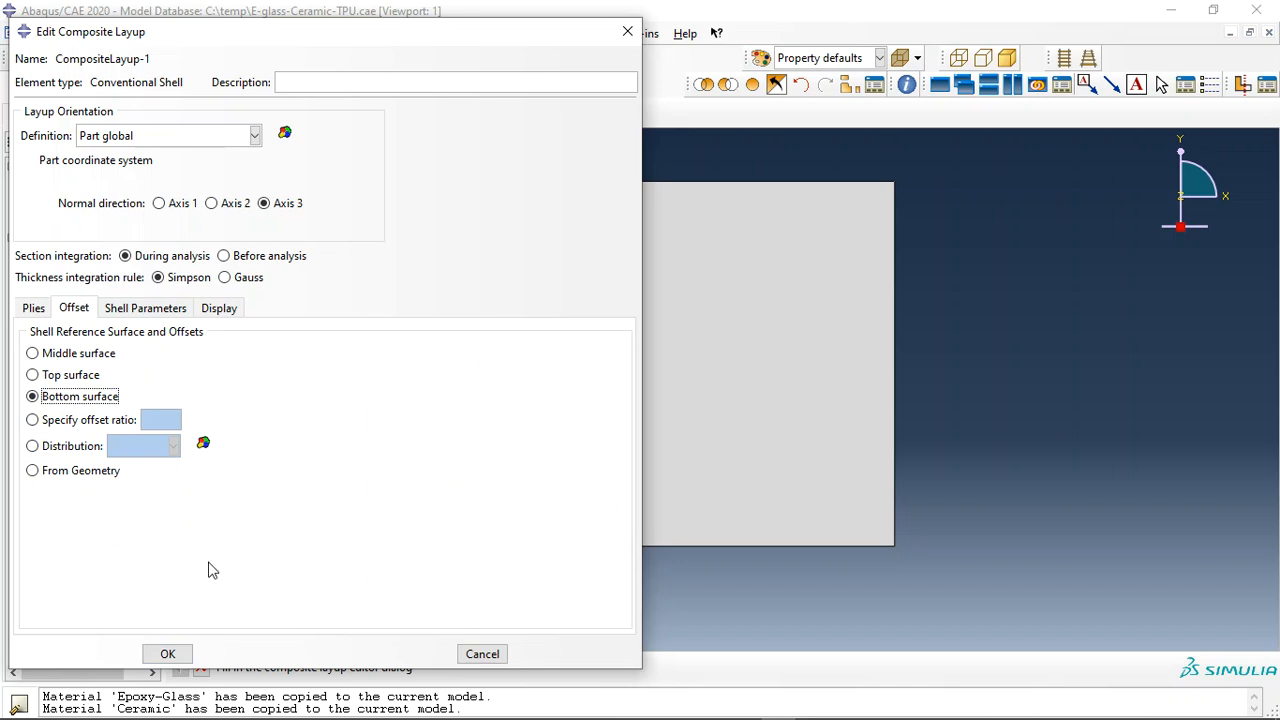
left_click(166, 654)
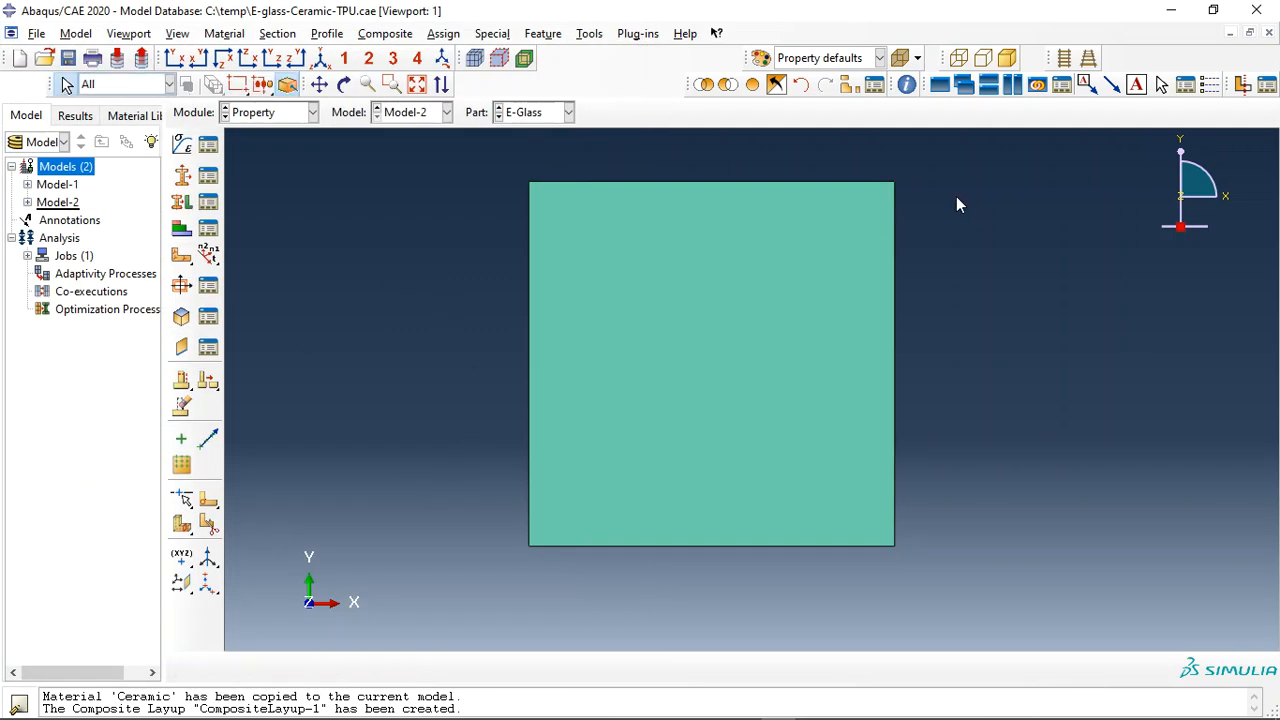
Query the ply stack plot of the E-Glass plate, examine the ply order, and return to the single part viewport
left_click(907, 86)
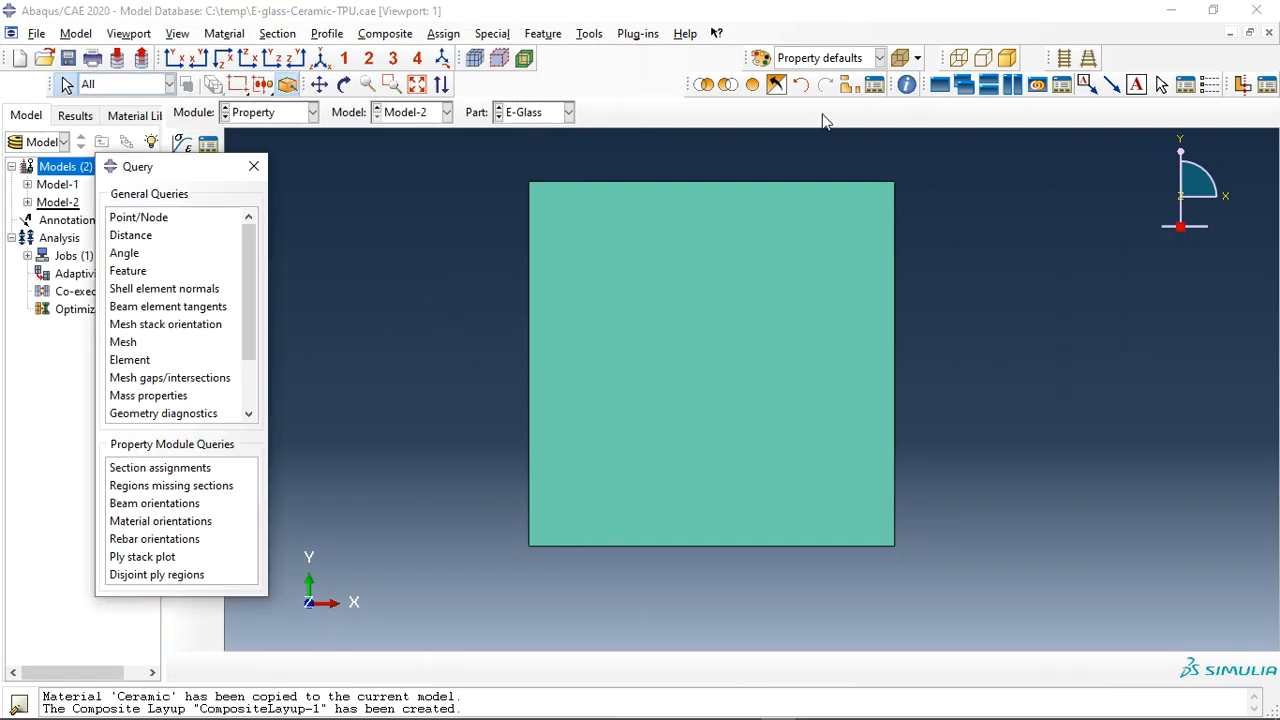
left_click(142, 557)
left_click(480, 390)
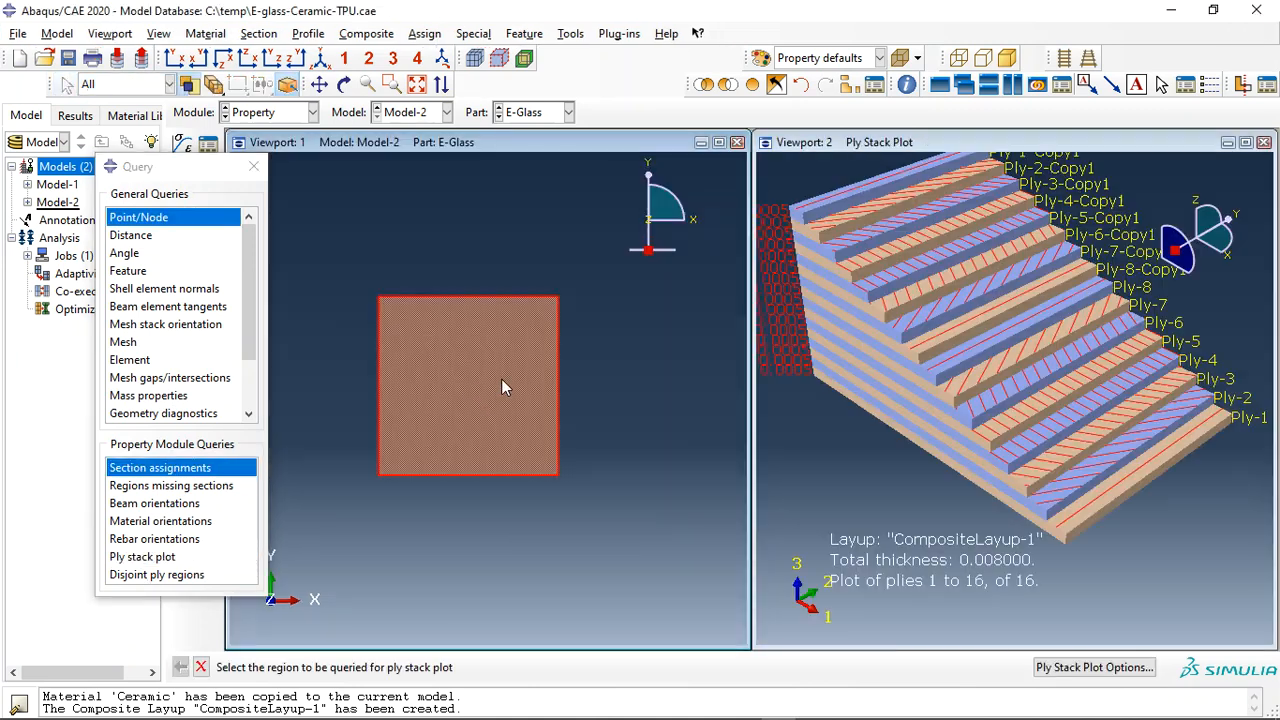
scroll(1007, 373, "up", 5)
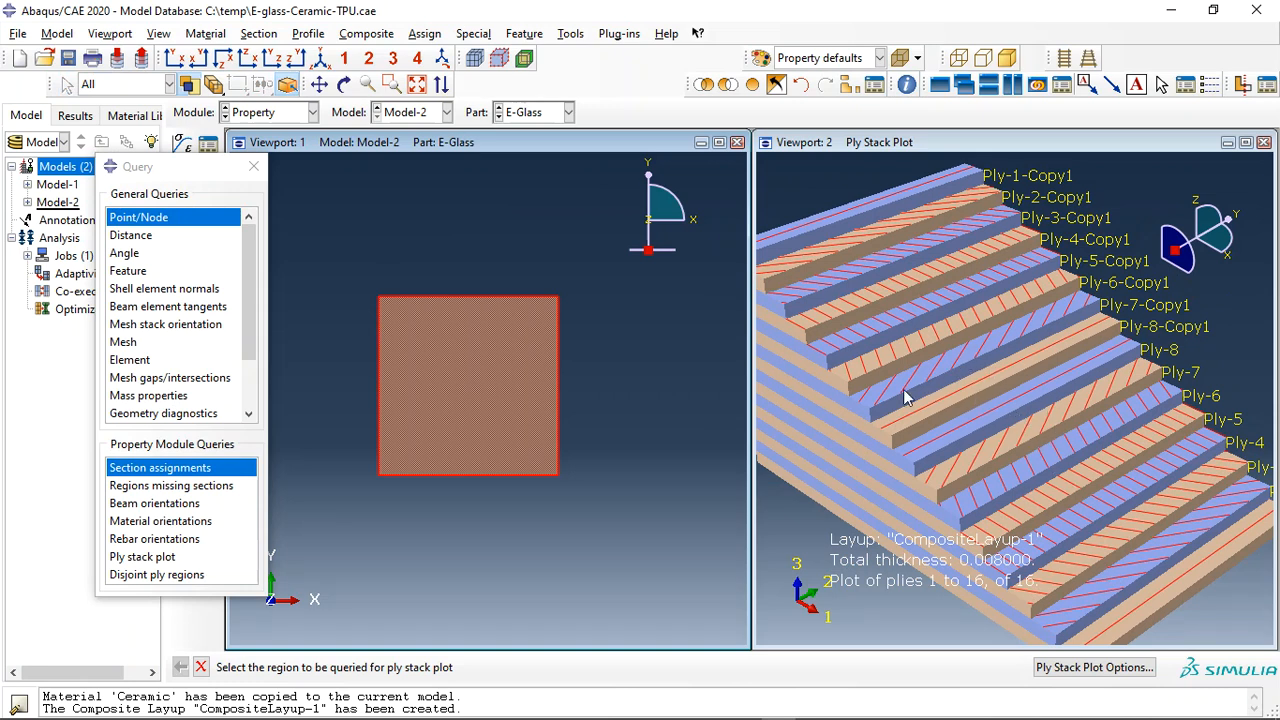
left_click(1264, 142)
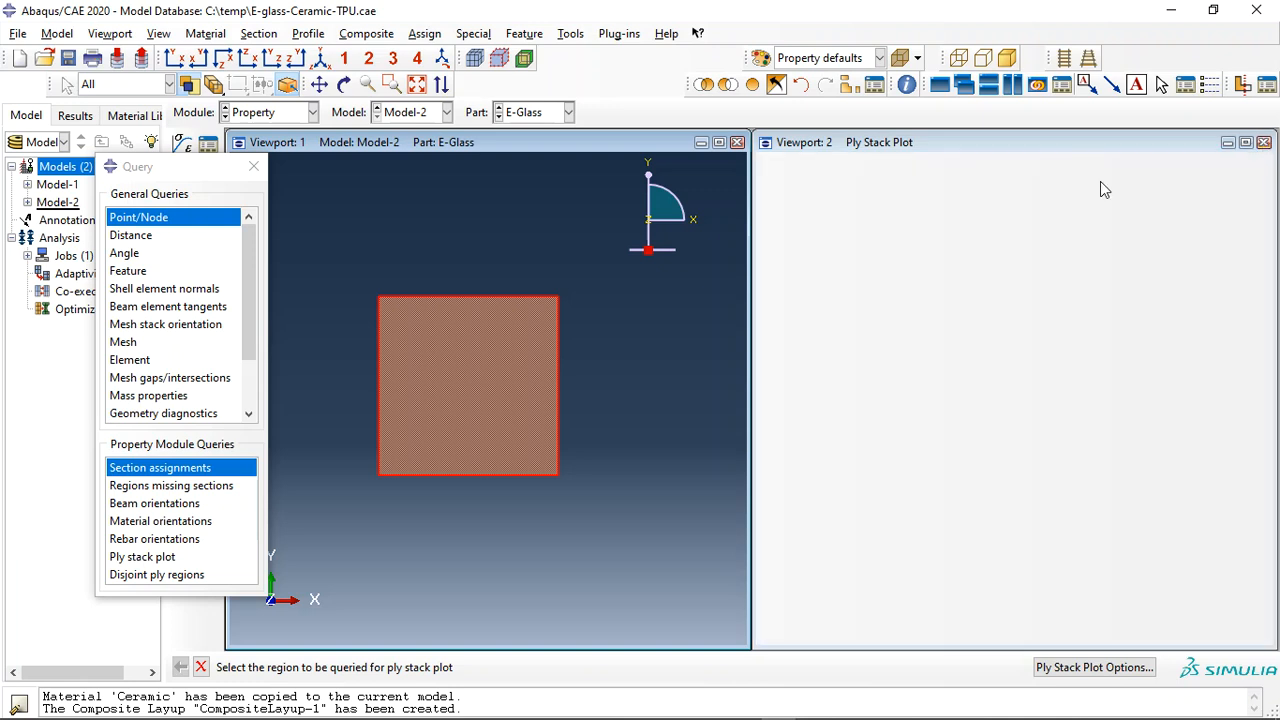
left_click(718, 143)
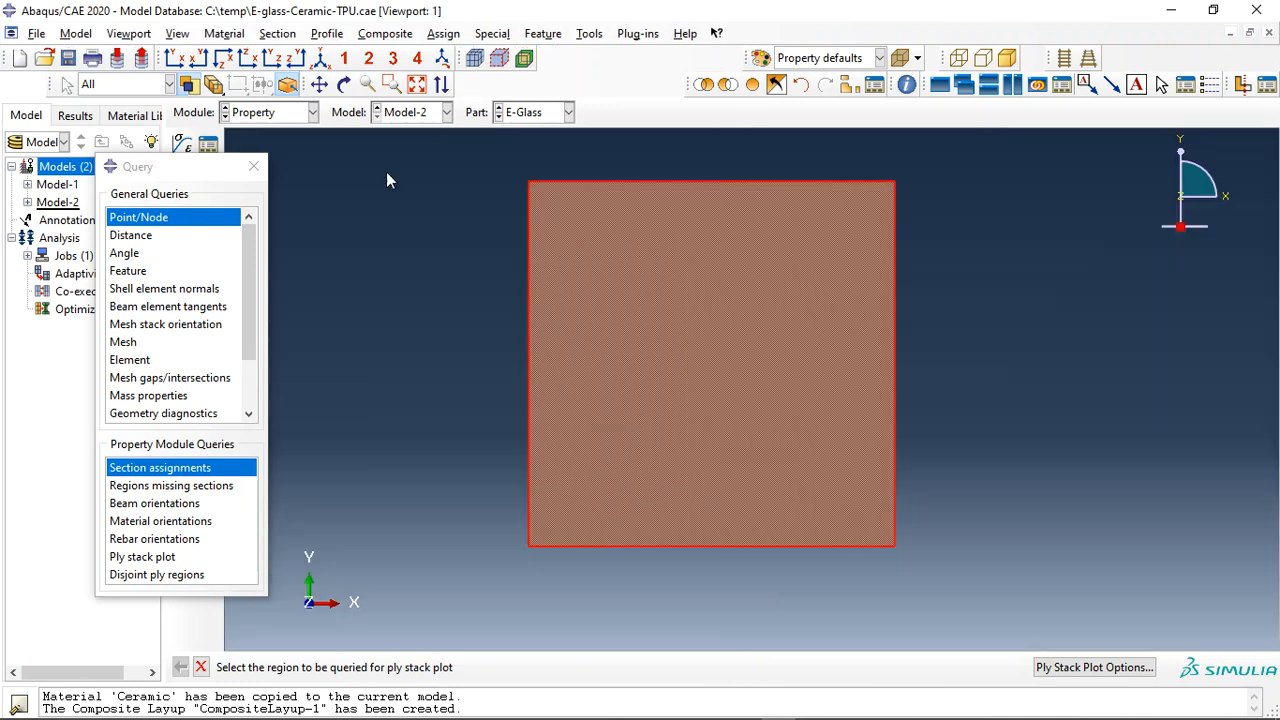
left_click(253, 166)
Switch to the Assembly module, open the assembly display options and colour the assembly by Parts
left_click(225, 116)
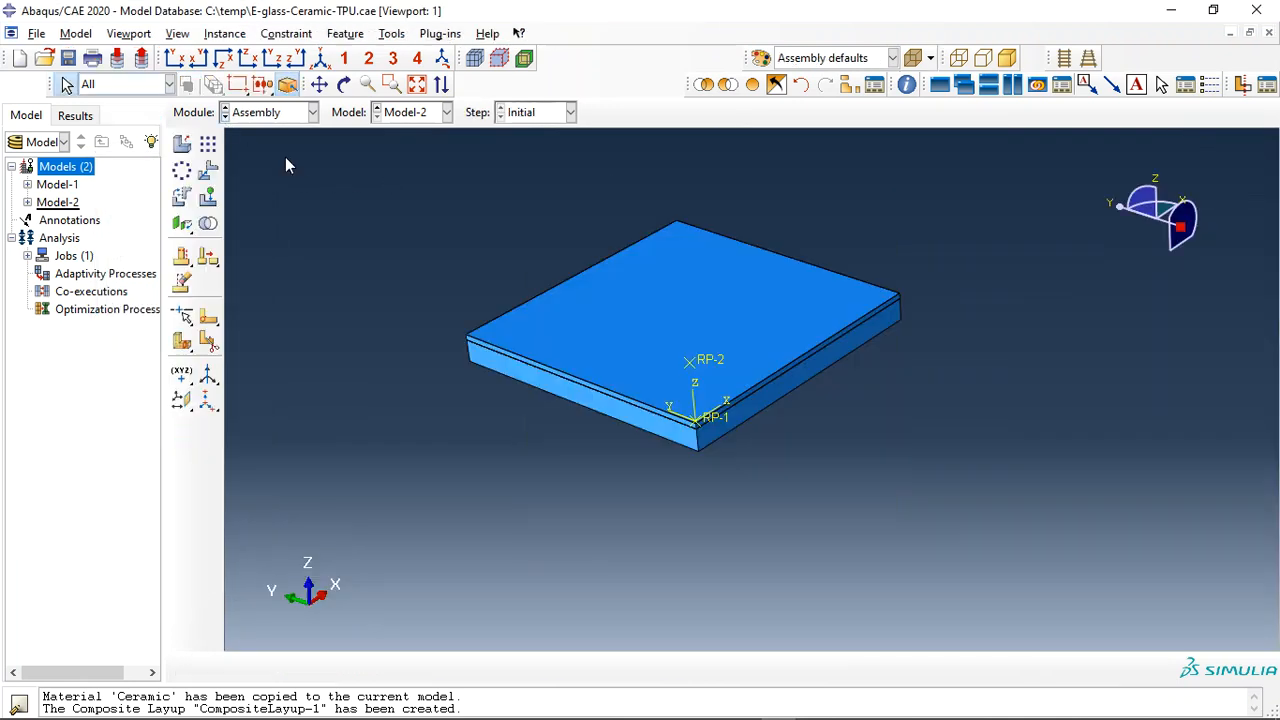
left_click(386, 35)
mouse_move(177, 38)
left_click(241, 380)
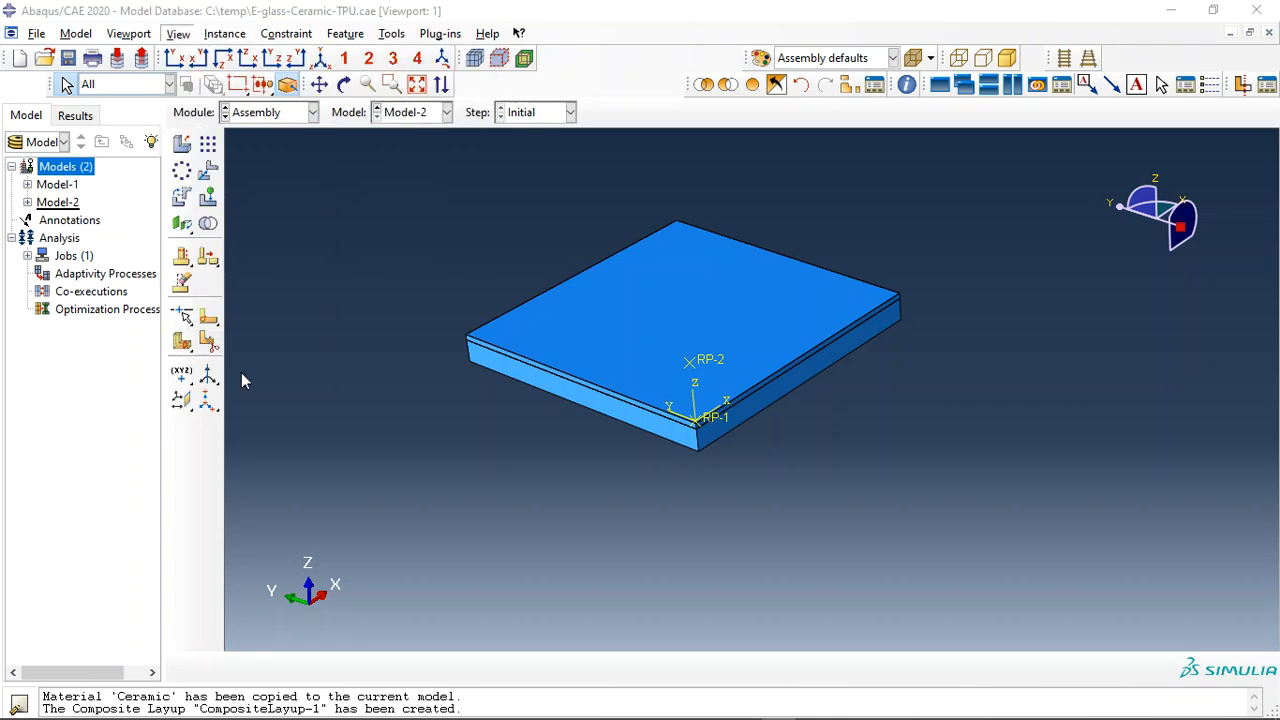
left_click(852, 58)
left_click(826, 94)
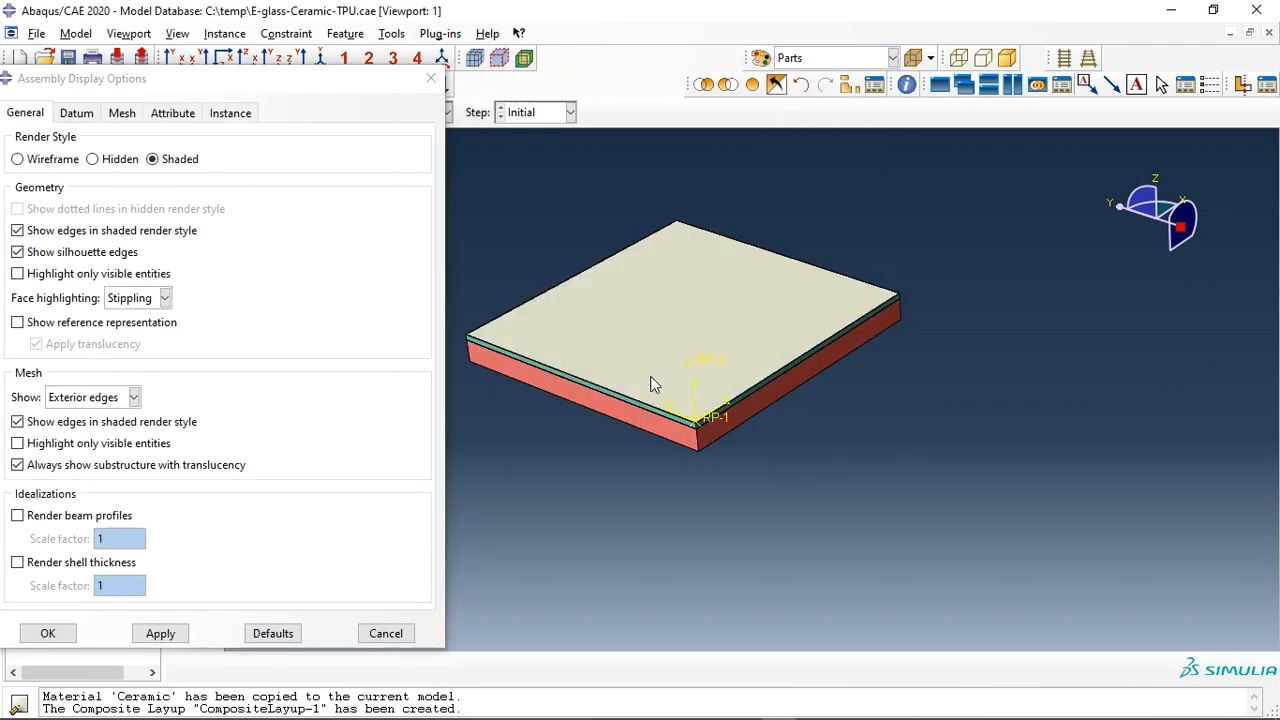
Render the shell thickness at scale factor 1 to examine the layer stack from the side, and turn the rendering off again
left_click(60, 563)
left_click(162, 631)
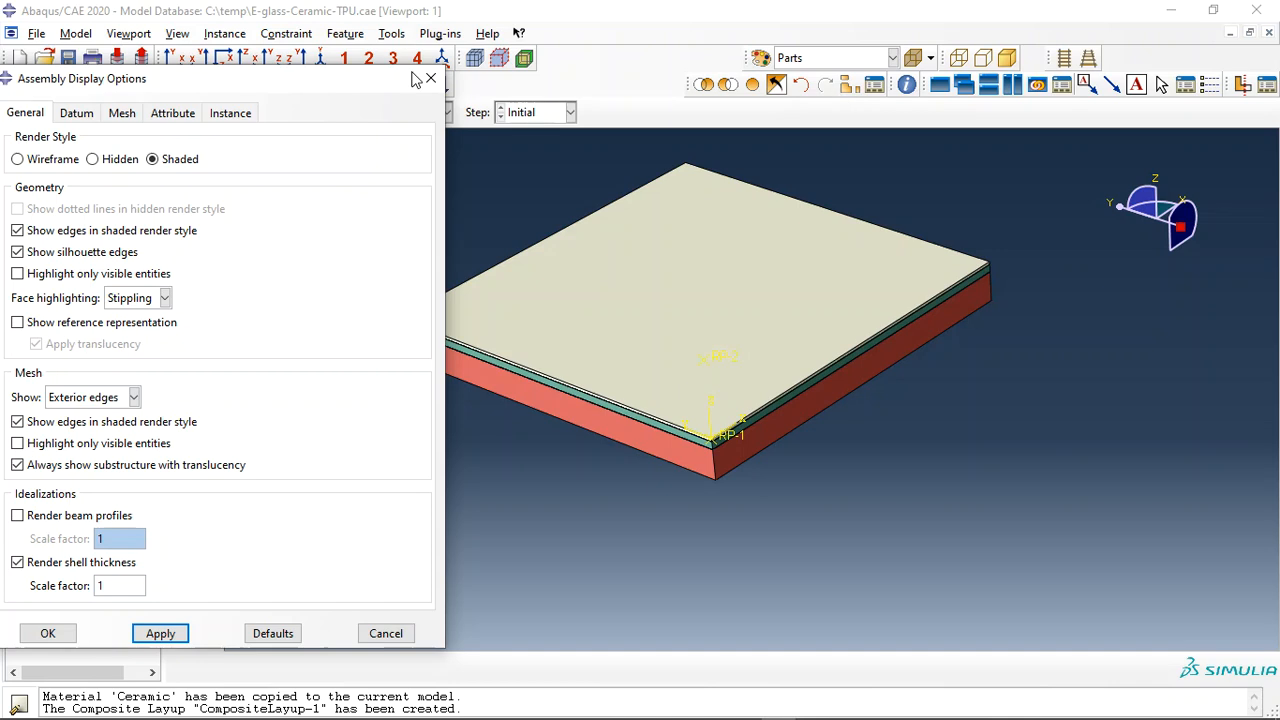
left_click_drag(377, 79, 357, 129)
left_click(343, 85)
left_click_drag(640, 320, 746, 337)
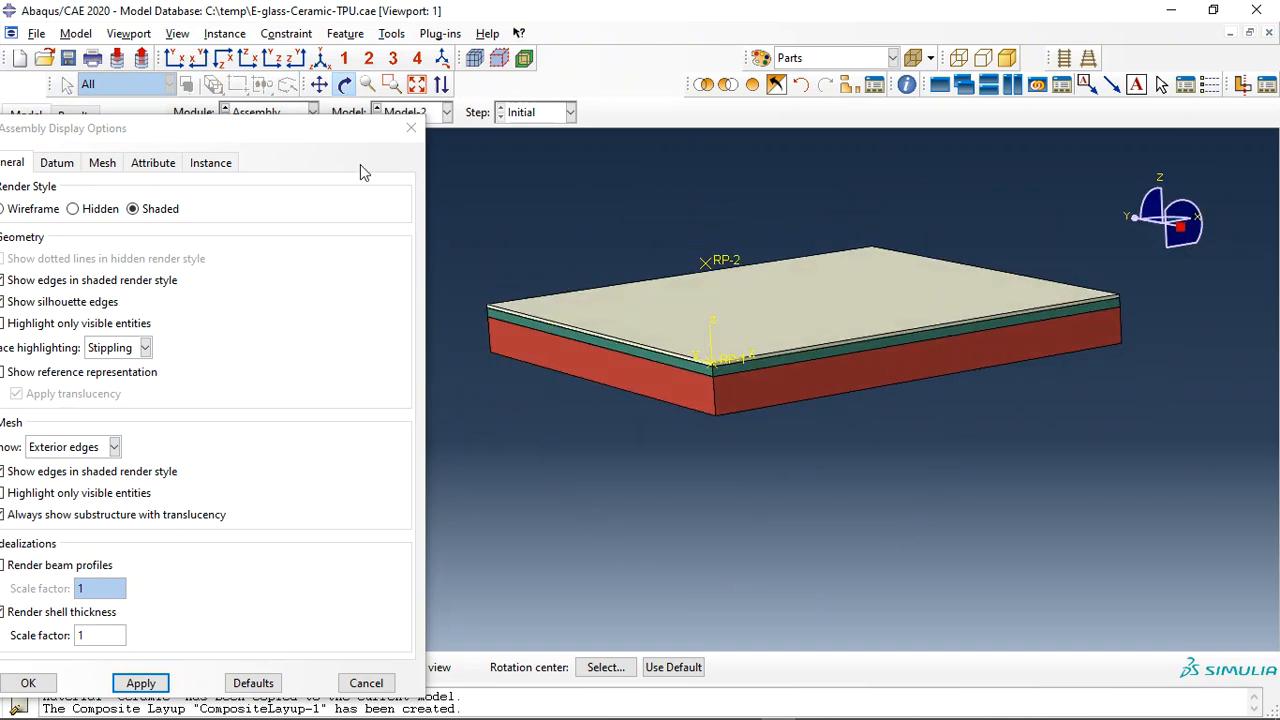
left_click_drag(360, 129, 480, 77)
left_click(150, 563)
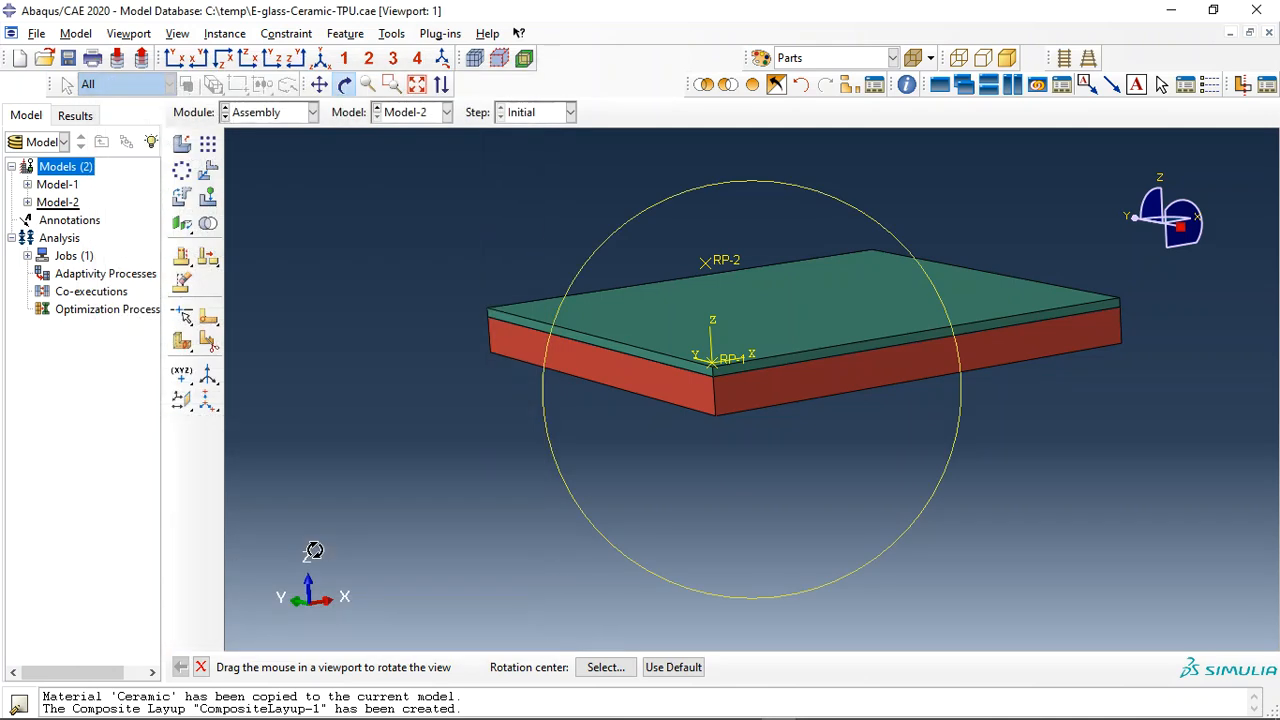
key("Escape")
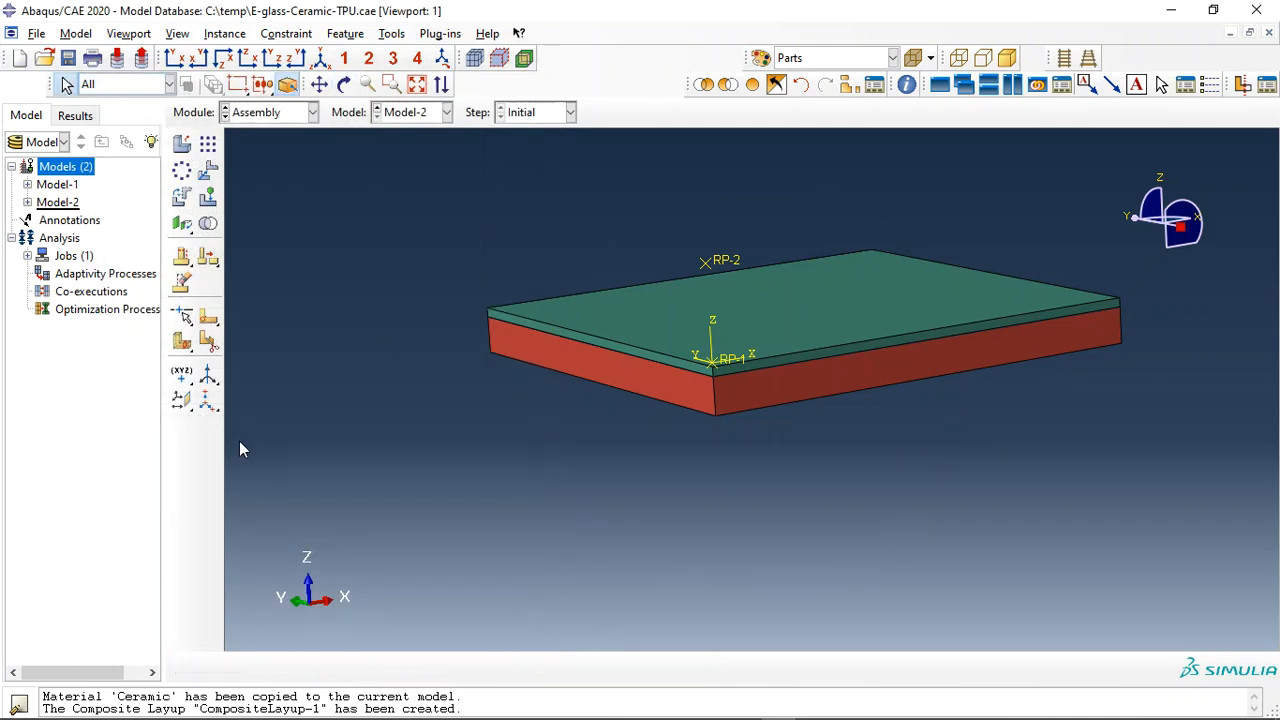
Create a Dynamic, Explicit step named Step-1 after the Initial step, with a time period of 0.002
left_click(226, 116)
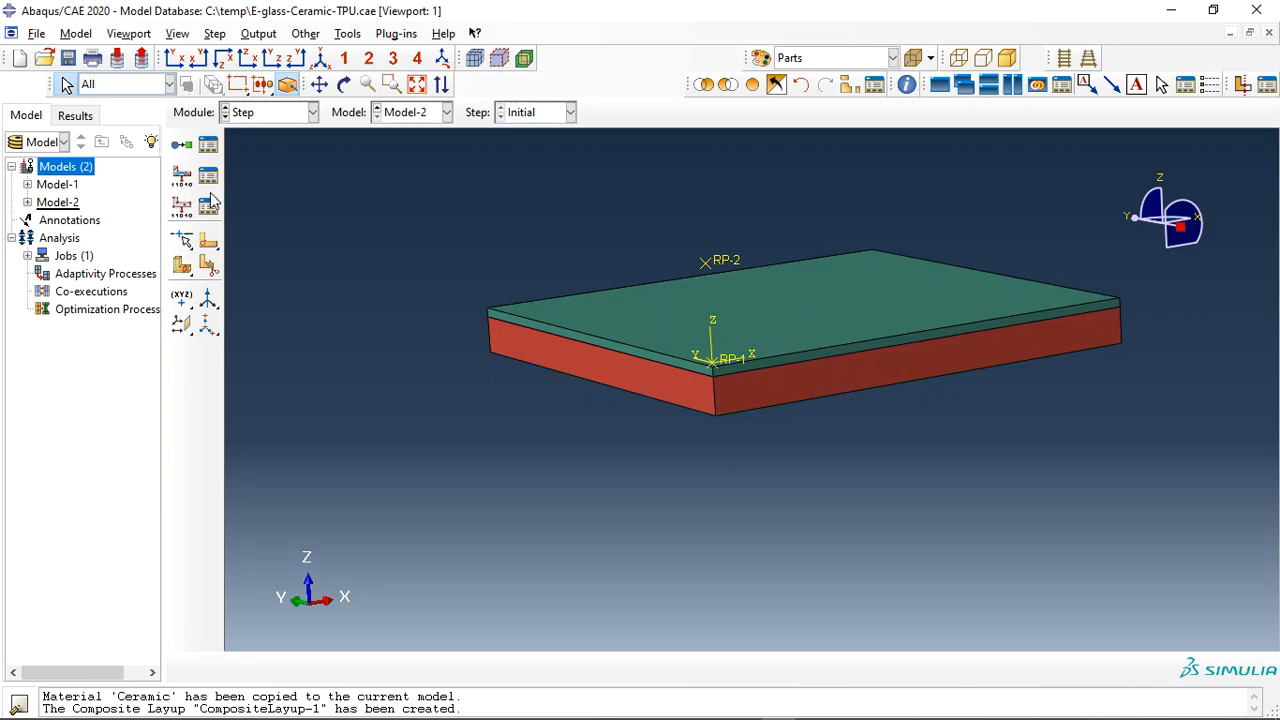
left_click(181, 144)
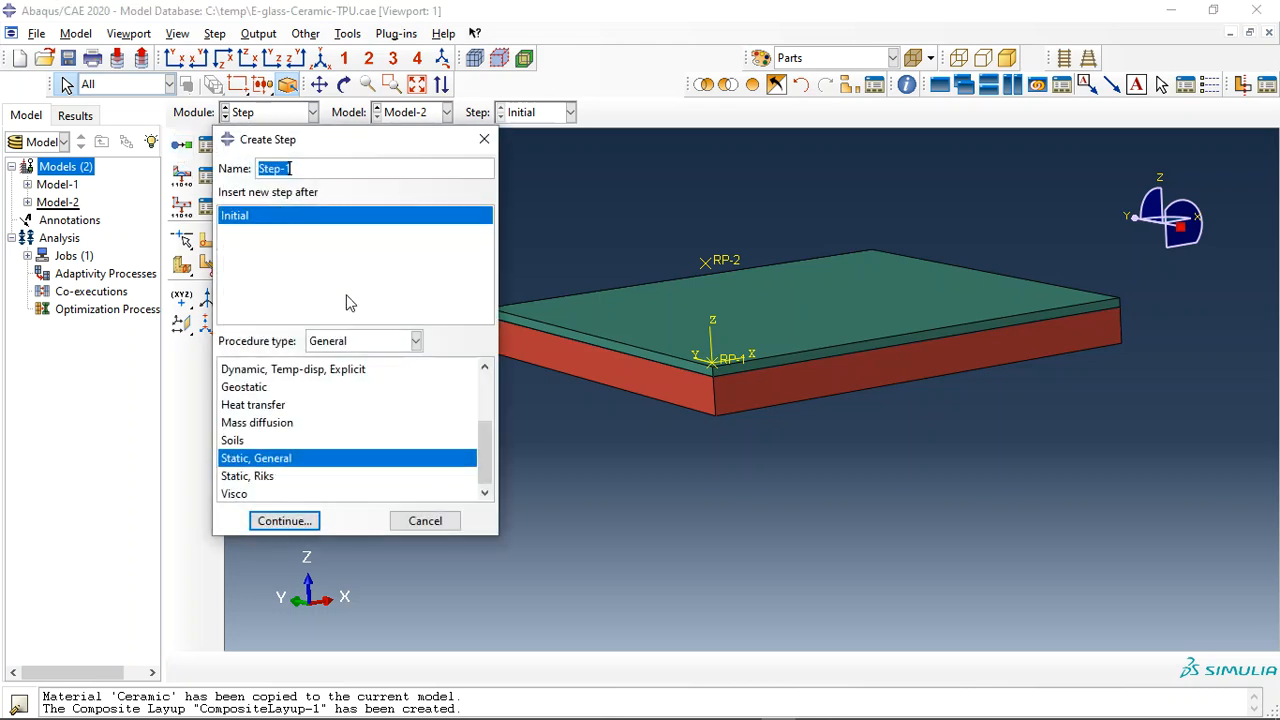
scroll(285, 400, "up", 2)
left_click(284, 403)
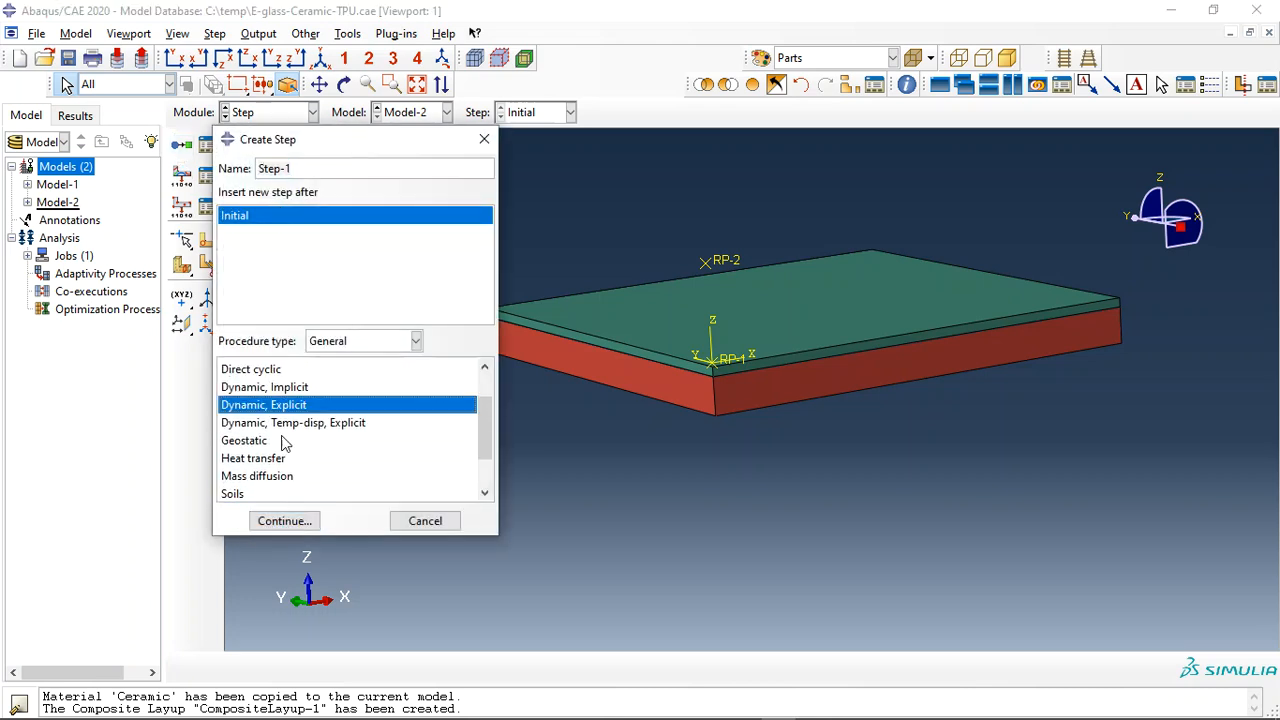
left_click(285, 520)
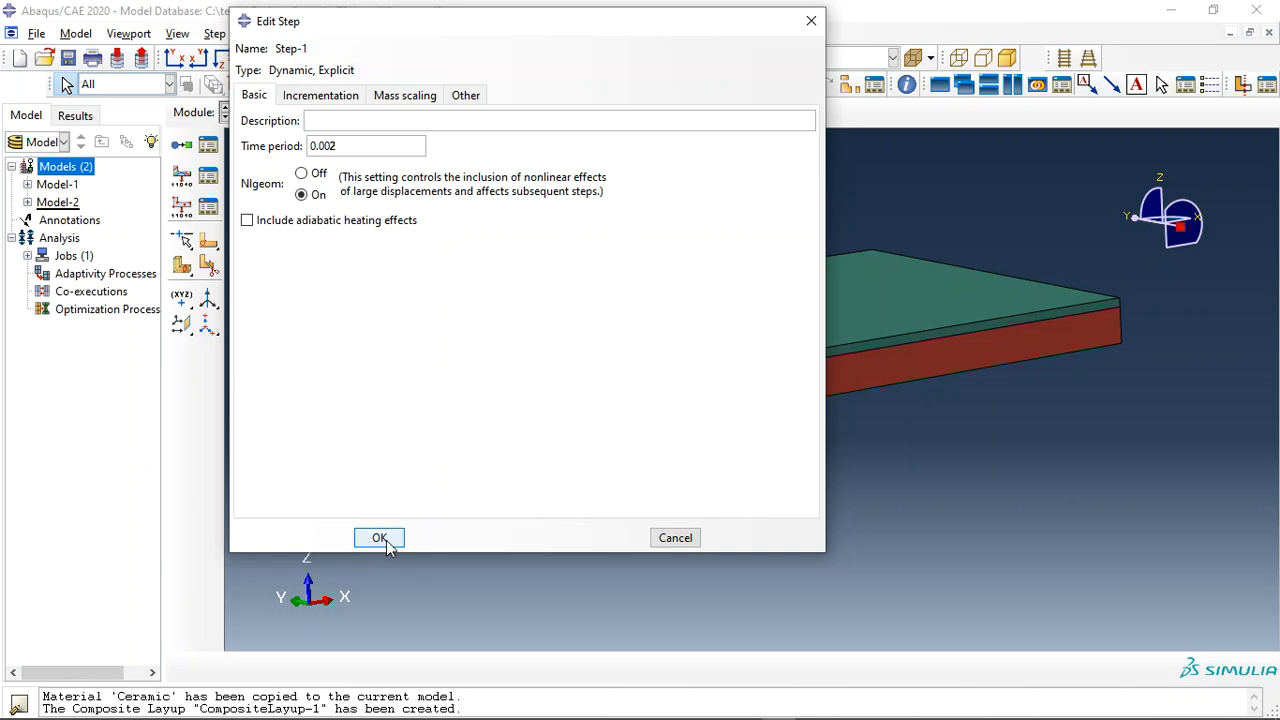
left_click(396, 103)
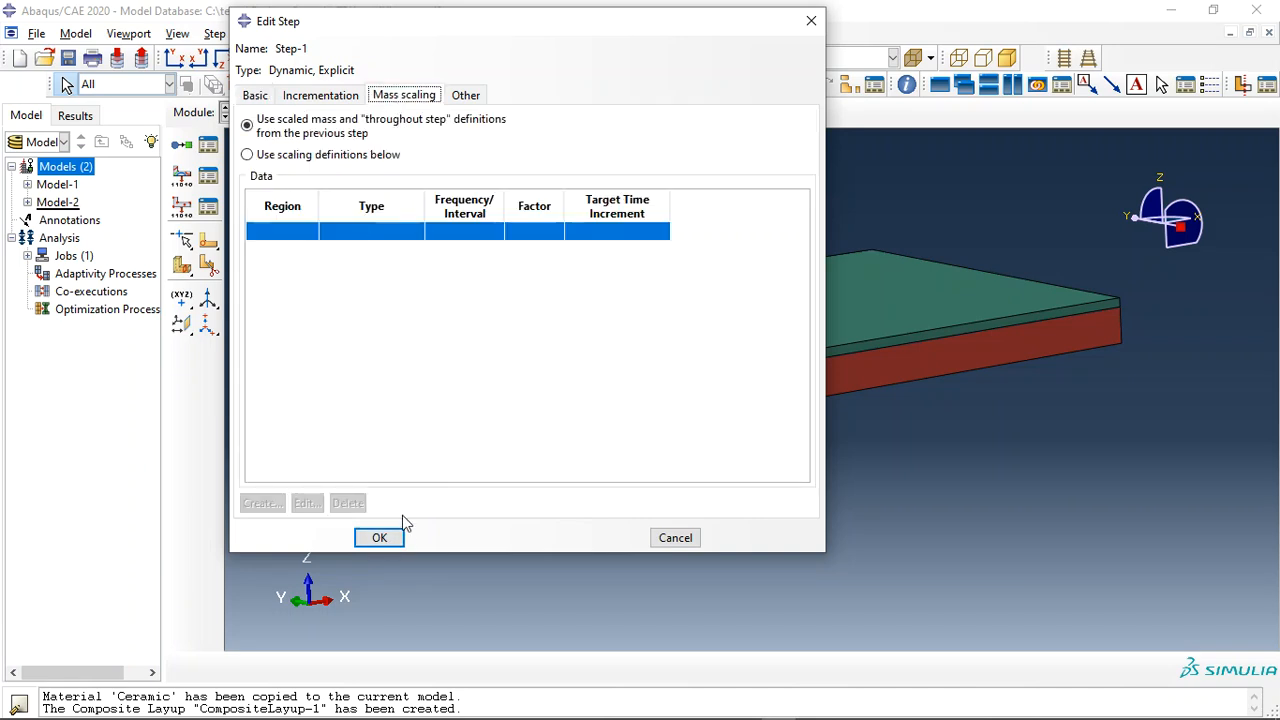
left_click(379, 537)
Set the F-Output-1 field output request to 100 evenly spaced time intervals
left_click(210, 176)
left_click(596, 170)
left_click_drag(578, 153, 563, 161)
type("100")
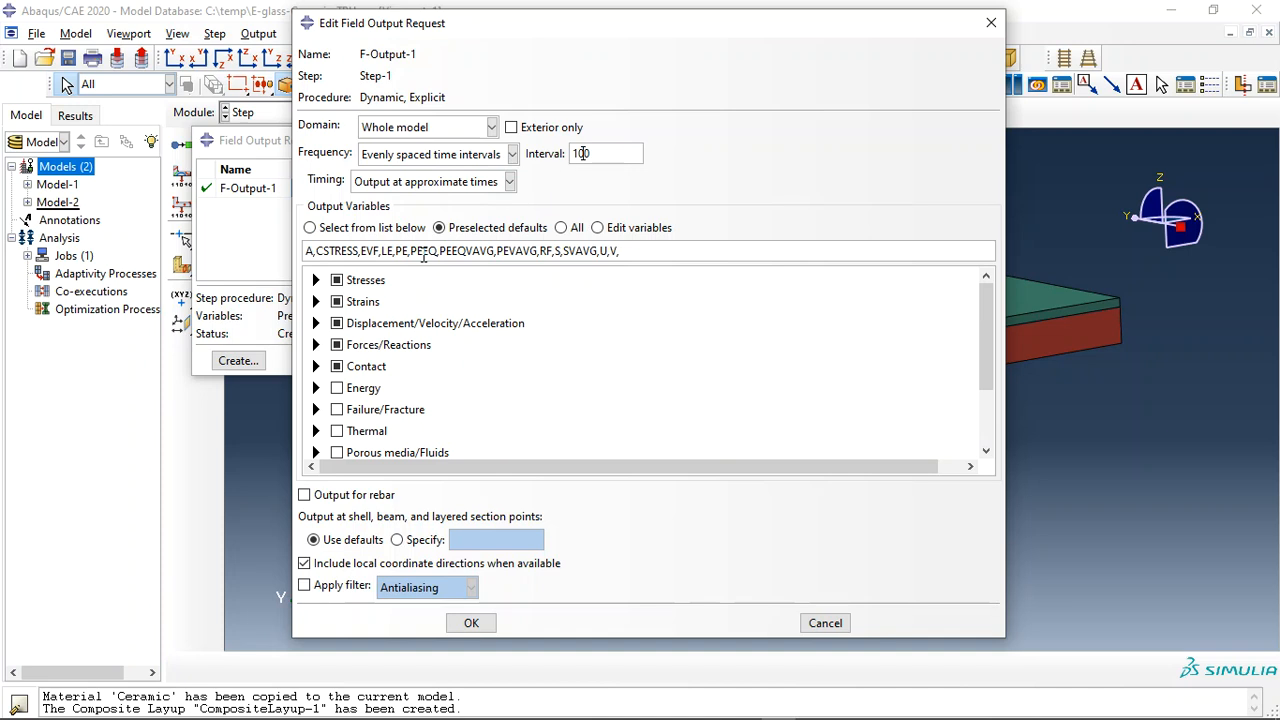
Remove the Eulerian variables SVAVG, PEVAVG, PEEQVAVG and EVF from the field output request
left_click(316, 280)
left_click(371, 318)
left_click(316, 280)
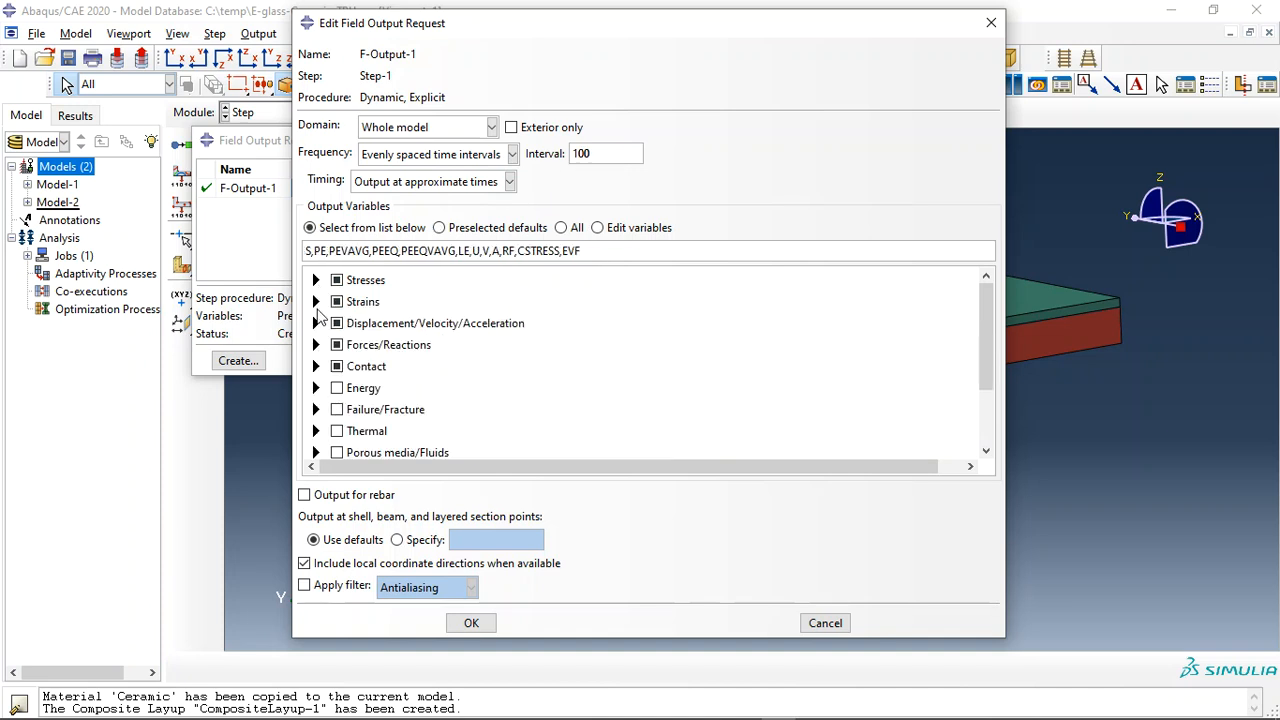
left_click(316, 301)
left_click(369, 374)
left_click(358, 426)
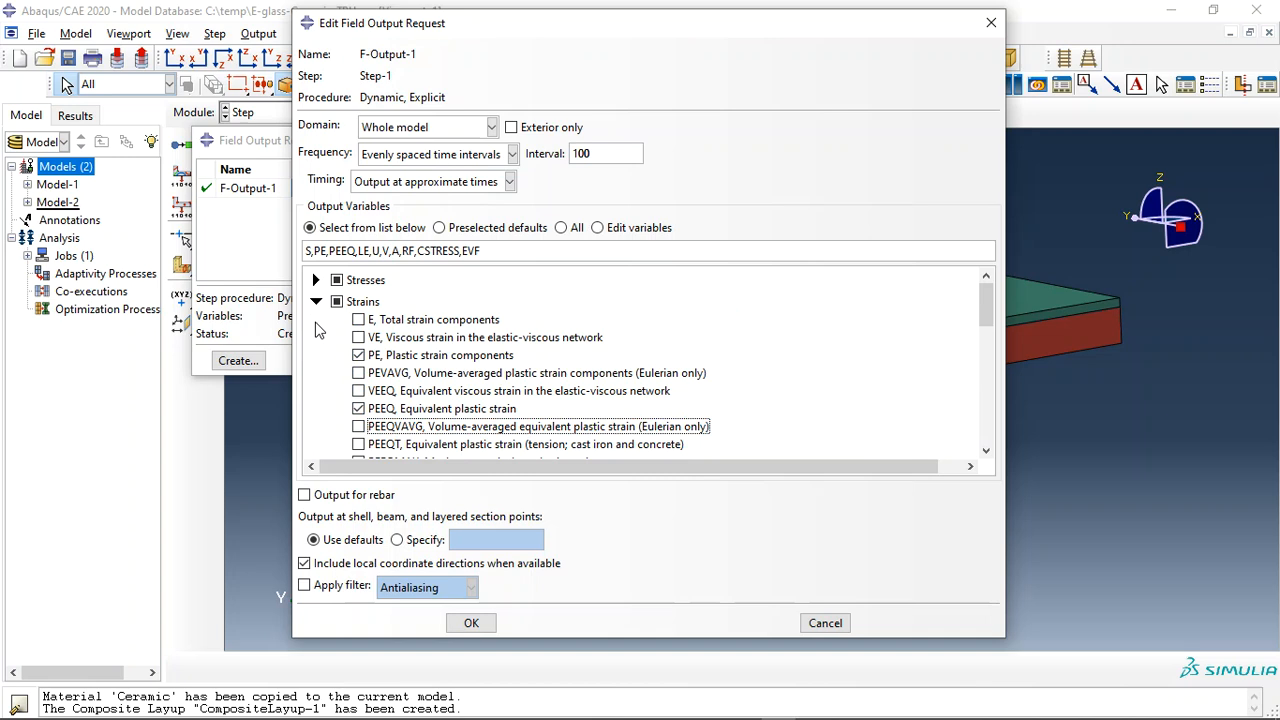
left_click(316, 301)
scroll(330, 350, "down", 1)
left_click(337, 439)
Add the IWCONWEP variable from the Forces/Reactions group to the field output request
left_click(316, 353)
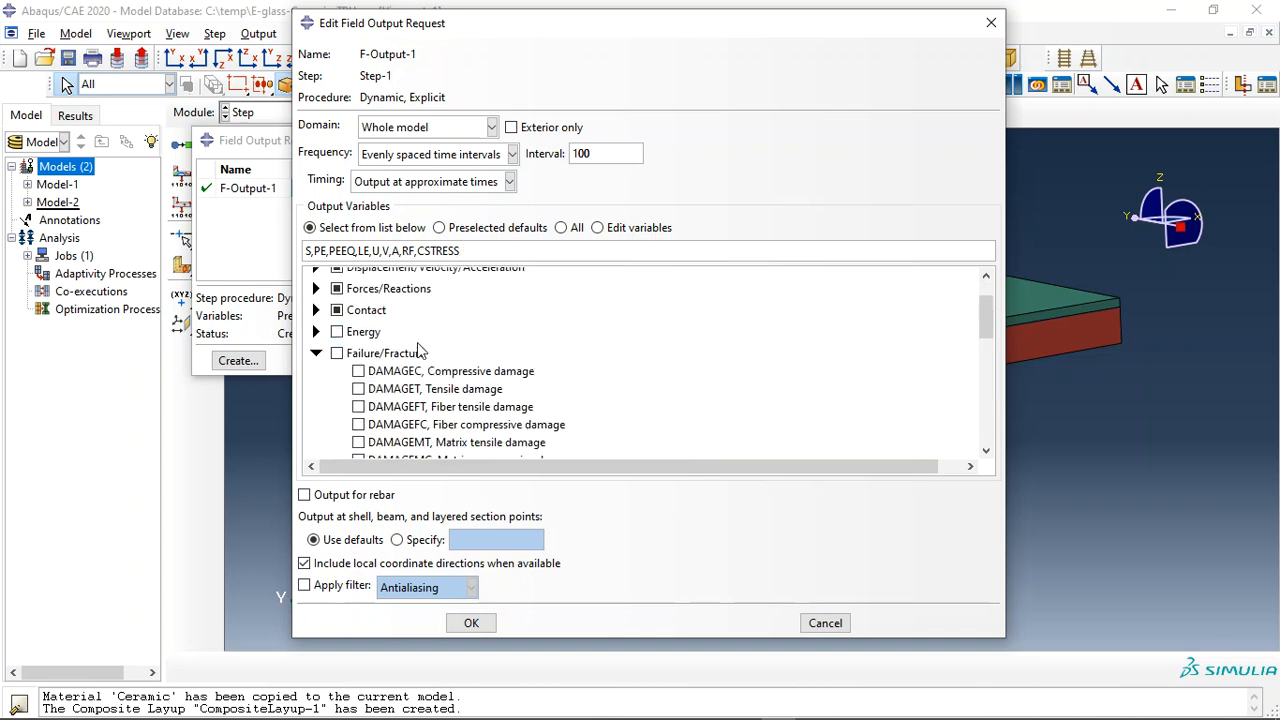
left_click(316, 353)
left_click(316, 288)
scroll(420, 333, "down", 1)
scroll(400, 340, "down", 1)
left_click(358, 351)
scroll(330, 320, "up", 3)
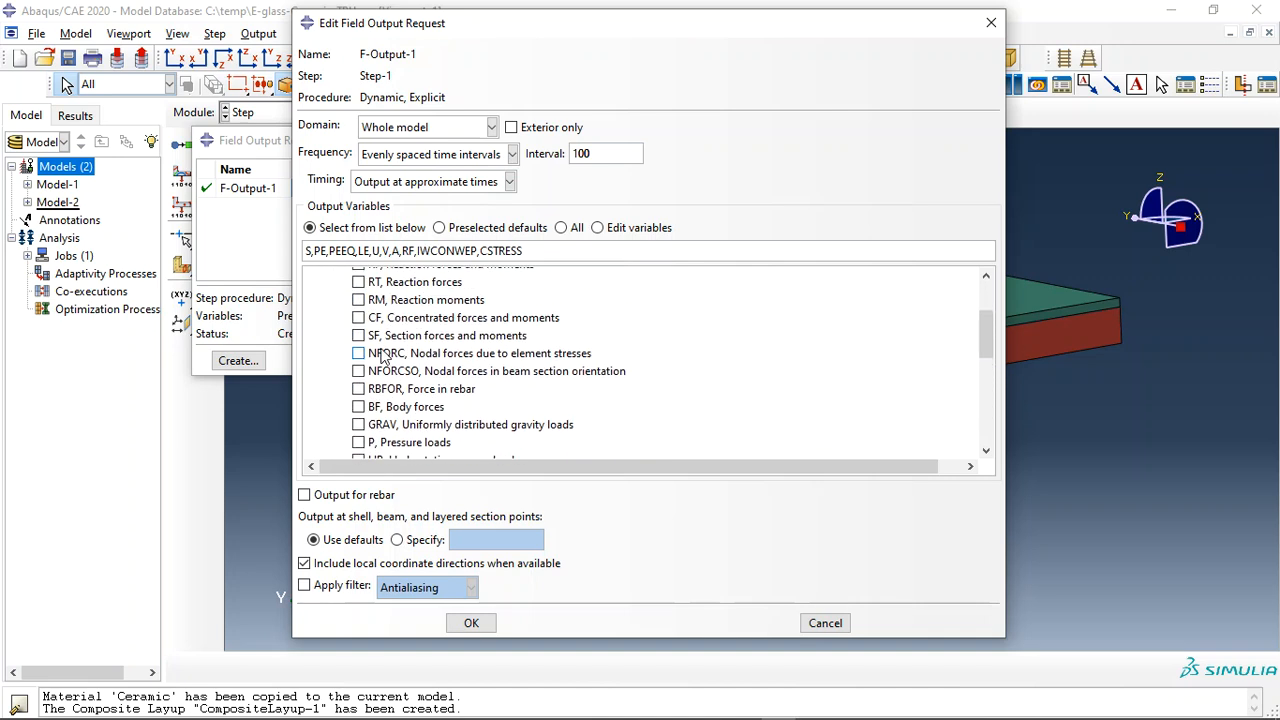
left_click(316, 288)
Add the Failure/Fracture variables DMICRT, DMICRTMAX and EDMICRTMAX to the field output request
scroll(325, 335, "down", 1)
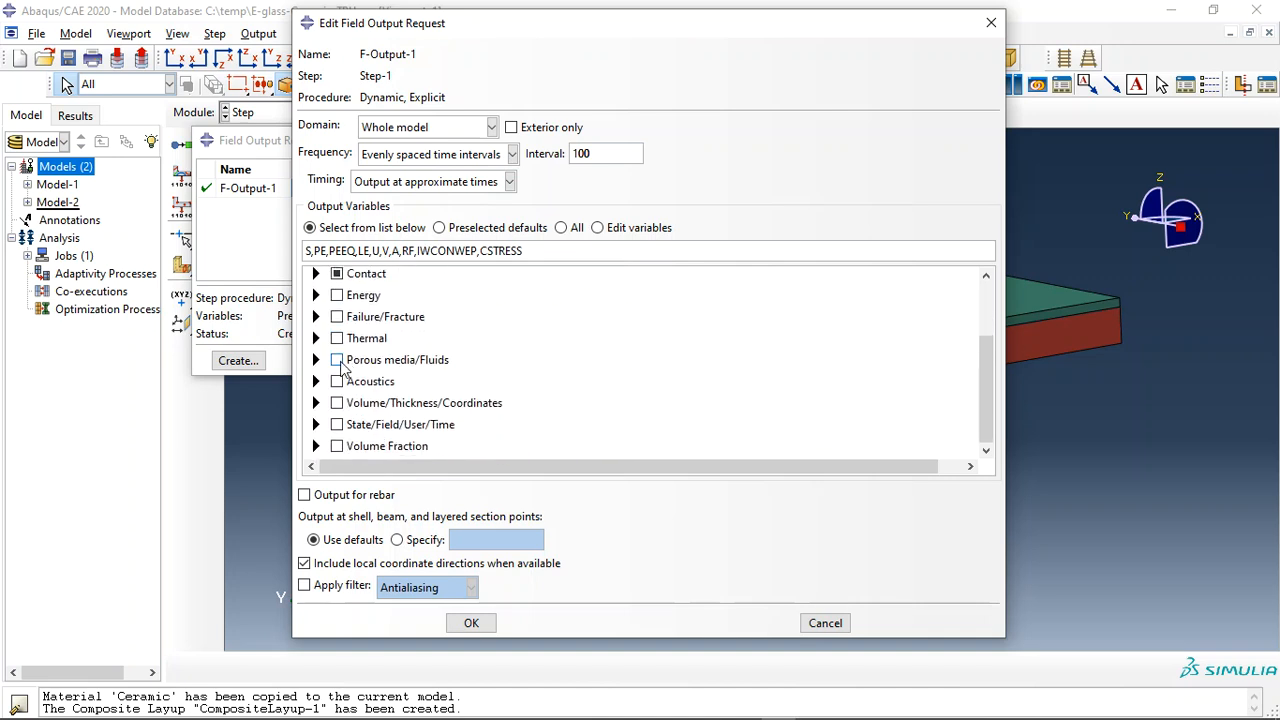
left_click(316, 316)
scroll(340, 340, "down", 3)
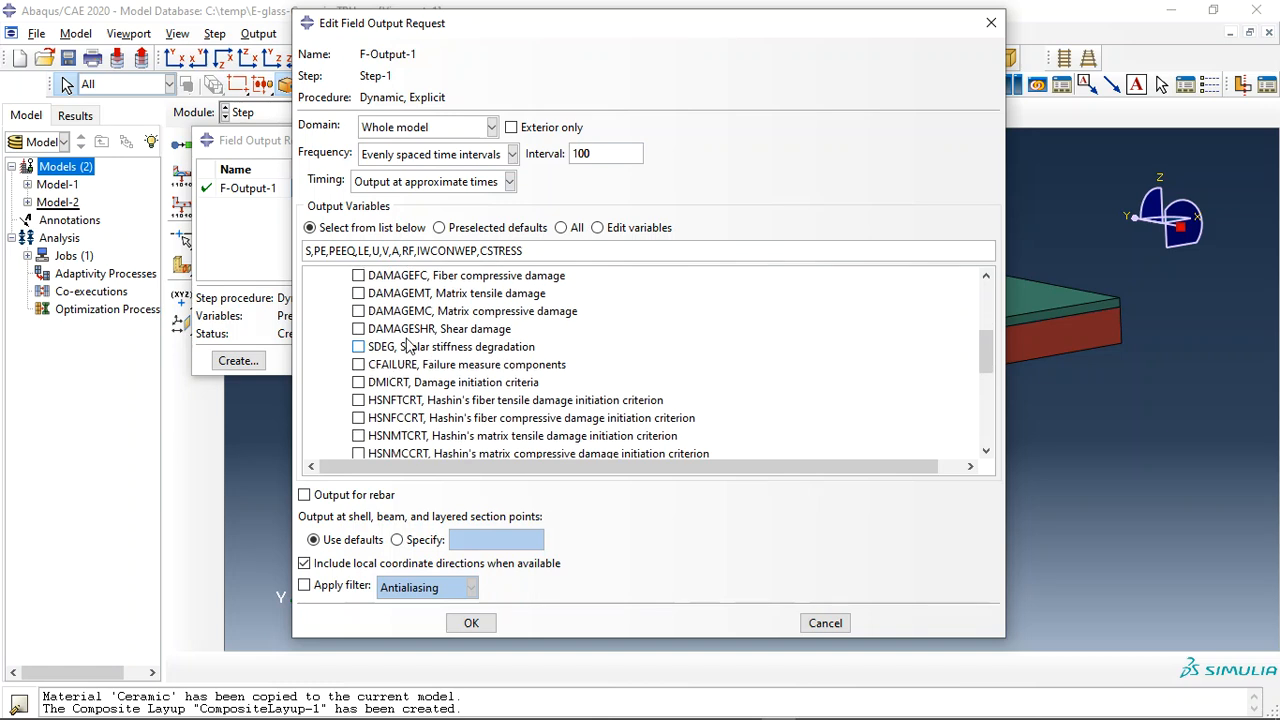
left_click(396, 384)
scroll(395, 370, "down", 5)
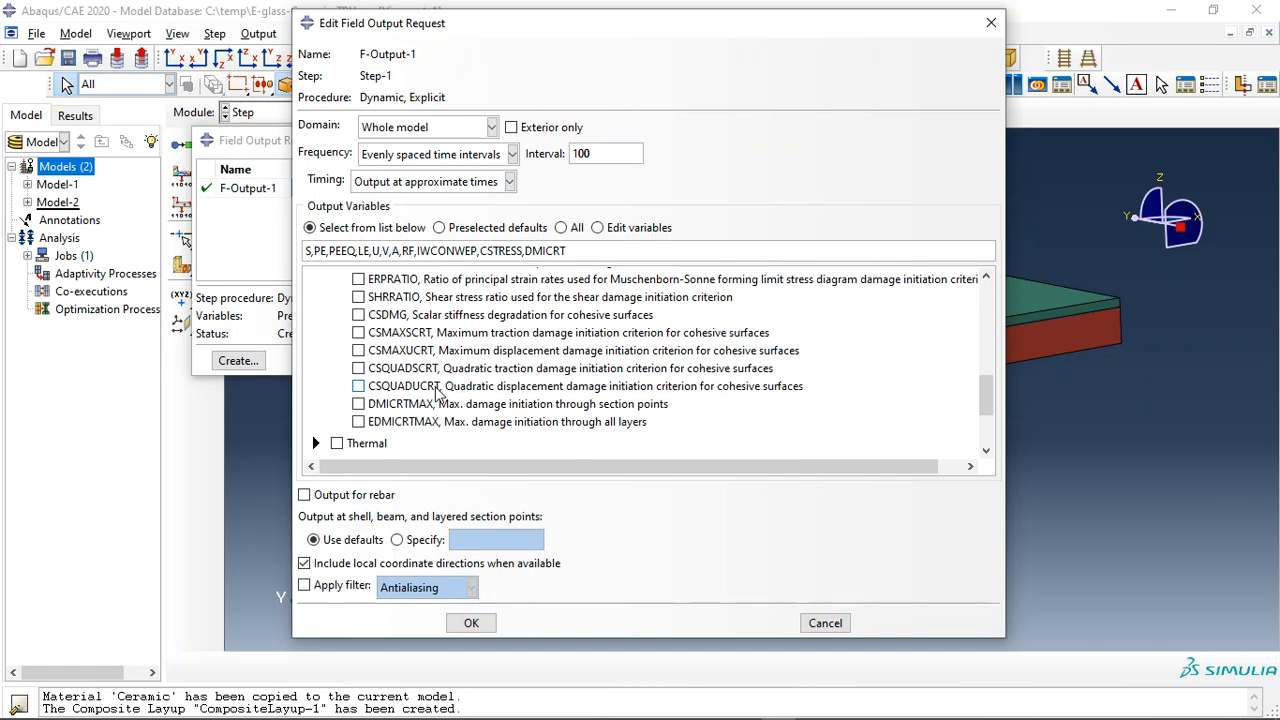
left_click(376, 334)
left_click(376, 316)
Add the STATUS variable from the State/Field/User/Time group and save the field output request
scroll(356, 358, "down", 1)
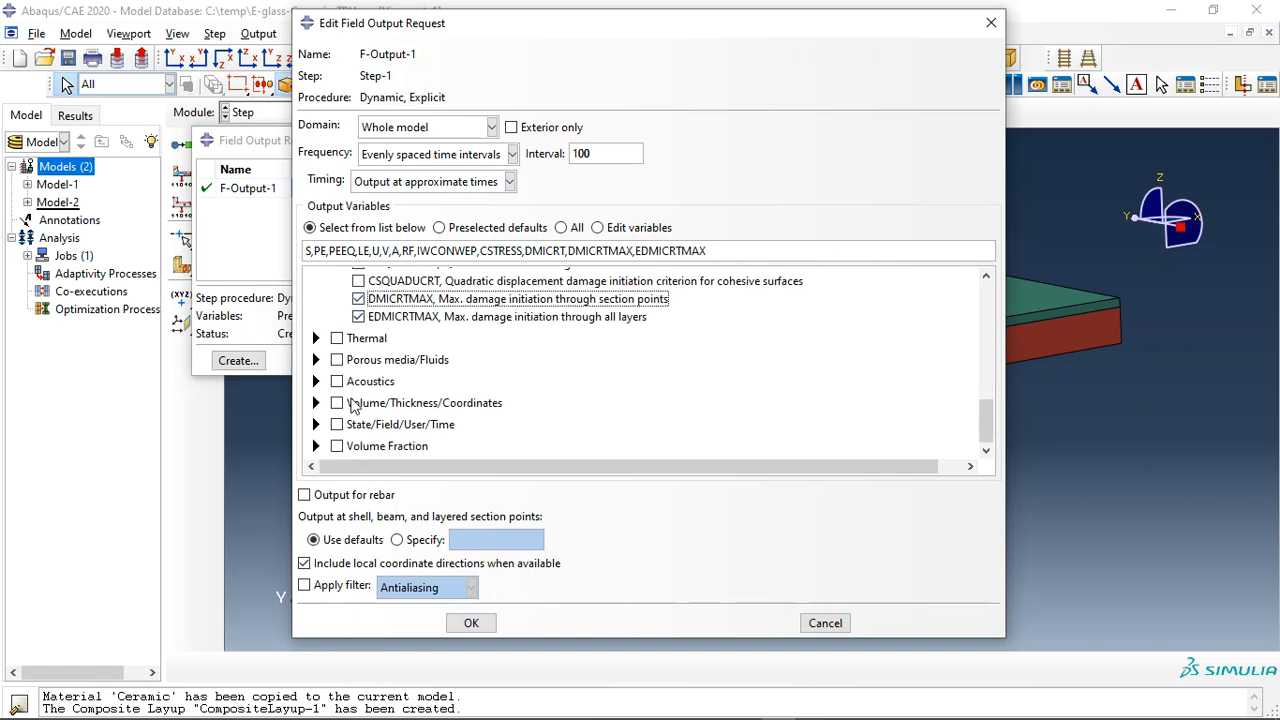
left_click(318, 425)
scroll(385, 410, "down", 3)
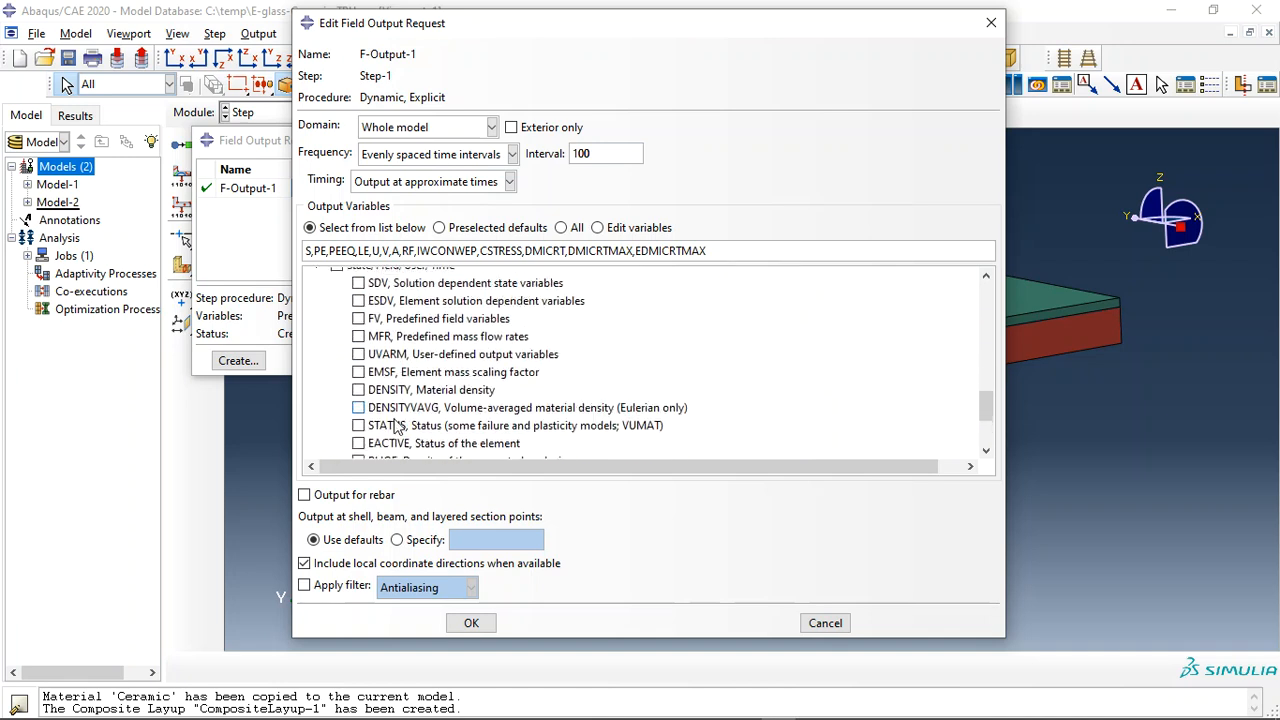
left_click(390, 415)
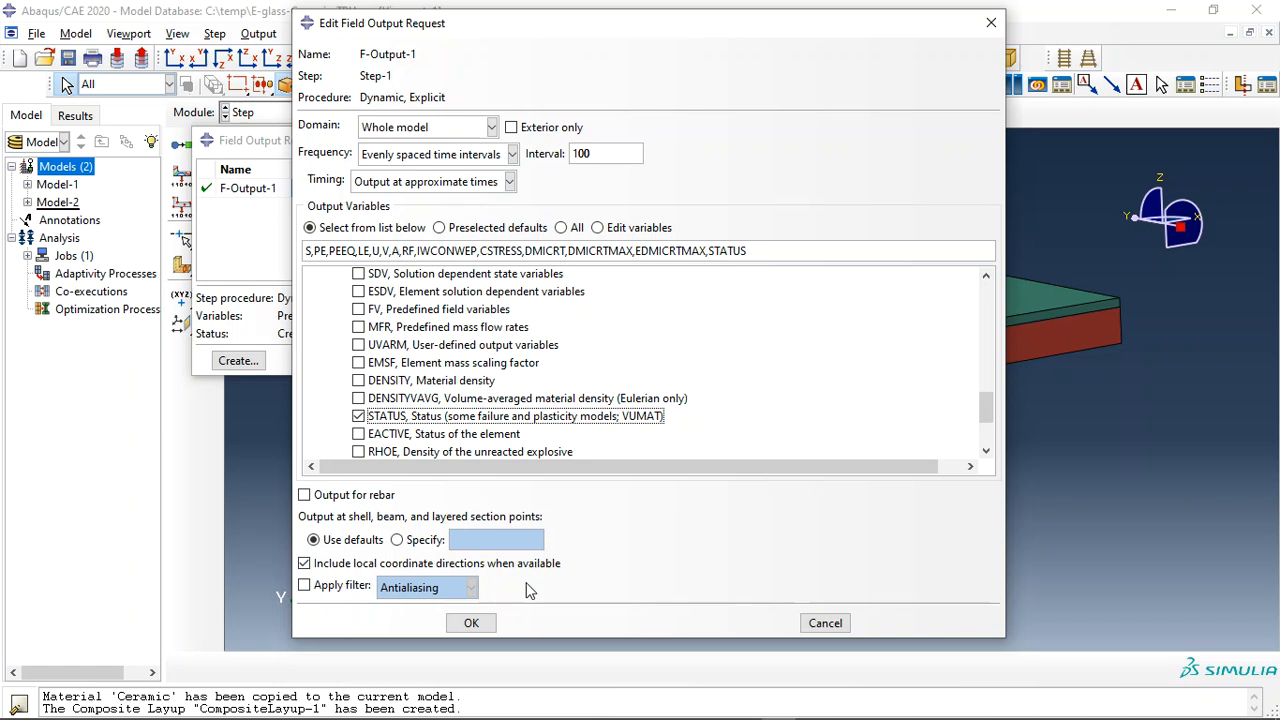
left_click(494, 622)
left_click(597, 361)
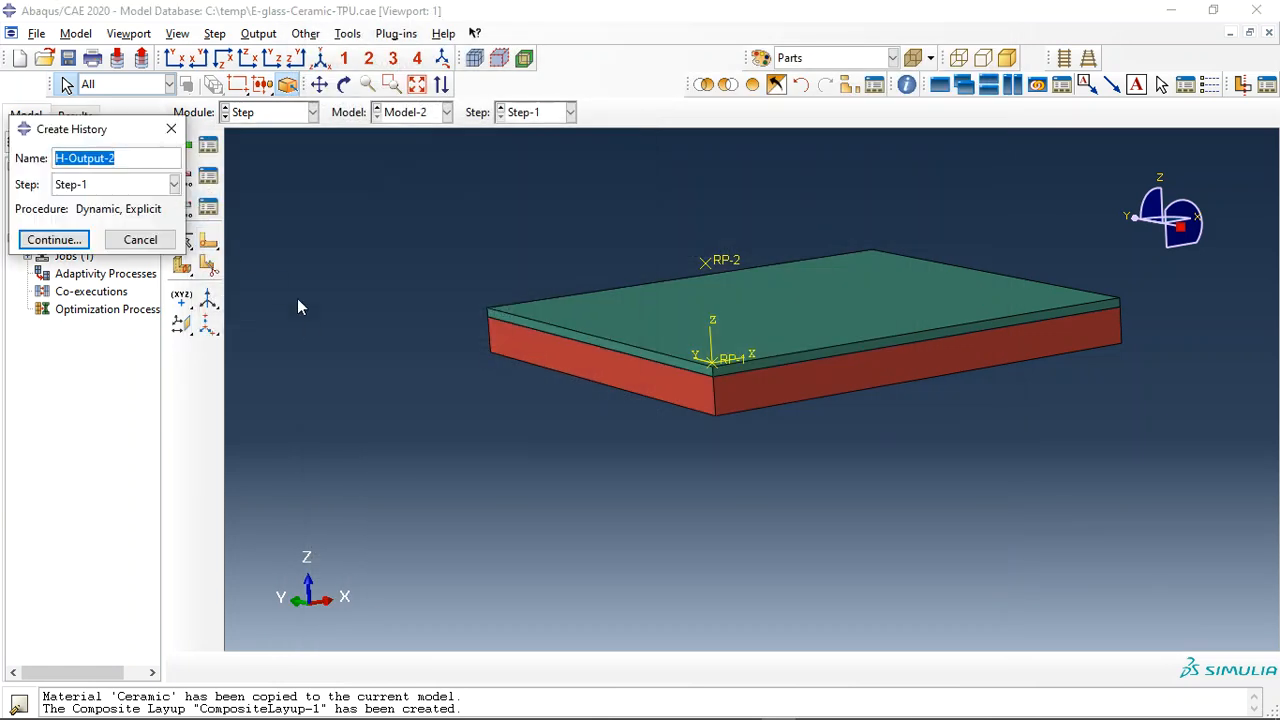
Create a history output request in Step-1 for the set Fixed, with 500 evenly spaced time intervals
left_click(48, 242)
left_click(245, 137)
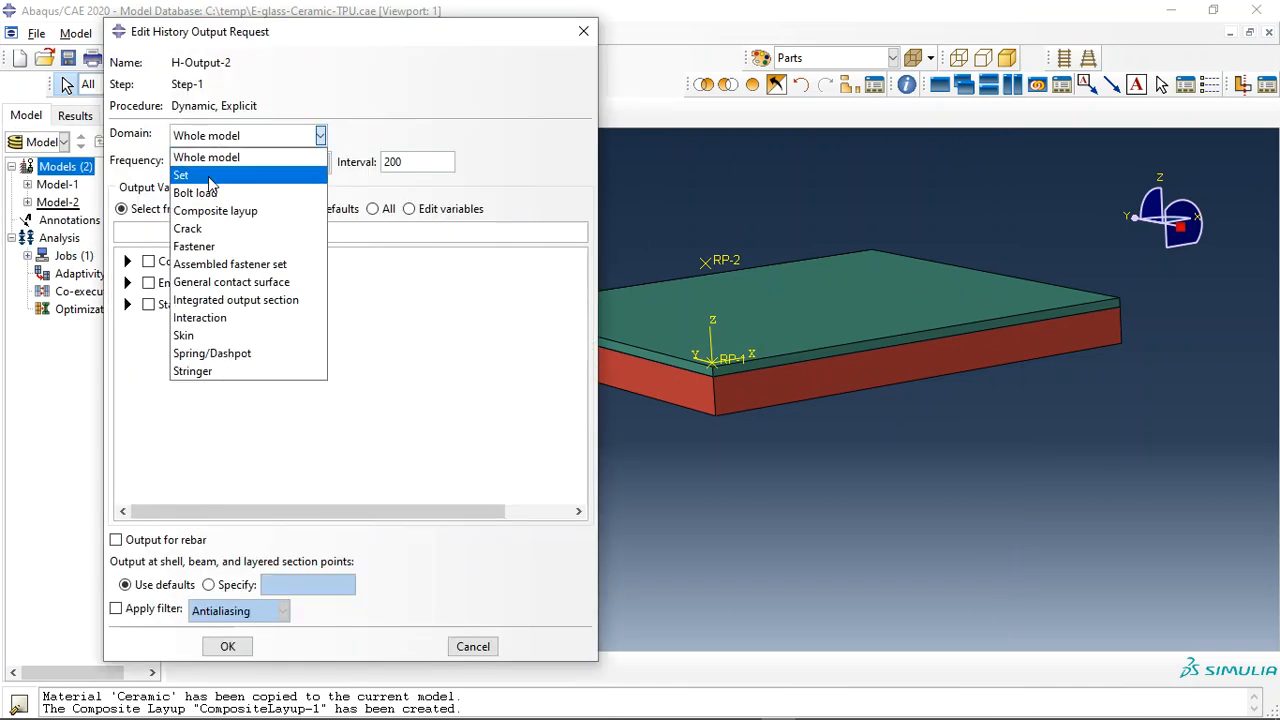
left_click(240, 174)
left_click(400, 140)
left_click(386, 158)
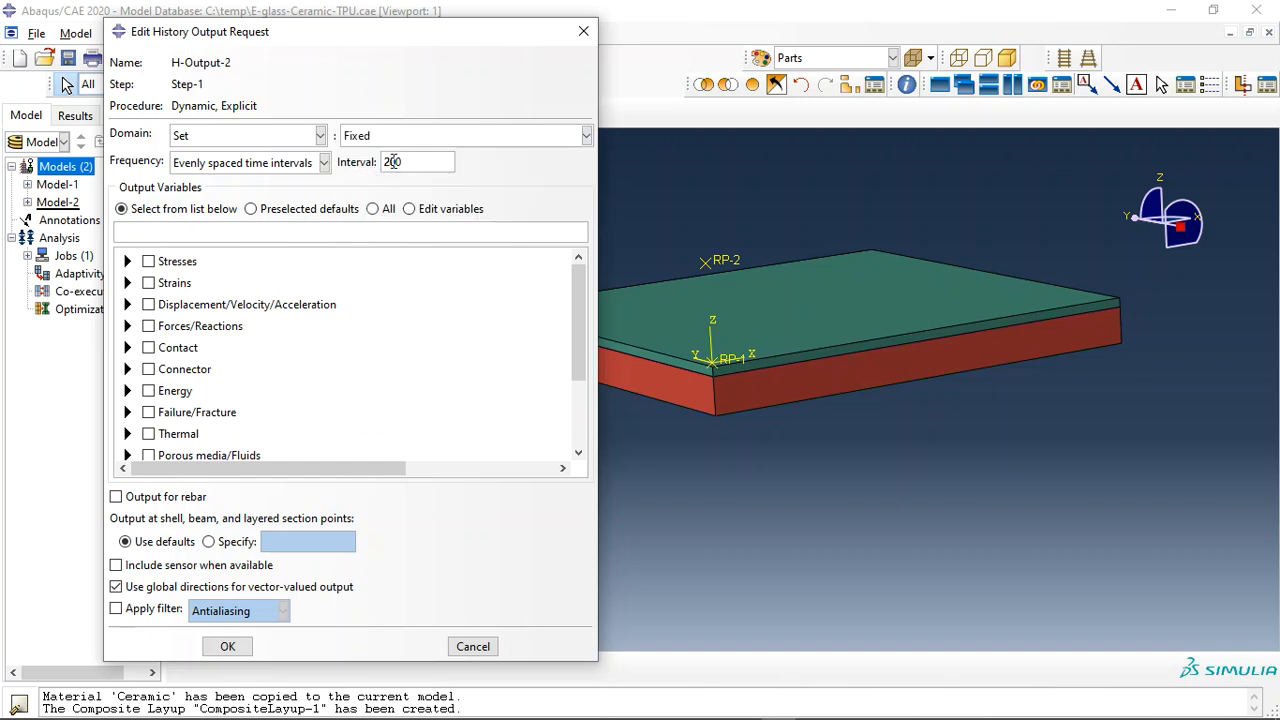
double_click(415, 162)
type("500")
Request the third reaction force component from the Forces/Reactions group for the Fixed set and save the history output request
left_click(127, 326)
left_click(149, 344)
left_click(192, 397)
left_click(236, 647)
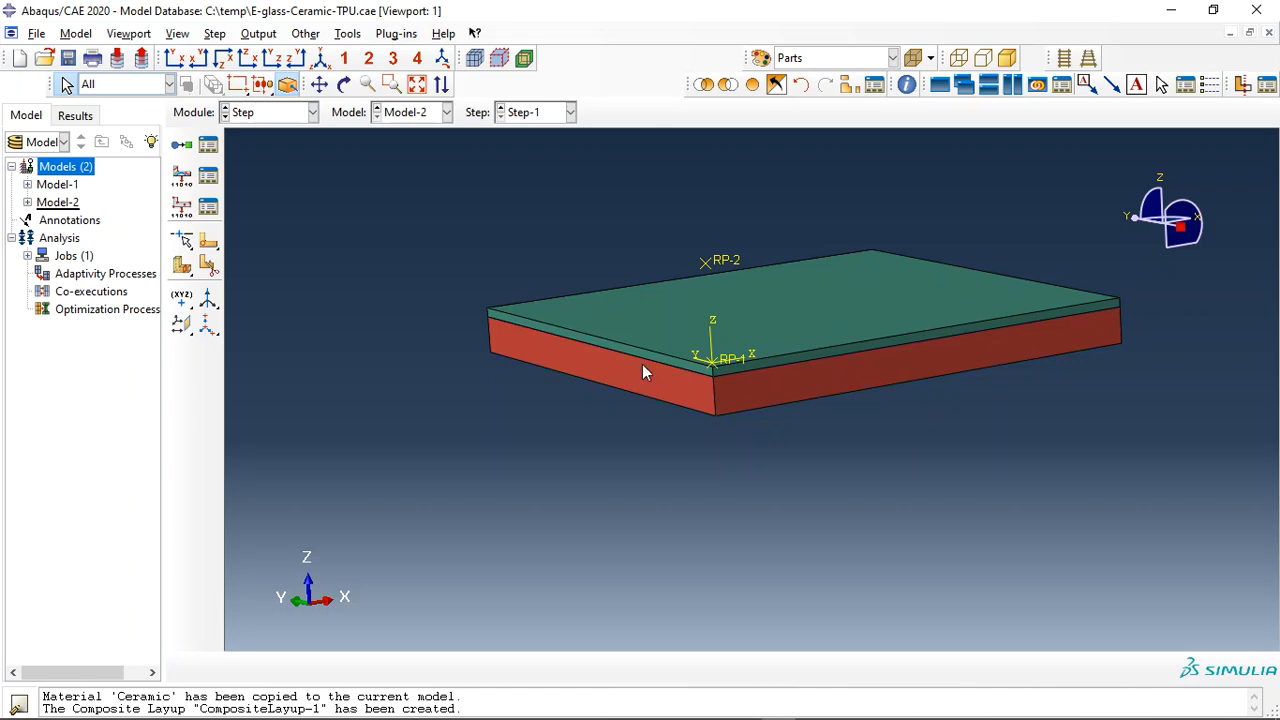
Create another history output request in Step-1 for the set U, with 500 evenly spaced time intervals
left_click(181, 207)
left_click(60, 240)
left_click(320, 135)
left_click(190, 171)
left_click(368, 145)
left_click(368, 163)
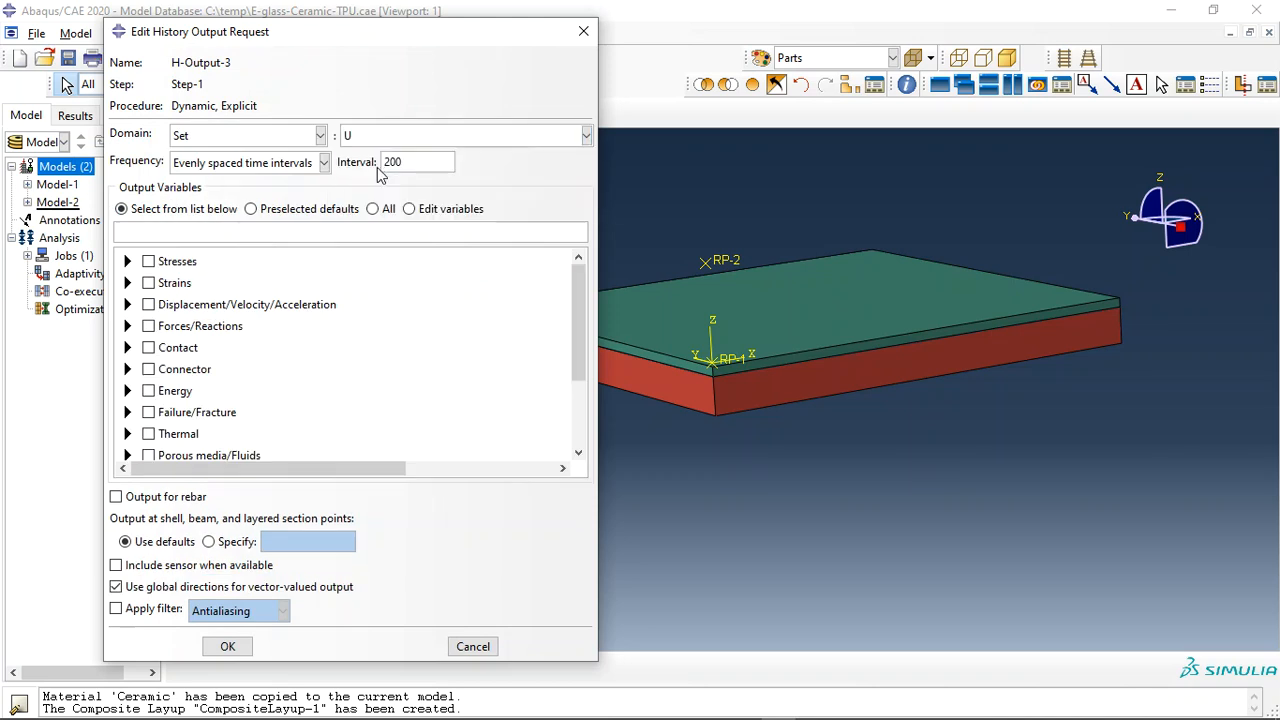
type("5")
Select the displacement component U3 as the output for set U and save the history output request
left_click(127, 304)
left_click(149, 322)
left_click(191, 375)
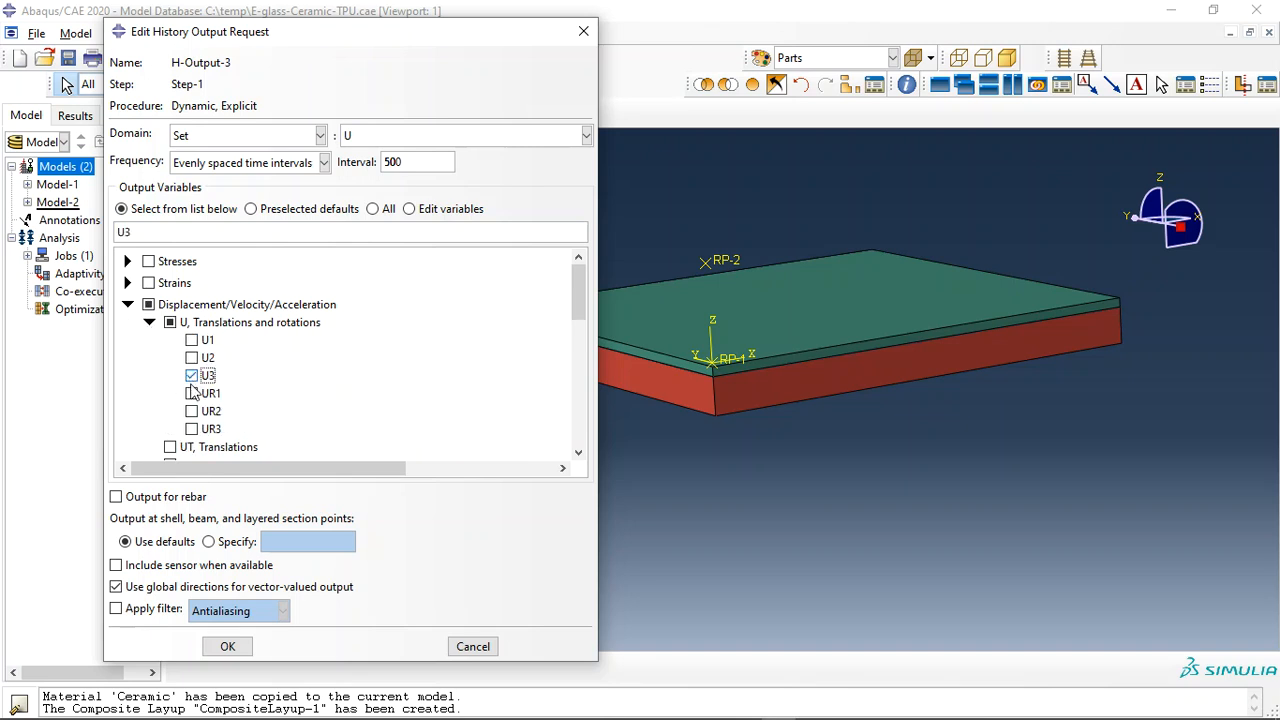
left_click(227, 645)
Switch to the Interaction module and set the model's color coding to Assembly defaults
left_click(224, 116)
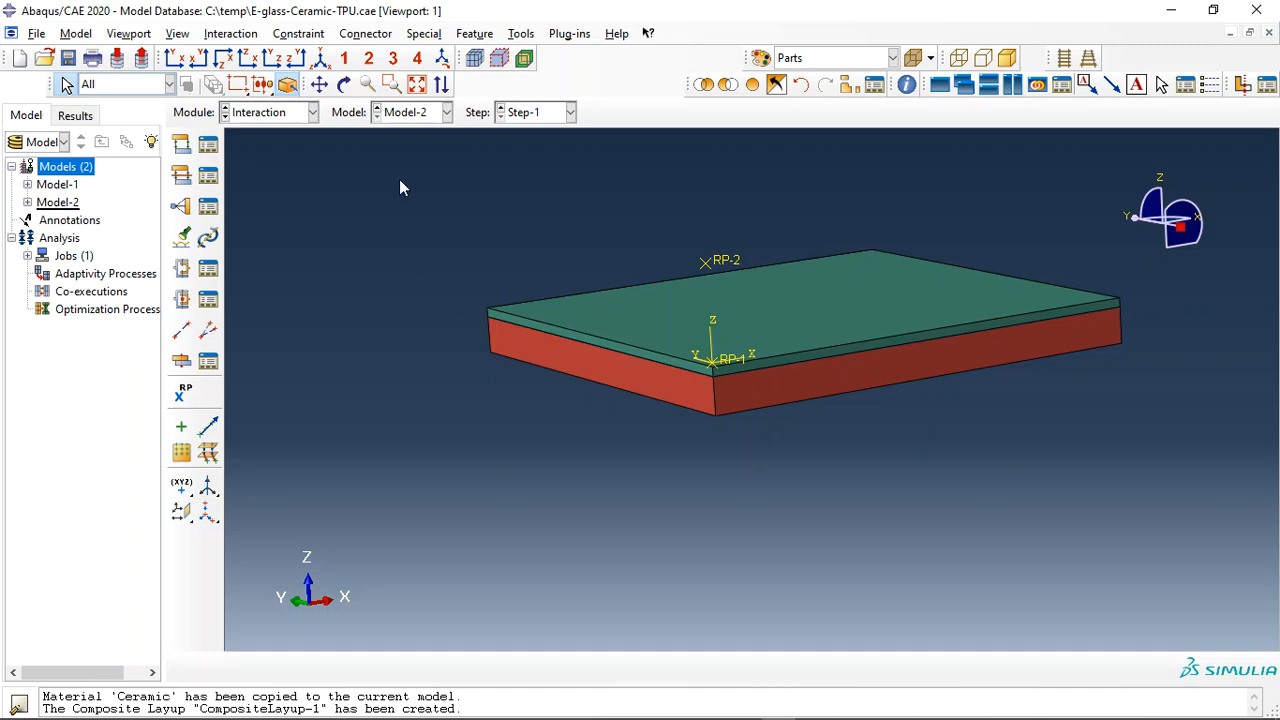
left_click(795, 62)
left_click(792, 75)
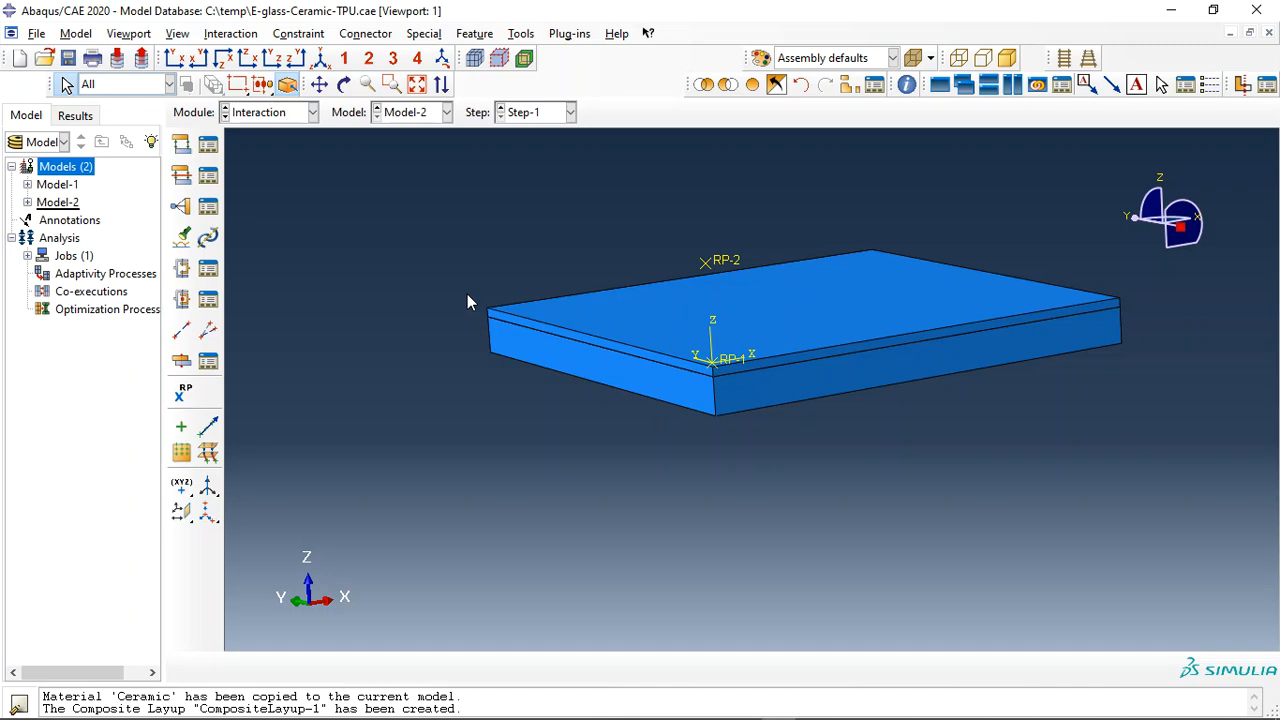
Create a tie constraint with Ceramic-Bot as the master surface and TPU as the slave surface, highlighting selections in the viewport
left_click(181, 207)
left_click(168, 362)
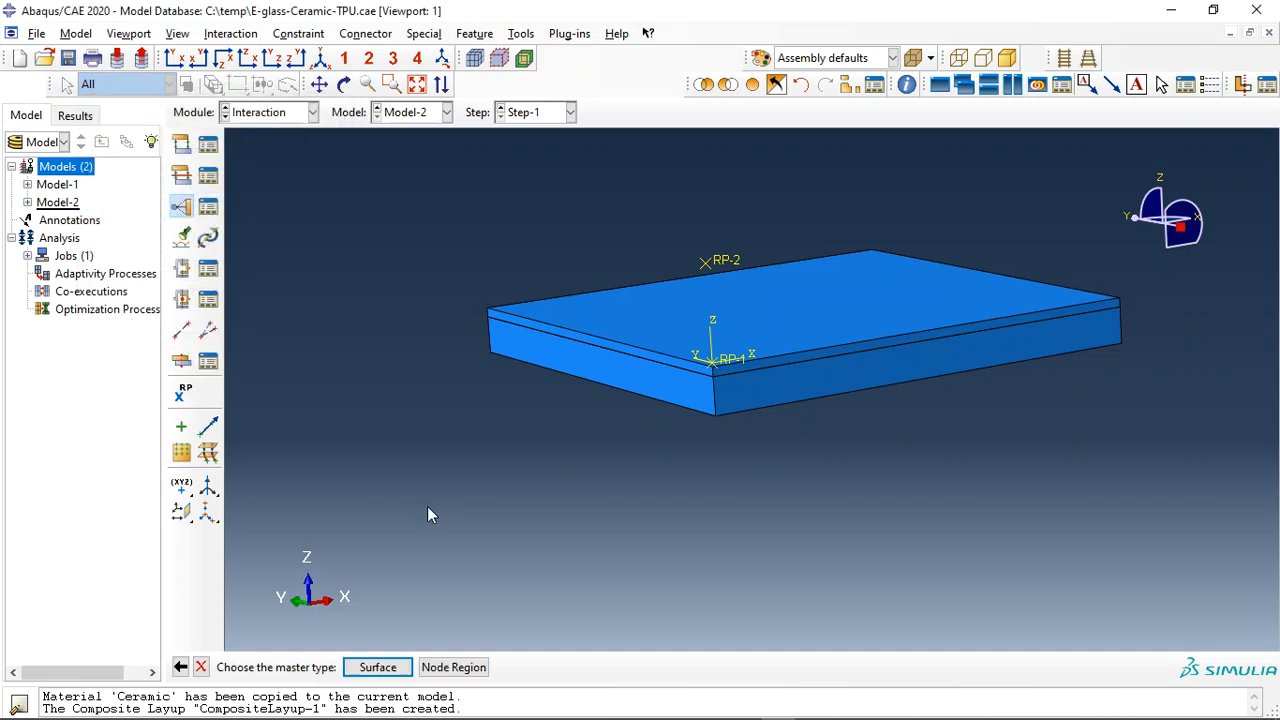
left_click(375, 668)
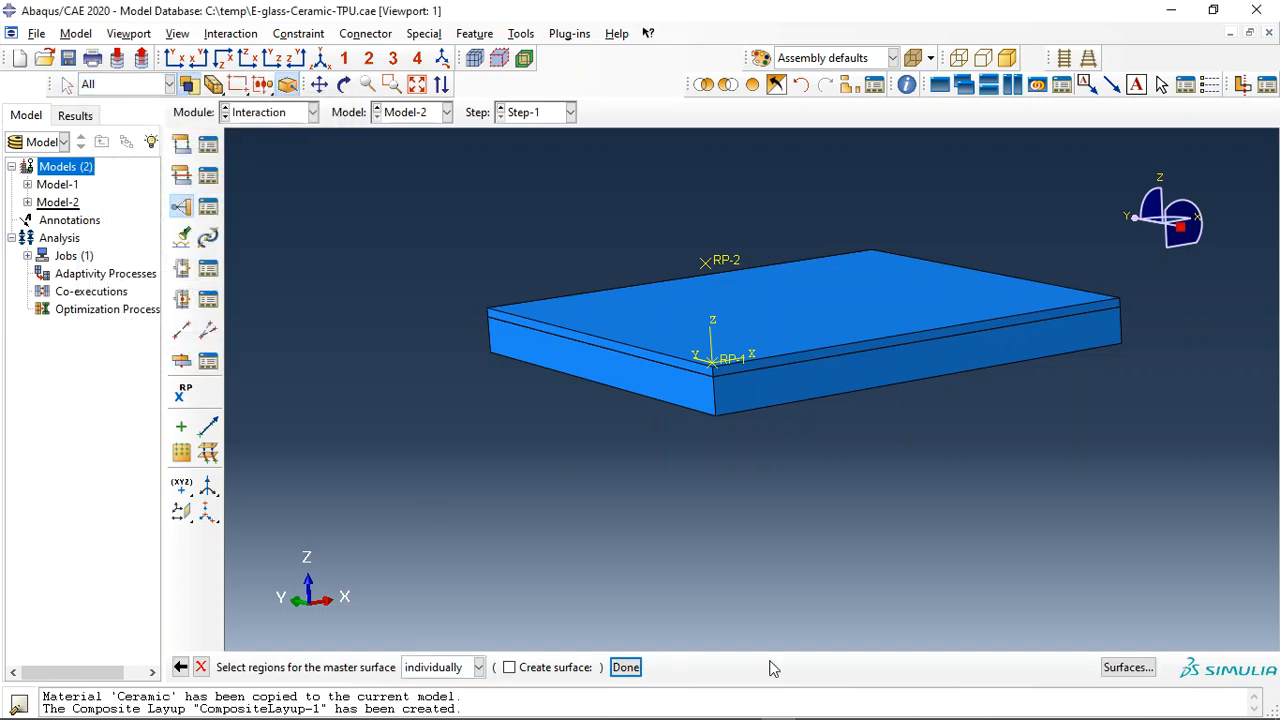
left_click(1125, 668)
left_click(108, 192)
left_click(110, 174)
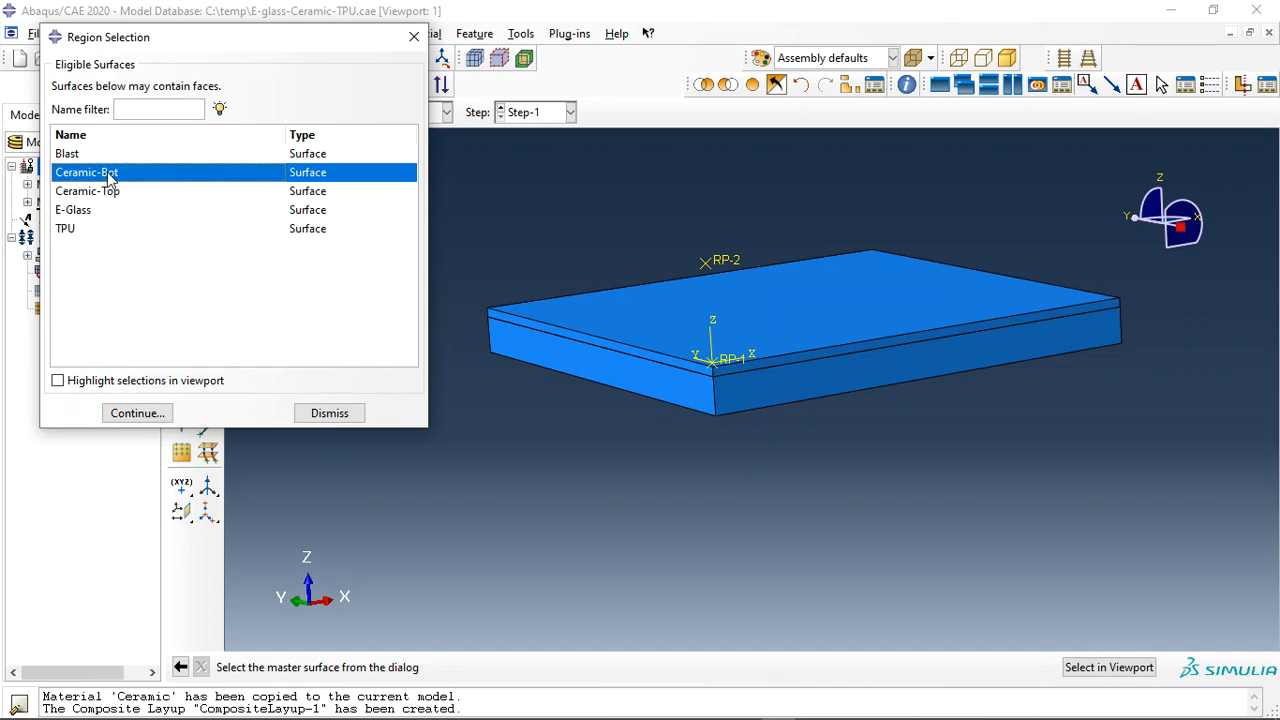
left_click(86, 380)
left_click(137, 413)
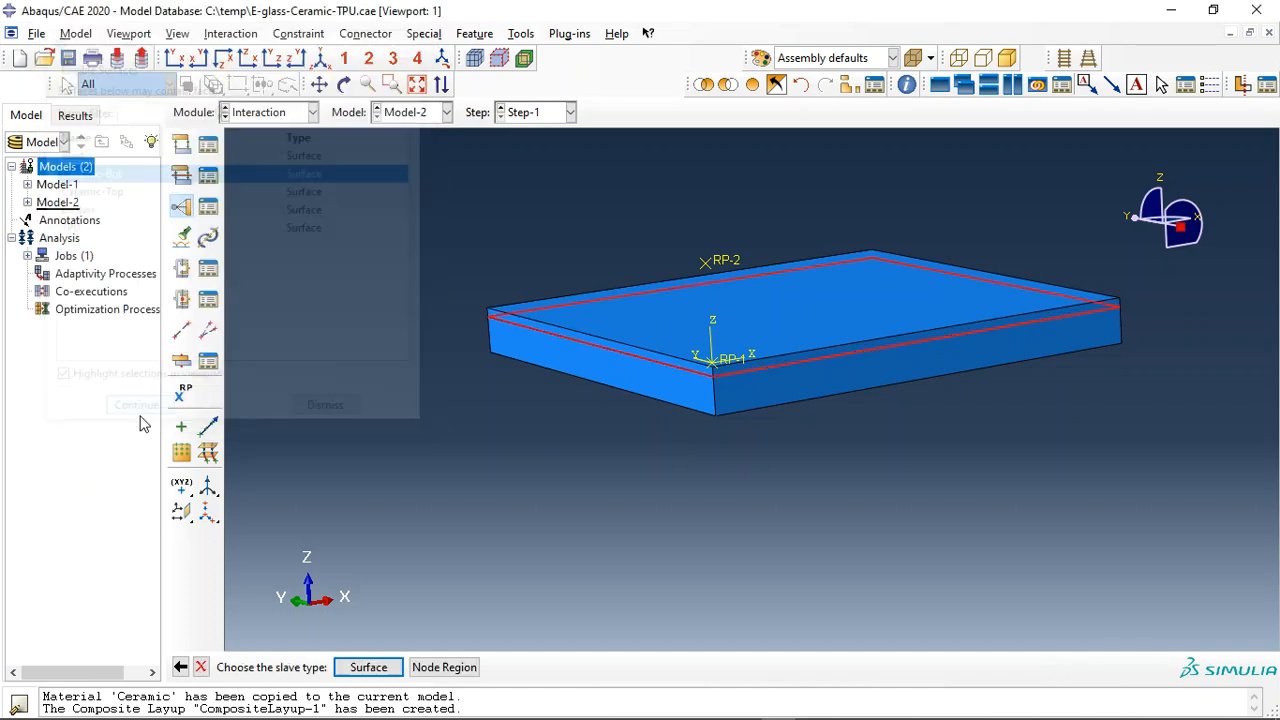
left_click(355, 662)
left_click(108, 227)
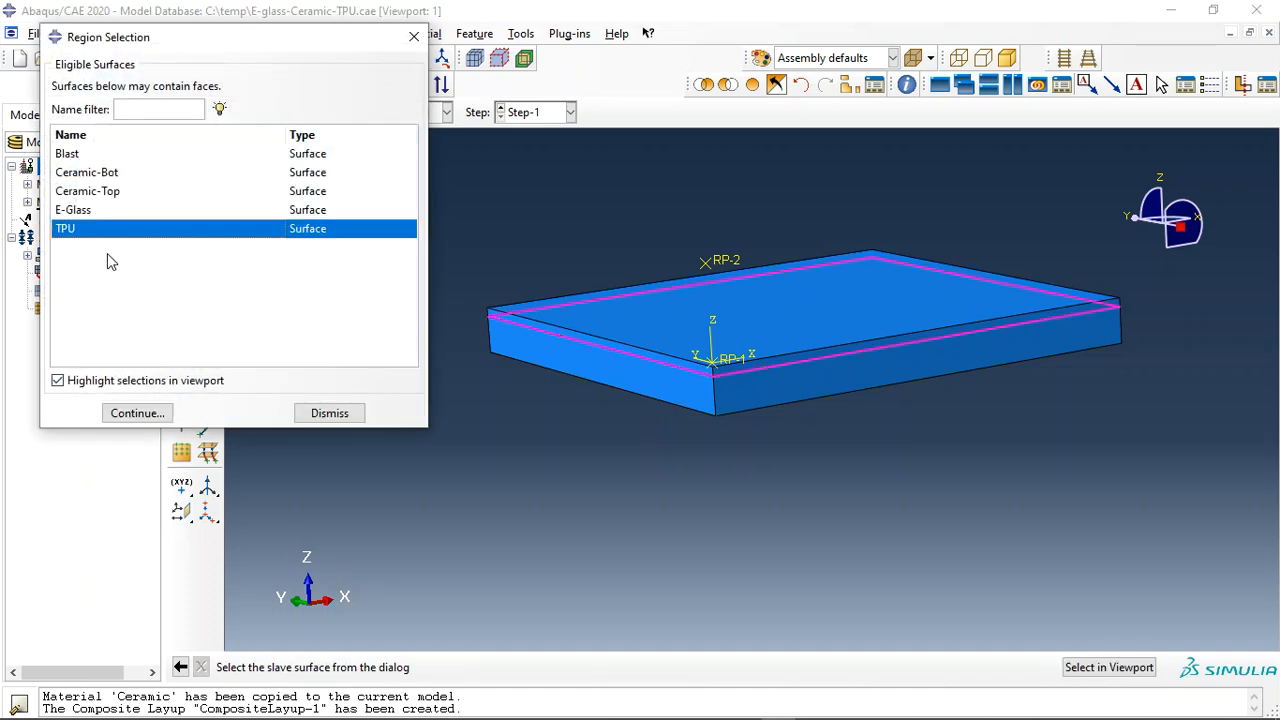
left_click(140, 413)
left_click(580, 599)
Create a second tie constraint with Ceramic-Top as the master surface and E-Glass as the slave surface
left_click(181, 206)
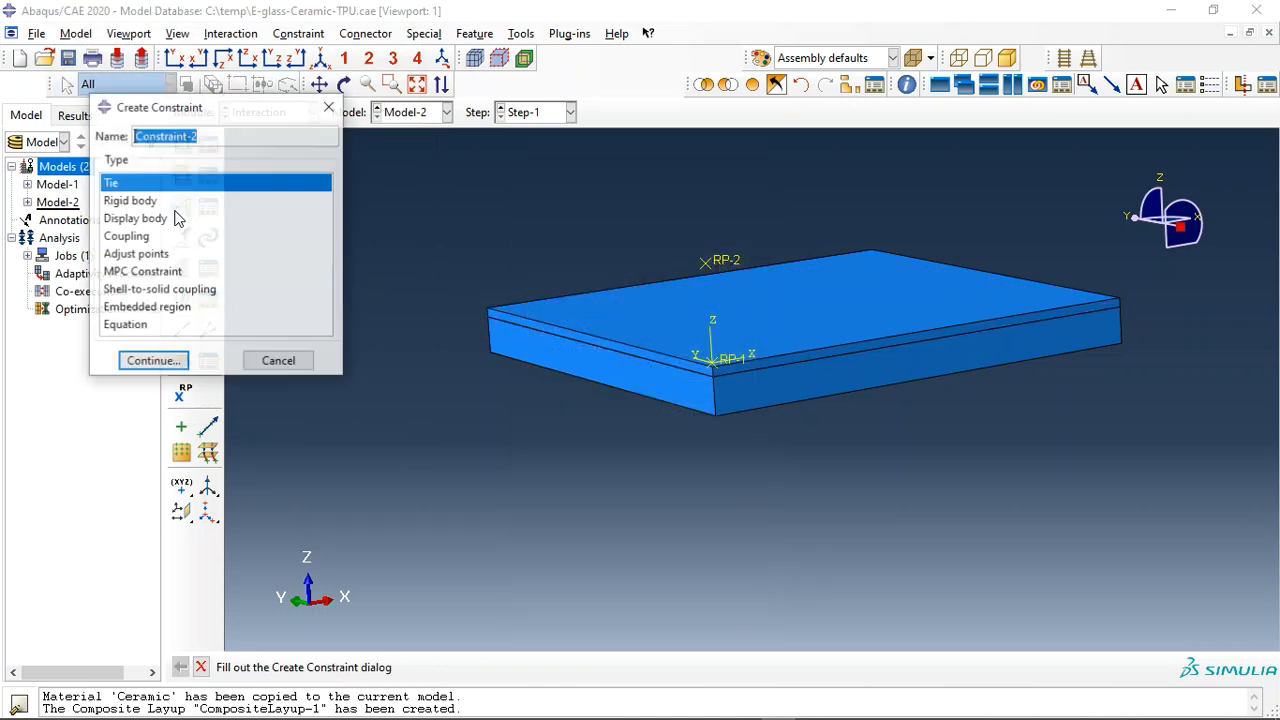
left_click(155, 361)
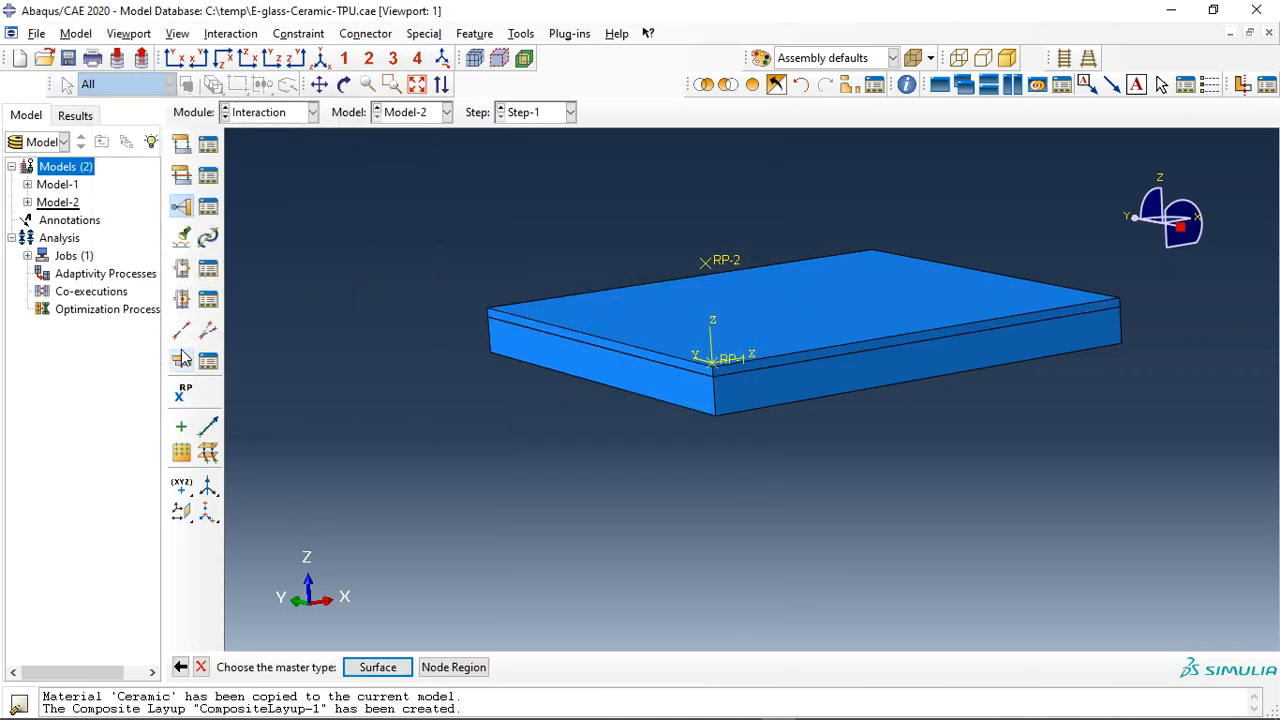
left_click(377, 667)
left_click(128, 193)
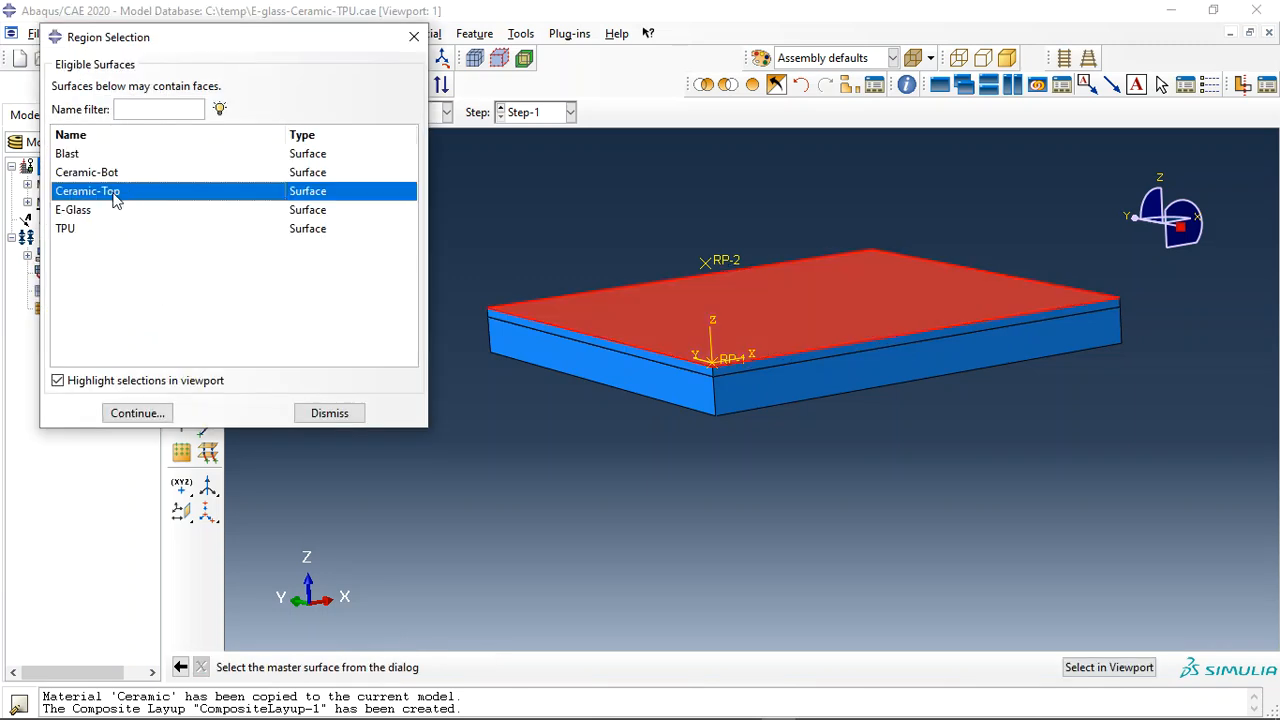
left_click(137, 413)
left_click(358, 666)
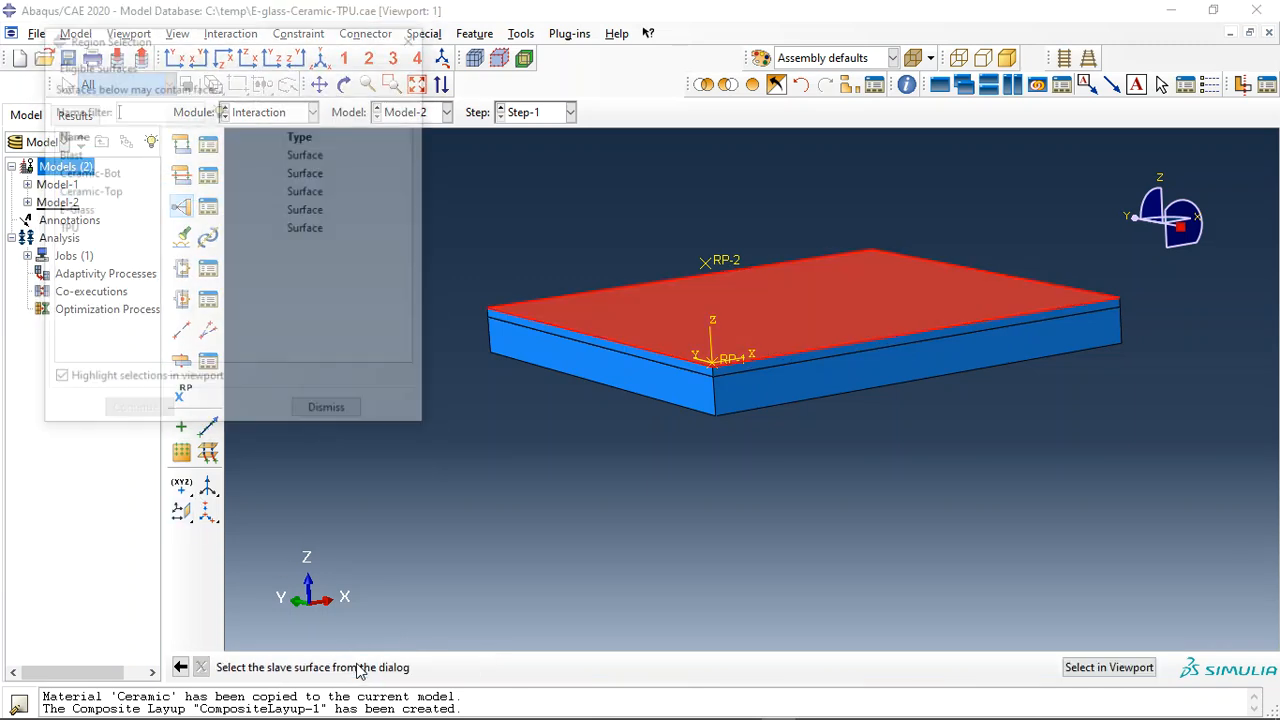
left_click(110, 212)
left_click(137, 413)
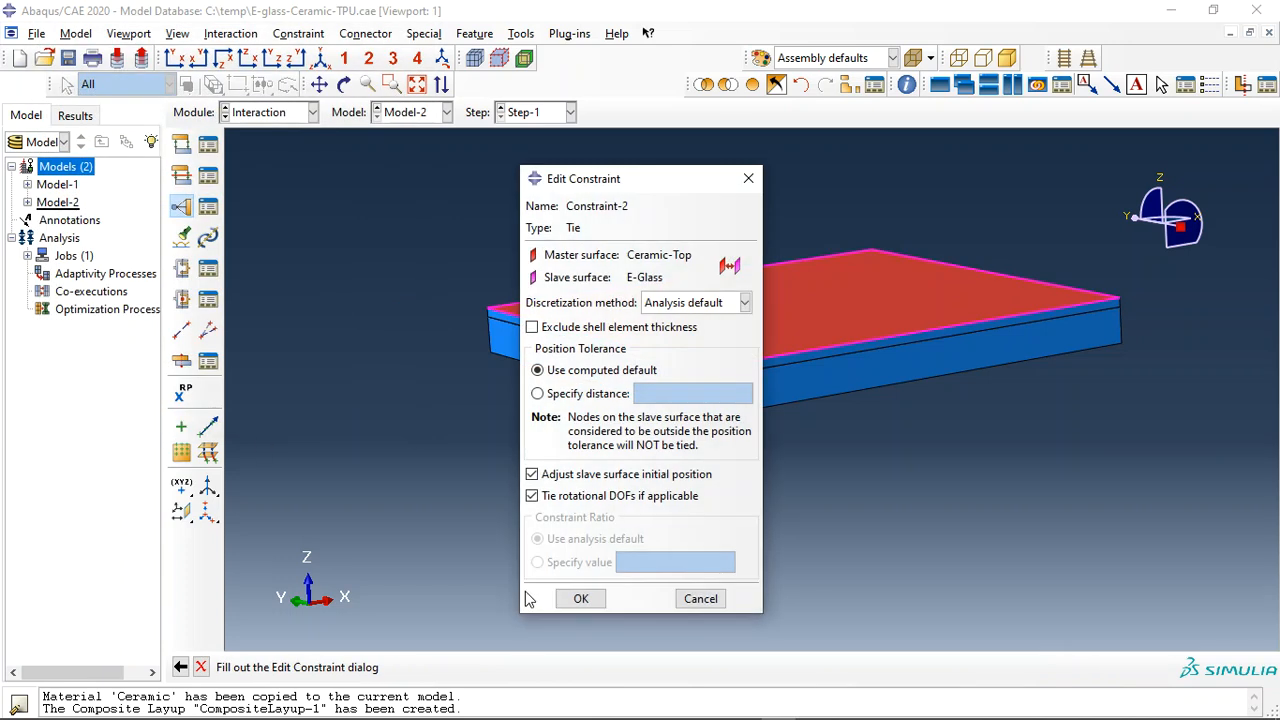
left_click(577, 597)
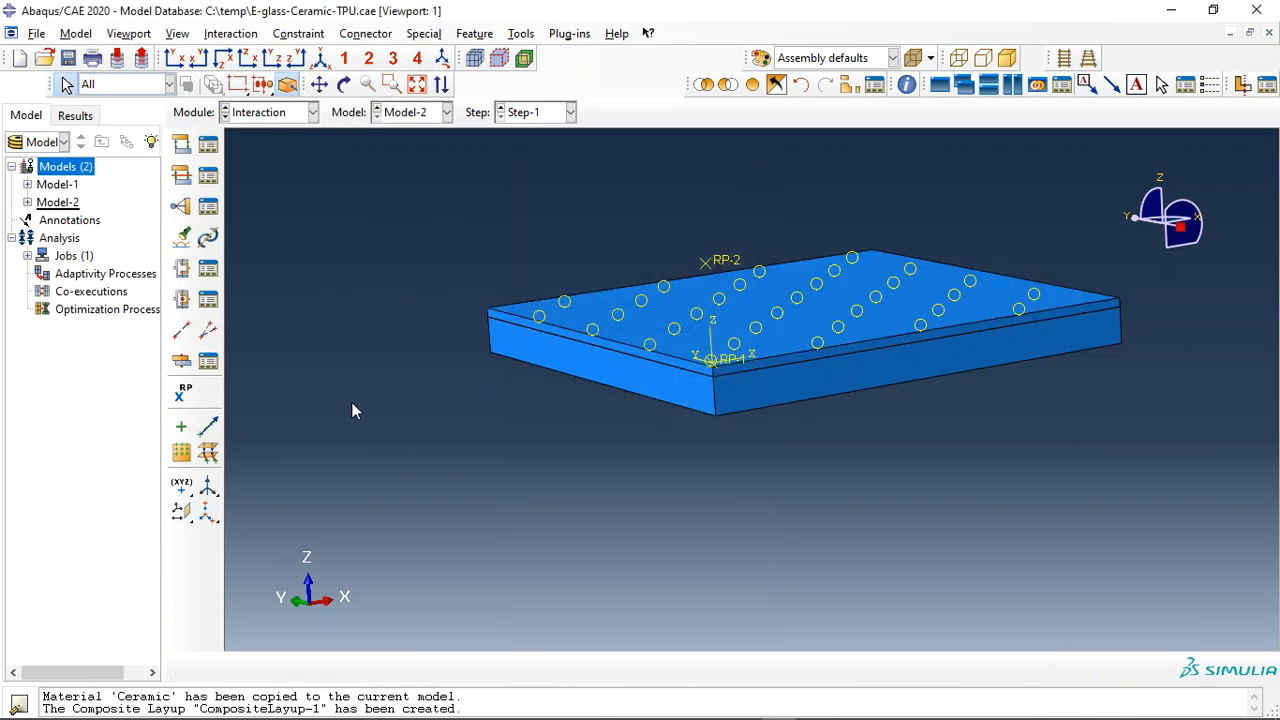
Create an interaction property named TNT of the Incident wave type
left_click(181, 175)
type("TNT")
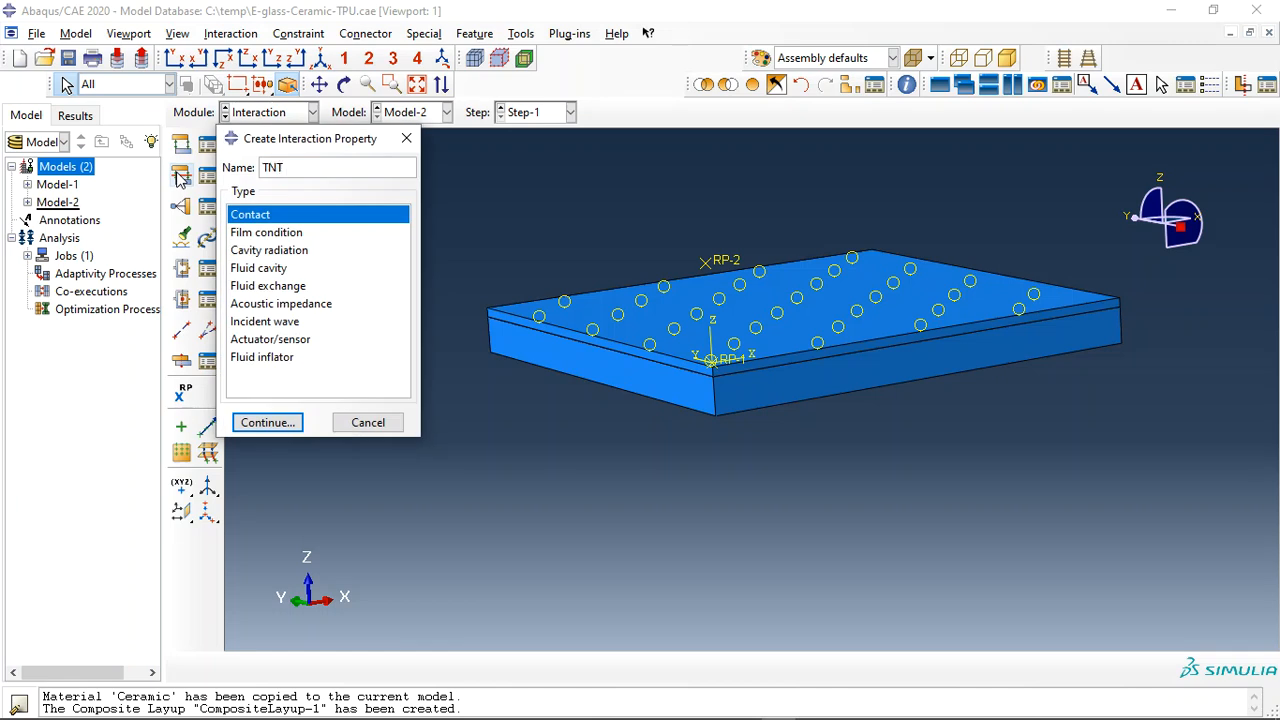
left_click(284, 340)
left_click(284, 322)
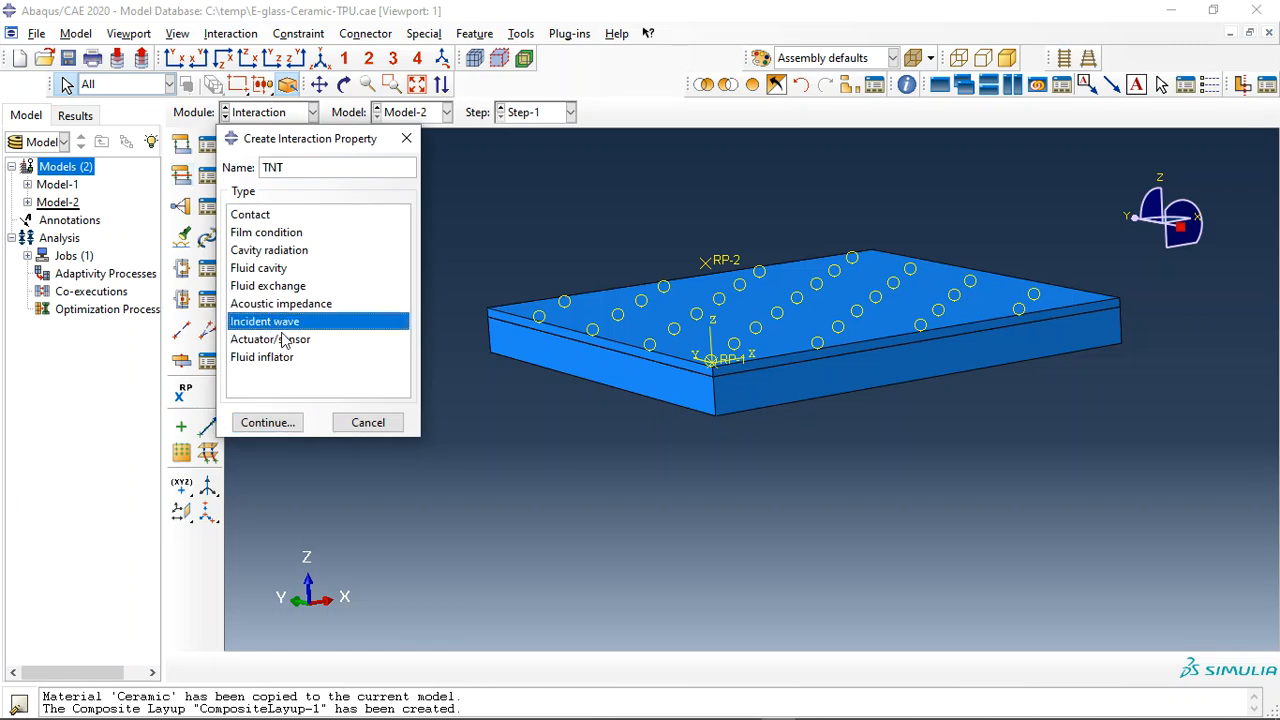
left_click(284, 424)
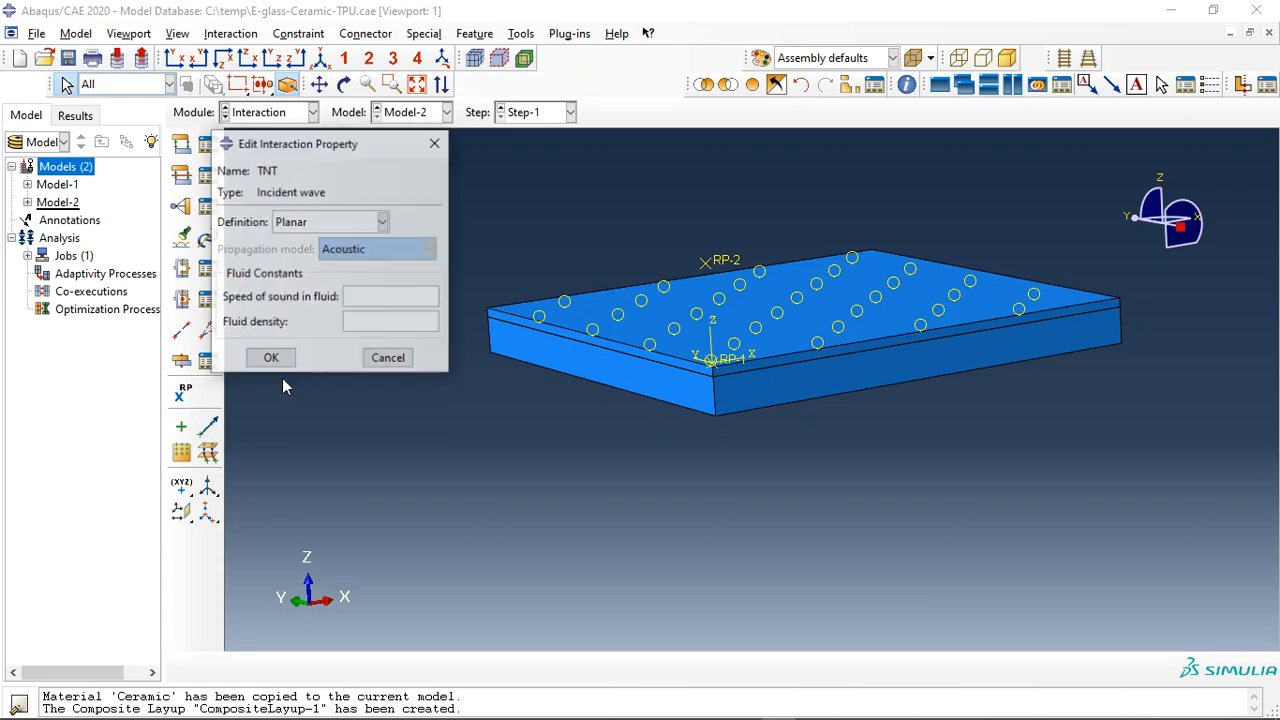
Define the TNT property as an air blast with an equivalent TNT mass of 25 and save it
left_click(335, 222)
left_click(300, 297)
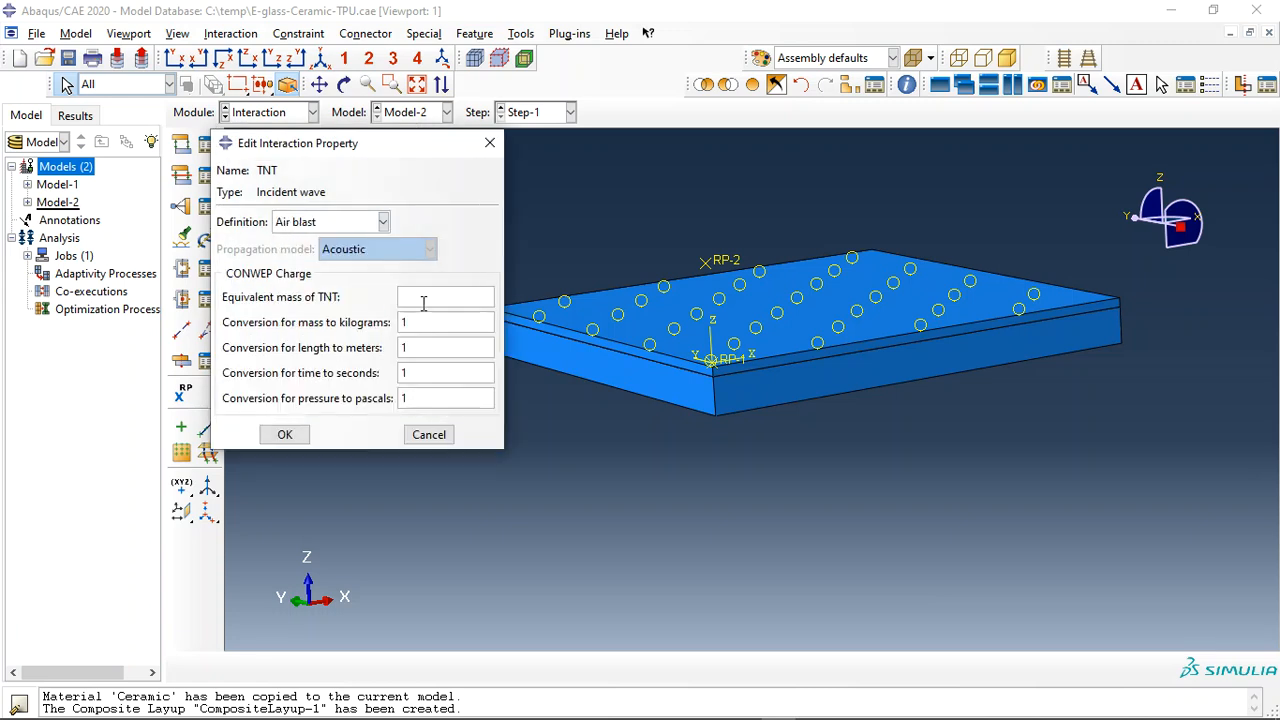
left_click(423, 302)
type("25")
double_click(437, 287)
left_click(284, 436)
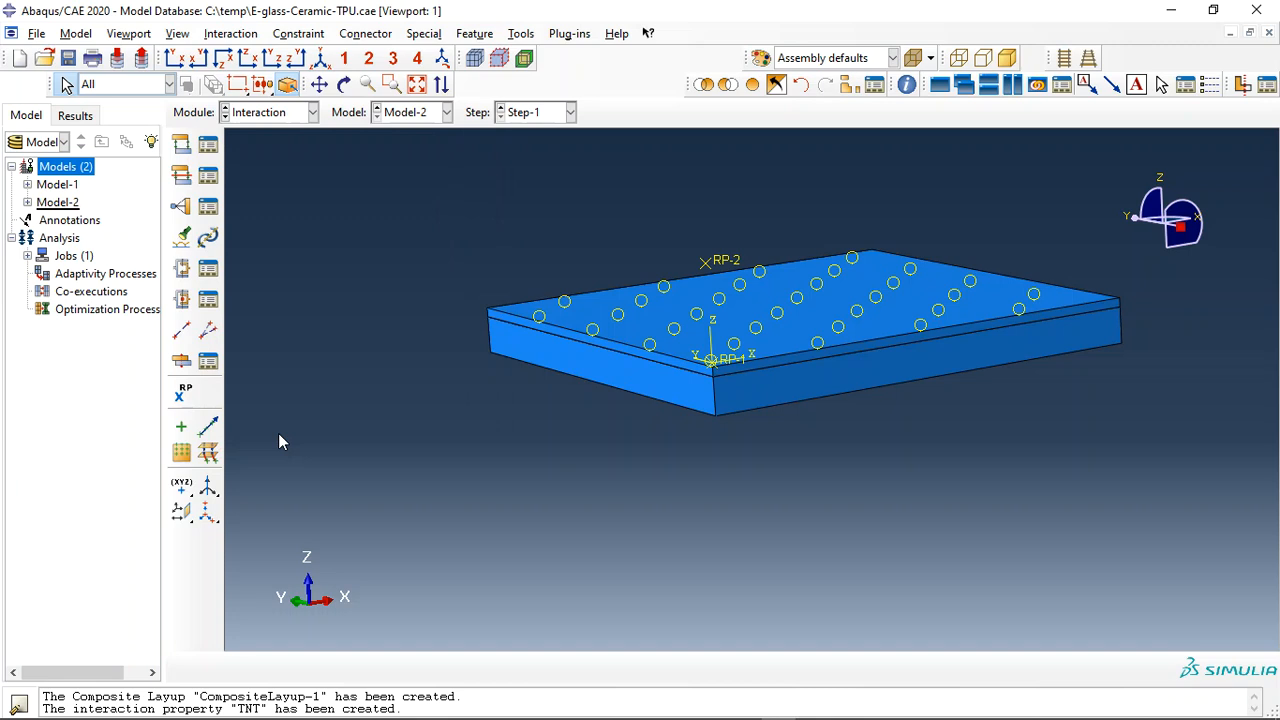
Start an incident wave interaction in Step-1 with RP-2 as source point, RP-1 as standoff point and Blast as the surface
left_click(185, 148)
left_click(181, 150)
left_click(180, 150)
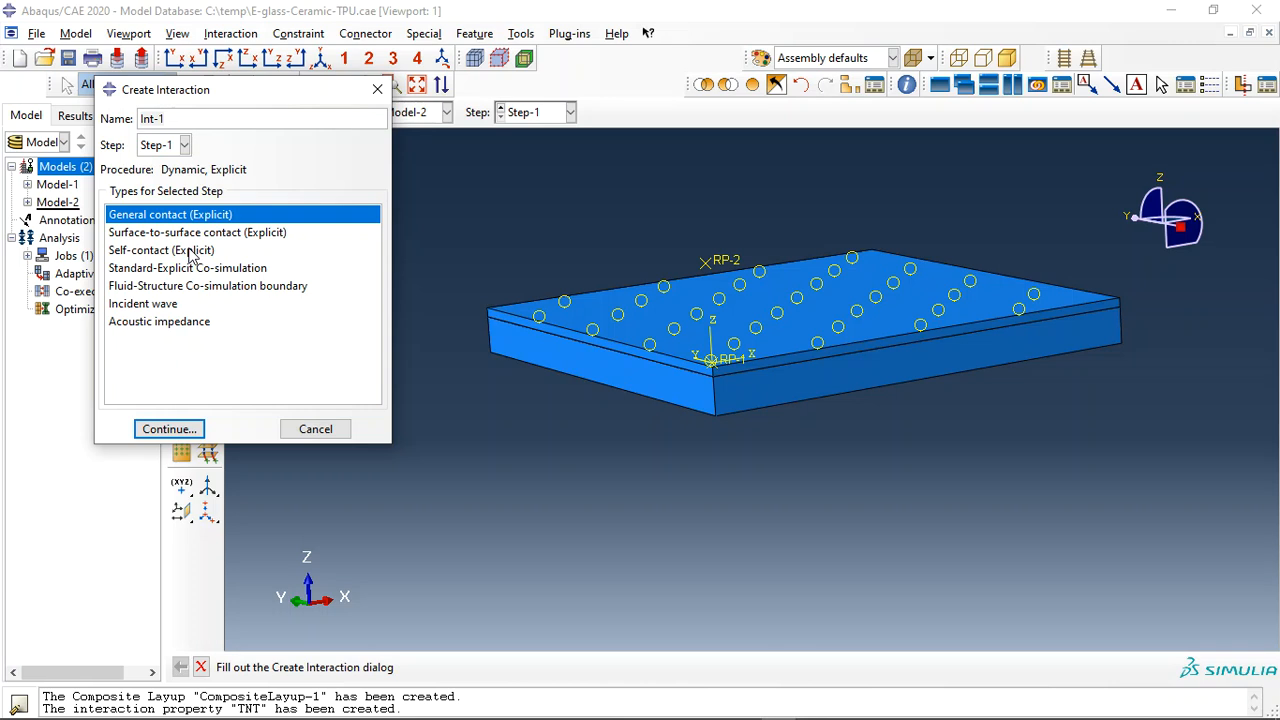
left_click(165, 305)
left_click(190, 429)
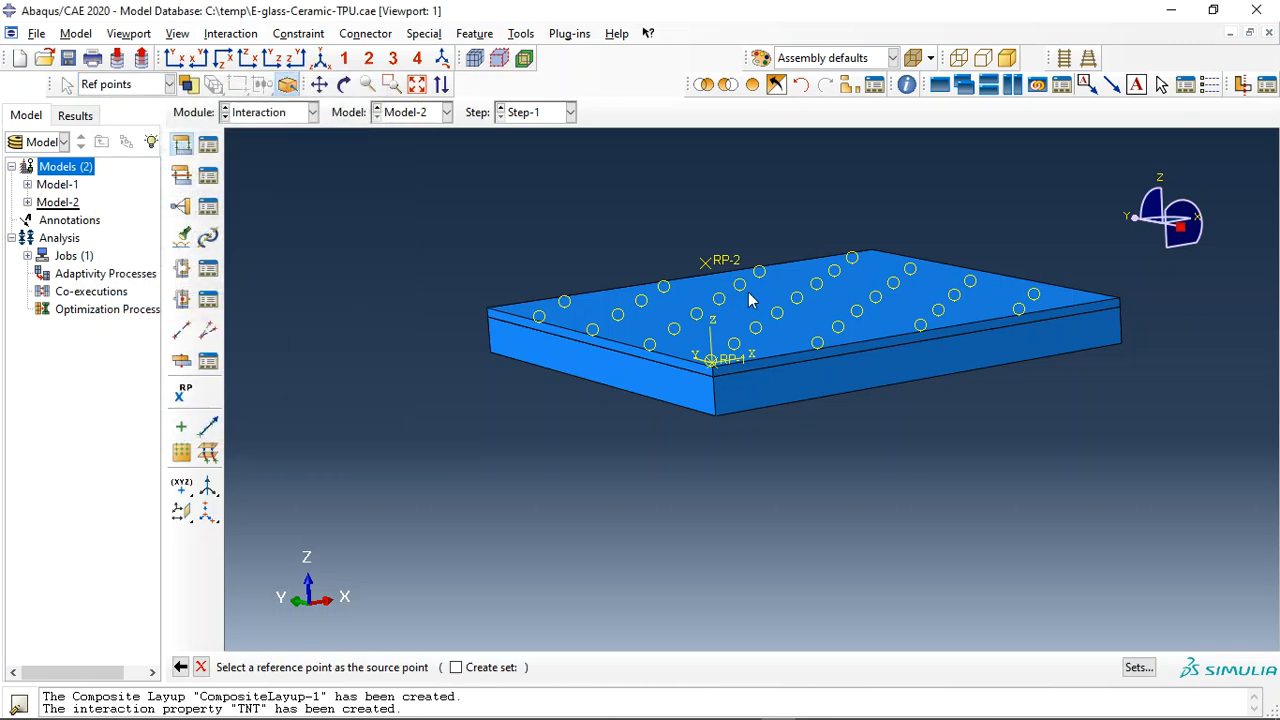
left_click(716, 262)
left_click(730, 362)
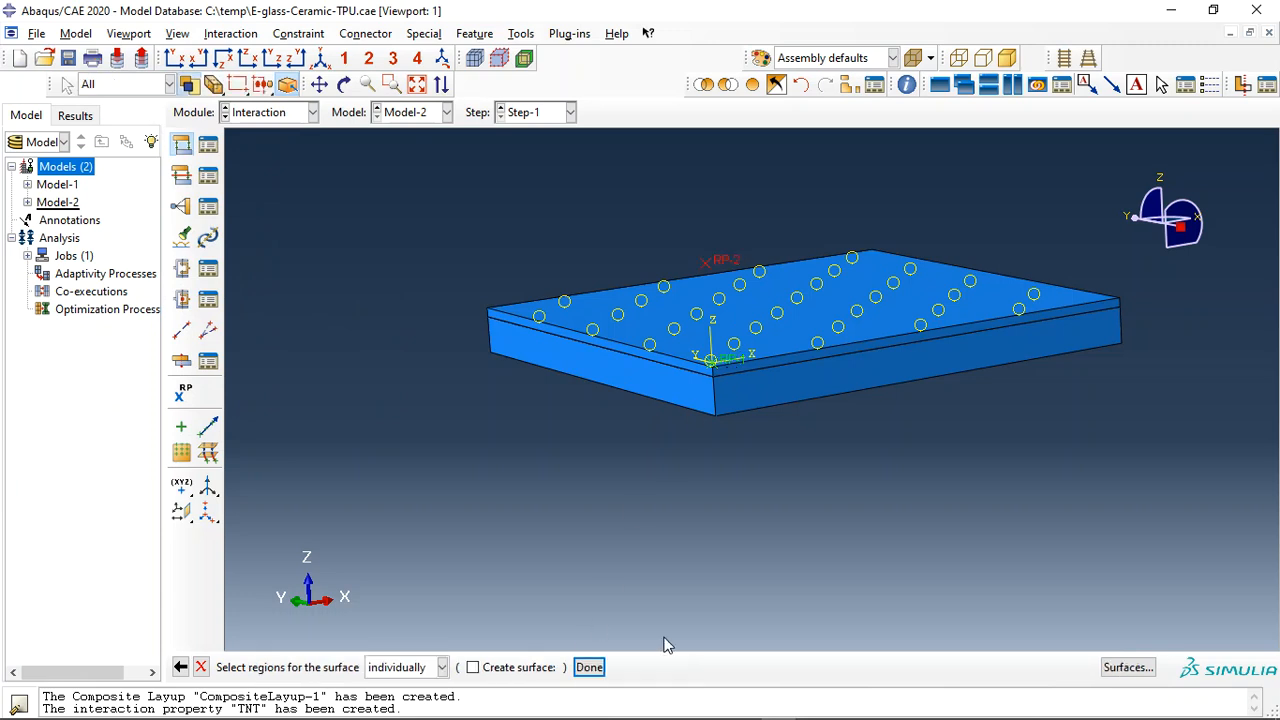
left_click(1126, 667)
left_click(96, 156)
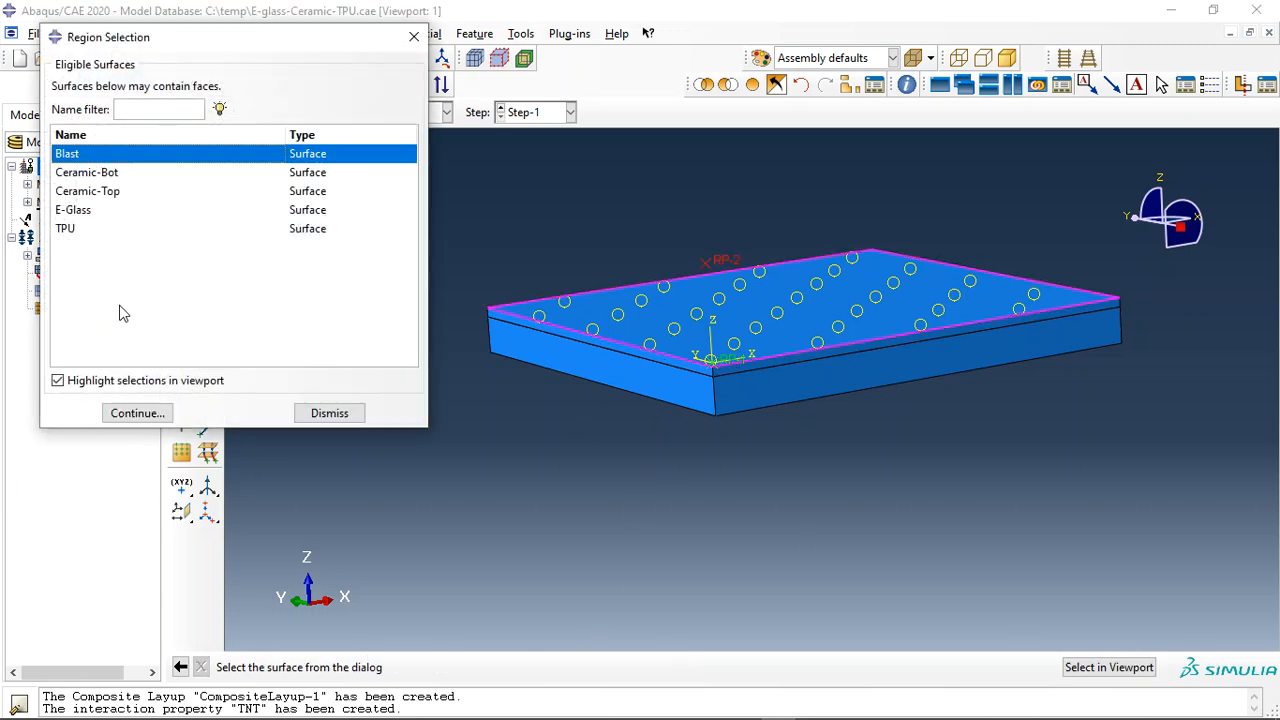
left_click(166, 413)
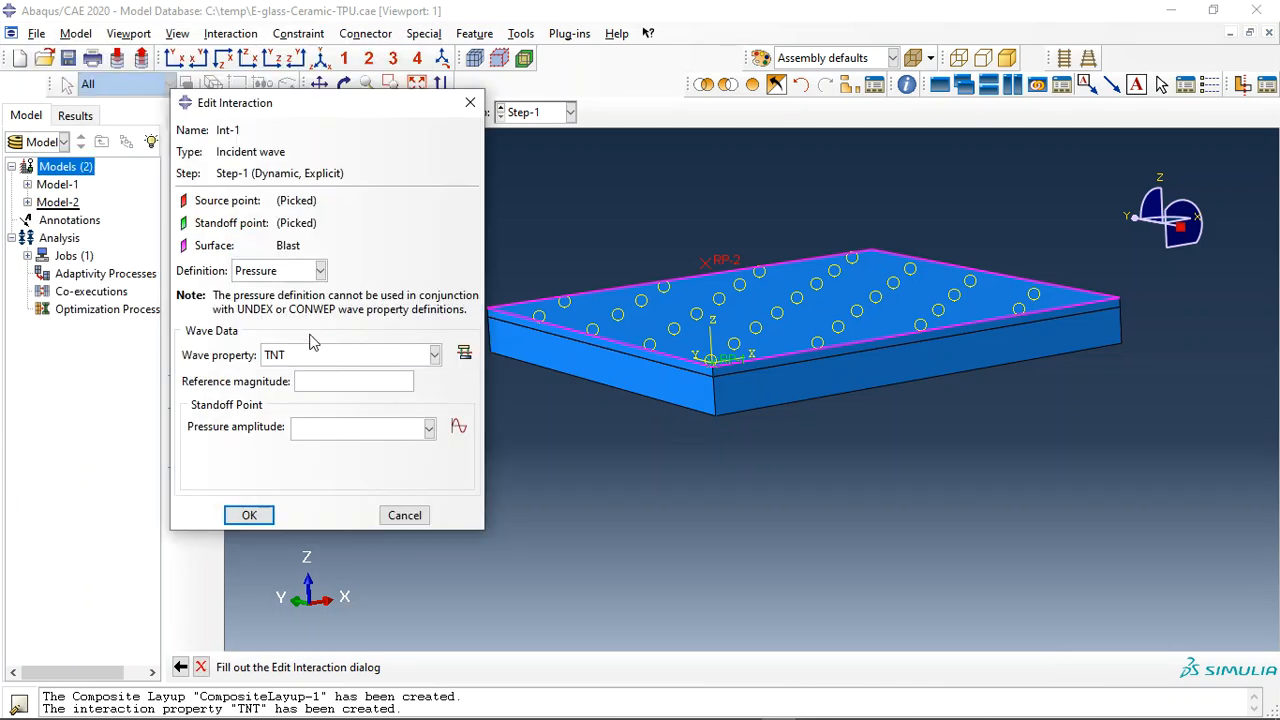
Set the incident wave interaction's definition to CONWEP with the TNT wave property and save it
left_click(273, 271)
left_click(262, 340)
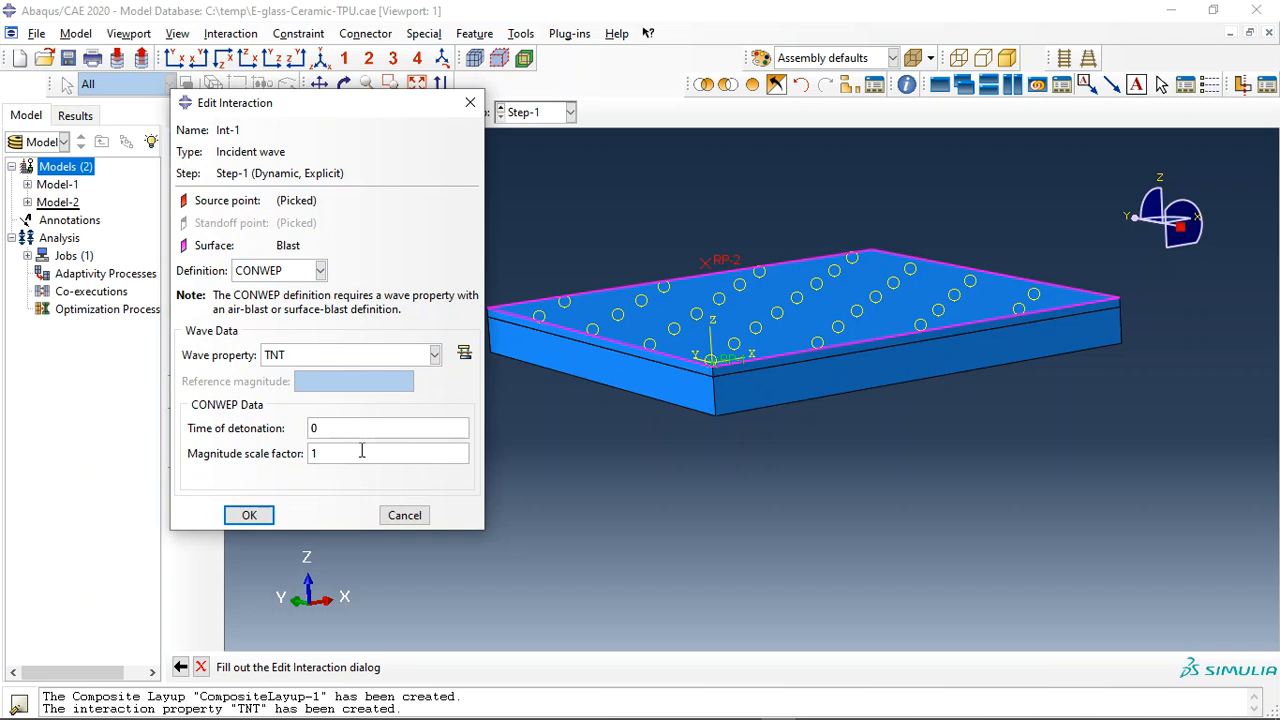
left_click(249, 515)
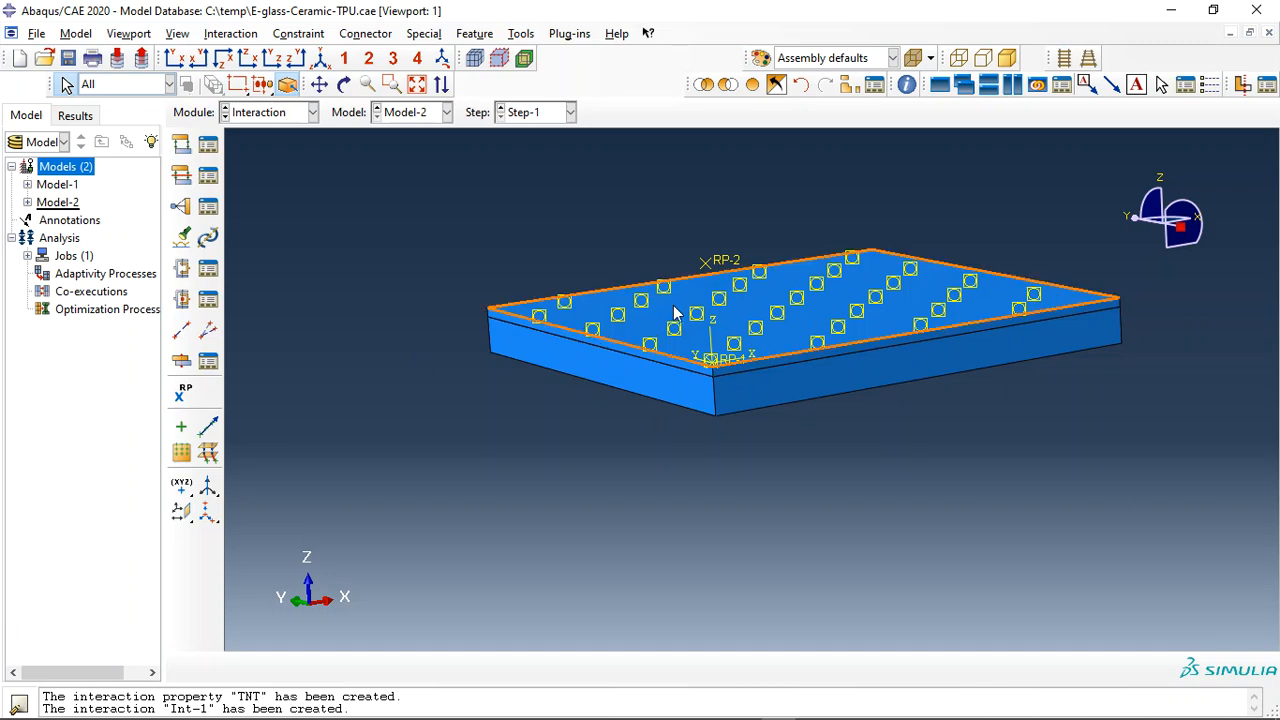
Create a symmetry boundary condition named Xsymm in the Initial step, applying XSYMM to the Xsymm set
left_click(225, 117)
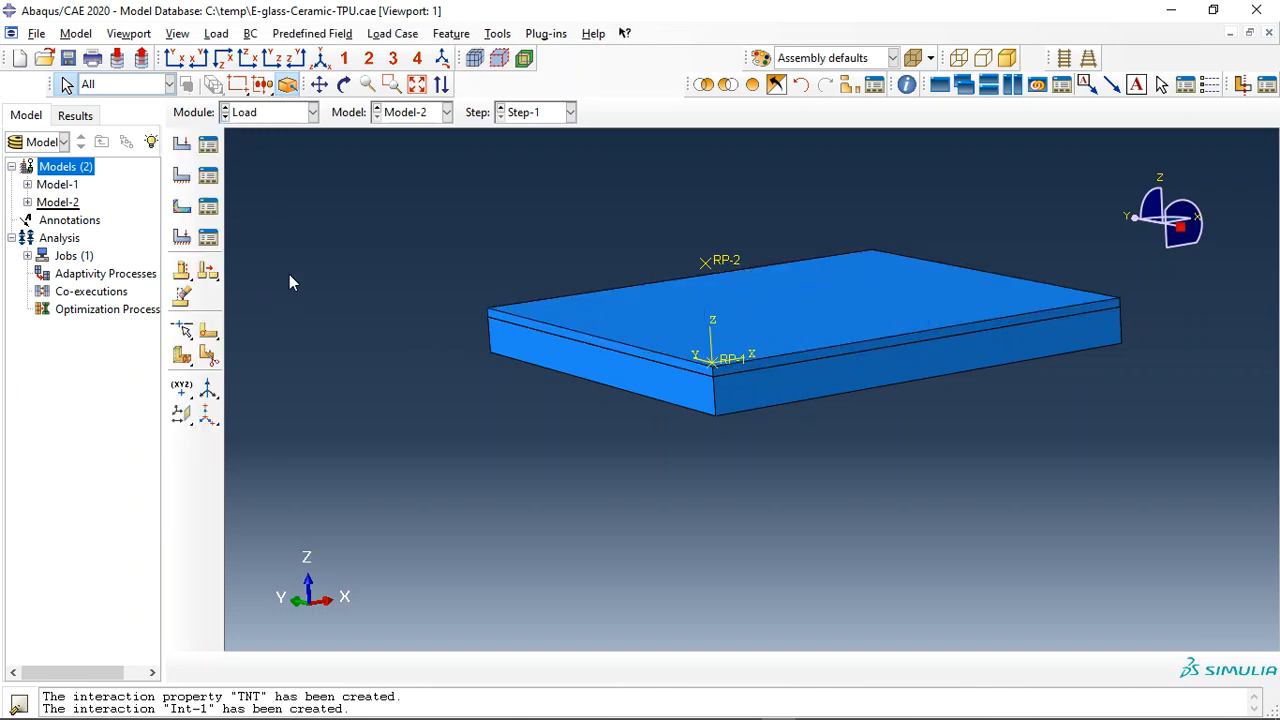
left_click(181, 175)
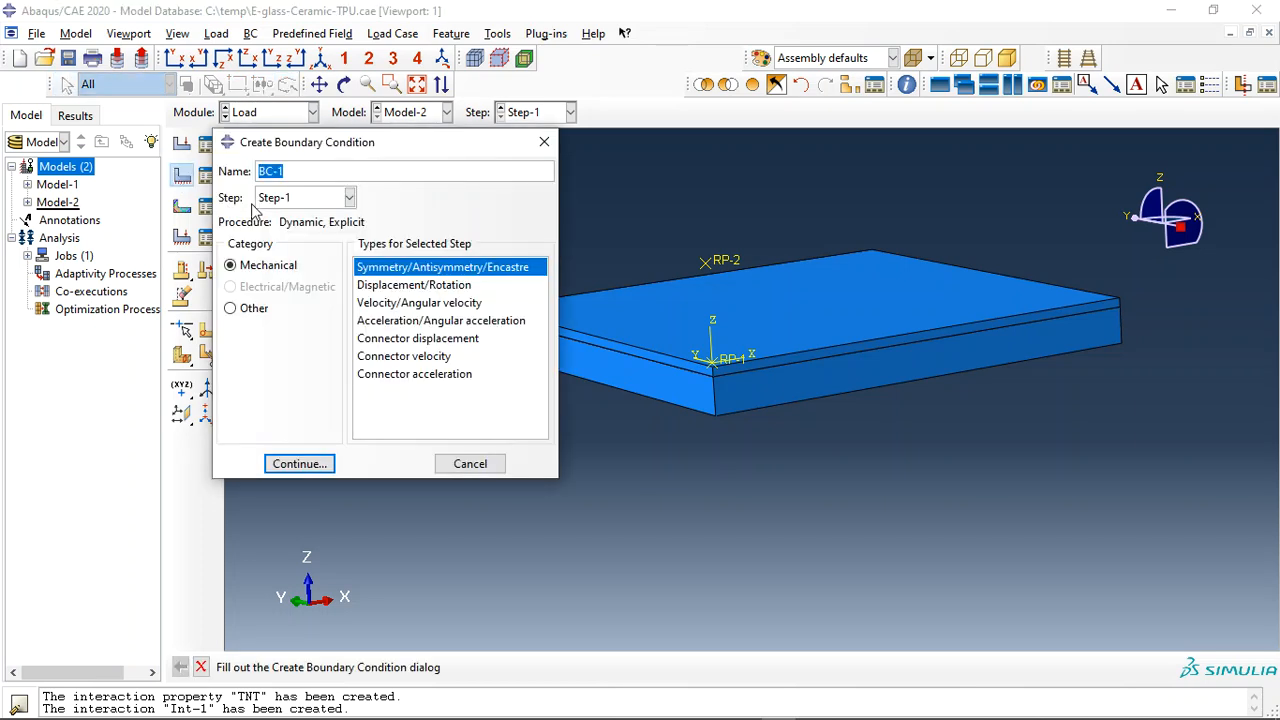
type("Xsymm")
left_click(303, 198)
left_click(312, 215)
left_click(285, 463)
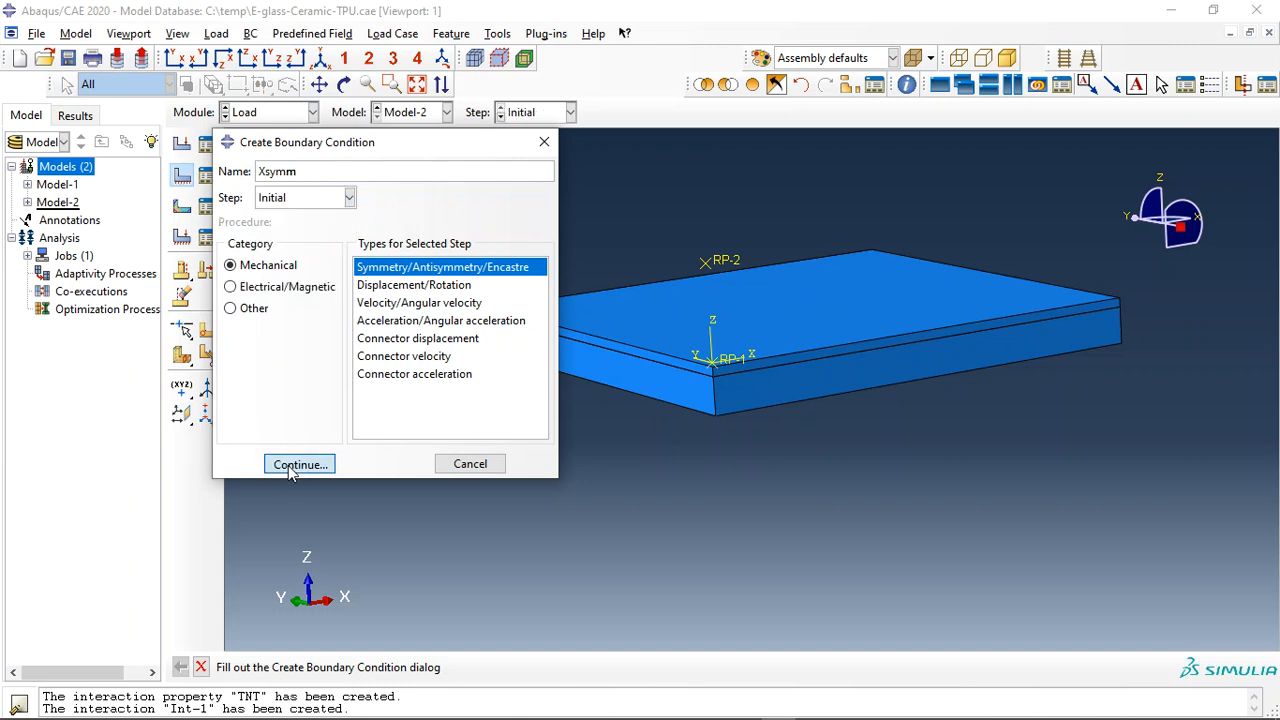
left_click(1138, 667)
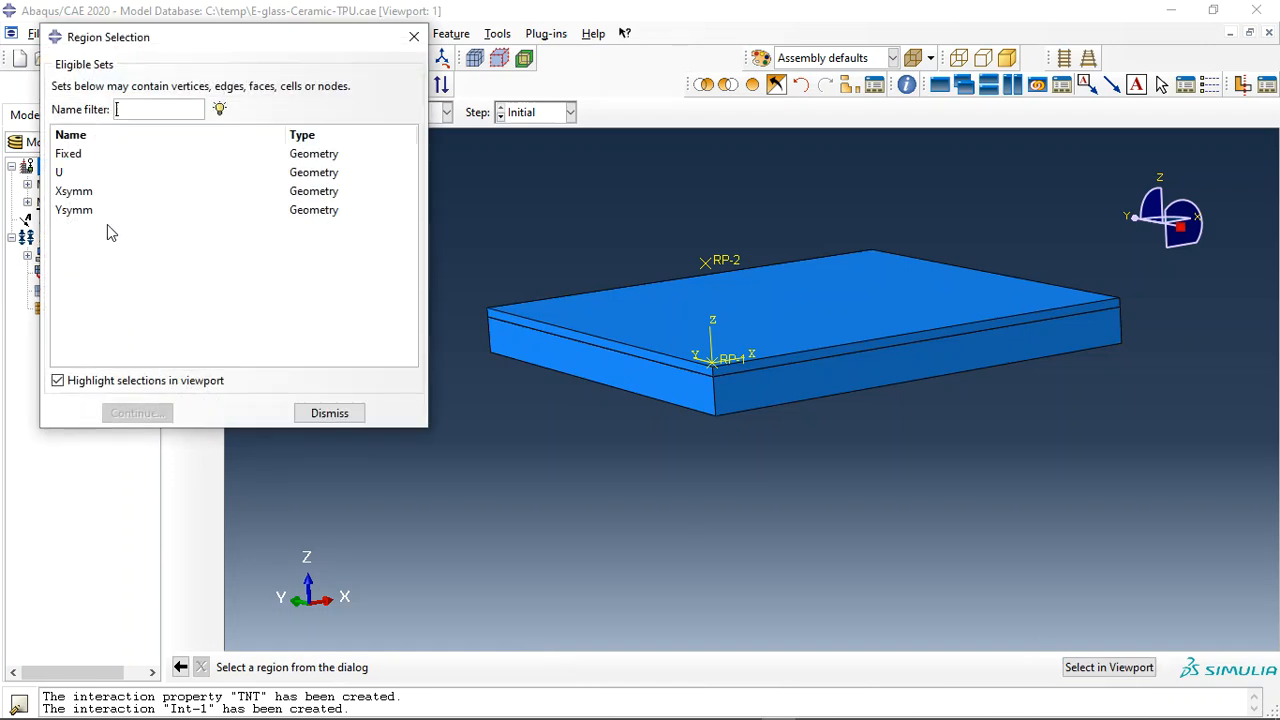
left_click(80, 191)
left_click(135, 413)
left_click(760, 259)
left_click(819, 438)
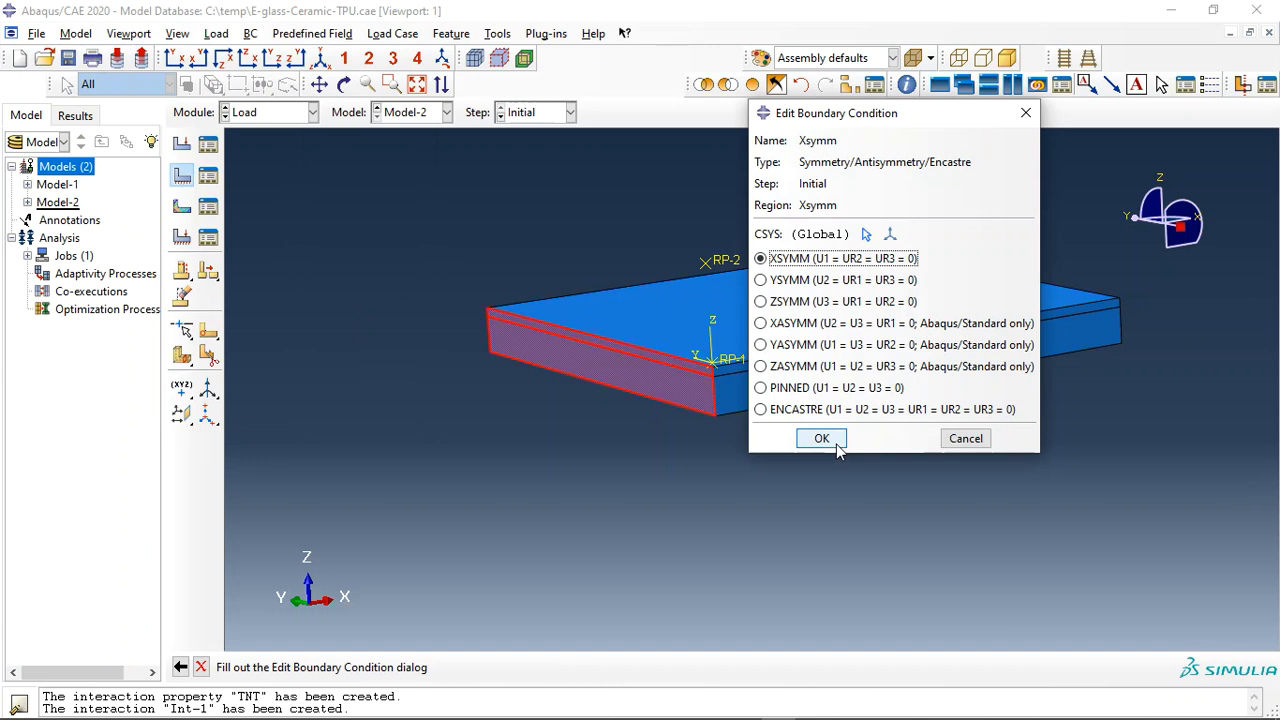
Create a boundary condition named Ysymm in the Initial step, applying YSYMM to the Ysymm set
left_click(184, 177)
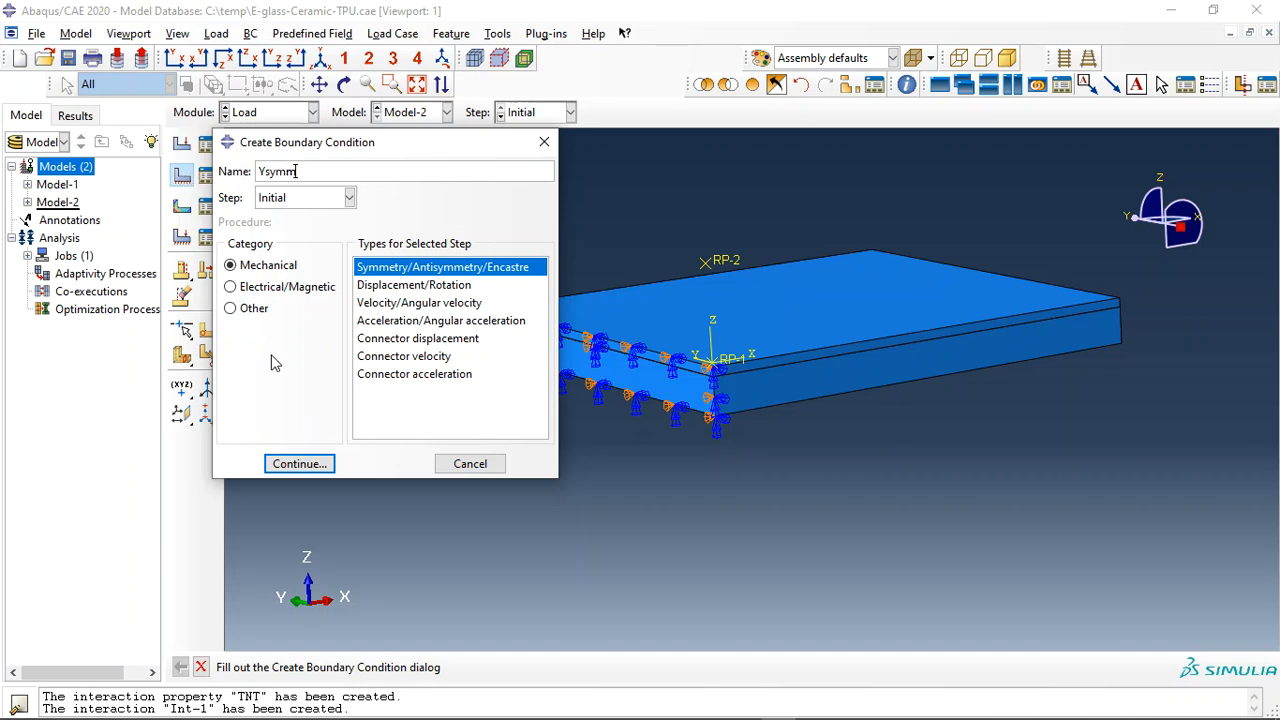
left_click(299, 463)
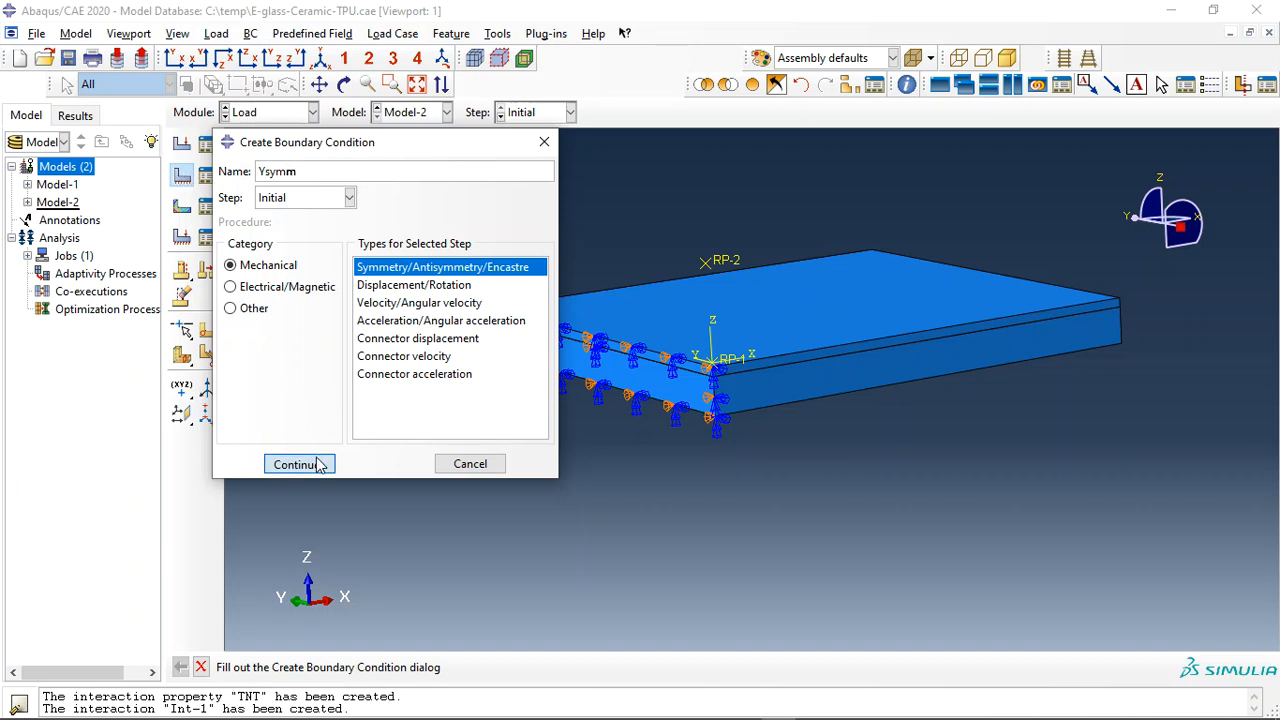
left_click(203, 212)
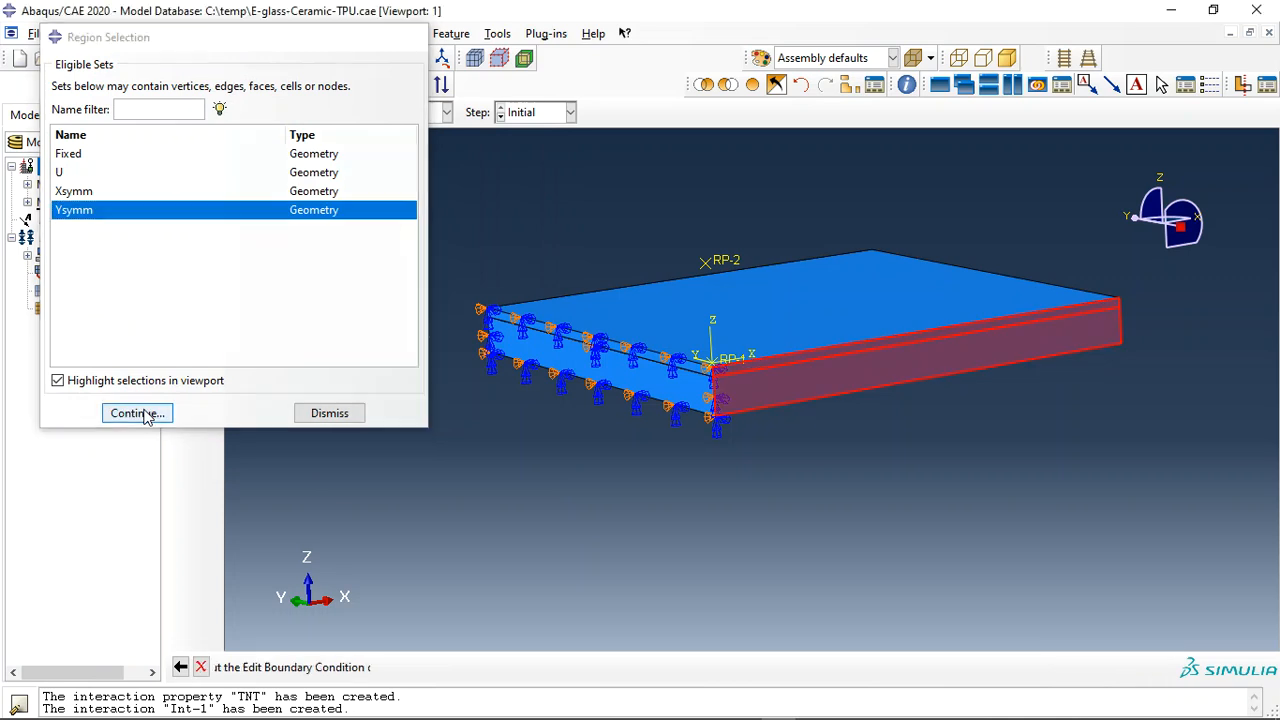
left_click(140, 413)
left_click(760, 280)
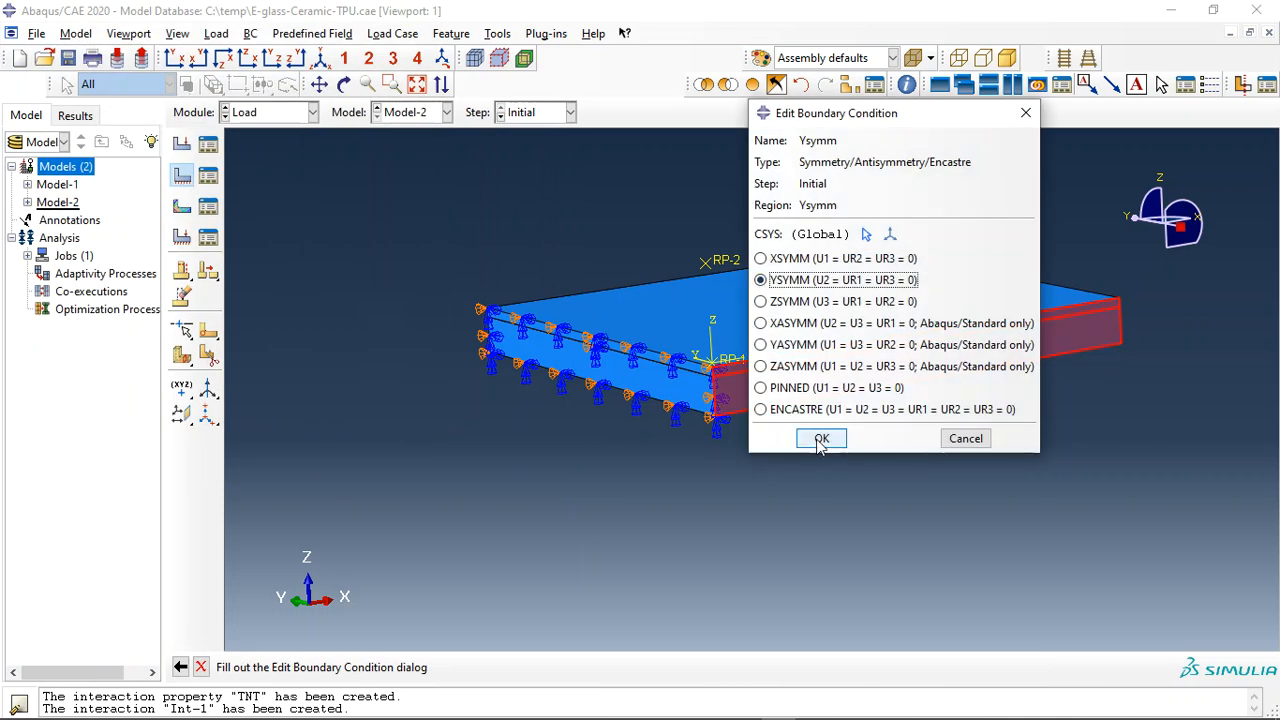
left_click(821, 438)
Create an encastre boundary condition in the Initial step on the Fixed set
left_click(182, 175)
type("F")
left_click(268, 462)
left_click(118, 154)
left_click(129, 412)
left_click(801, 410)
left_click(822, 440)
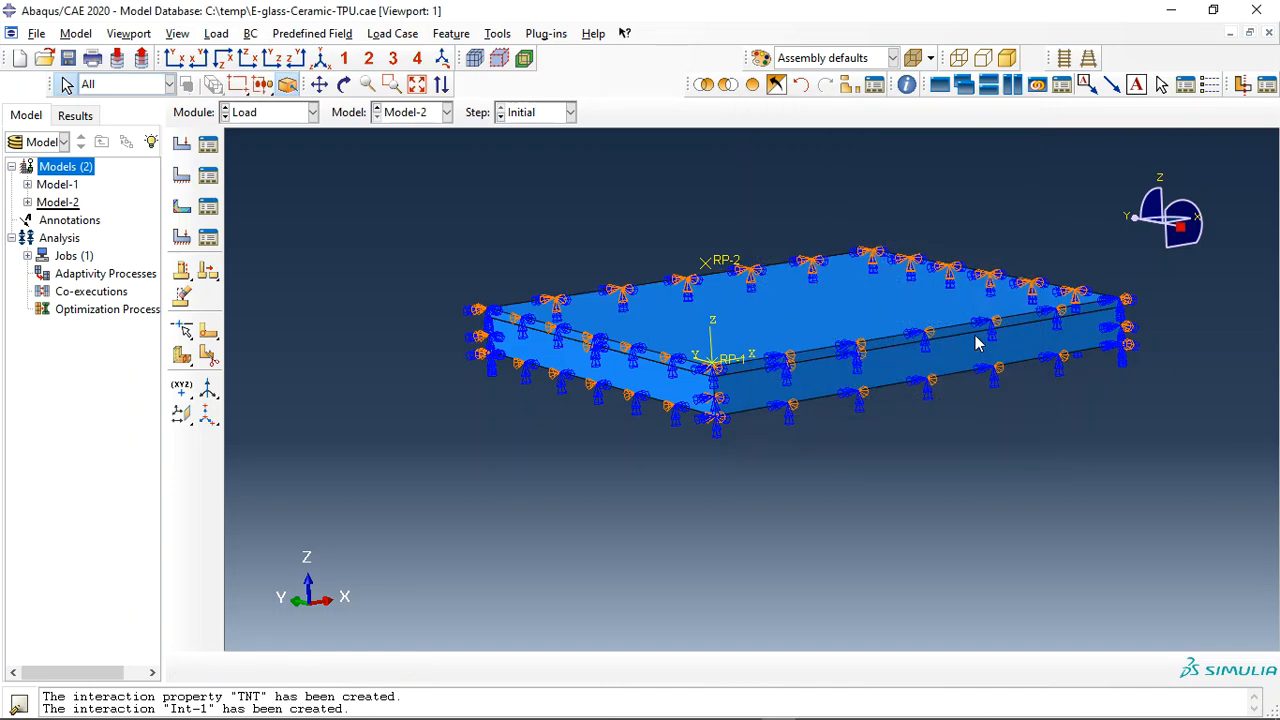
left_click(344, 84)
left_click_drag(640, 300, 440, 260)
key("Escape")
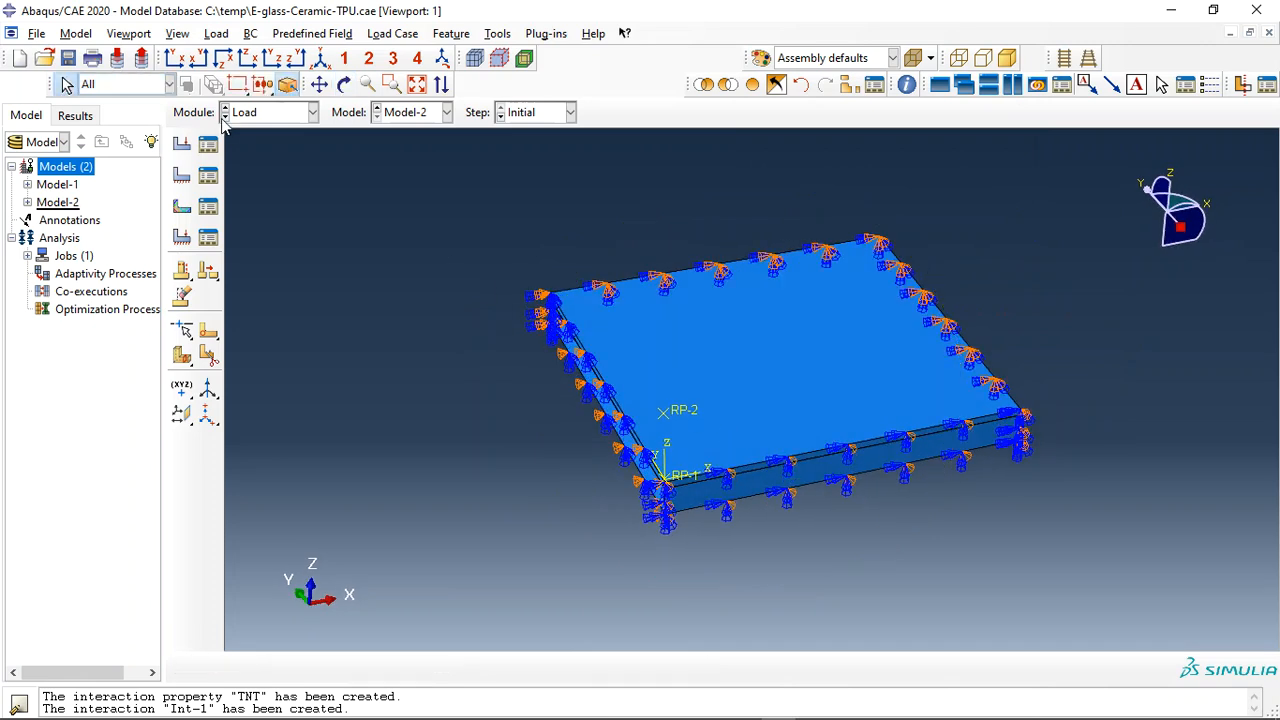
Open the Ceramic part for meshing and assign it an approximate global seed size of 0.015
left_click(225, 116)
left_click(599, 114)
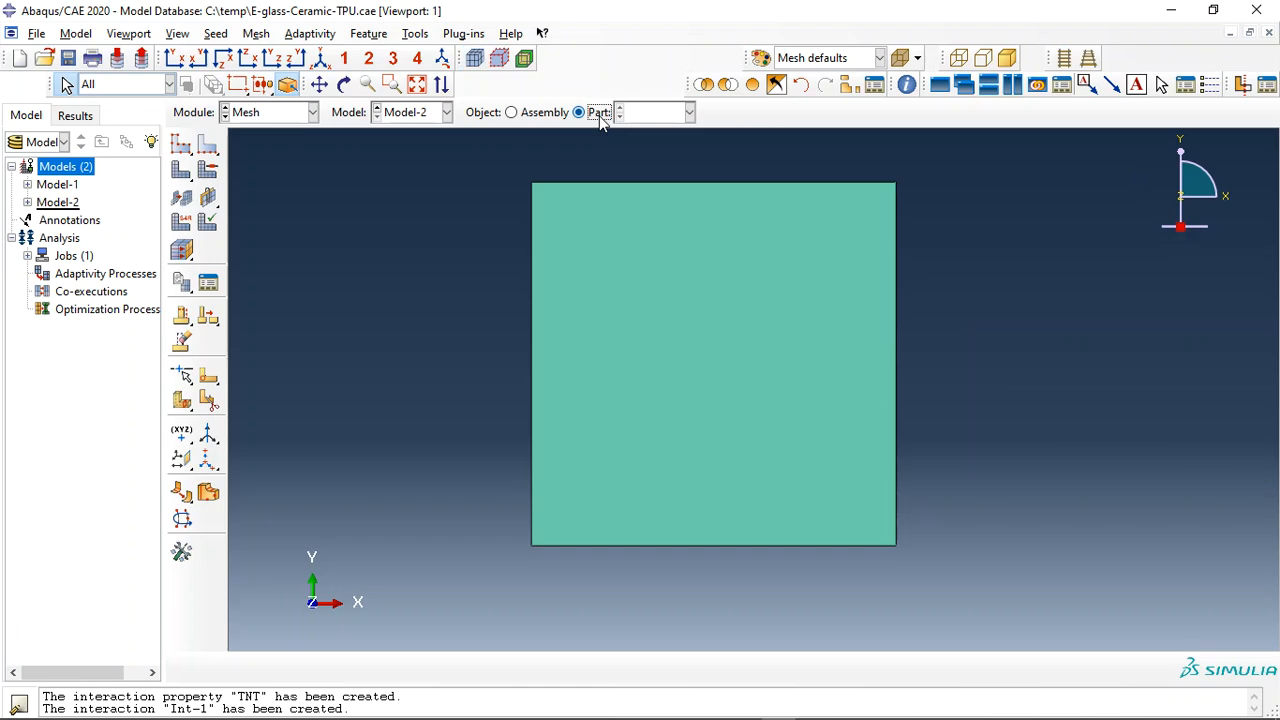
left_click(650, 112)
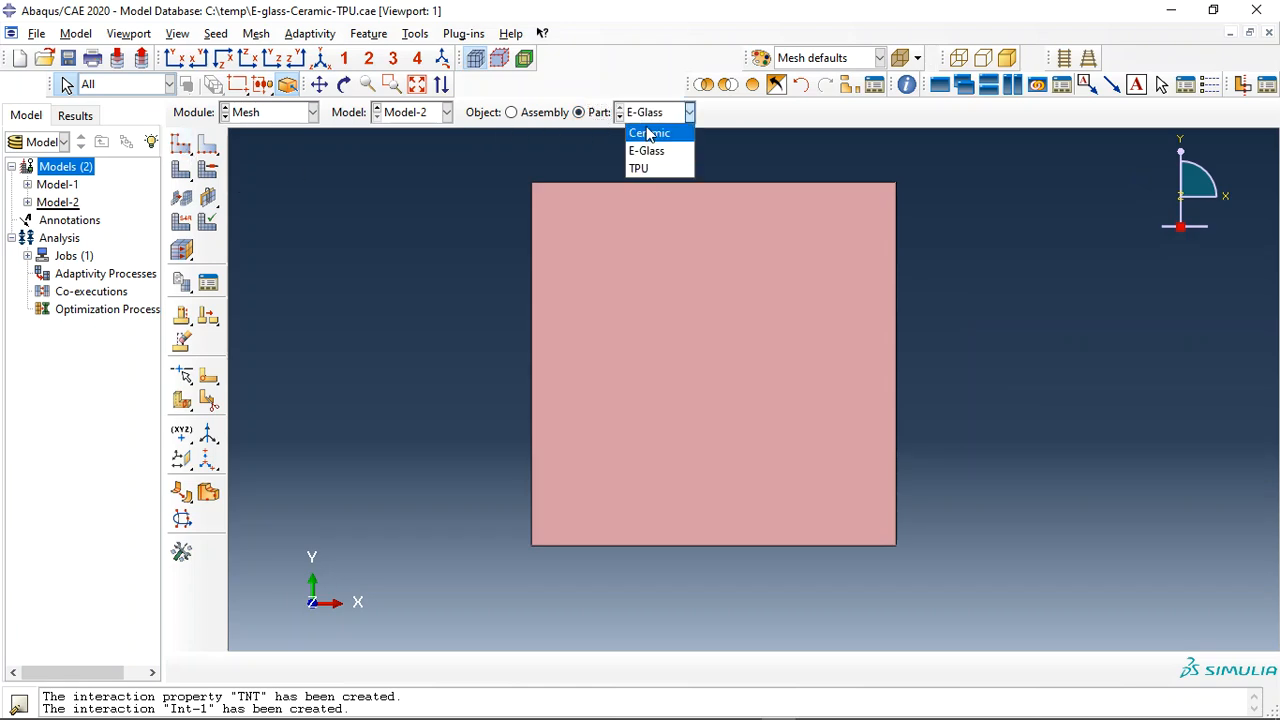
left_click(651, 131)
left_click(181, 143)
left_click_drag(369, 193, 388, 193)
type("15")
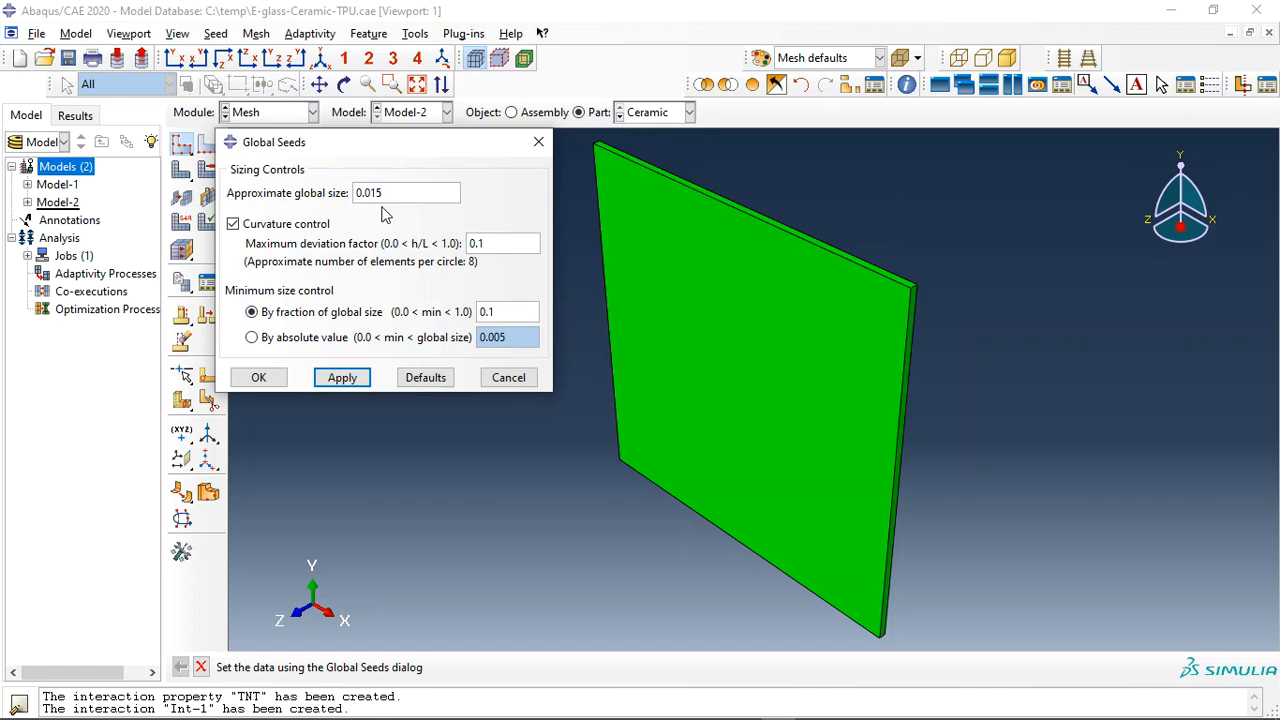
left_click(342, 377)
left_click(260, 378)
Seed the four short thickness edges of the Ceramic part by number, with 3 elements per edge
left_click(208, 143)
left_click_drag(525, 141, 974, 621)
left_click_drag(809, 440, 806, 441, "ctrl")
left_click_drag(740, 438, 677, 534, "ctrl")
left_click_drag(619, 350, 570, 312, "ctrl")
left_click_drag(742, 188, 683, 255, "ctrl")
middle_click(572, 294)
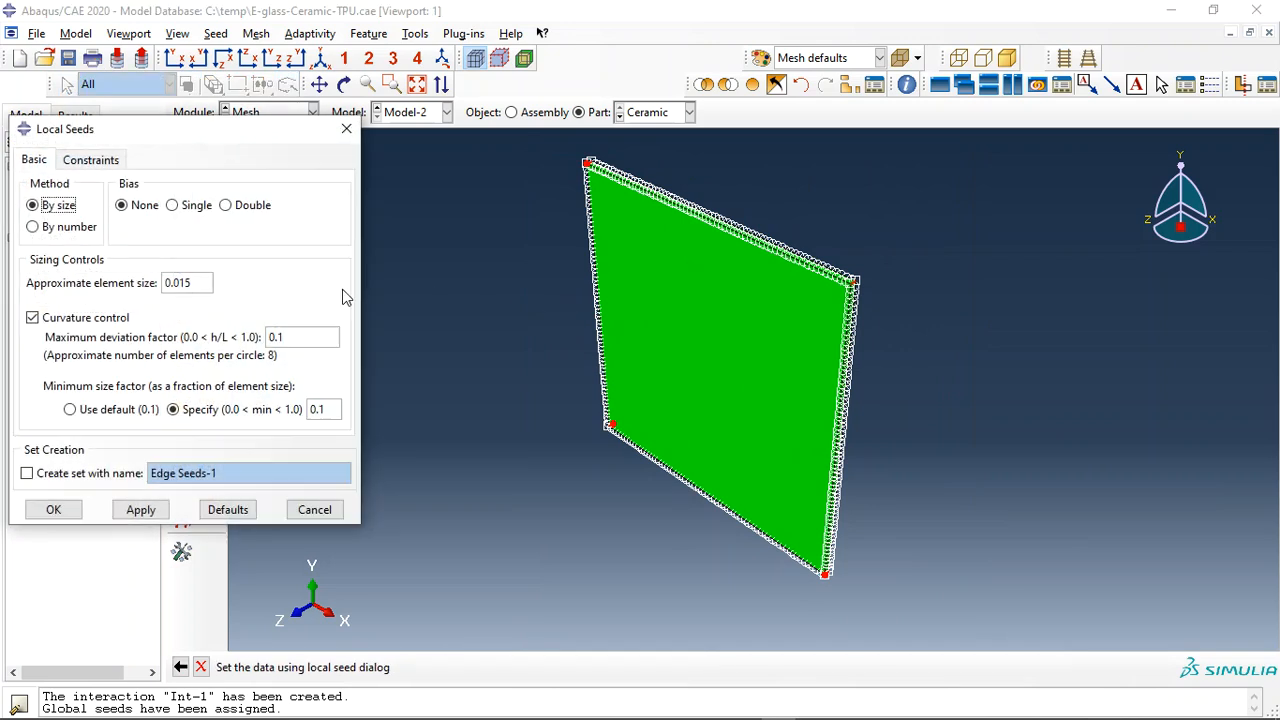
left_click(69, 227)
left_click(181, 279)
left_click(181, 279)
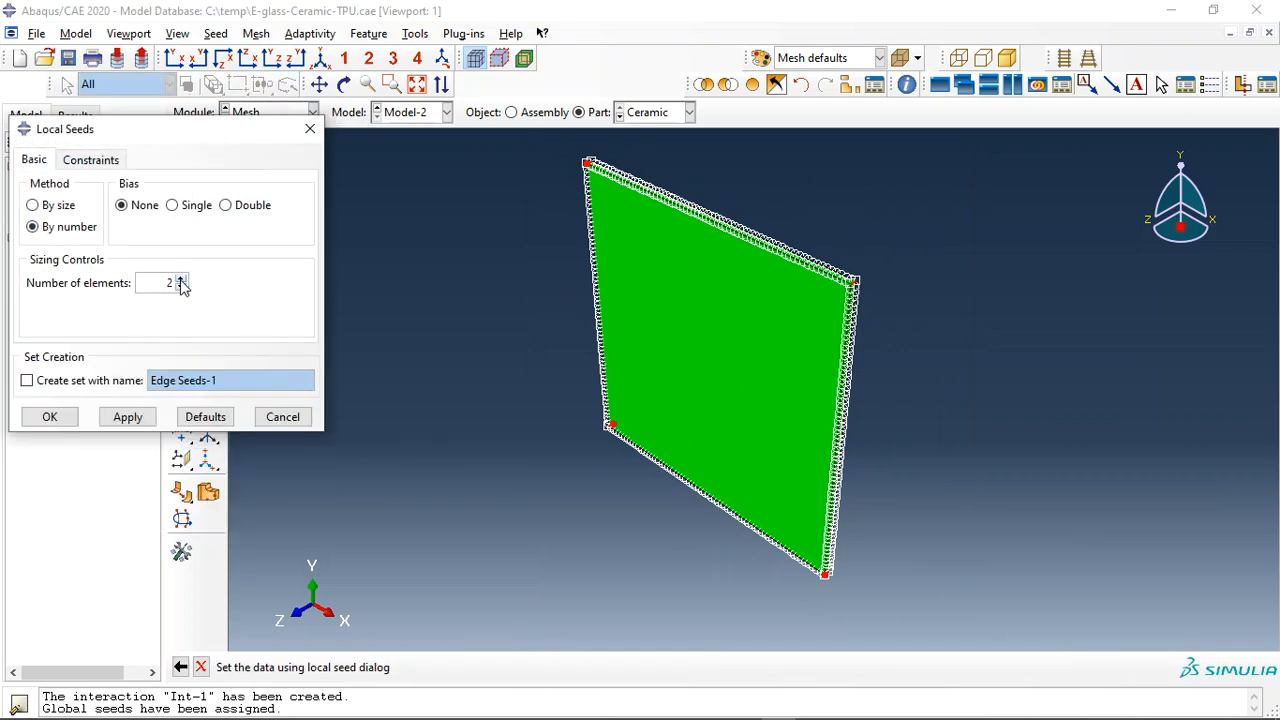
left_click(47, 414)
Mesh the Ceramic part and assign it linear 3D Stress elements from the Explicit library with element deletion enabled
left_click(181, 170)
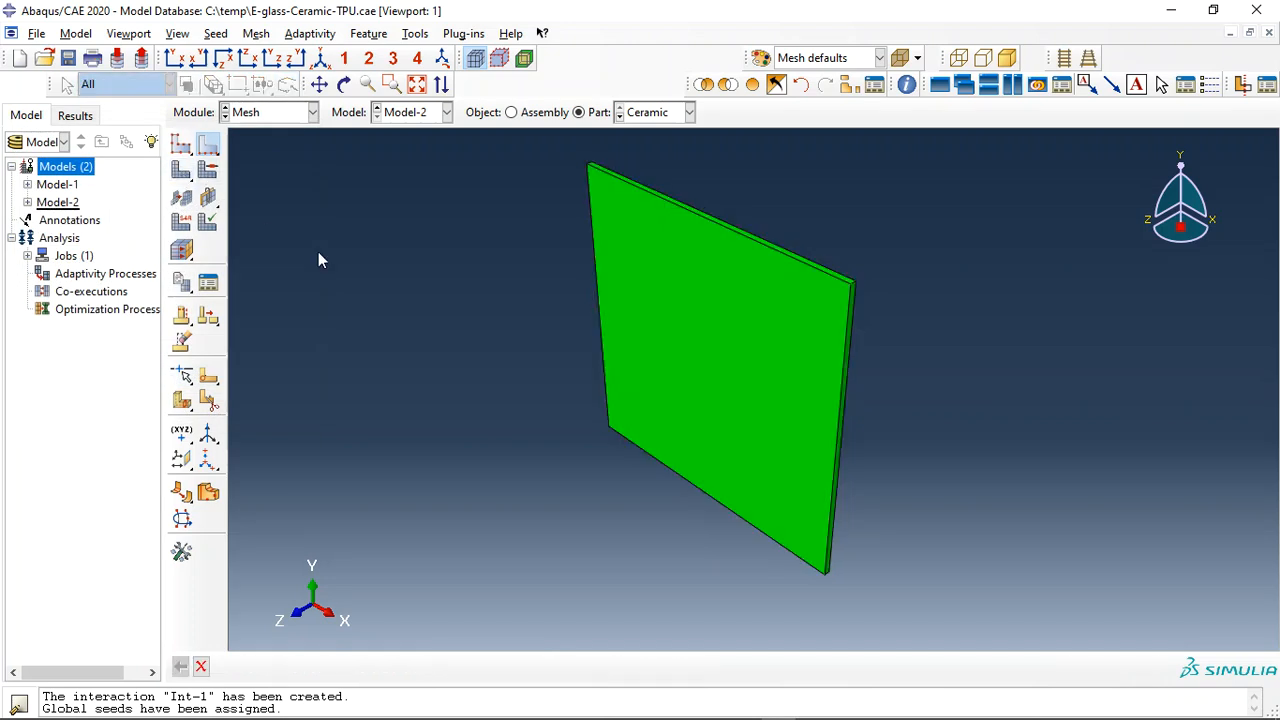
middle_click(379, 265)
left_click(185, 223)
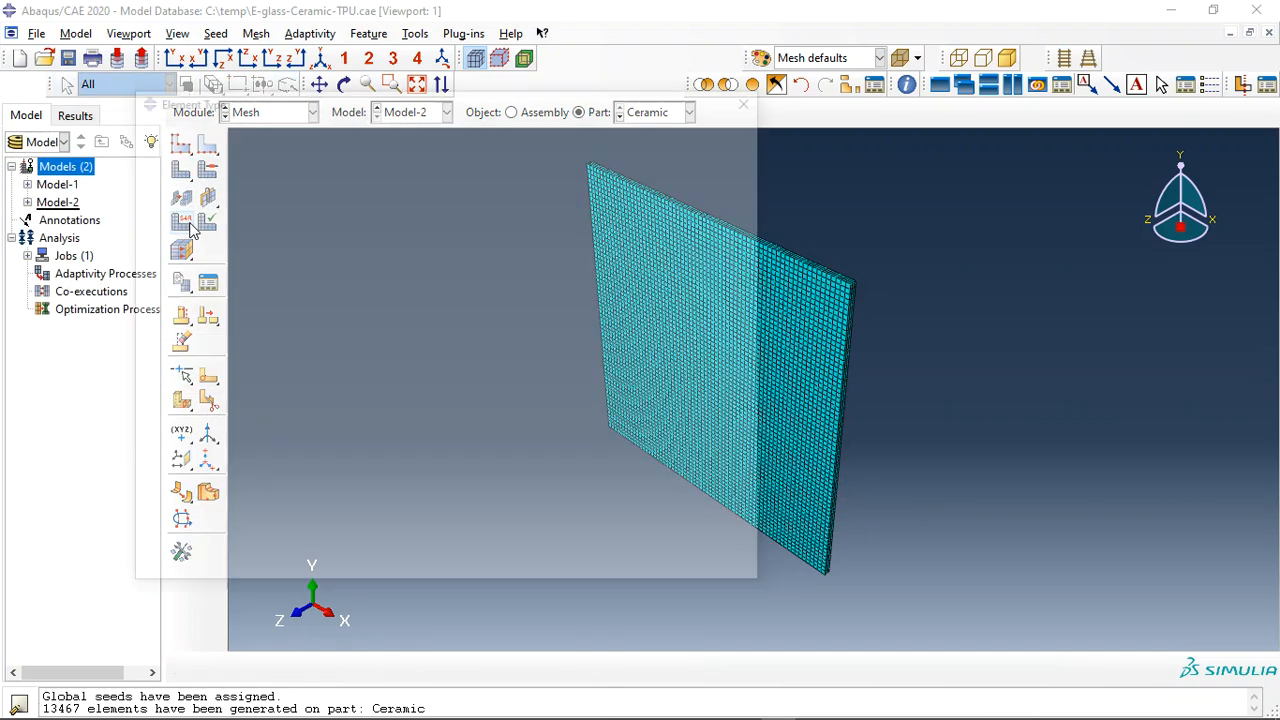
left_click(218, 153)
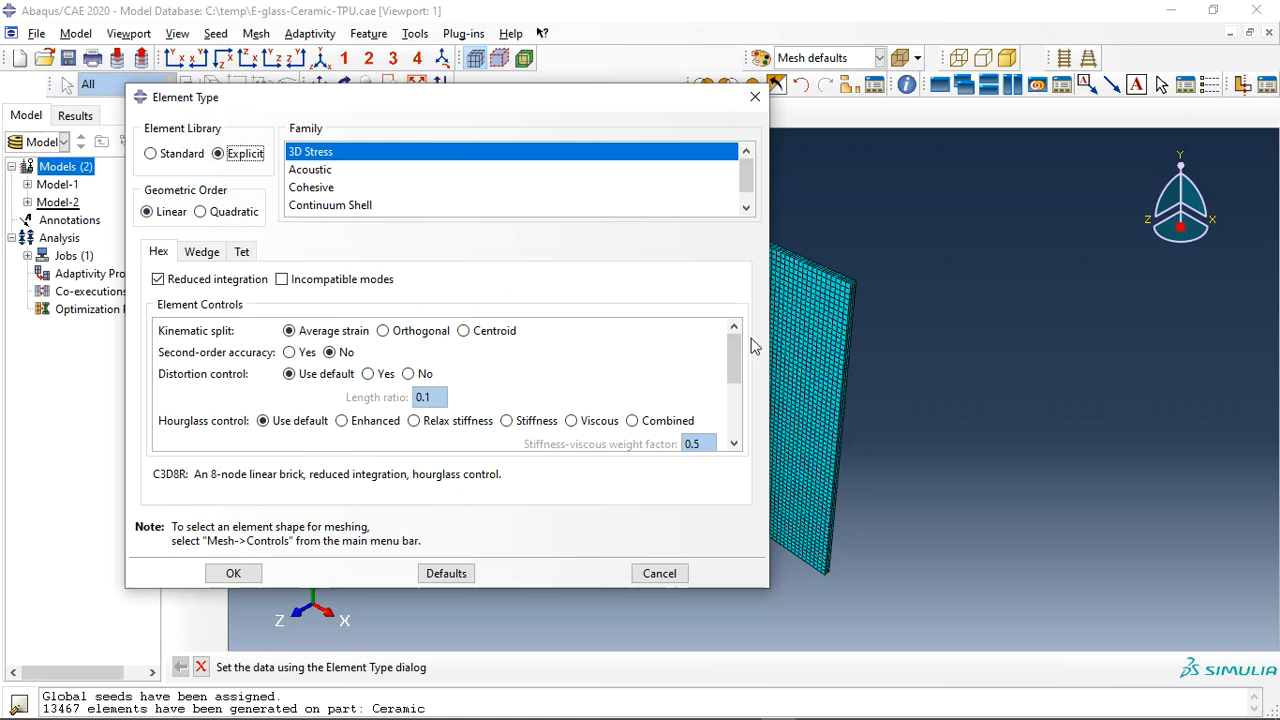
scroll(733, 380, "down", 3)
left_click(368, 387)
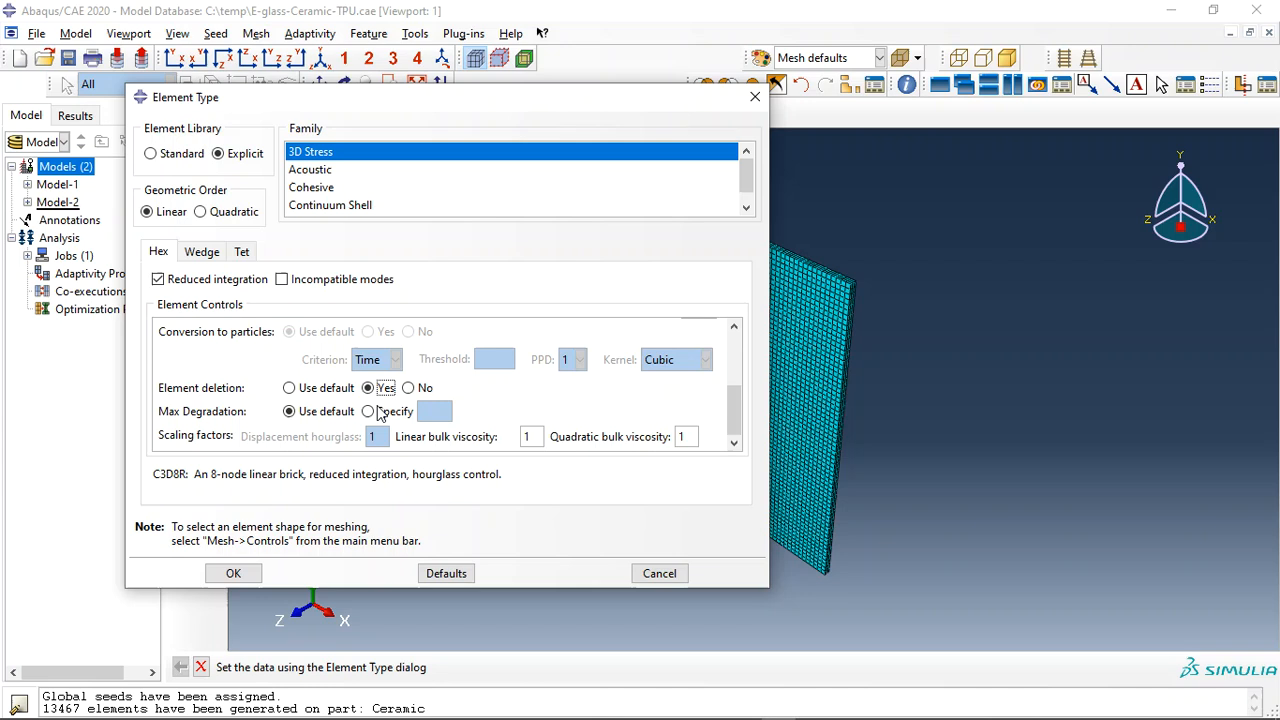
left_click(240, 573)
Seed the E-Glass part with the same global size as the Ceramic part and mesh it
left_click(619, 117)
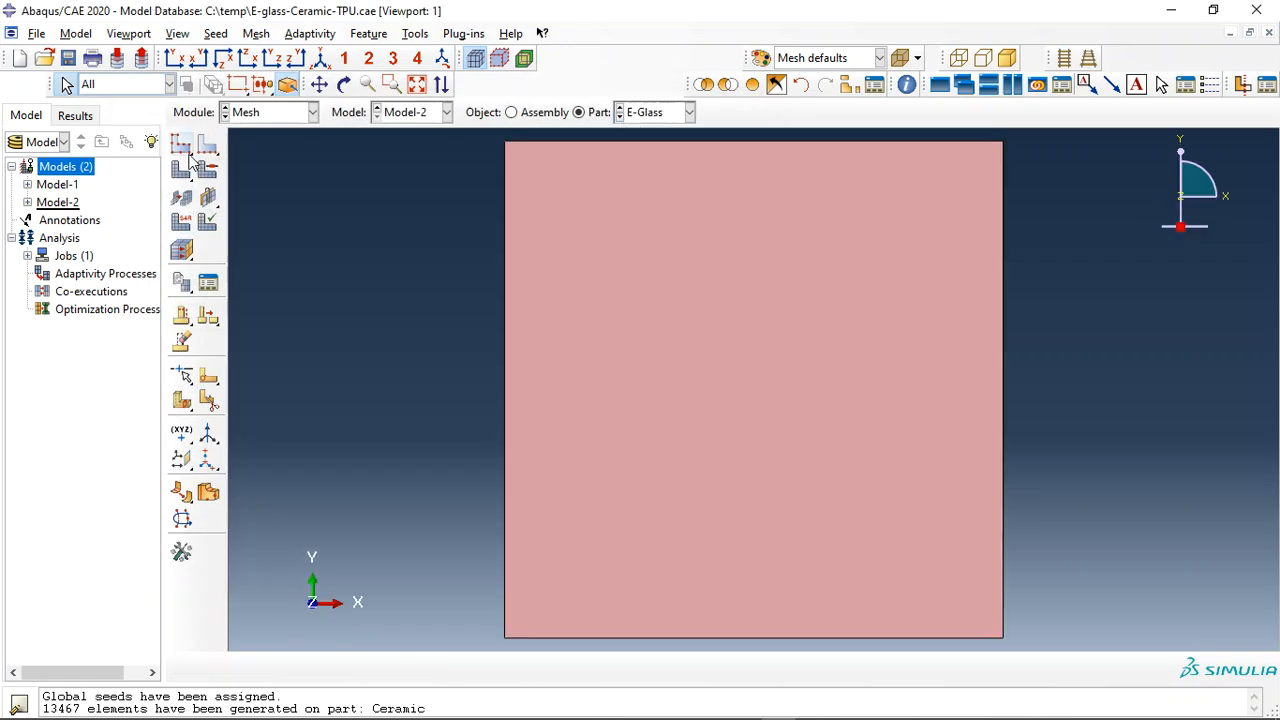
left_click(181, 143)
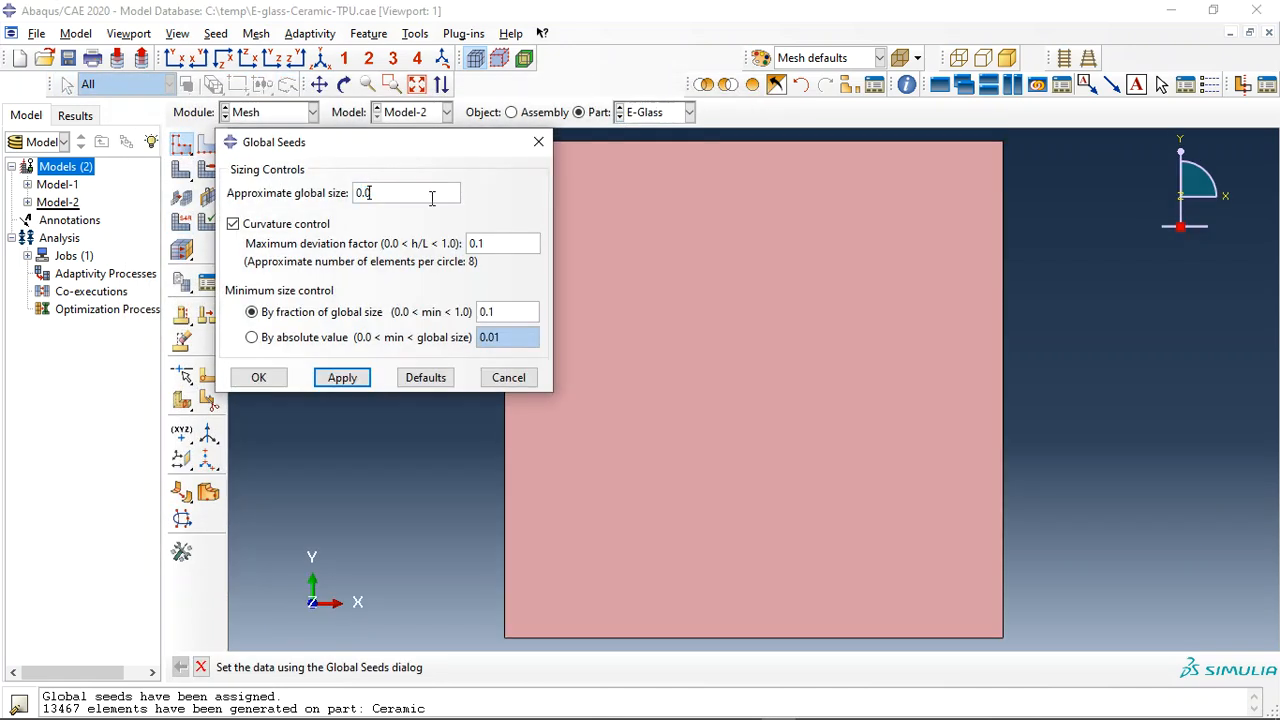
left_click(258, 377)
left_click(181, 170)
middle_click(310, 247)
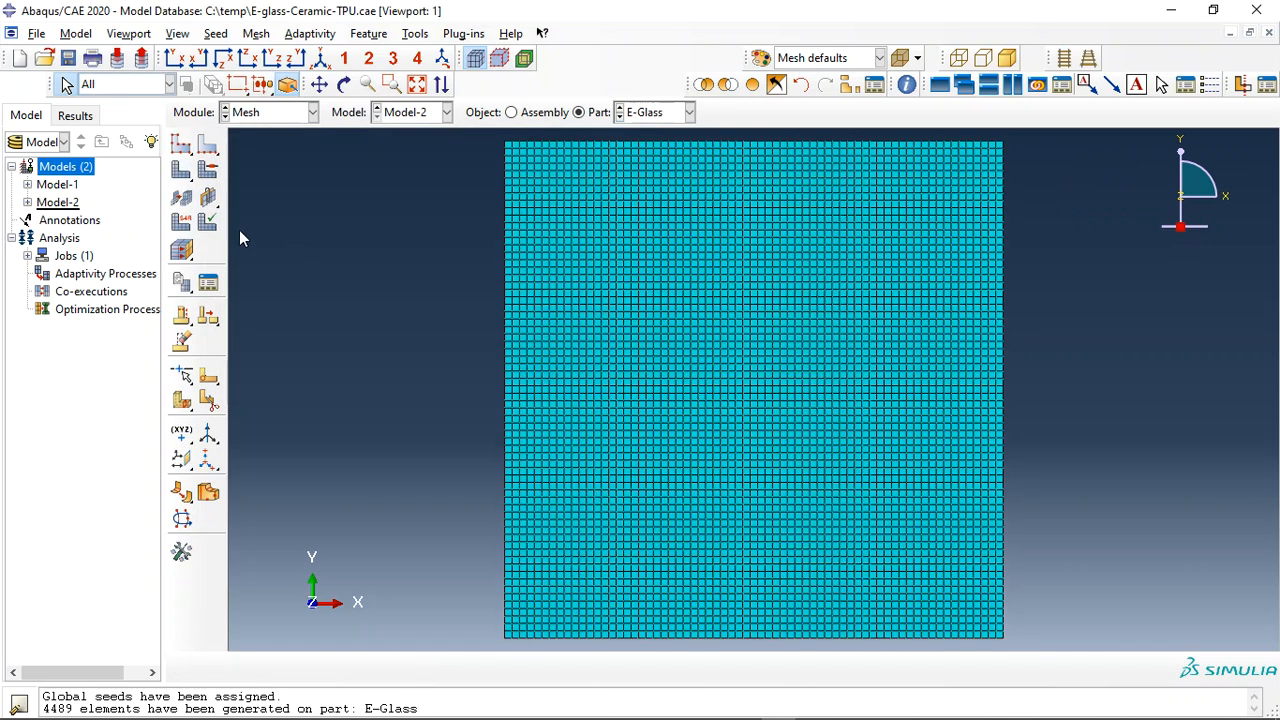
Assign the E-Glass part linear Shell elements from the Explicit library with element deletion enabled
left_click(181, 222)
left_click(245, 153)
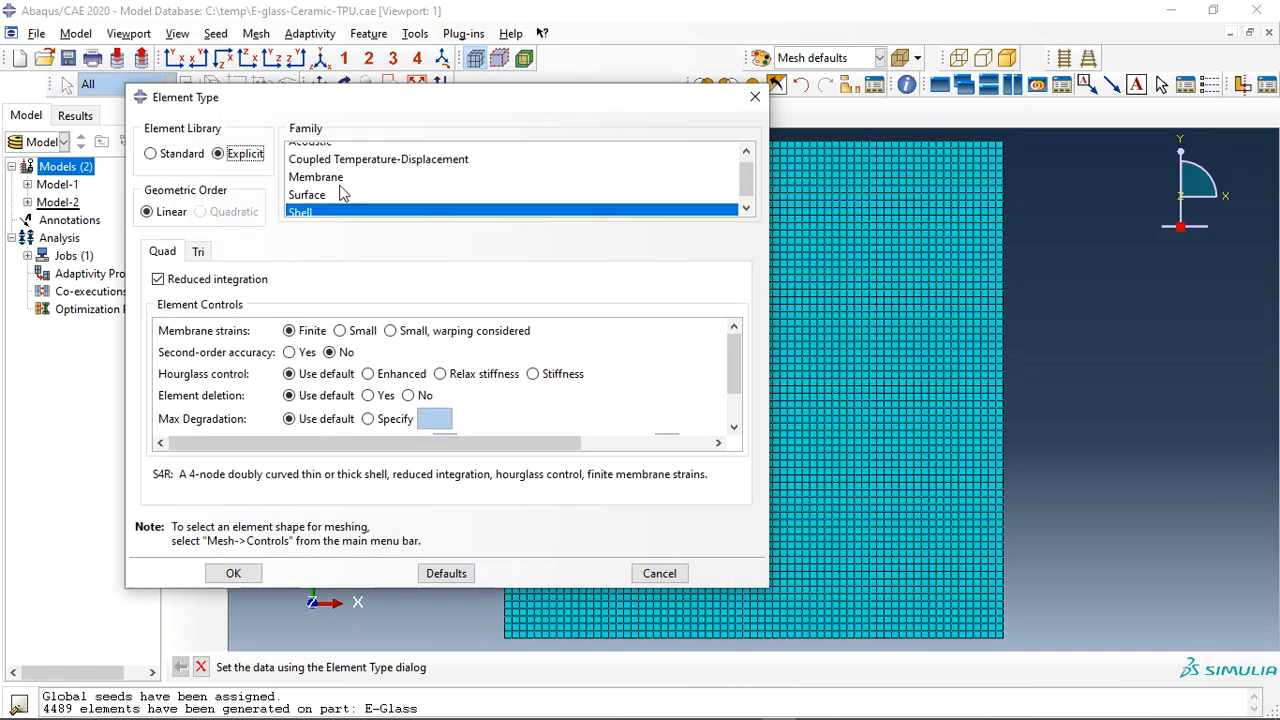
left_click(367, 396)
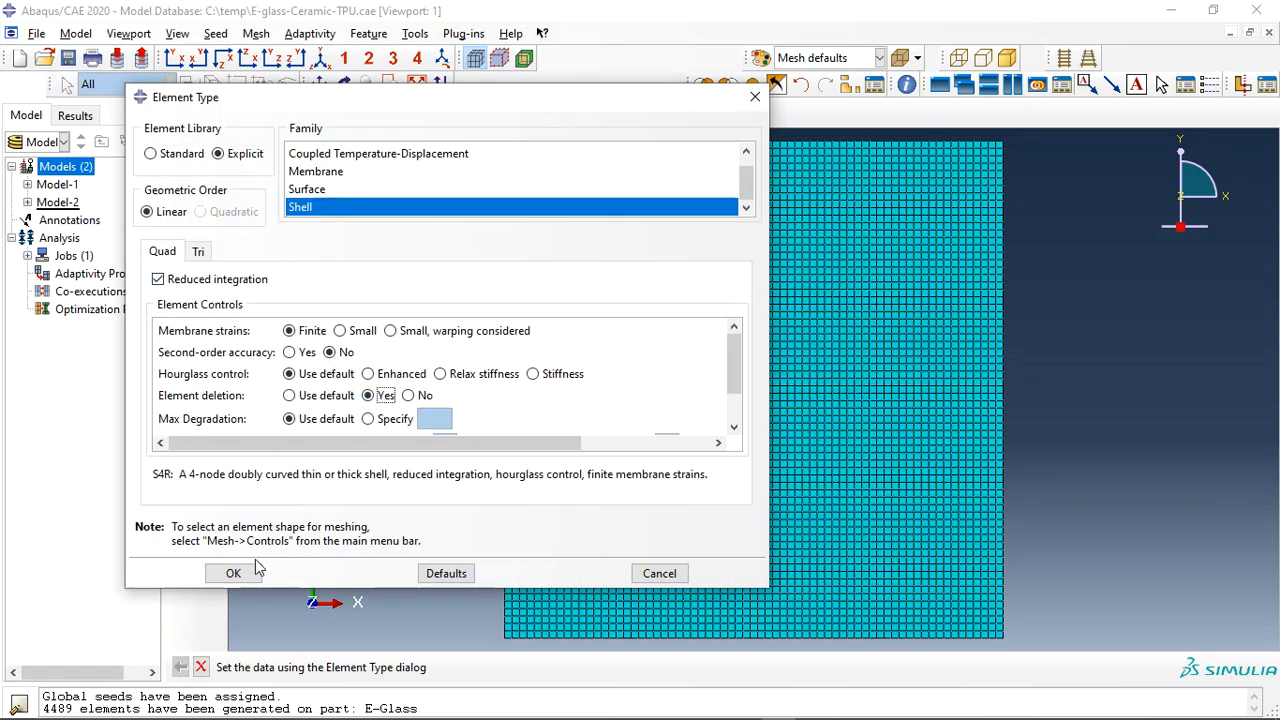
left_click(257, 570)
Seed the TPU part with an approximate global size of 0.015 and mesh it
left_click(619, 117)
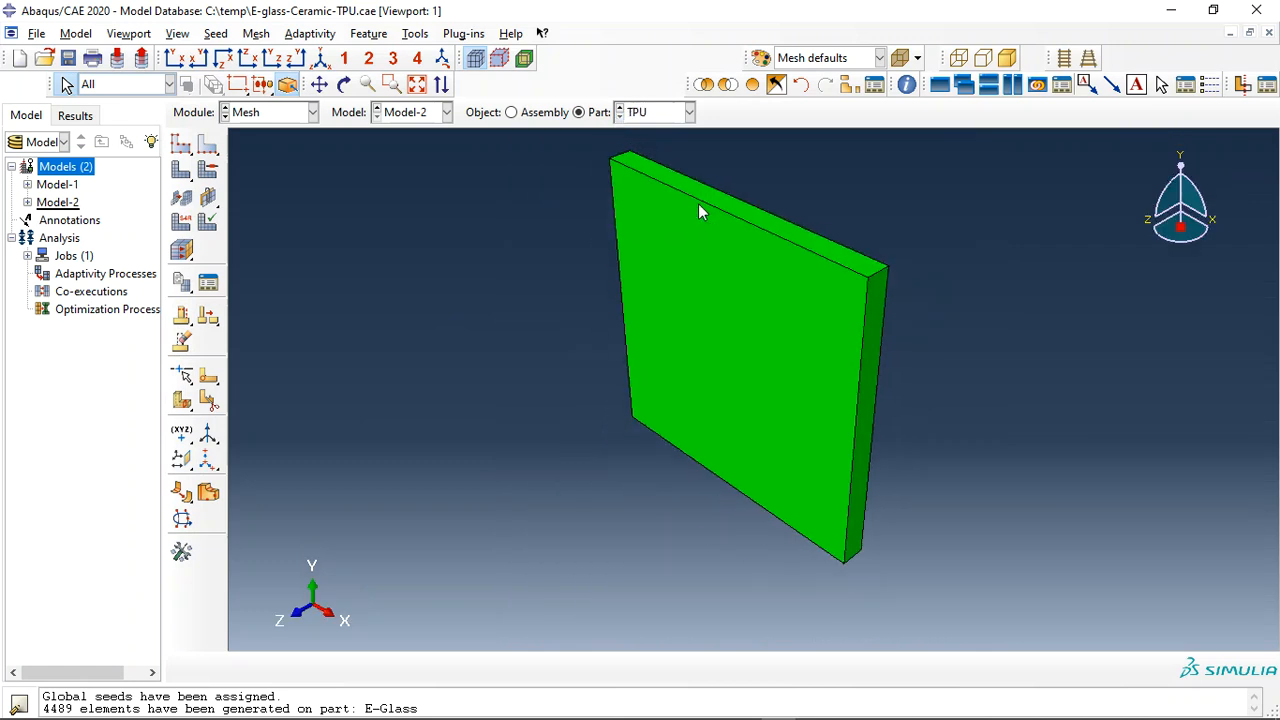
left_click(181, 143)
left_click(371, 192)
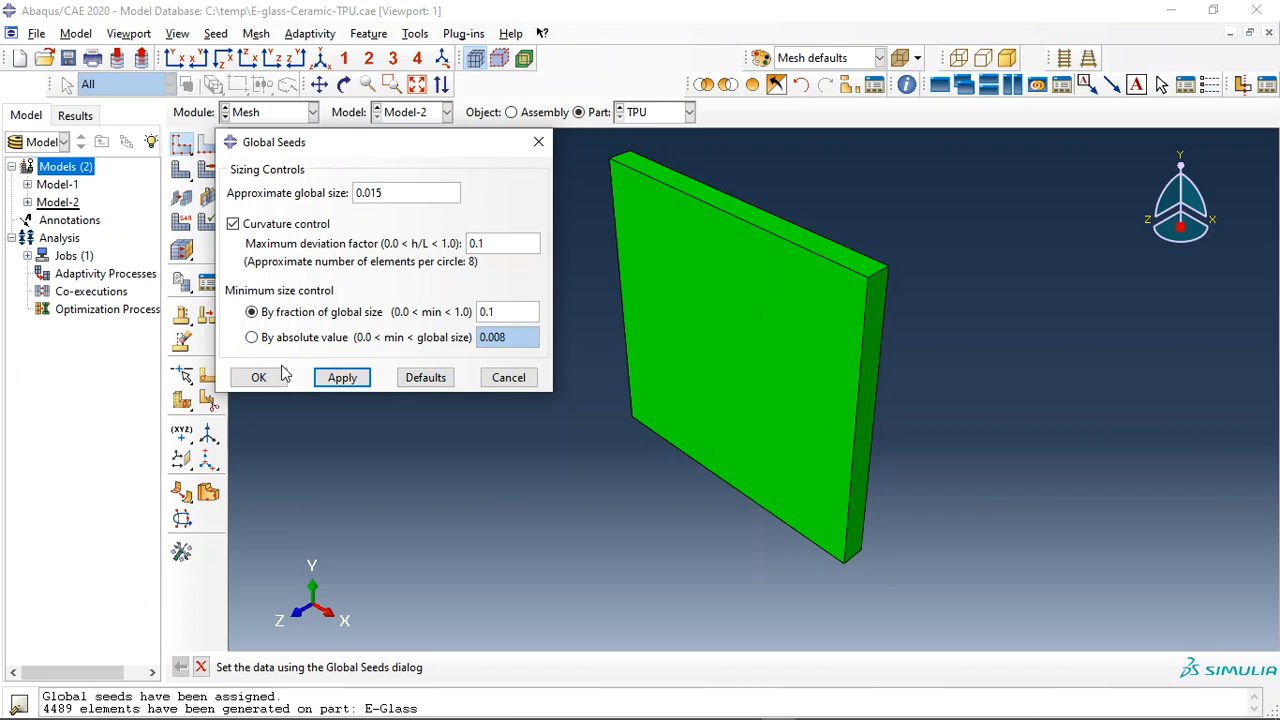
left_click(258, 377)
left_click(181, 170)
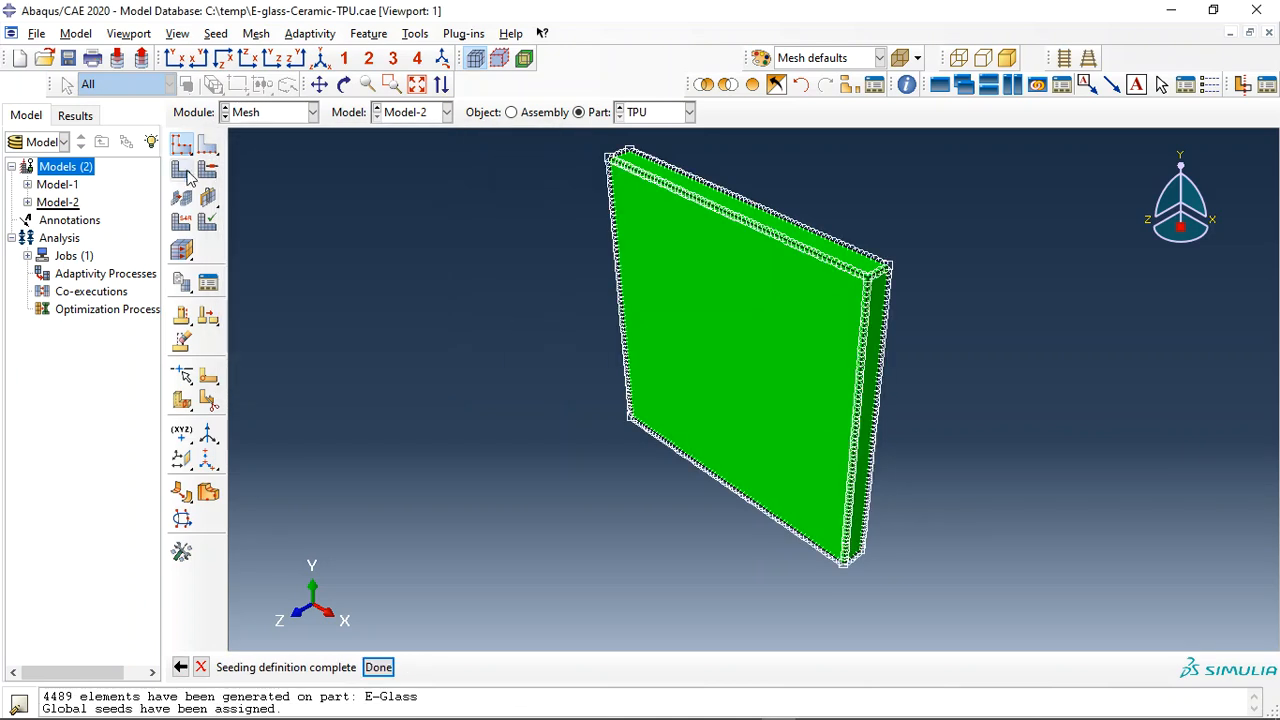
middle_click(289, 222)
Assign the TPU part linear 3D Stress elements from the Explicit library with element deletion enabled
left_click(182, 223)
left_click(217, 153)
scroll(350, 155, "up", 1)
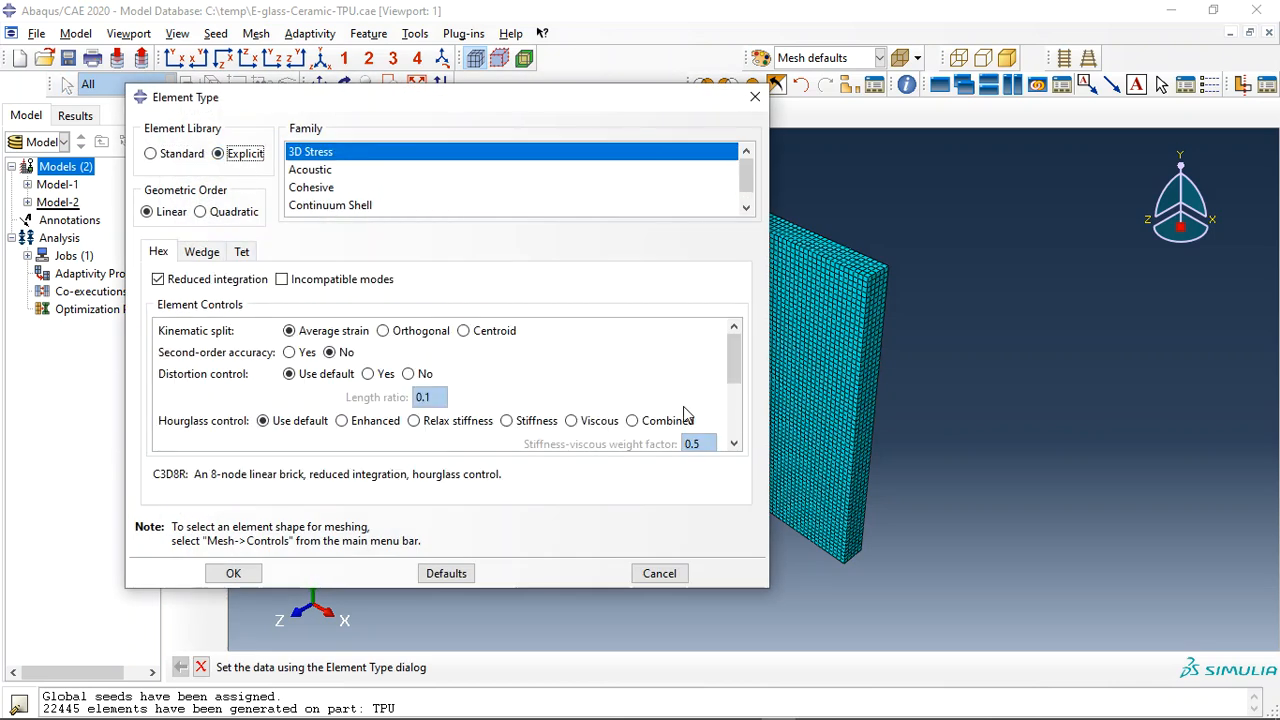
left_click_drag(740, 370, 743, 445)
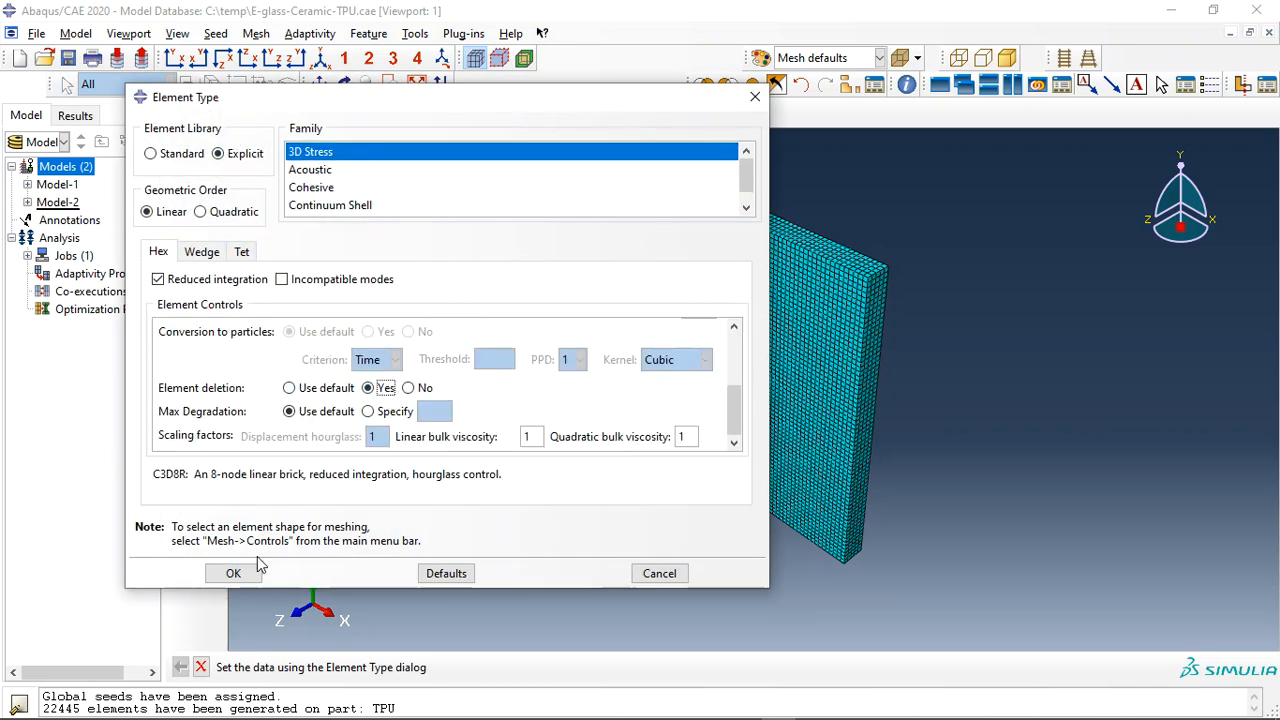
left_click(262, 572)
Display the meshed assembly and switch to the Job module
left_click(542, 114)
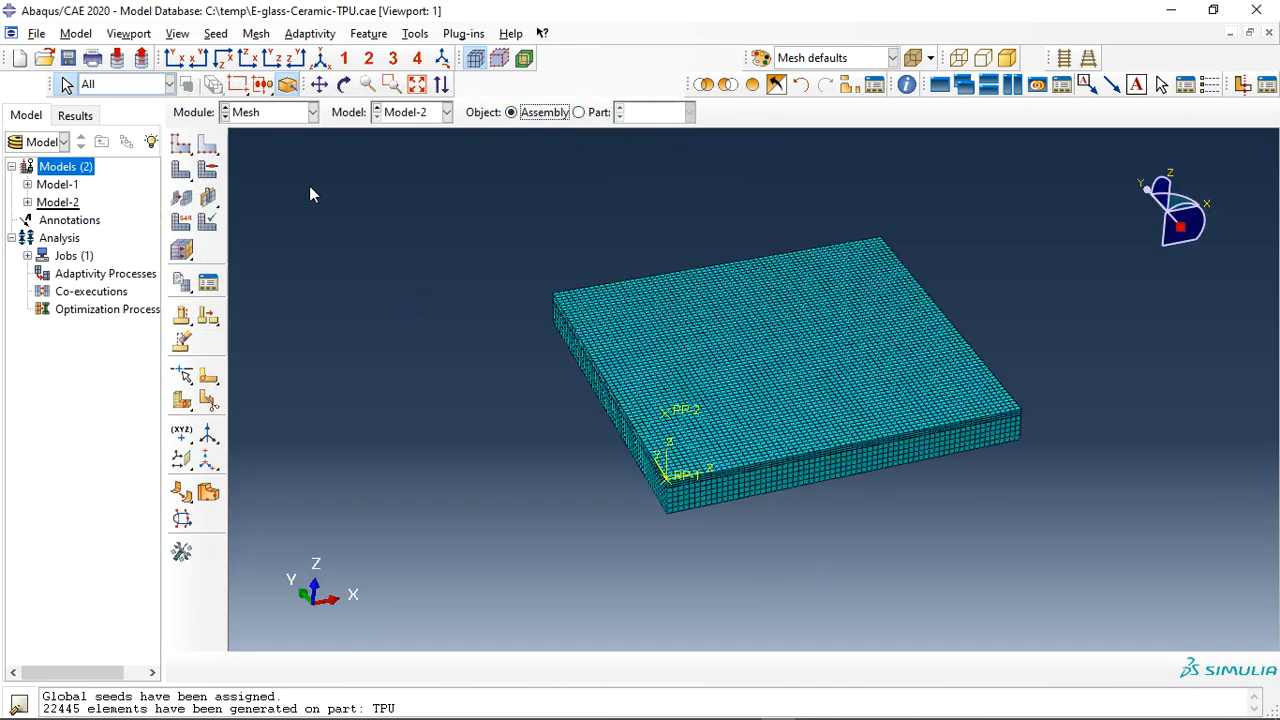
left_click(254, 118)
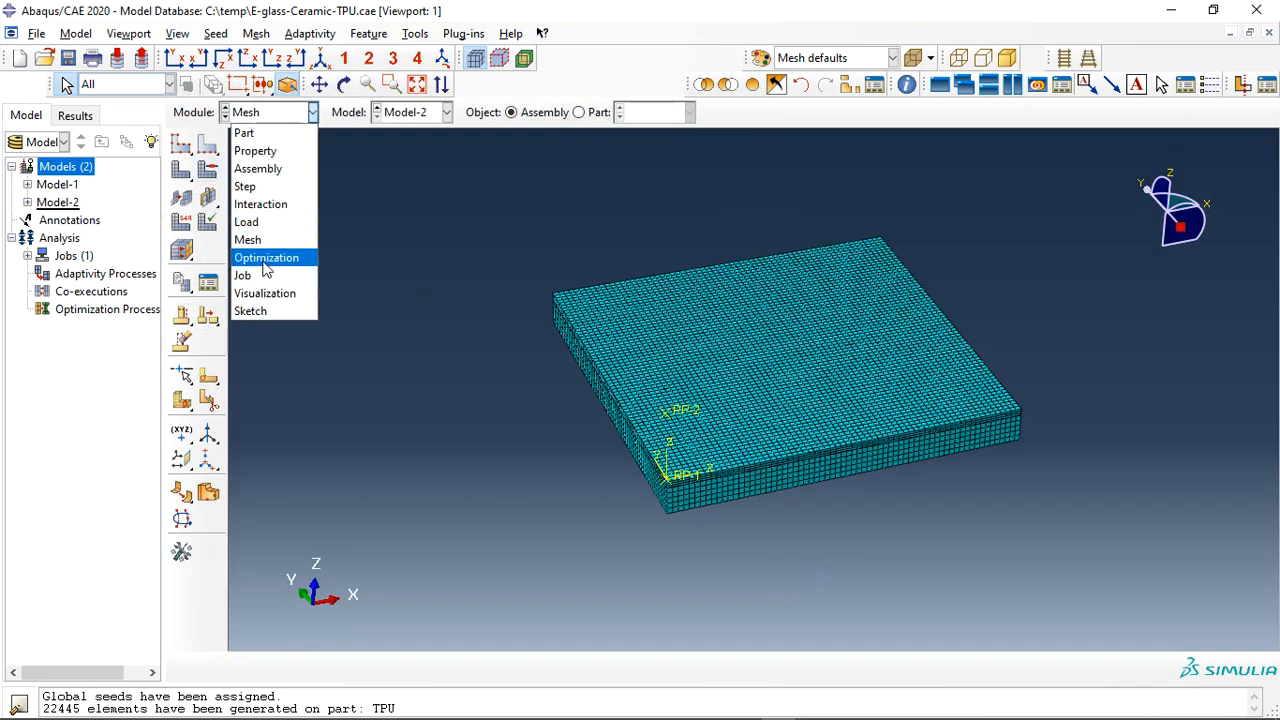
left_click(261, 262)
left_click(226, 118)
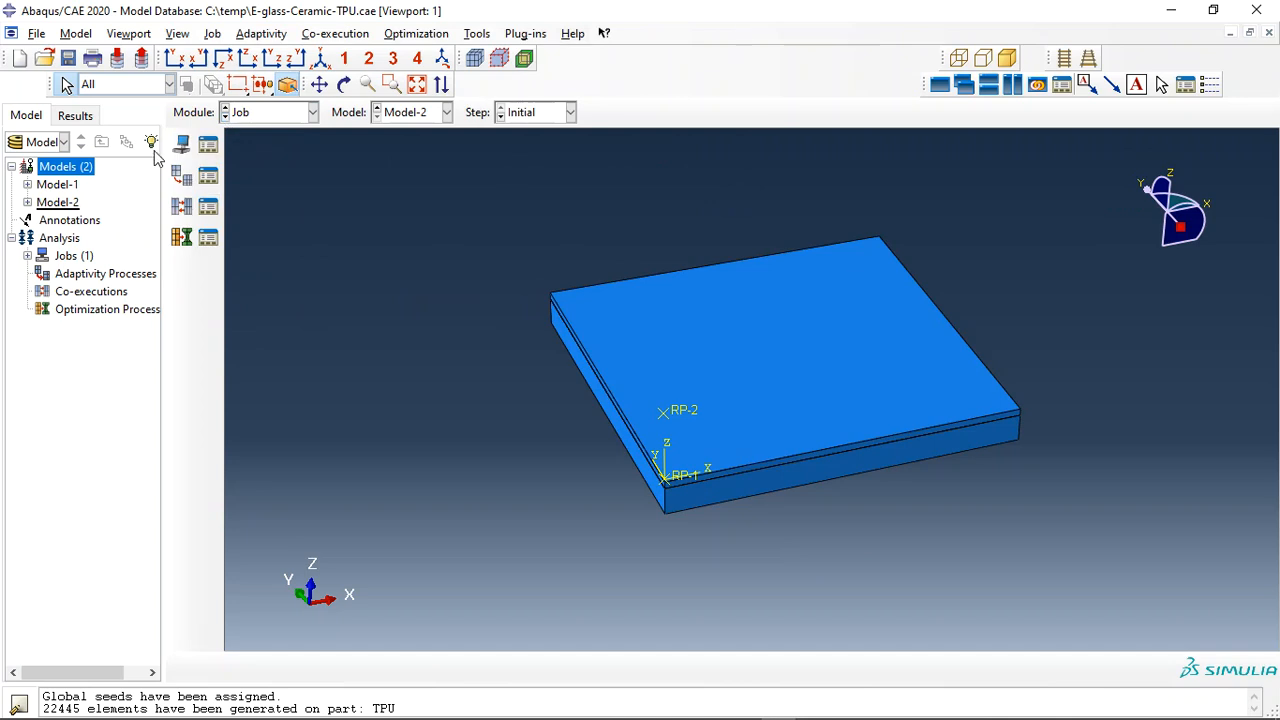
Create a full-analysis job for Model-2 with the default job settings
left_click(181, 145)
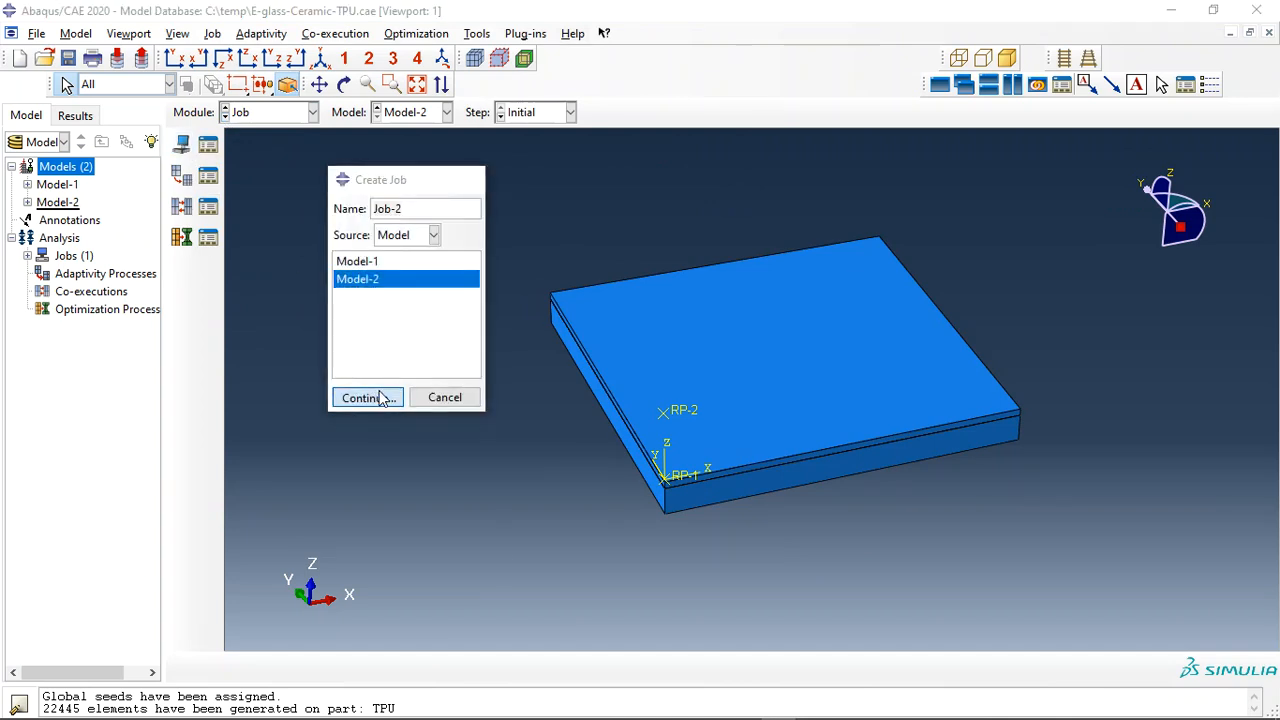
left_click(383, 397)
left_click(168, 538)
Submit the Model-2 job, overwriting the existing job files, and save the model database
left_click(208, 145)
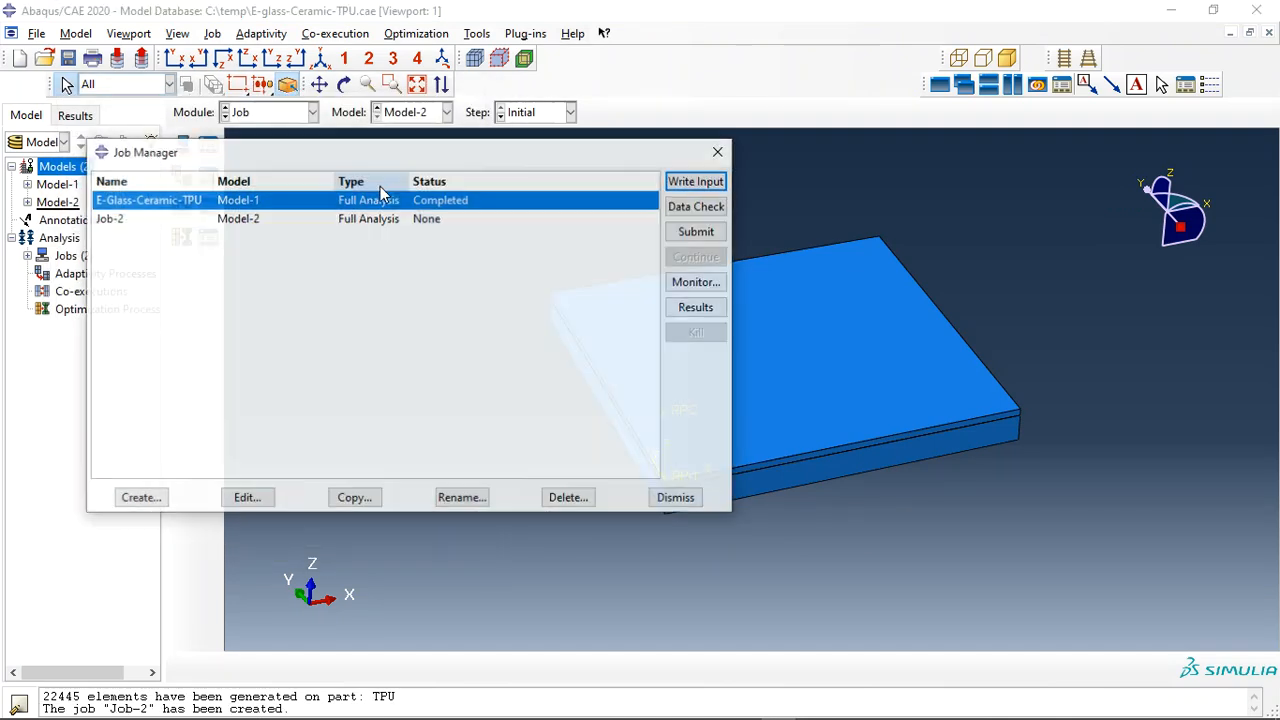
left_click(641, 222)
left_click(683, 234)
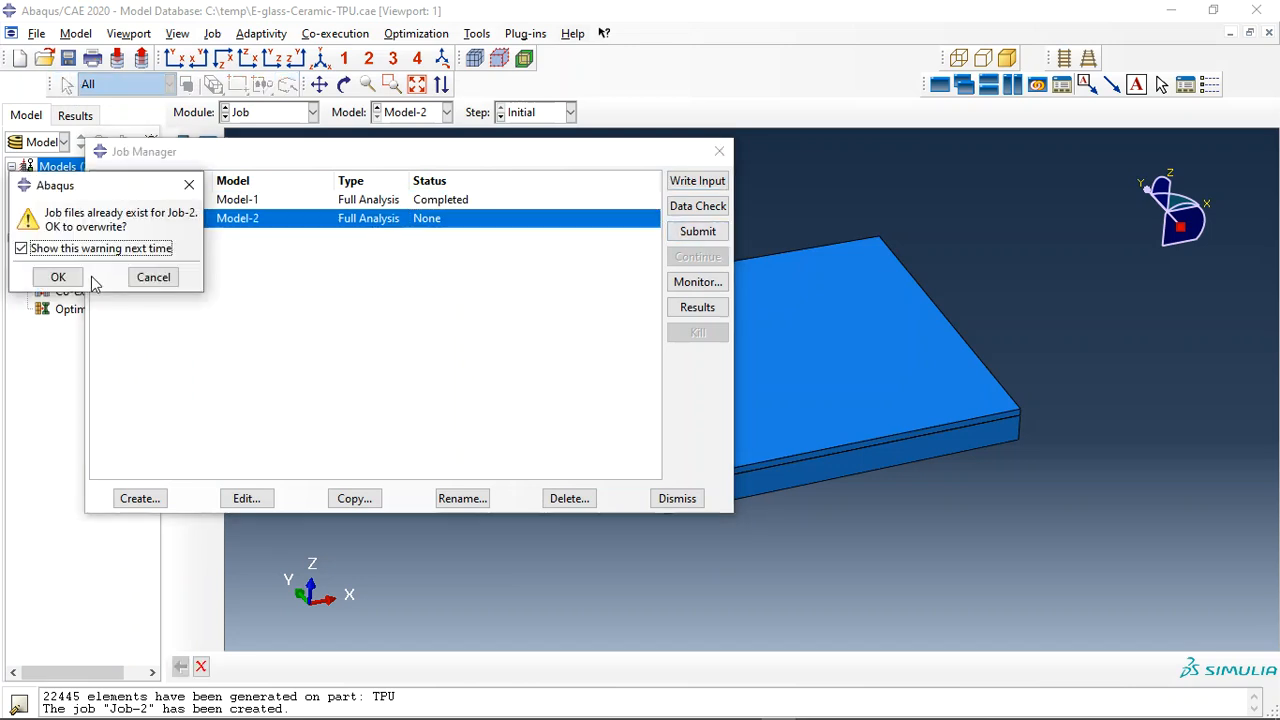
left_click(57, 275)
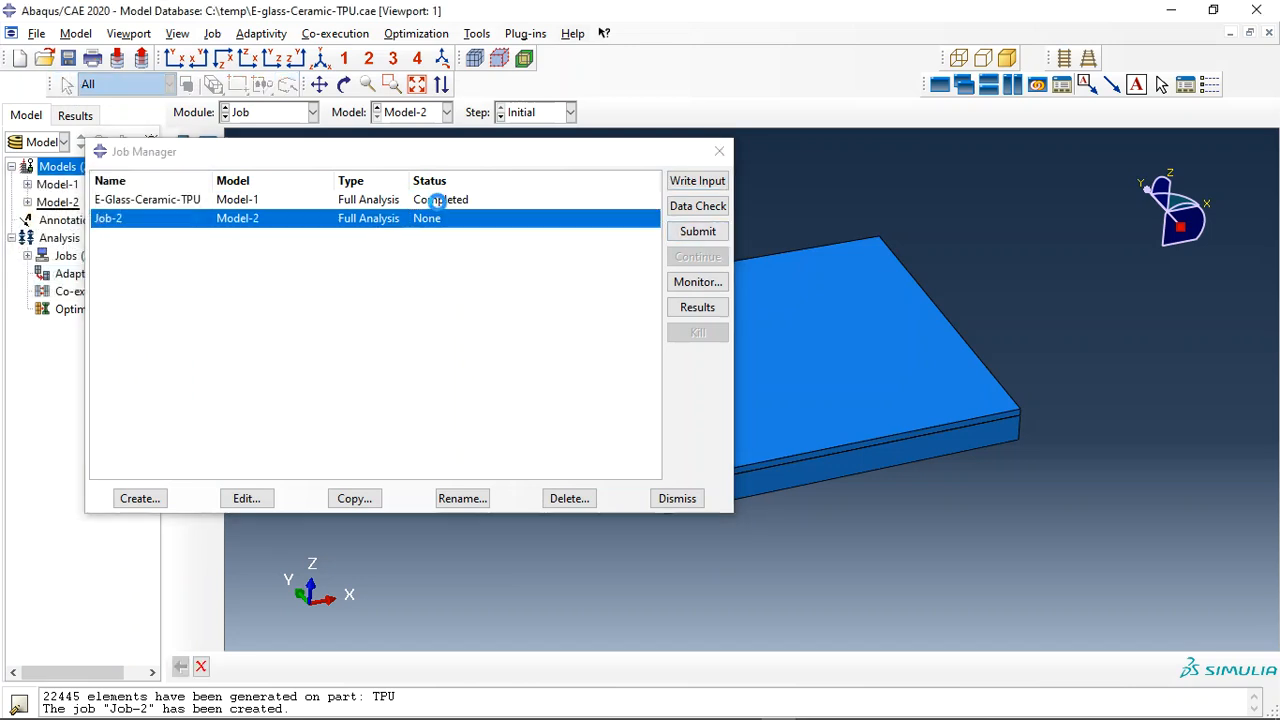
left_click(432, 203)
left_click(61, 57)
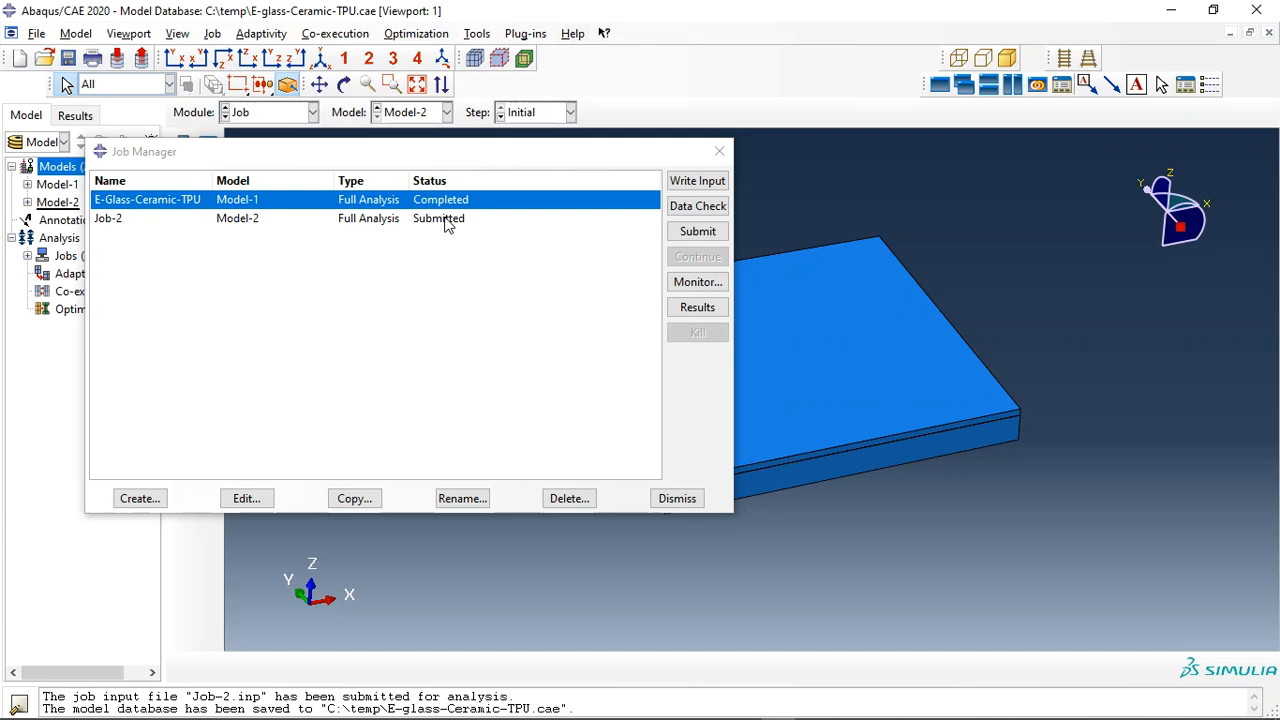
Monitor the submitted Model-2 job, kill its run, and close the monitor
left_click(446, 220)
left_click(697, 282)
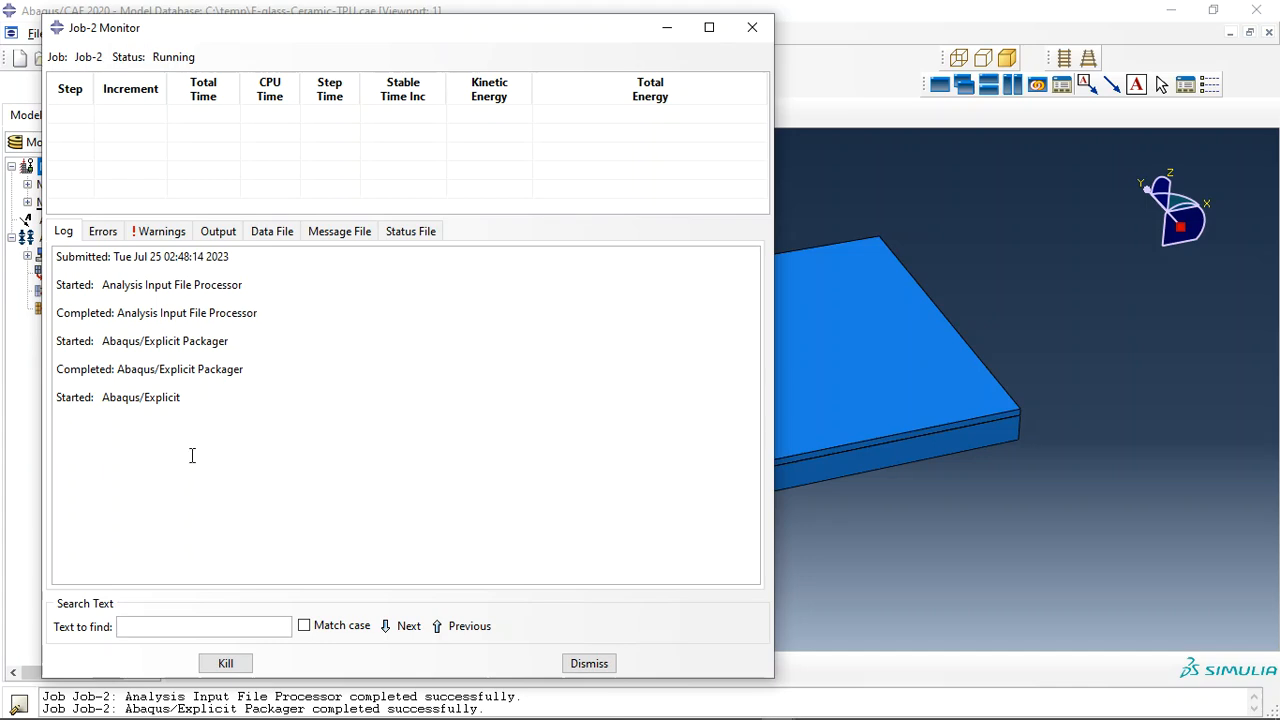
left_click(227, 664)
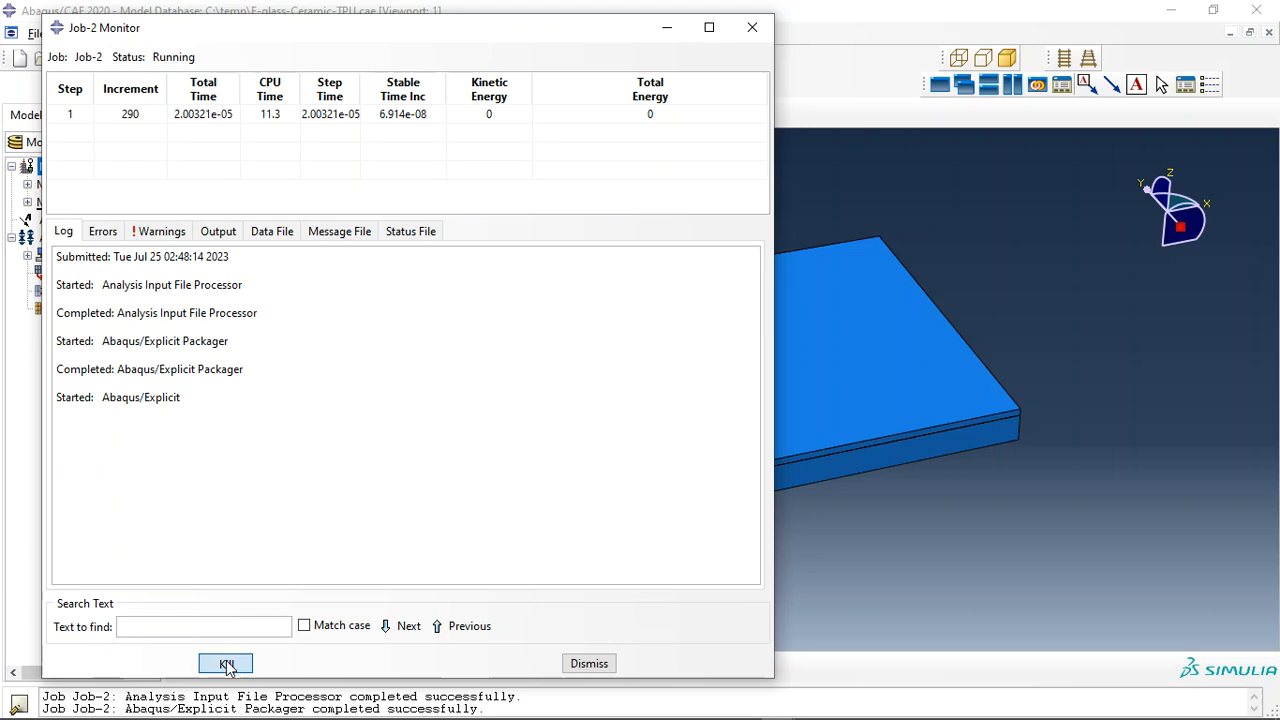
left_click(372, 377)
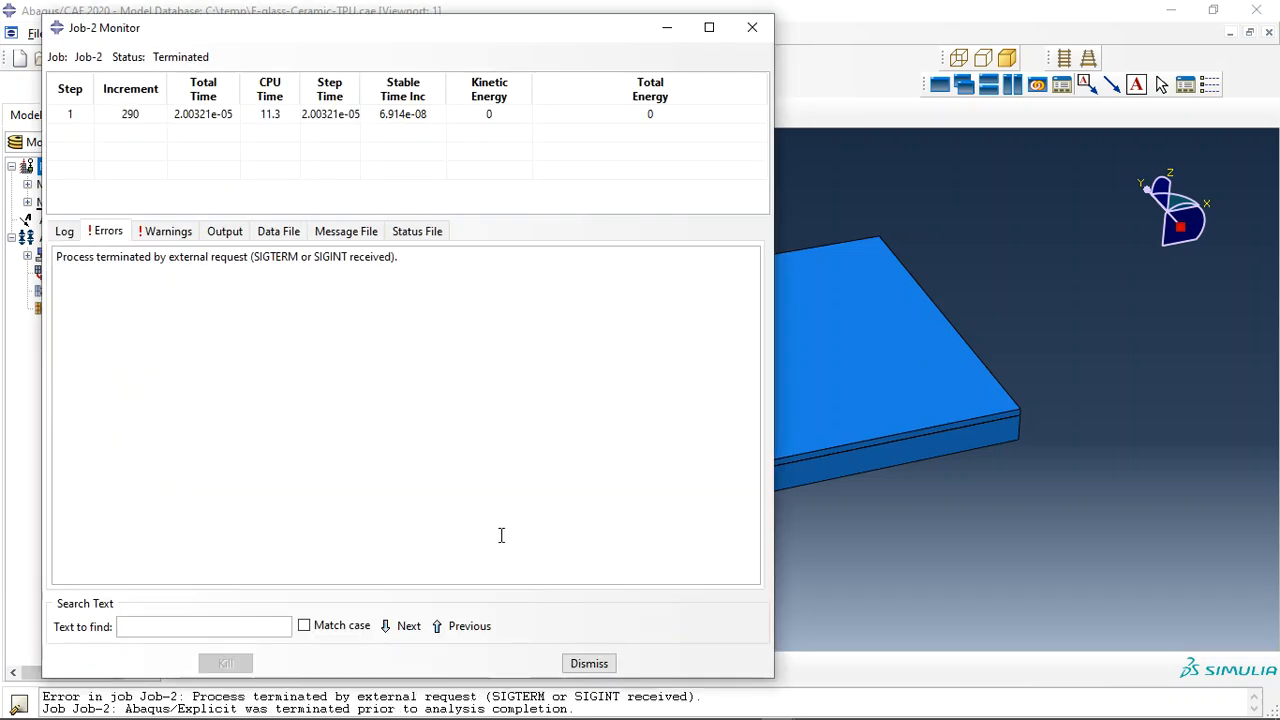
left_click(590, 665)
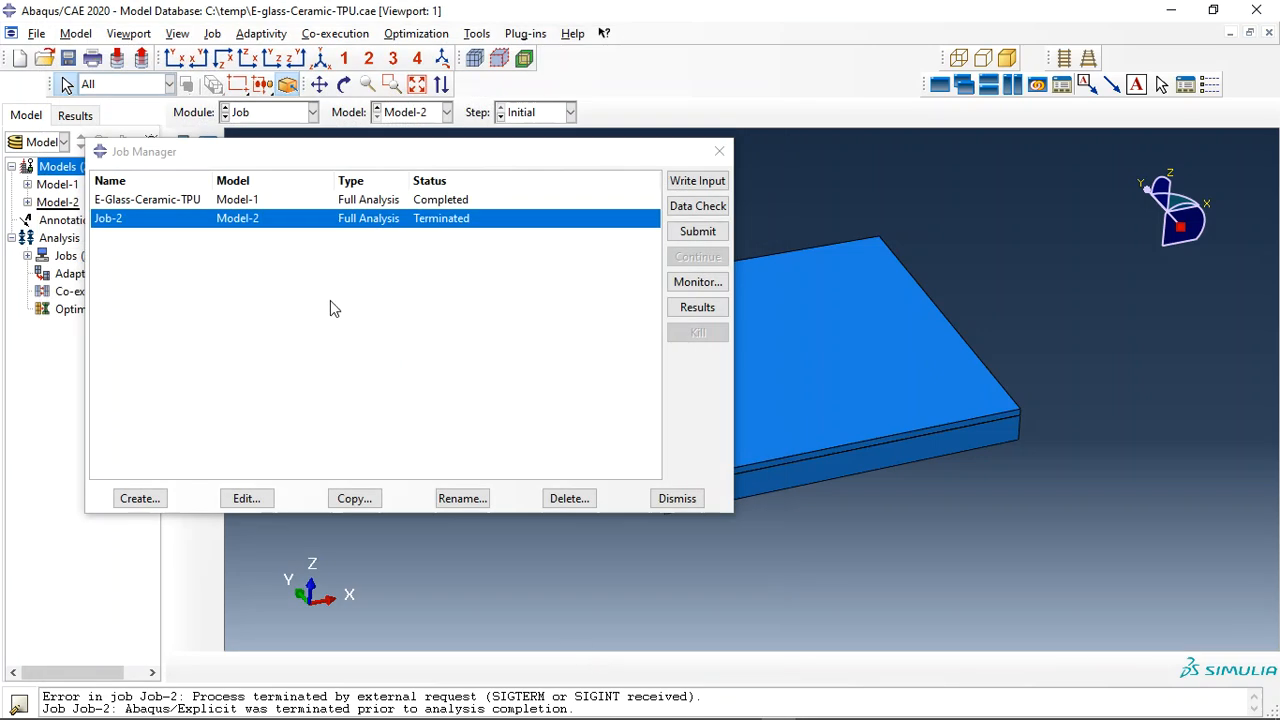
Switch to Model-1 and review its list of parts and its defined materials
left_click(441, 201)
left_click(272, 113)
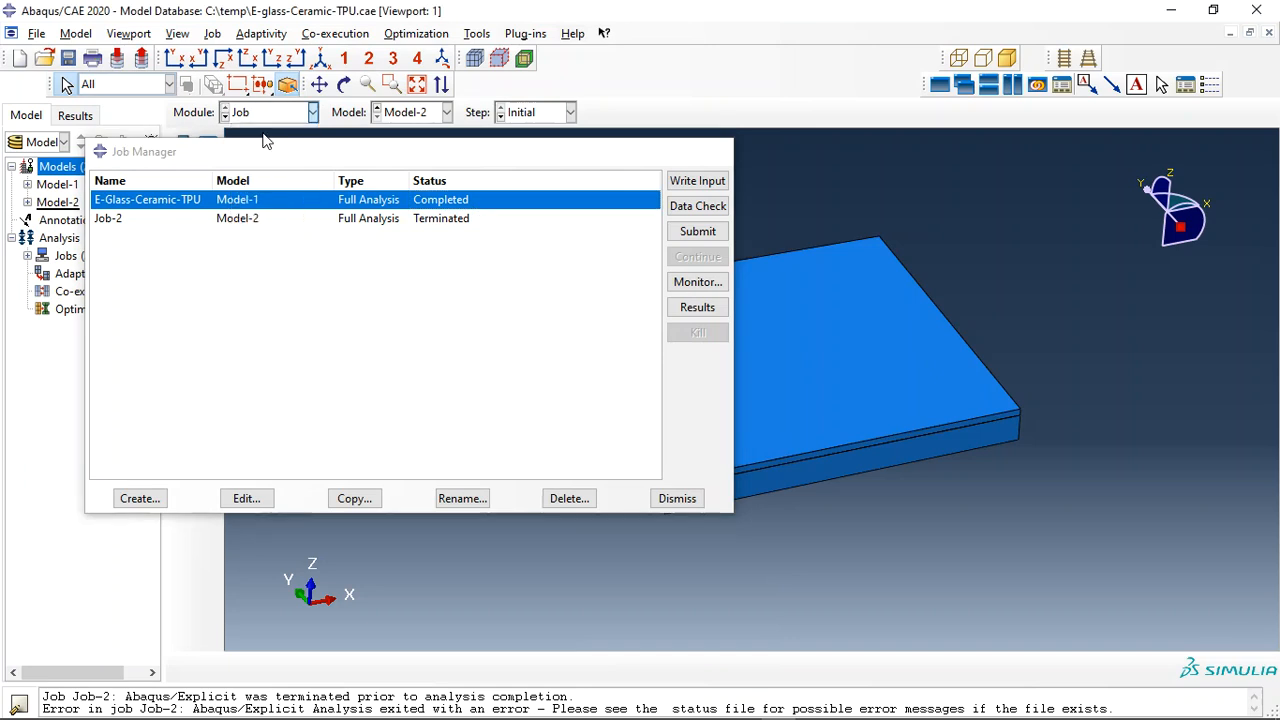
left_click(265, 134)
left_click(447, 112)
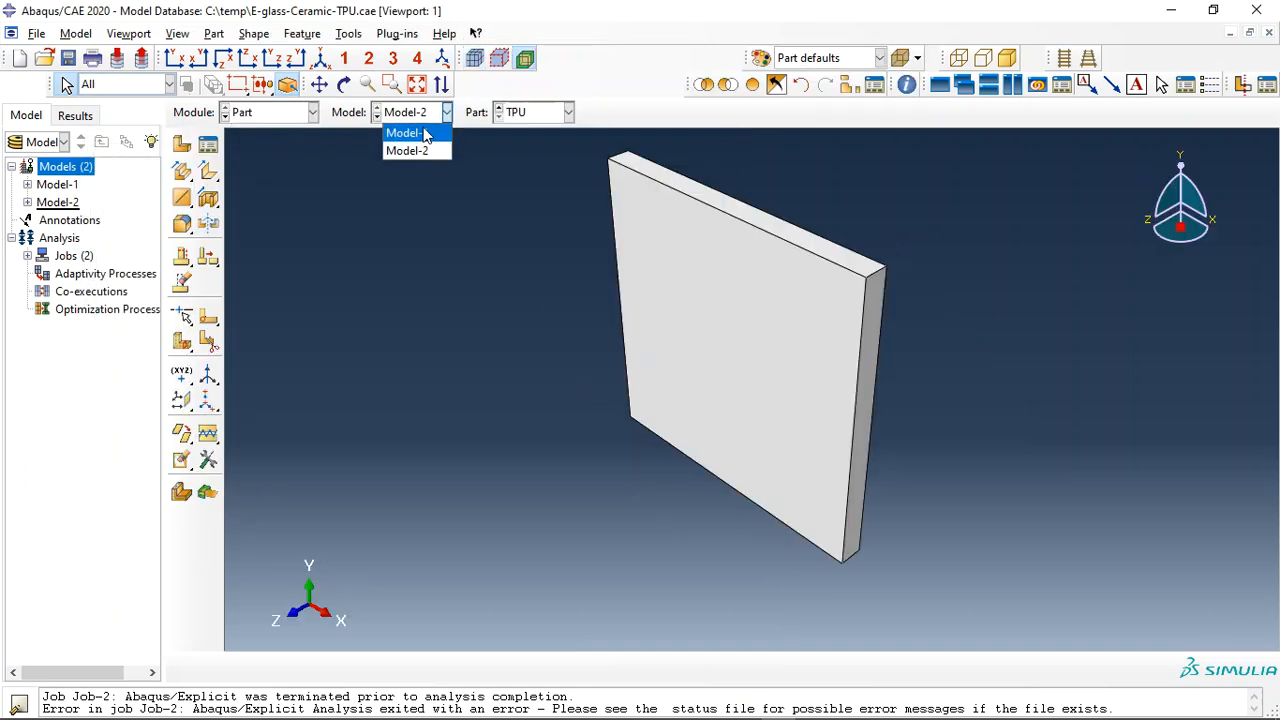
left_click(425, 133)
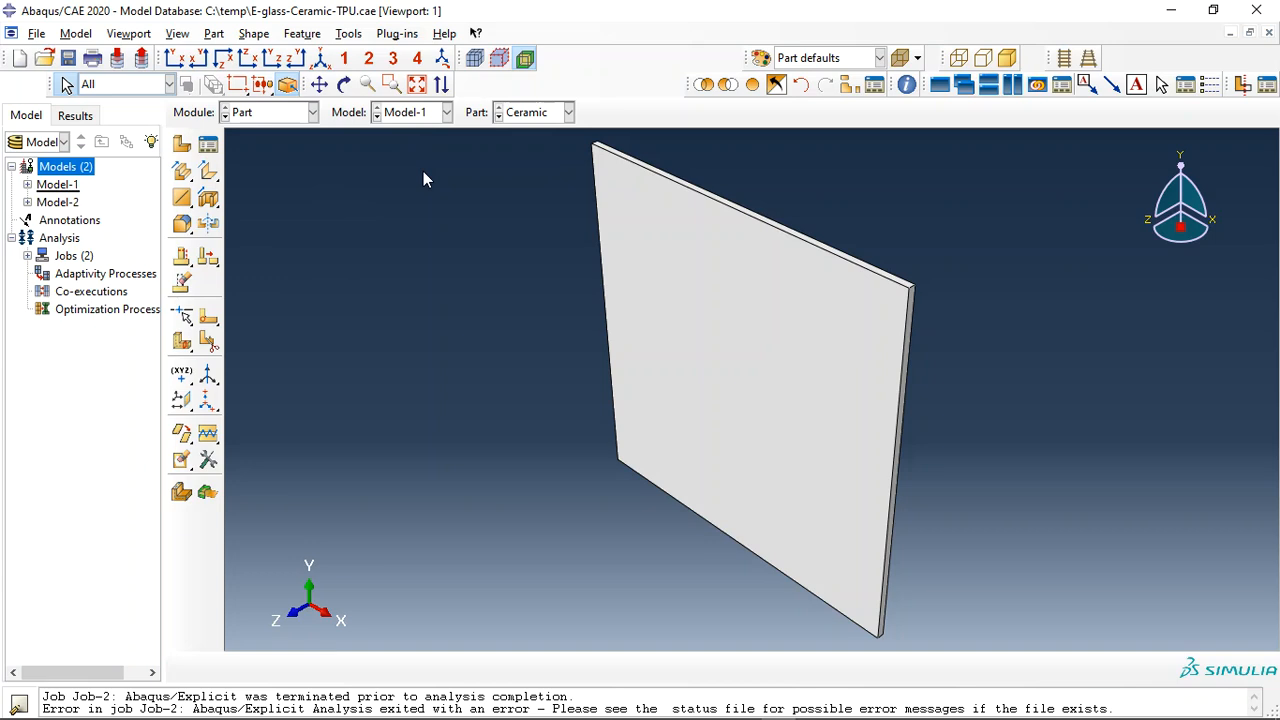
left_click(515, 112)
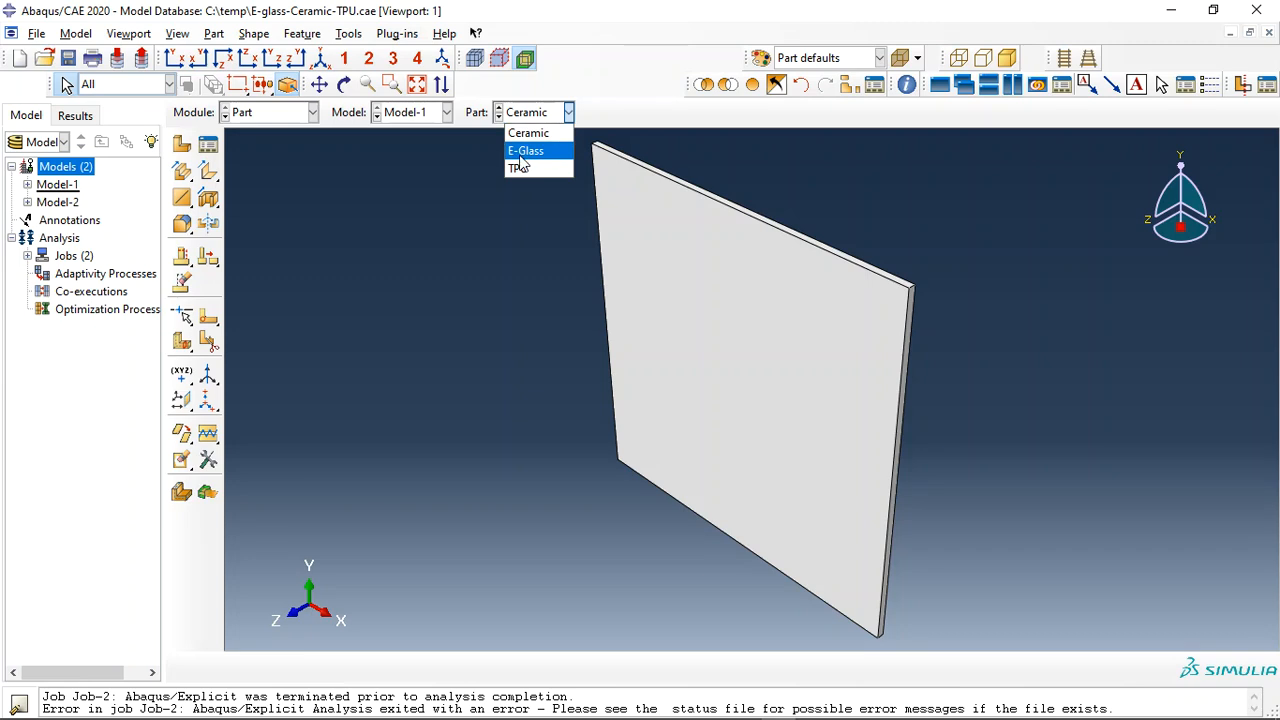
left_click(280, 116)
left_click(255, 114)
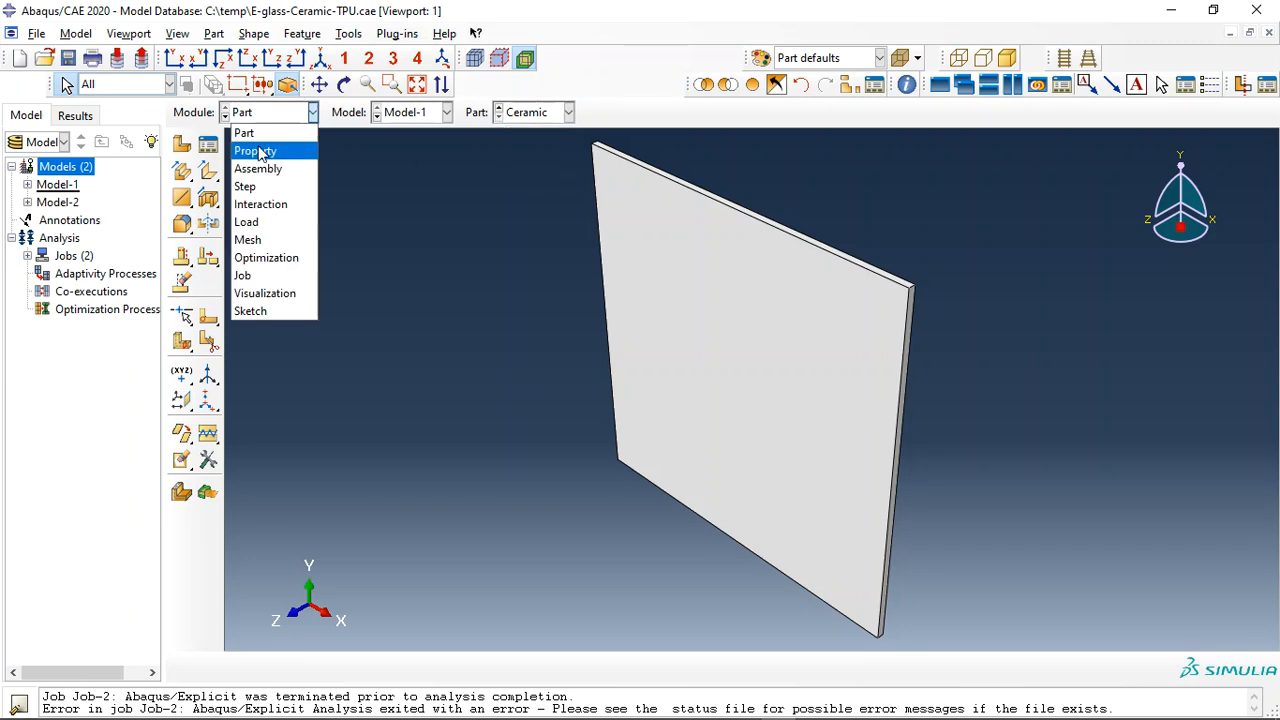
left_click(255, 150)
left_click(210, 146)
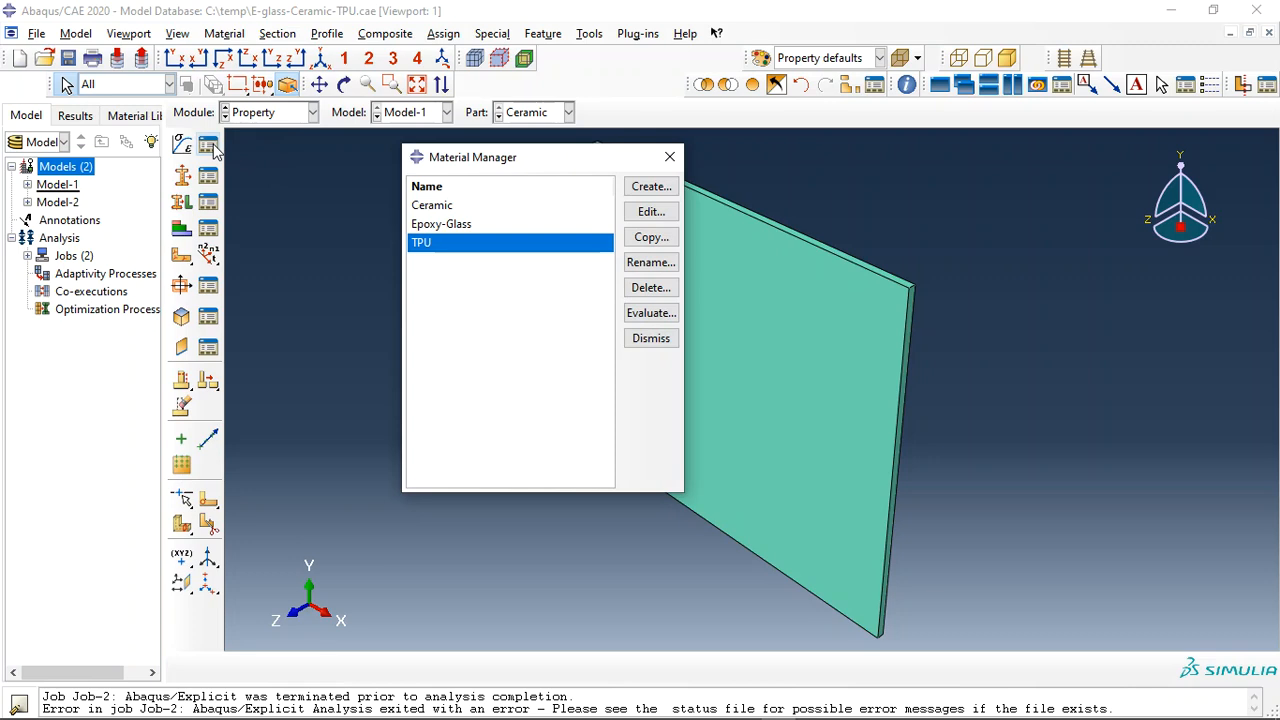
Review Model-1's assembly and its list of analysis steps
left_click(270, 112)
left_click(257, 169)
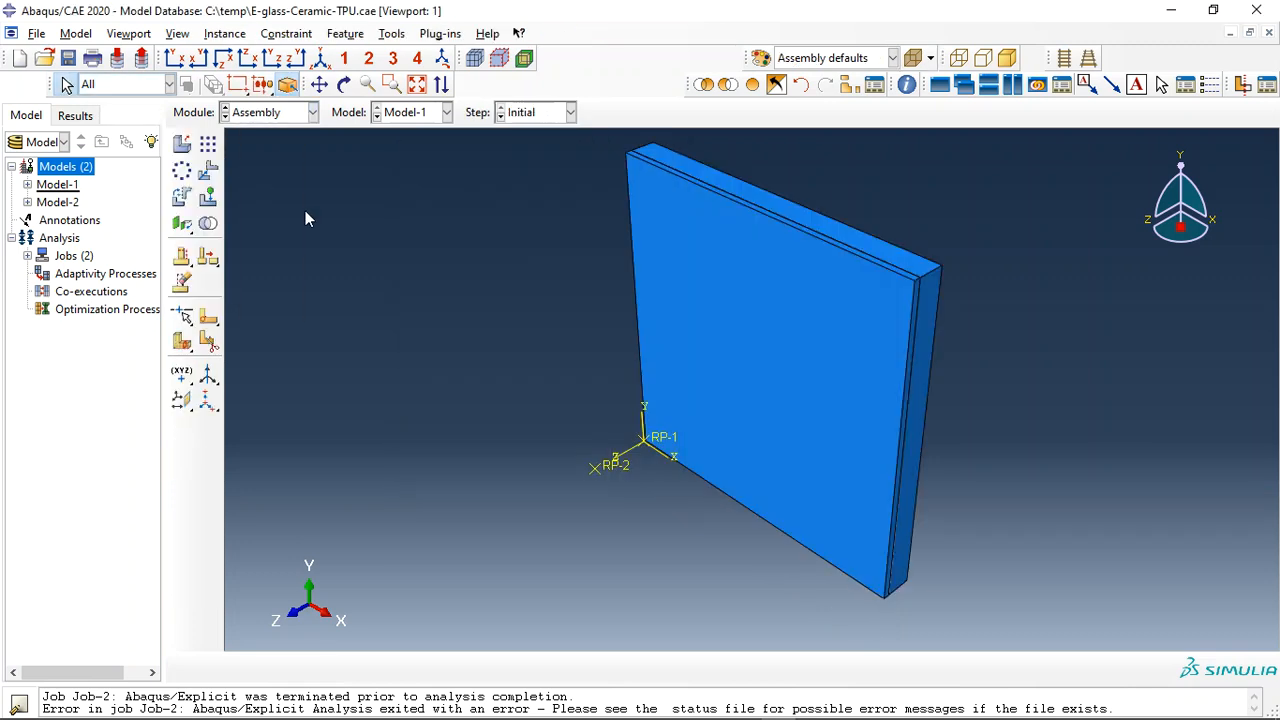
left_click(227, 118)
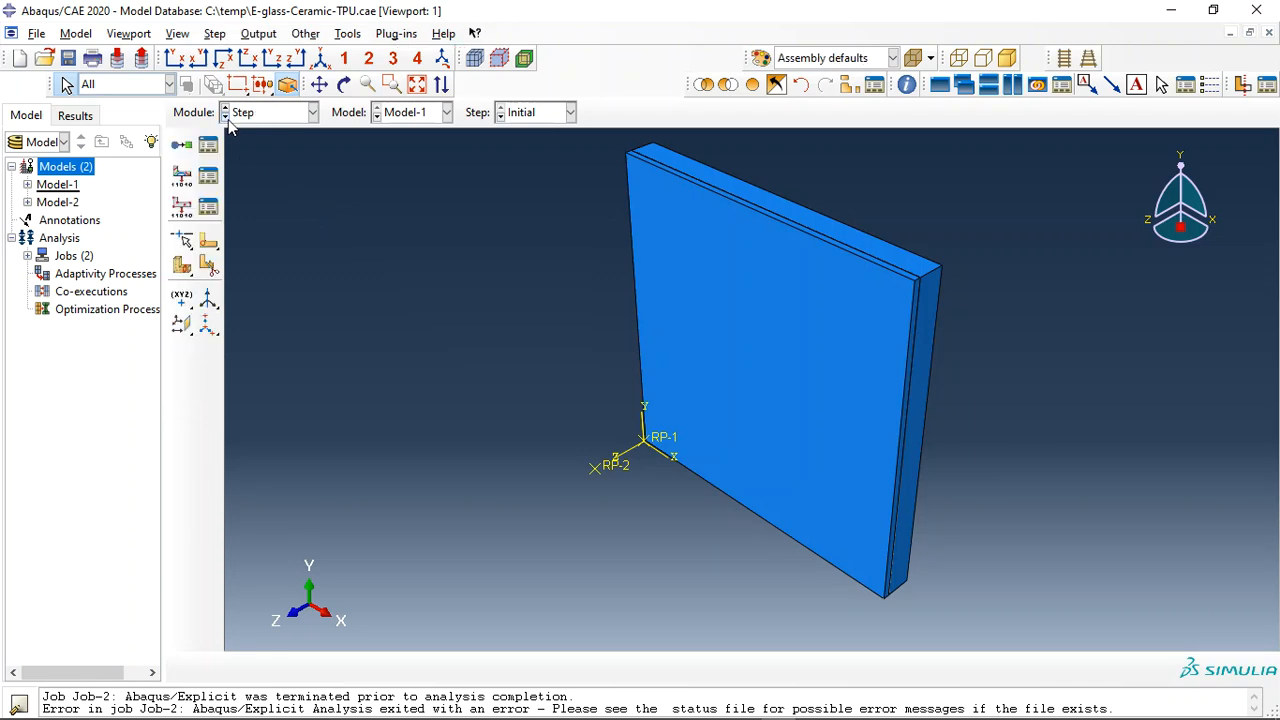
left_click(208, 145)
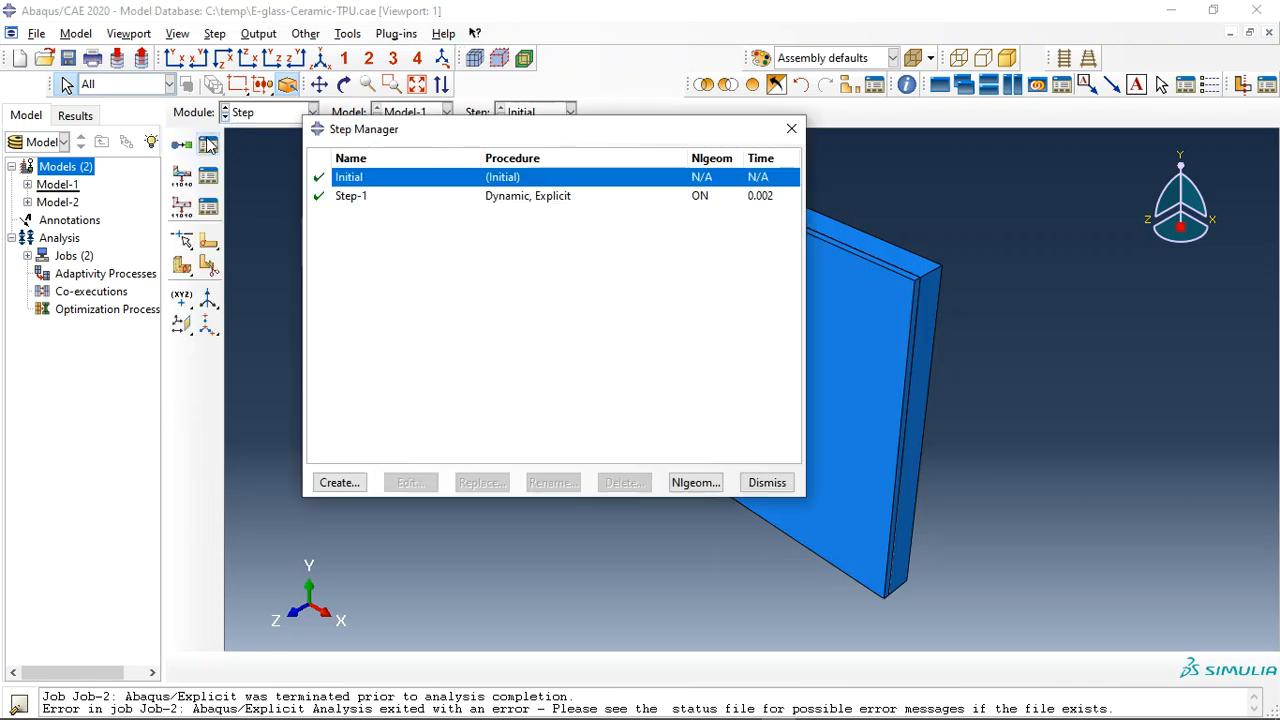
Review the interactions and constraints defined in Model-1
left_click(227, 117)
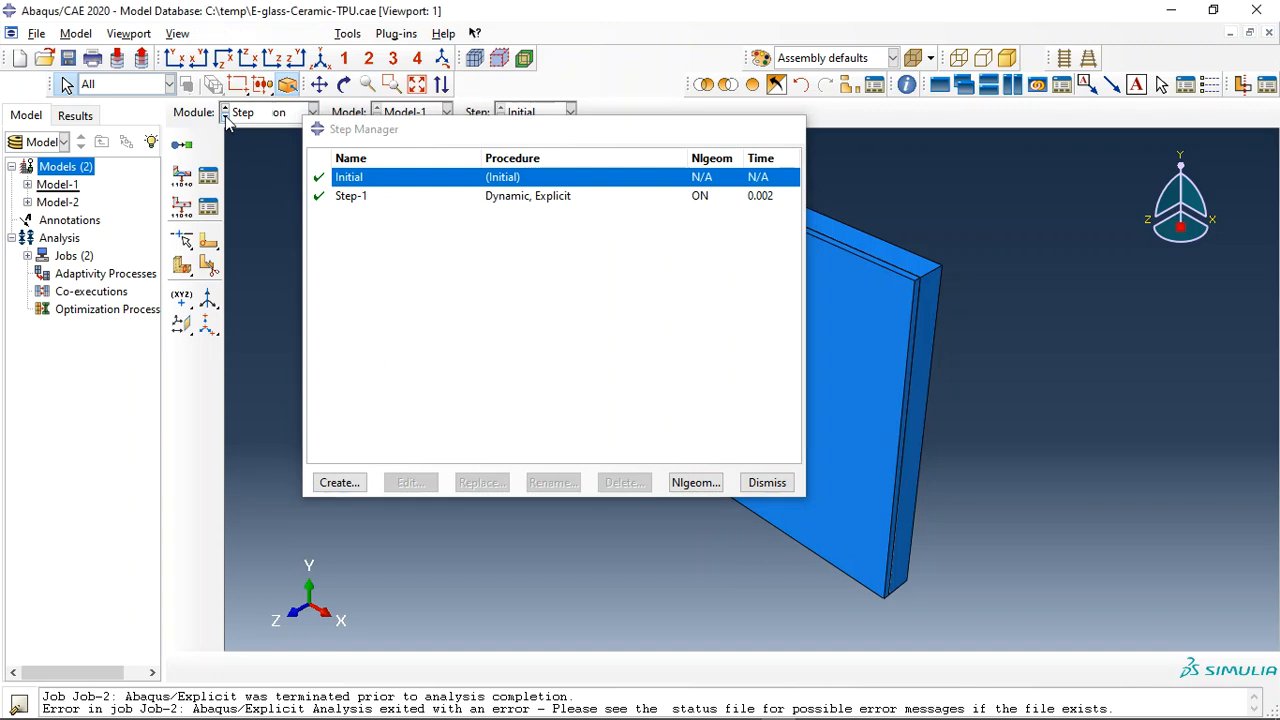
left_click(210, 148)
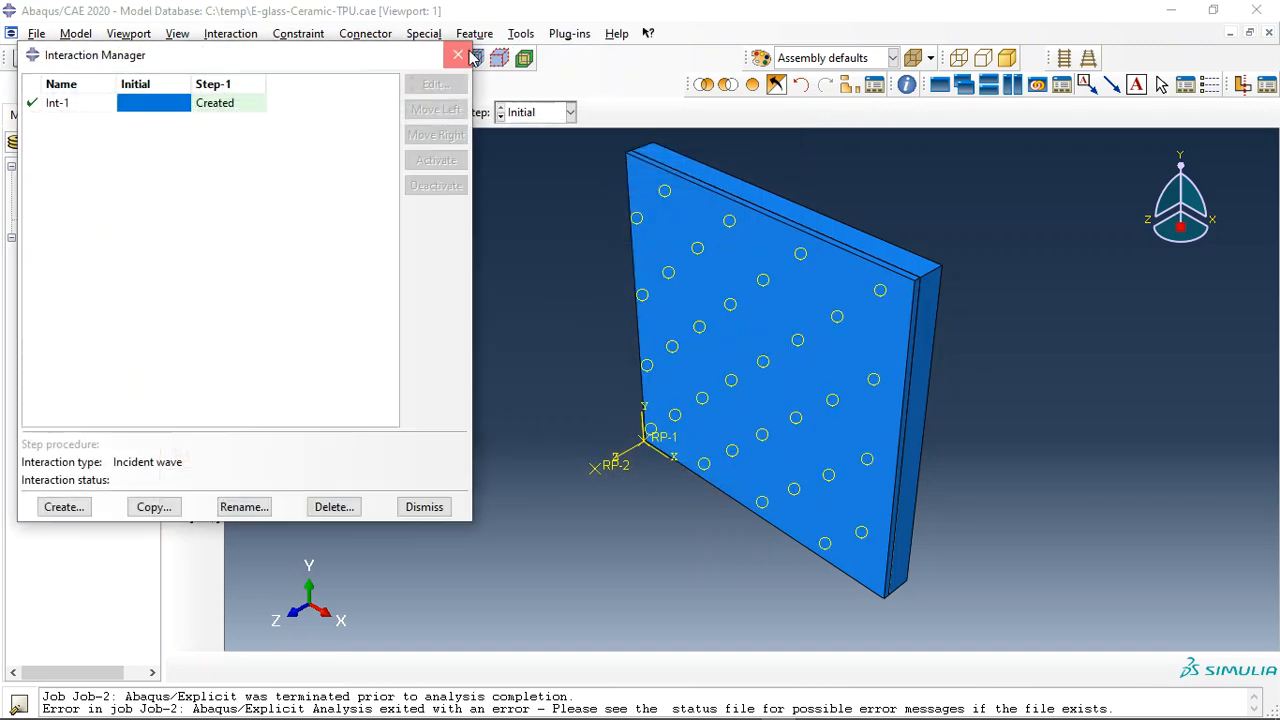
left_click(455, 57)
left_click(206, 210)
left_click(503, 79)
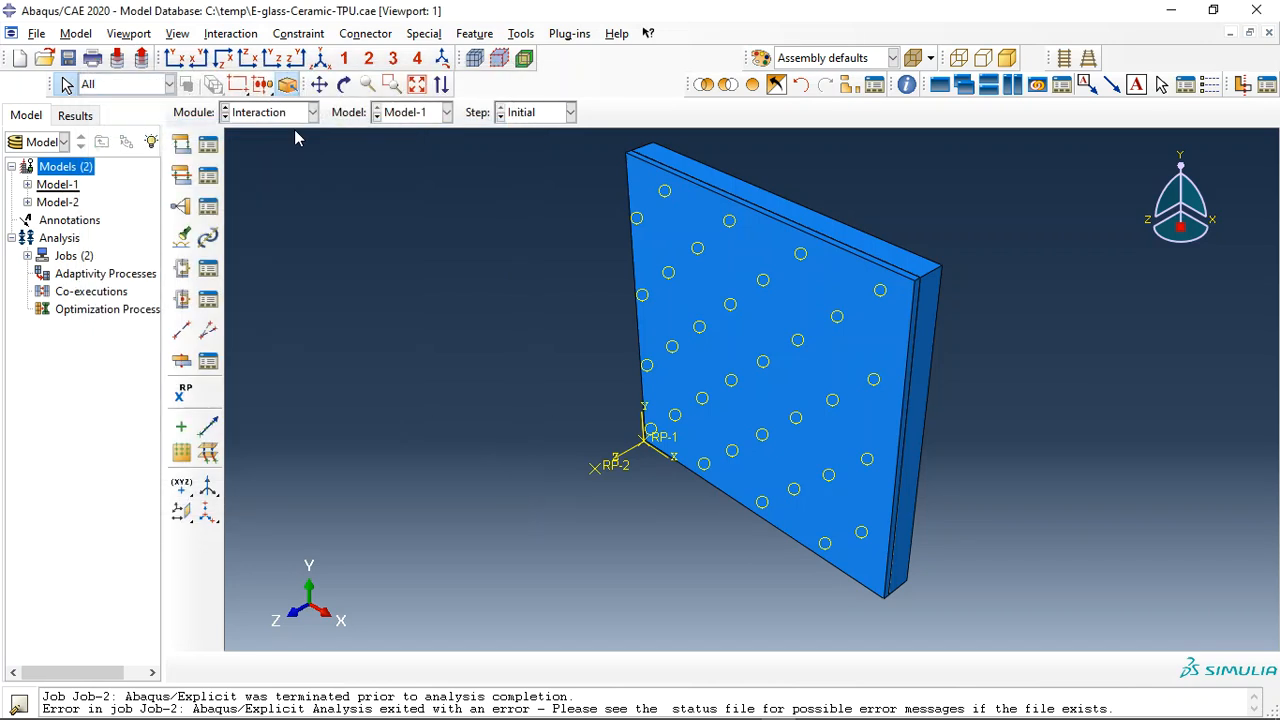
Review Model-1's boundary conditions and the mesh of its assembly
left_click(226, 117)
left_click(208, 177)
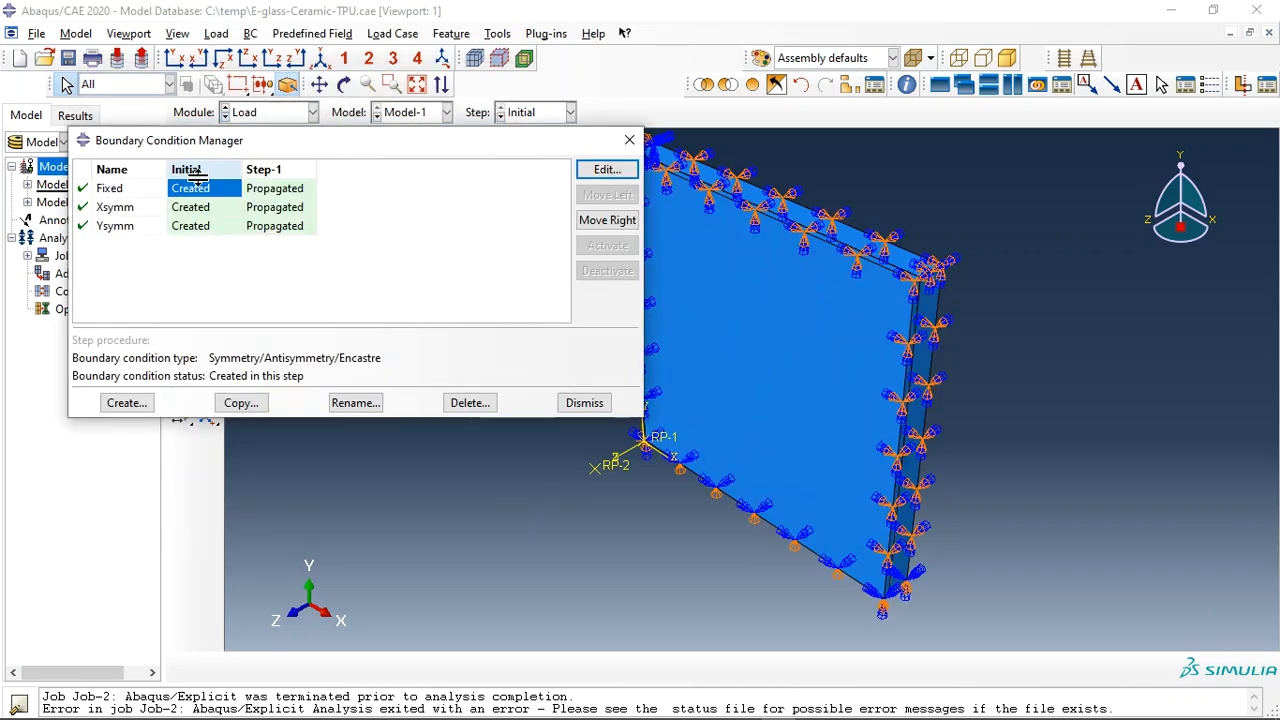
left_click(226, 117)
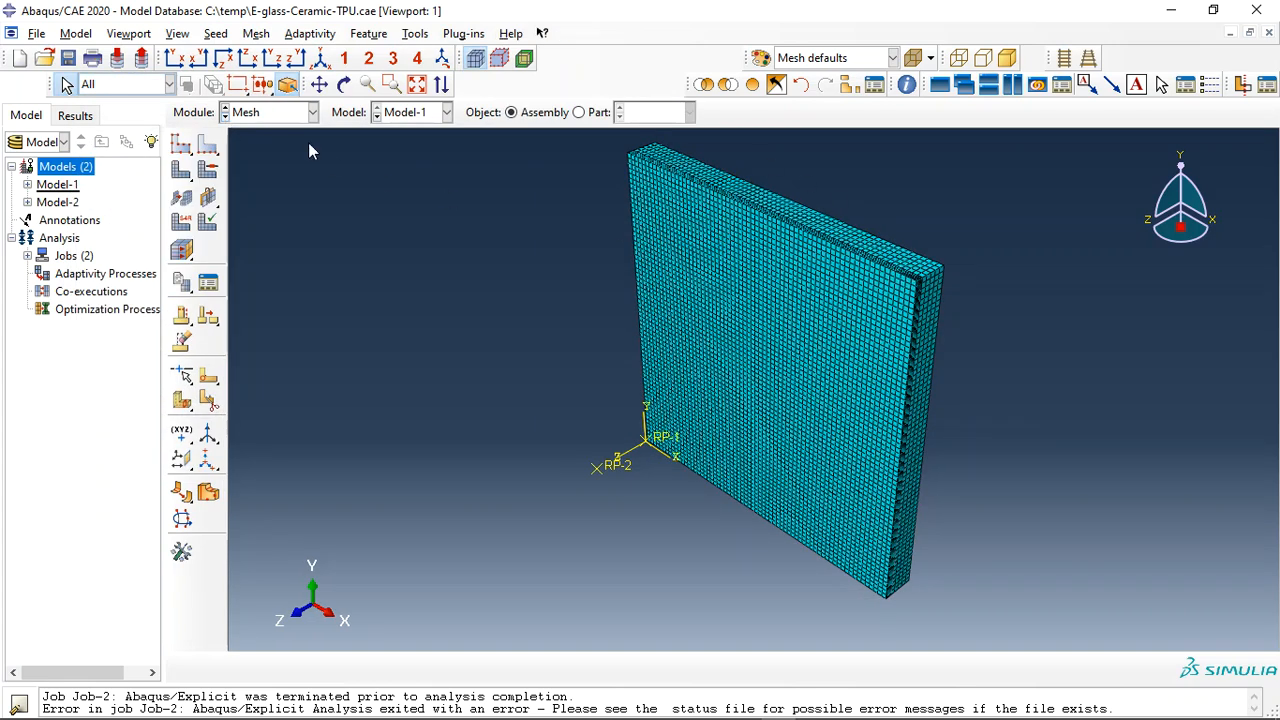
Check the monitor of the completed E-Glass-Ceramic-TPU job and open that job's results
left_click(250, 114)
left_click(255, 272)
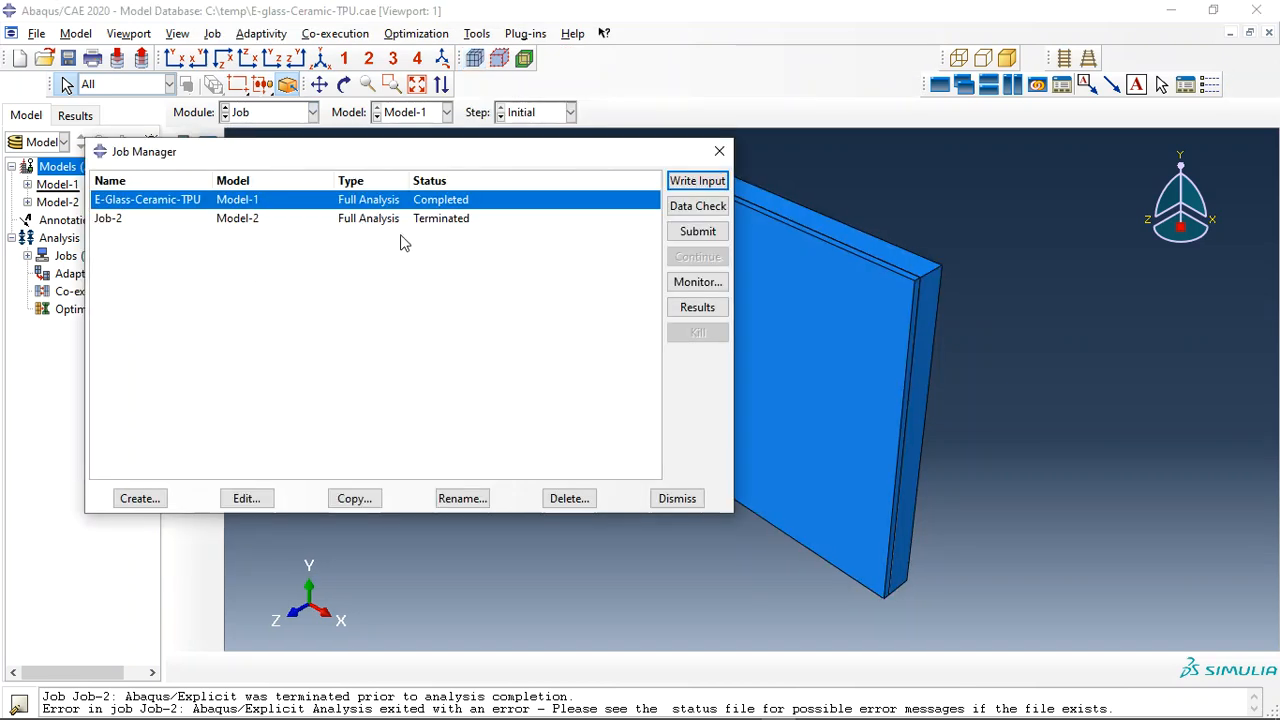
left_click(697, 283)
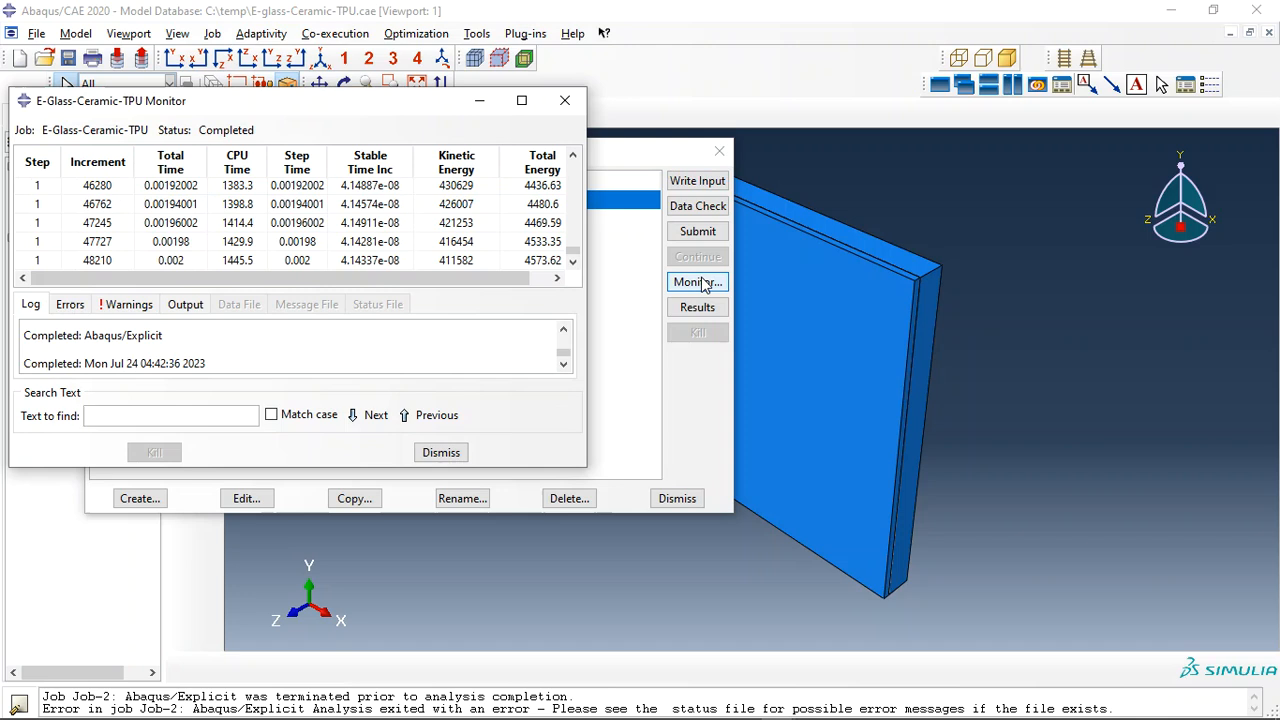
left_click(281, 262)
left_click(440, 452)
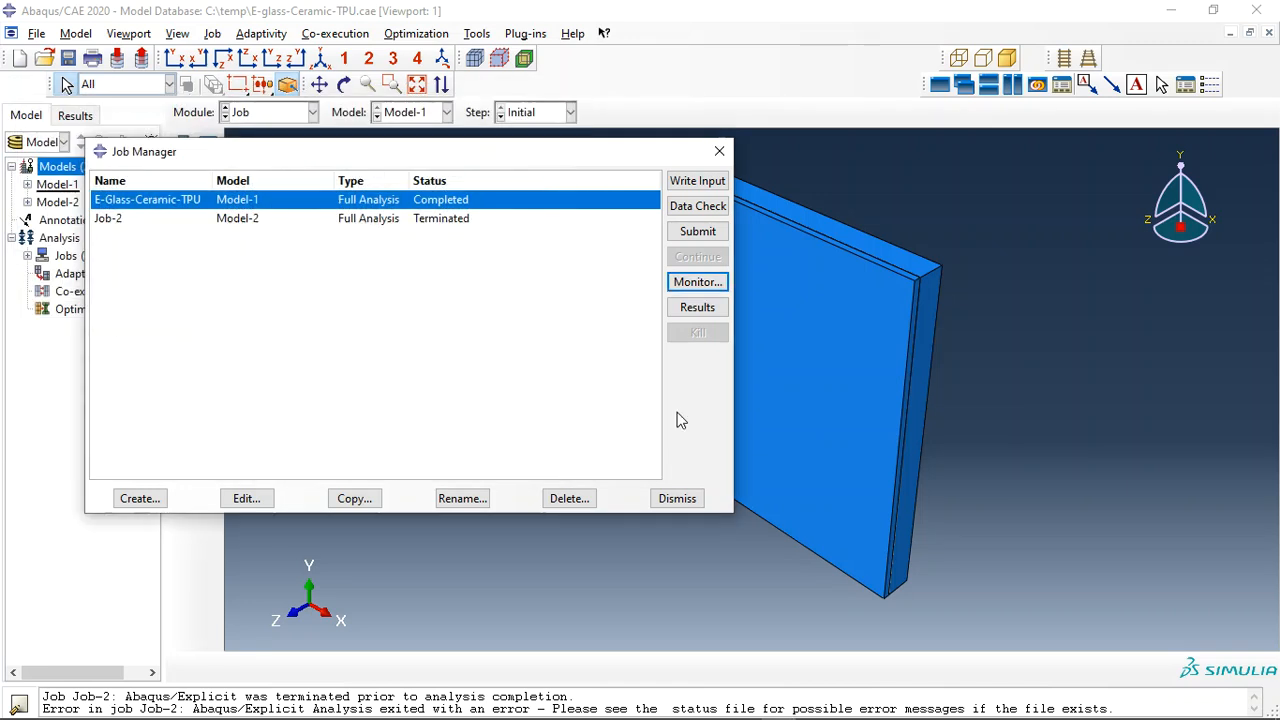
left_click(697, 307)
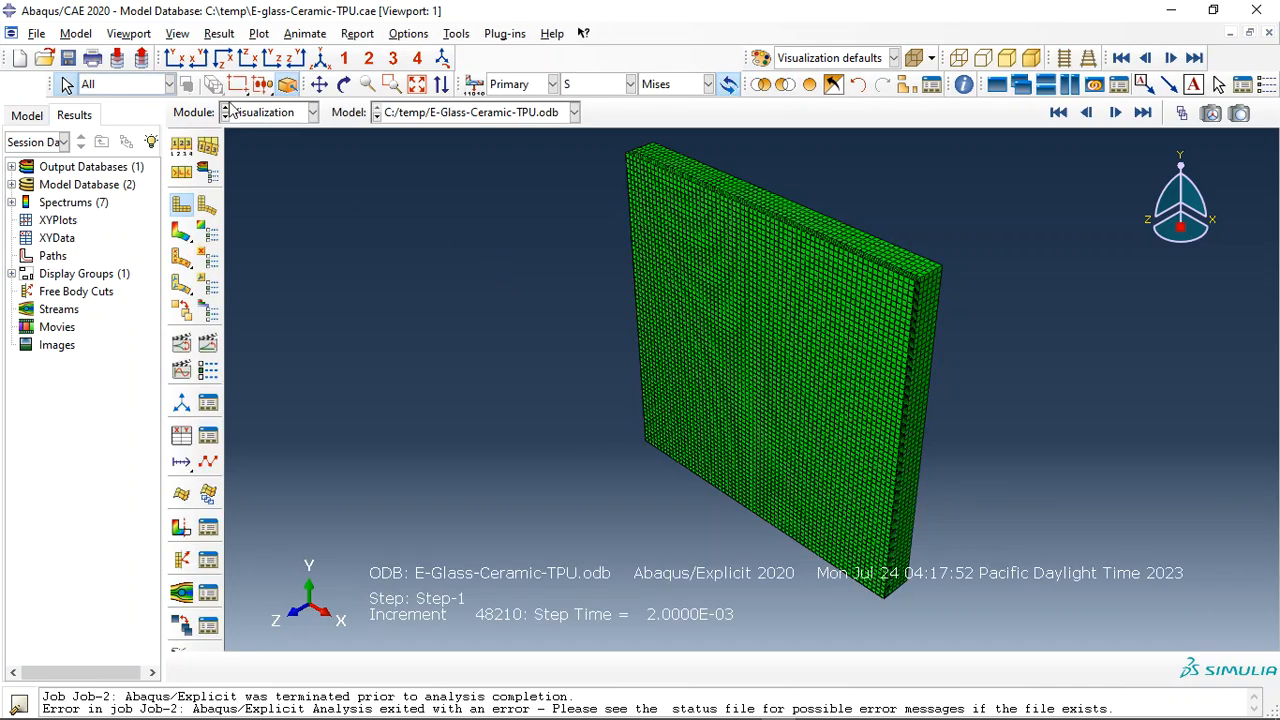
Set the legend font size to 8 points in the viewport annotation options
left_click(128, 33)
left_click(245, 250)
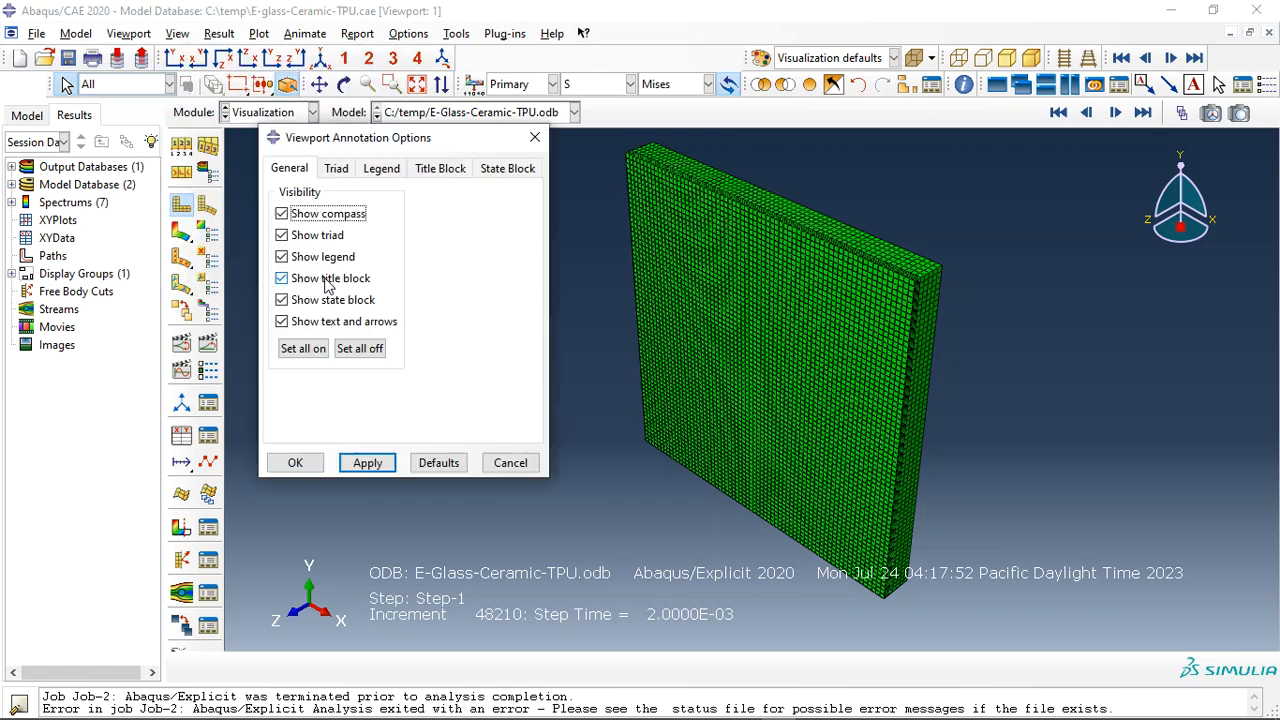
left_click(336, 168)
left_click(378, 169)
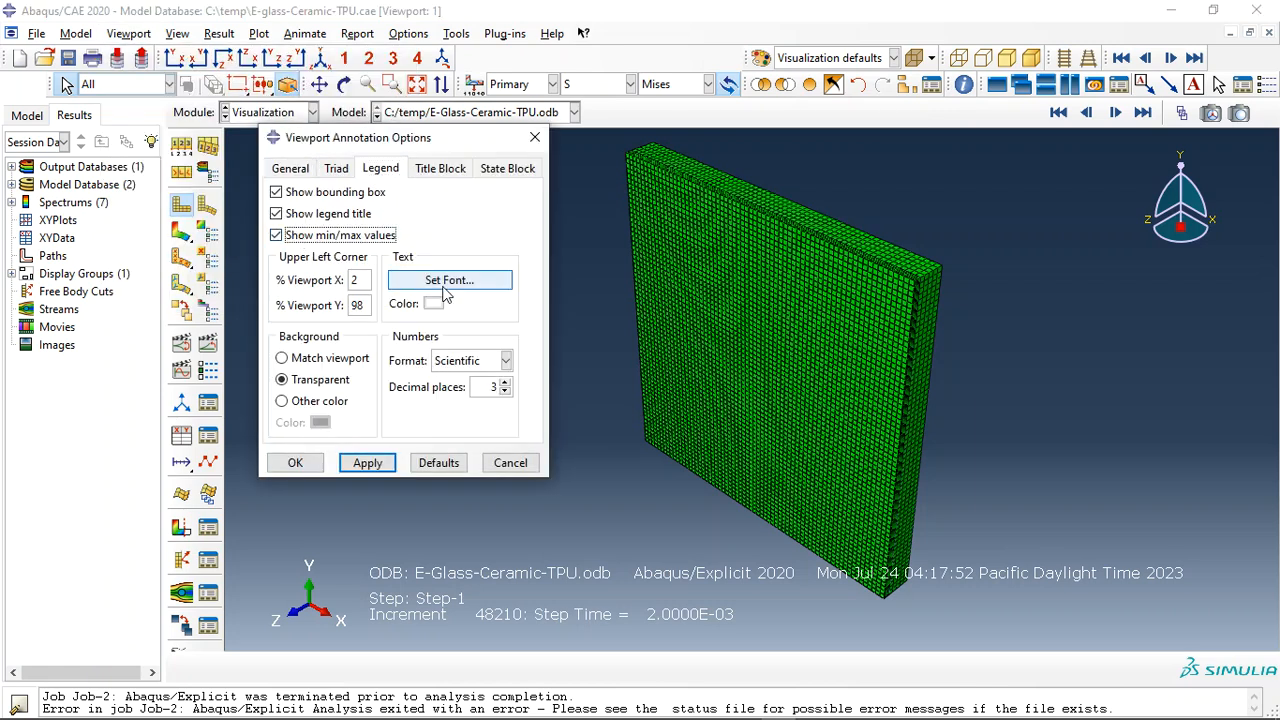
left_click(449, 280)
left_click(572, 280)
left_click(558, 299)
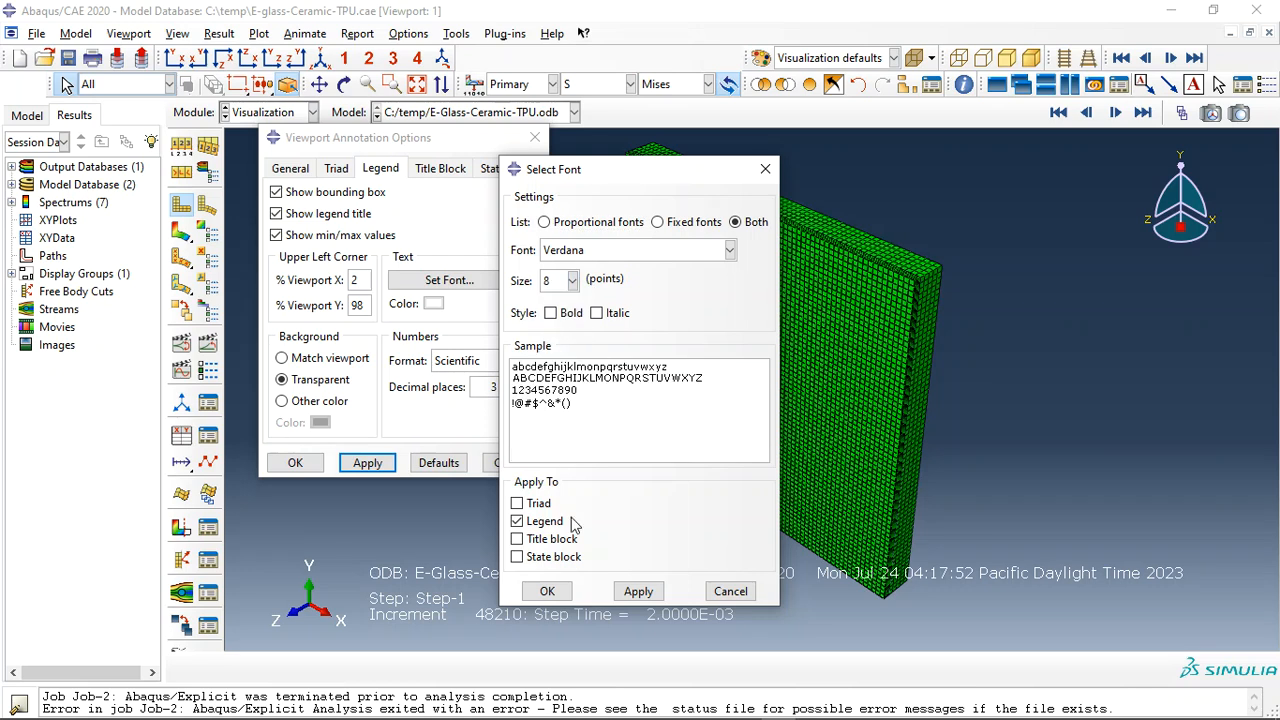
left_click(547, 591)
Set the title block's font size to 8 points
left_click(440, 168)
left_click(436, 247)
left_click(572, 280)
left_click(556, 298)
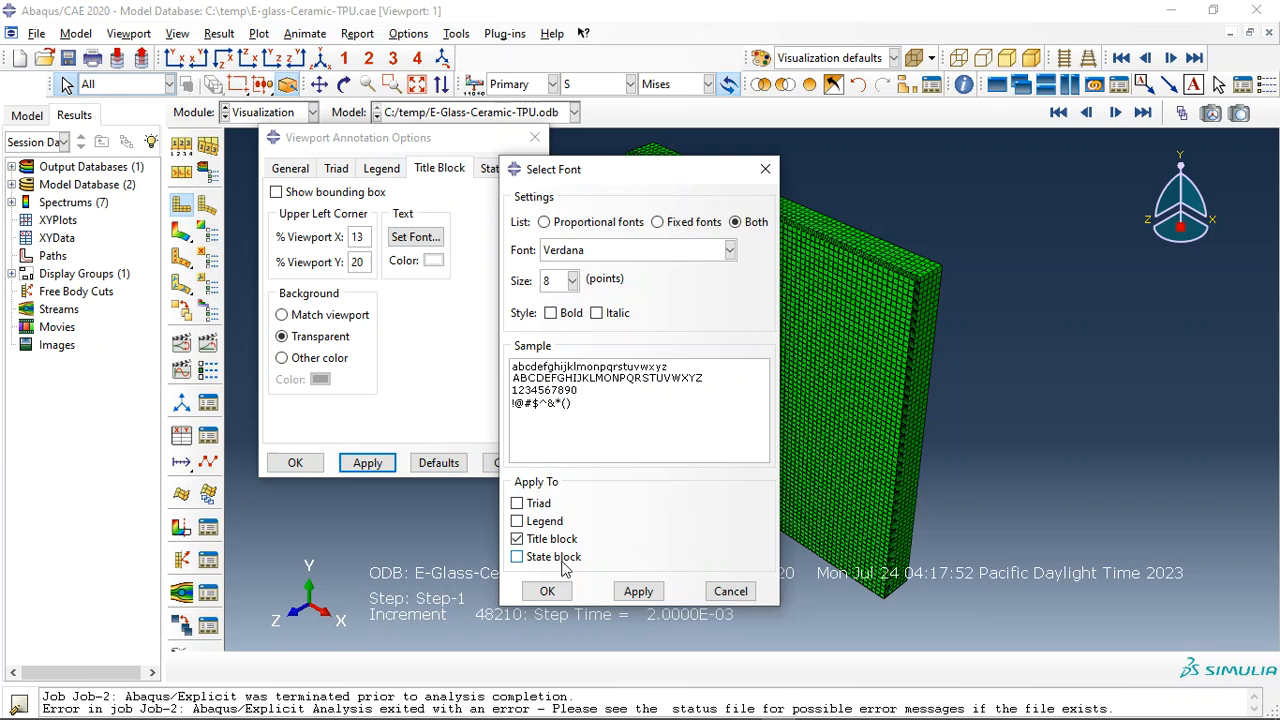
left_click(517, 557)
left_click(547, 591)
Set the state block's font size to 8 points and accept the viewport annotation options
left_click(506, 168)
left_click(420, 240)
left_click(572, 280)
left_click(564, 299)
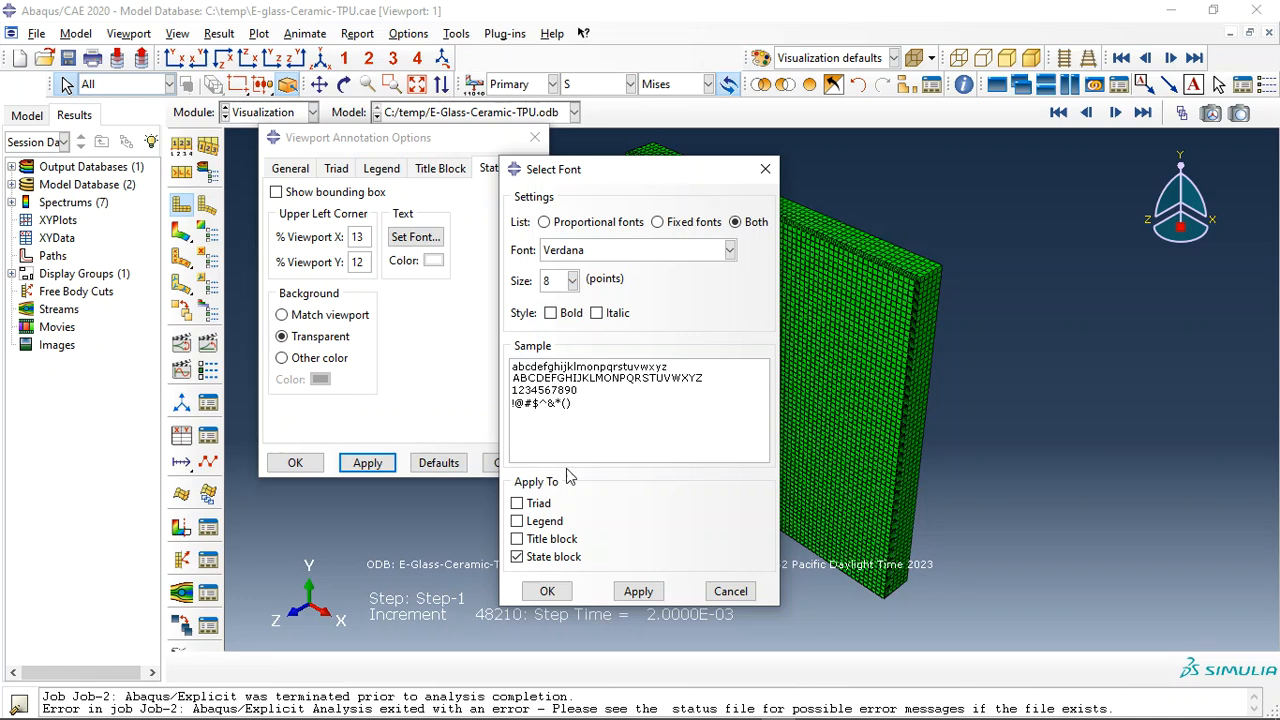
left_click(548, 591)
left_click(295, 462)
Plot the Mises stress contours on the deformed plate and rotate it to expose the damaged corner from the side
left_click(181, 231)
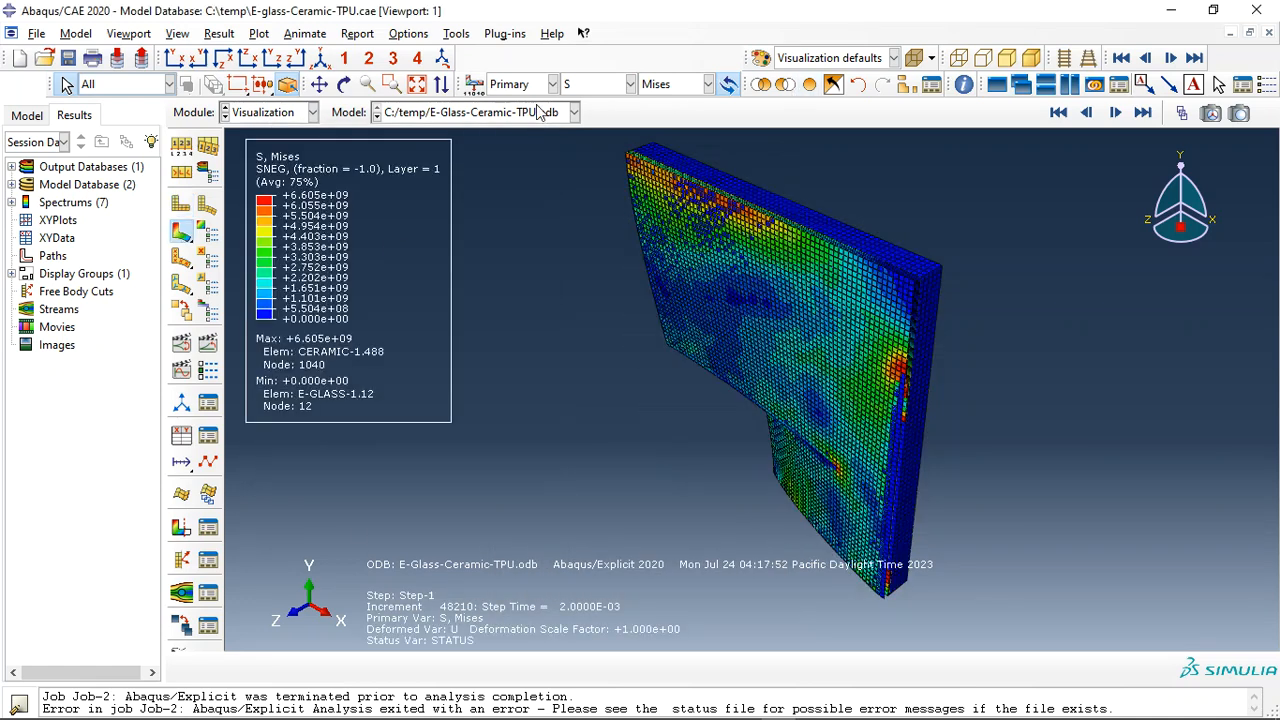
left_click(343, 84)
left_click_drag(768, 315, 702, 422)
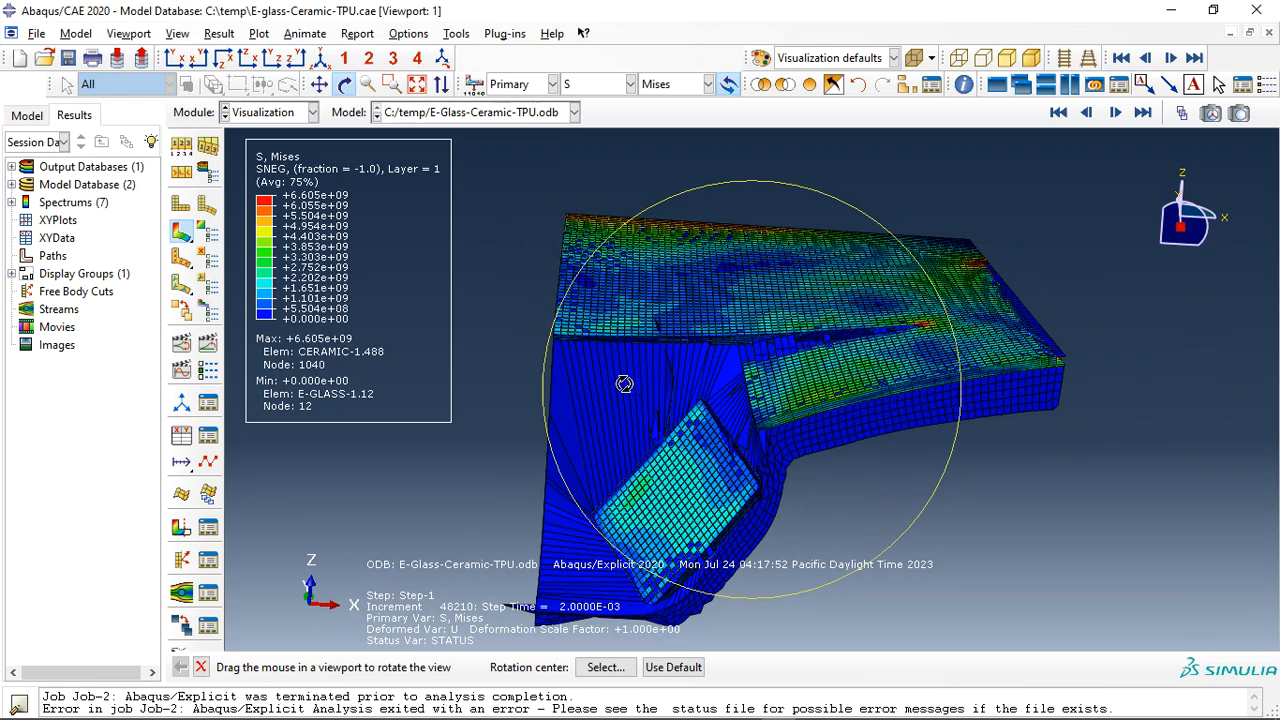
key("Escape")
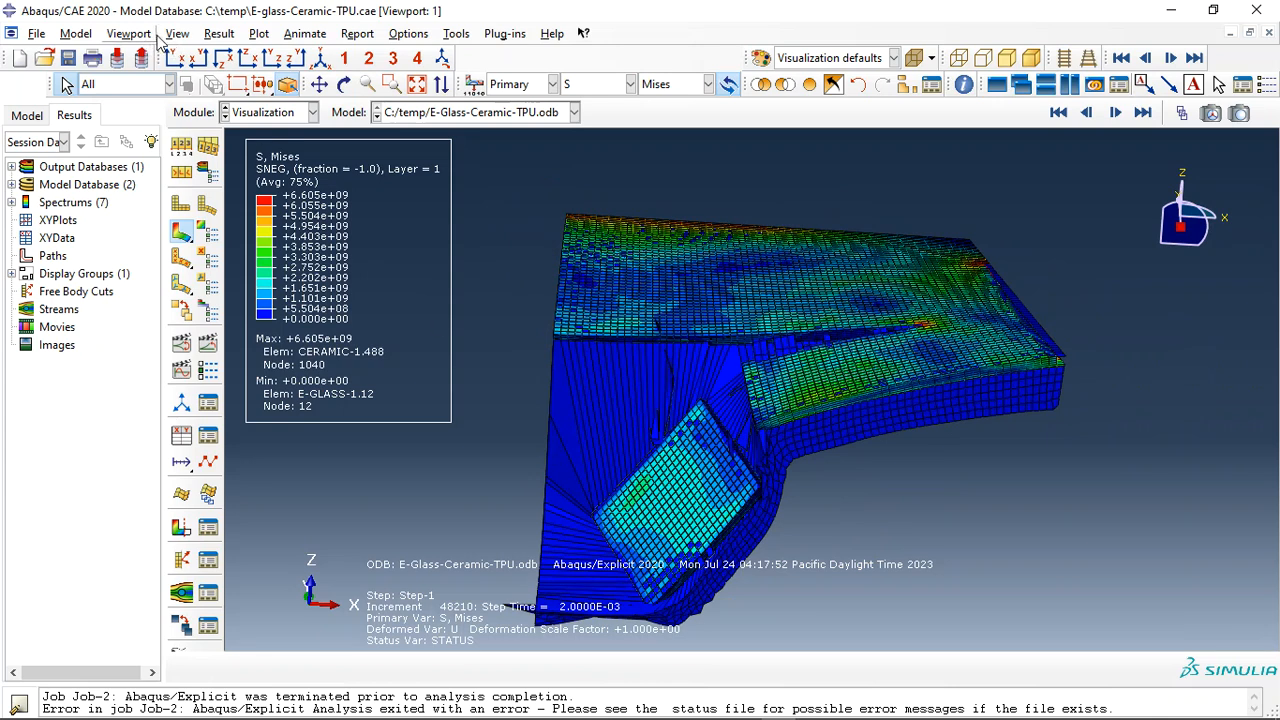
Turn on shell thickness rendering at a scale factor of 1 in the ODB display options
left_click(168, 35)
left_click(216, 382)
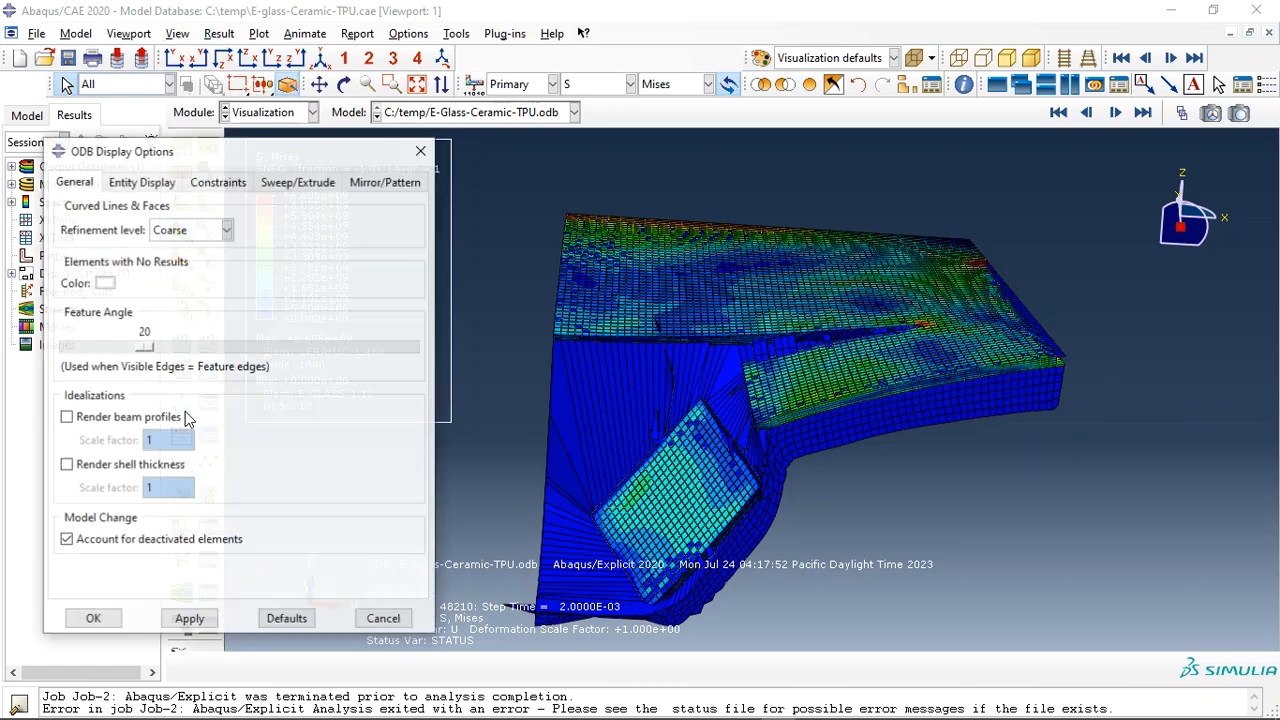
left_click(118, 465)
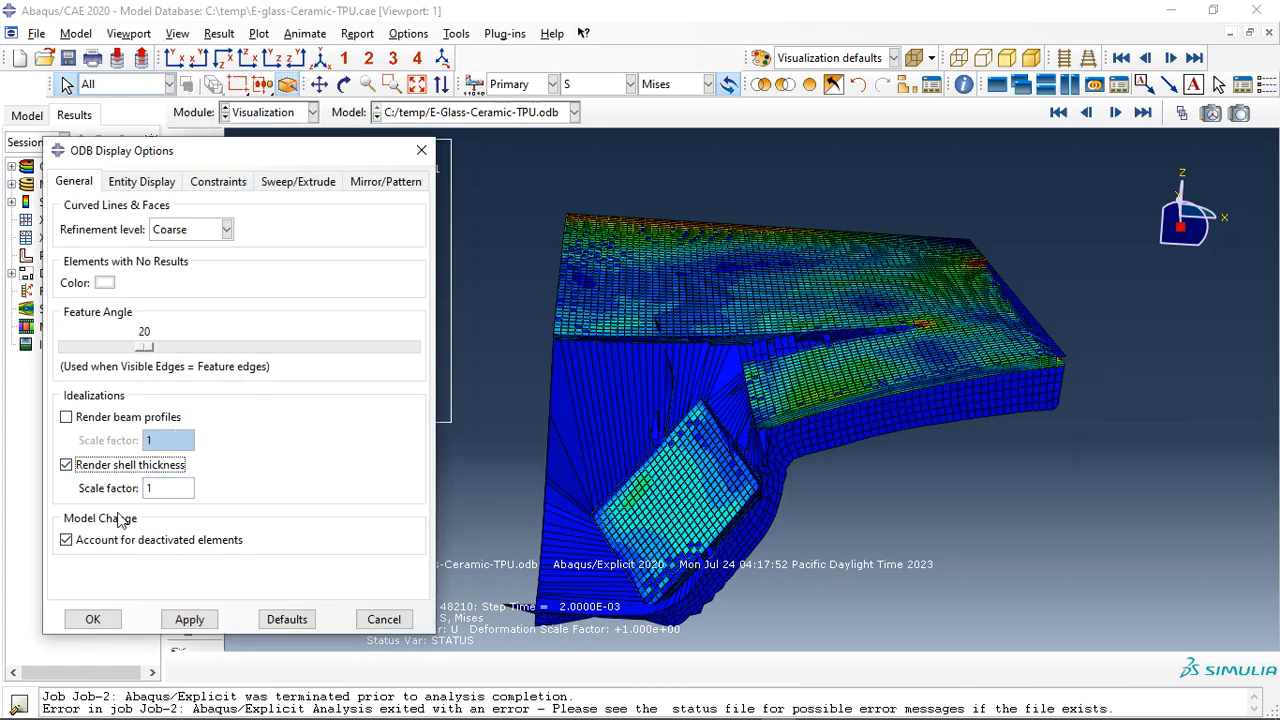
left_click(193, 626)
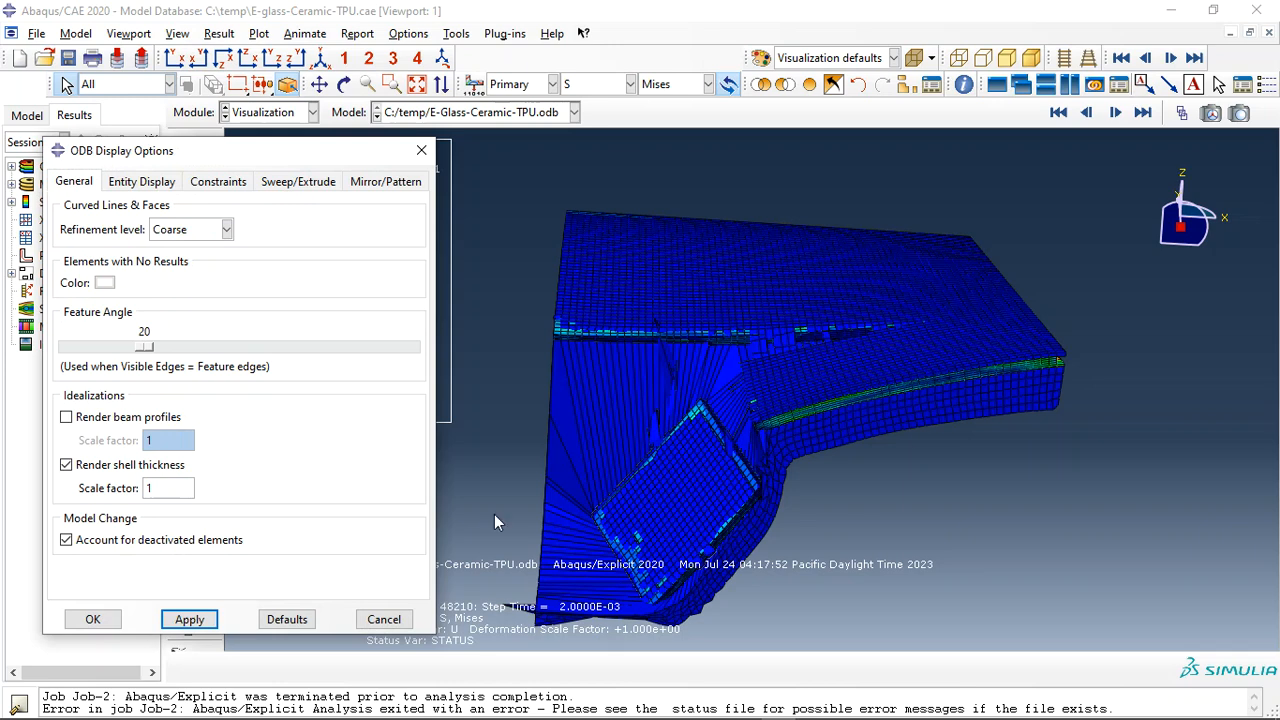
left_click(92, 619)
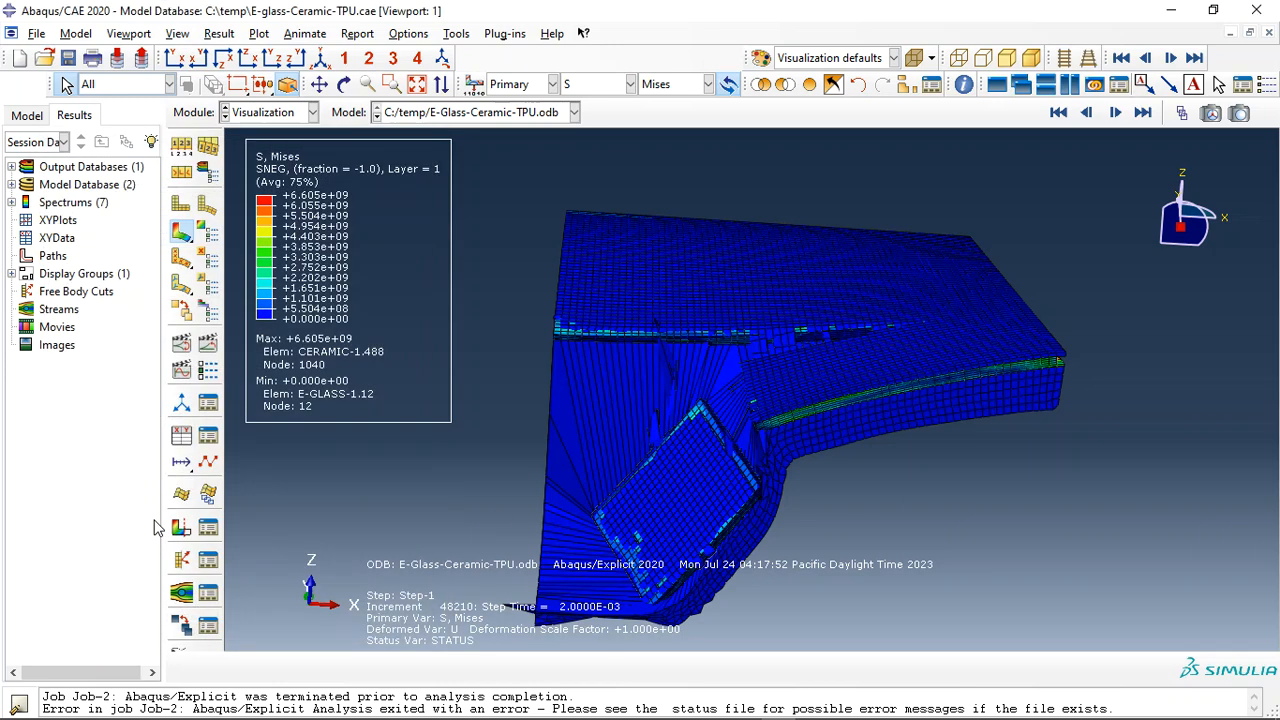
Animate the time history, switch the contour variable to DMICRTMAXVAL, and end the animation at the last frame
left_click(208, 341)
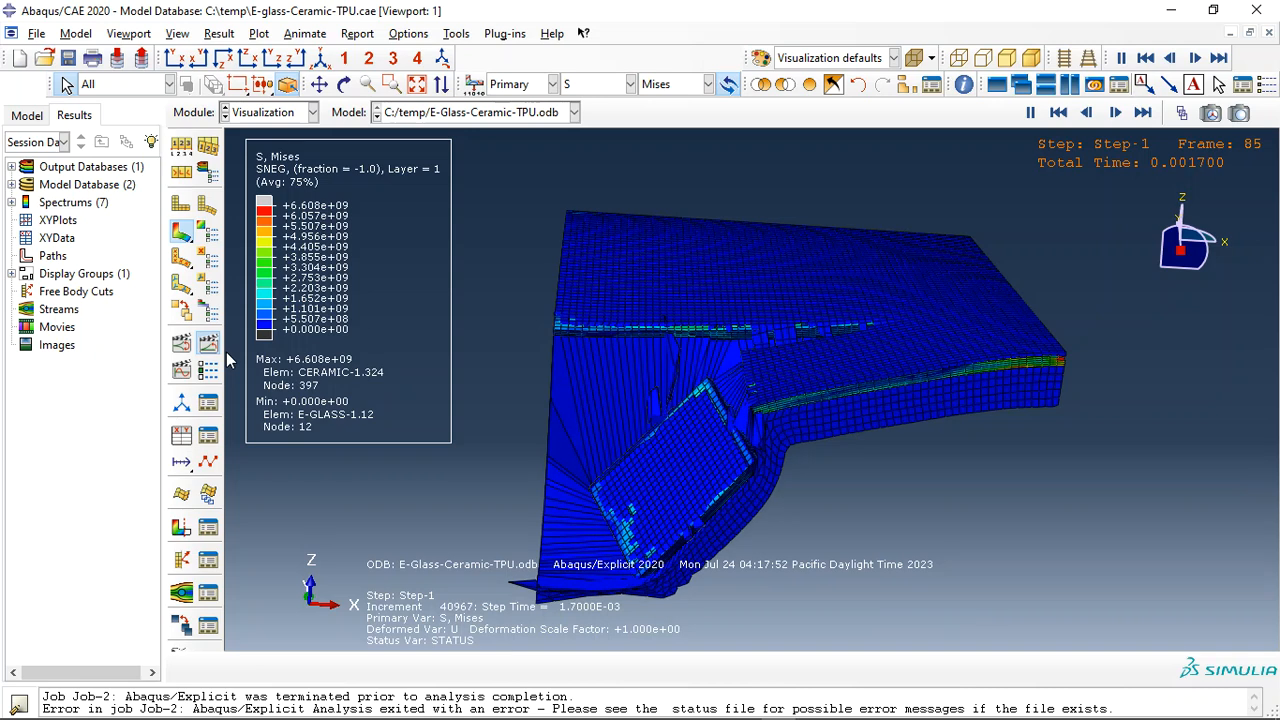
left_click(631, 85)
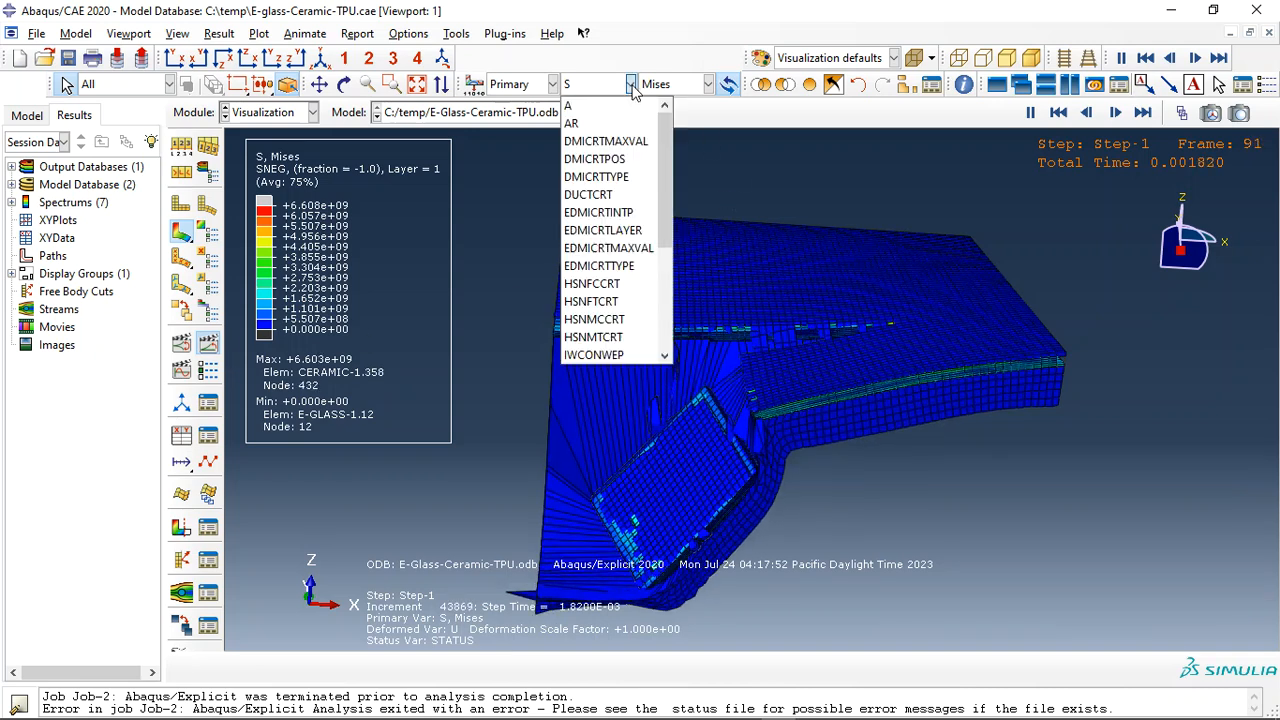
left_click(606, 141)
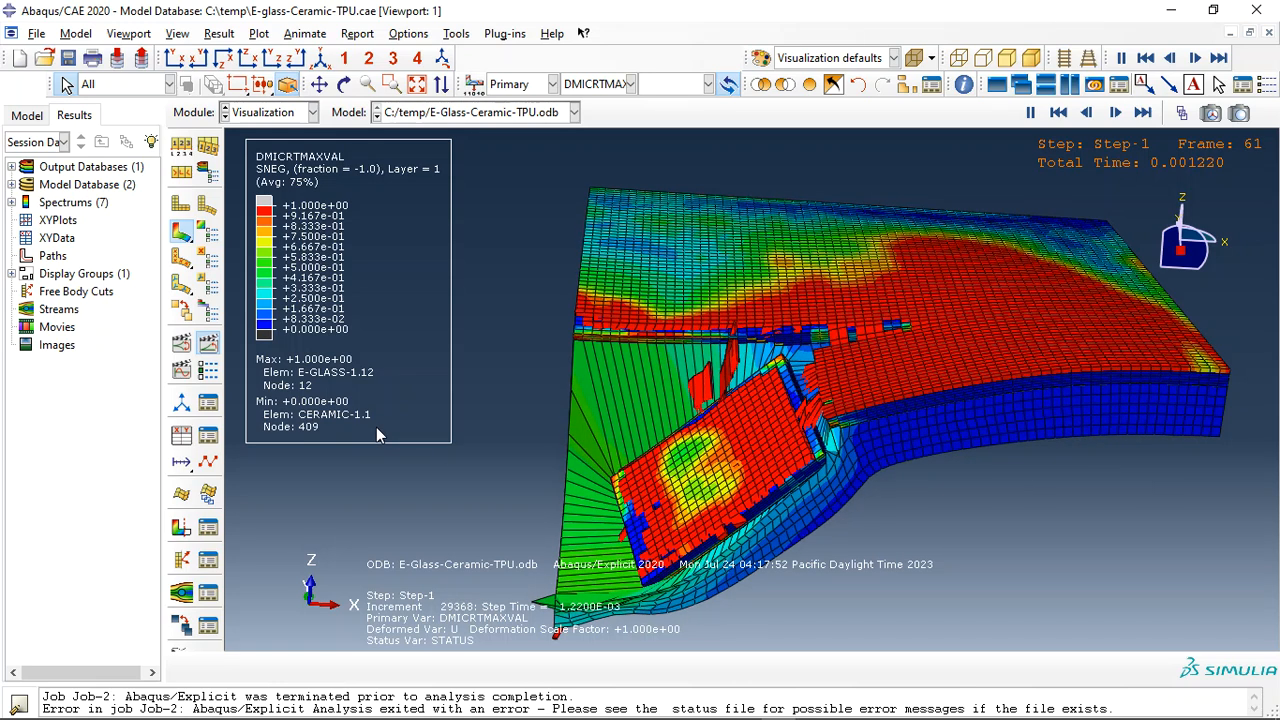
left_click(207, 343)
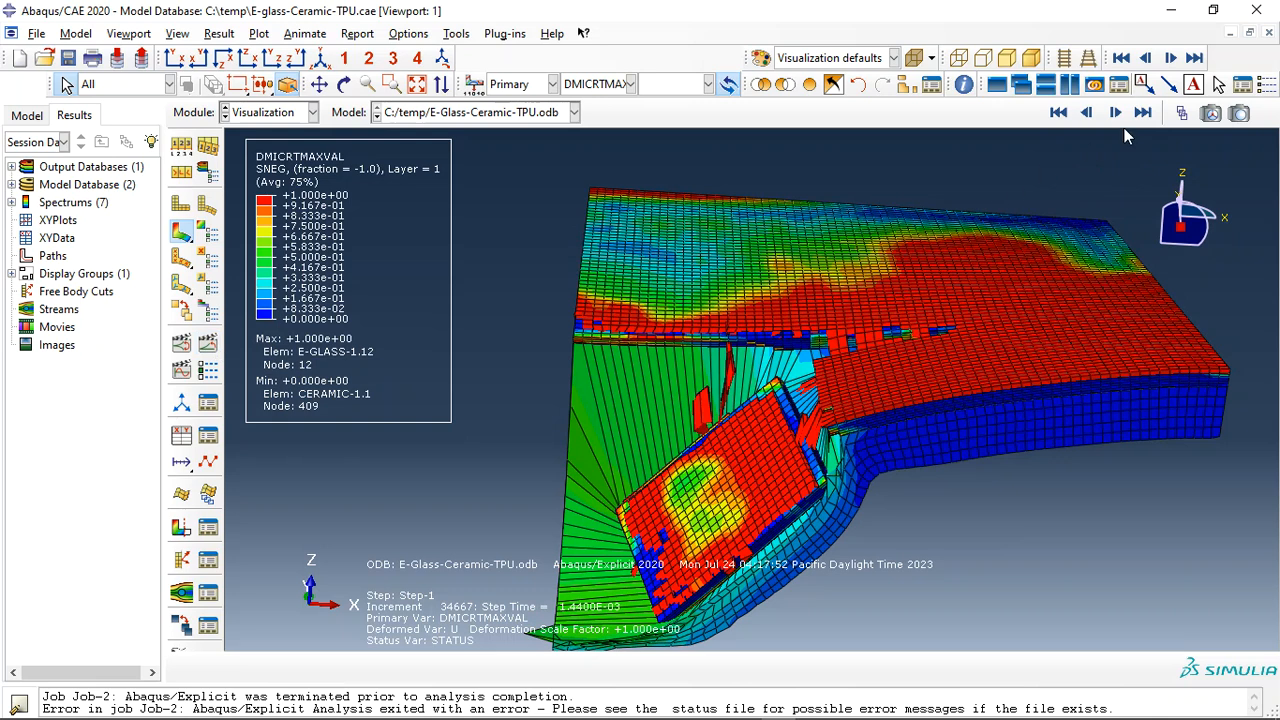
left_click(1140, 114)
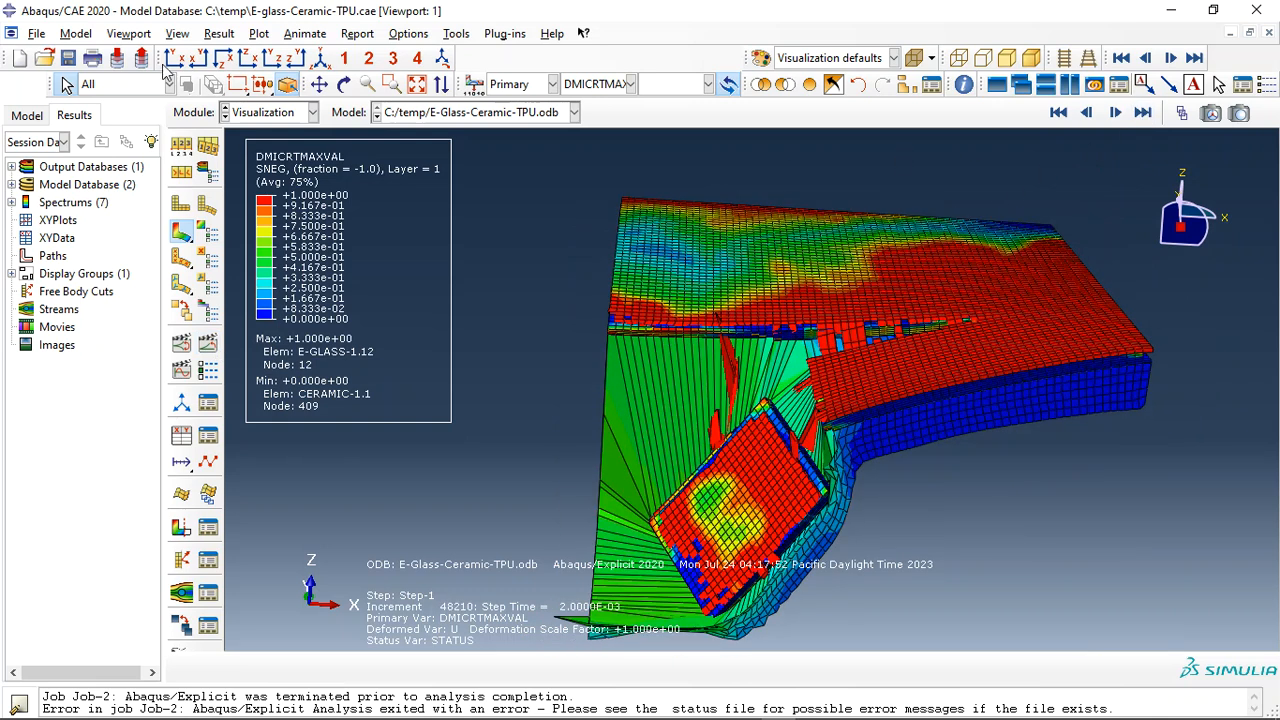
Mirror the displayed quarter model about the XZ and YZ planes to show the full plate
left_click(178, 34)
left_click(217, 384)
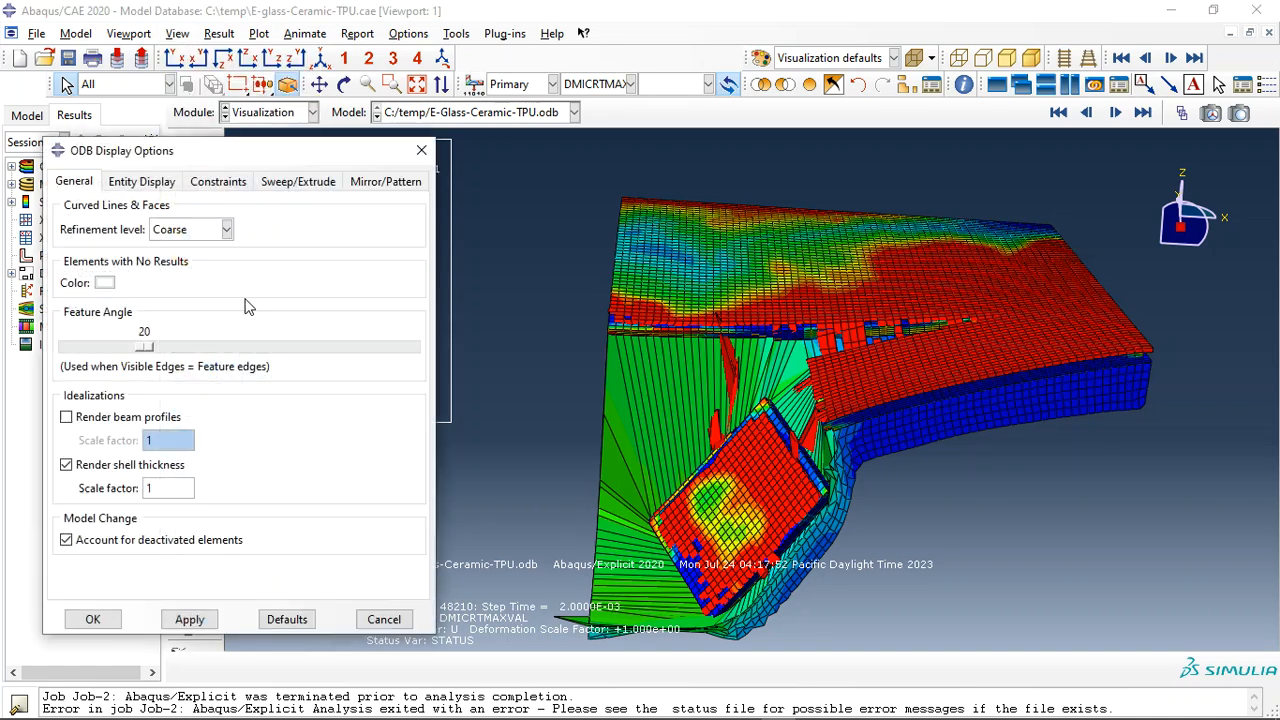
left_click(362, 184)
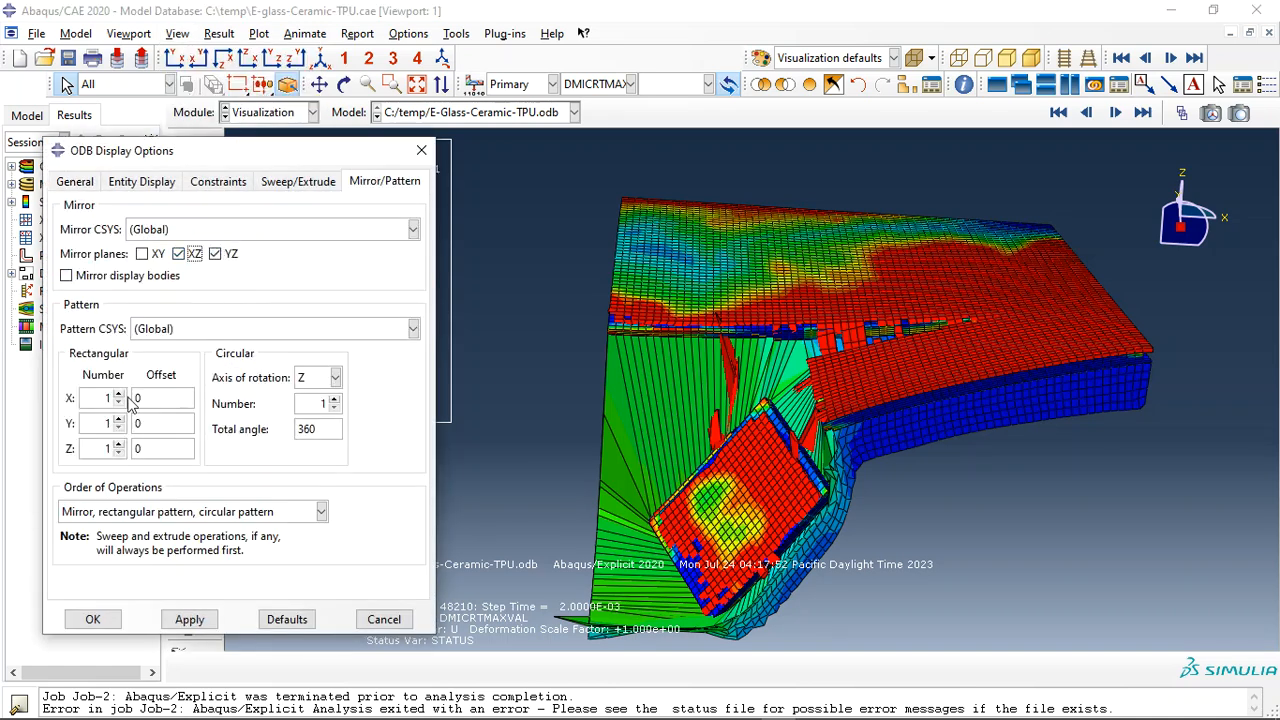
left_click(98, 619)
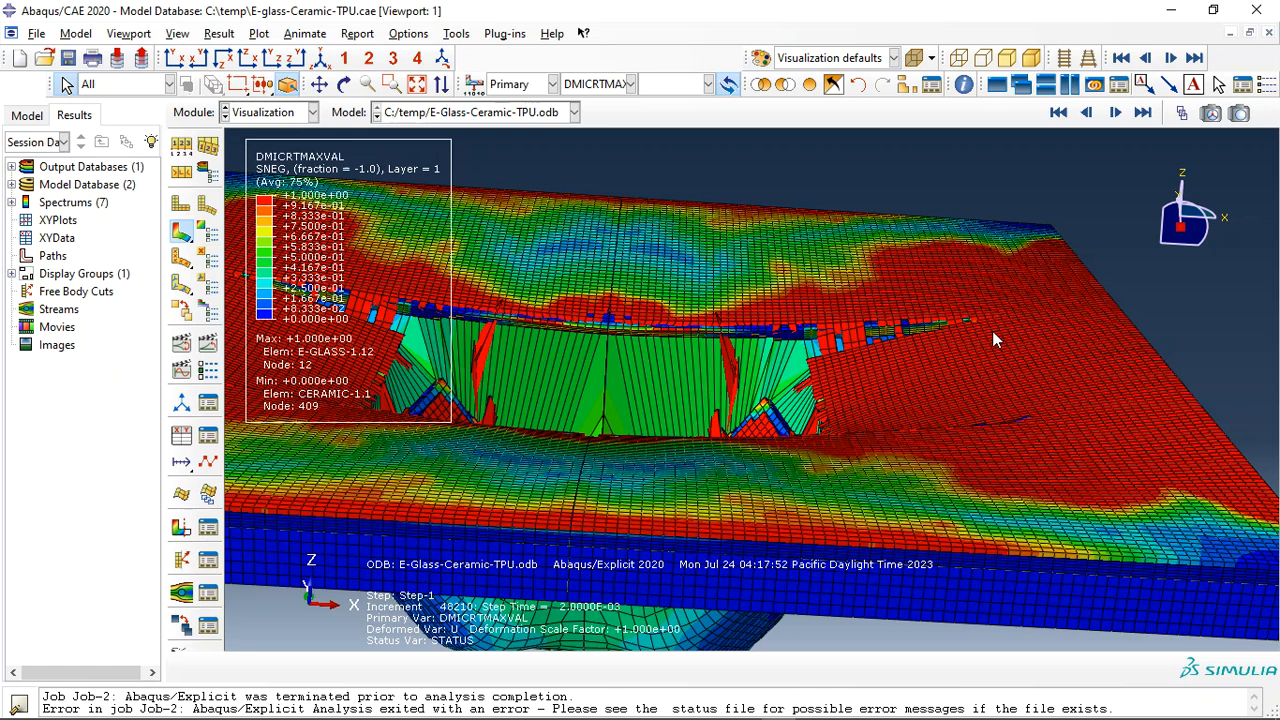
Replace the viewport contents with only the E-GLASS-1 part instance
left_click(905, 88)
left_click(160, 140)
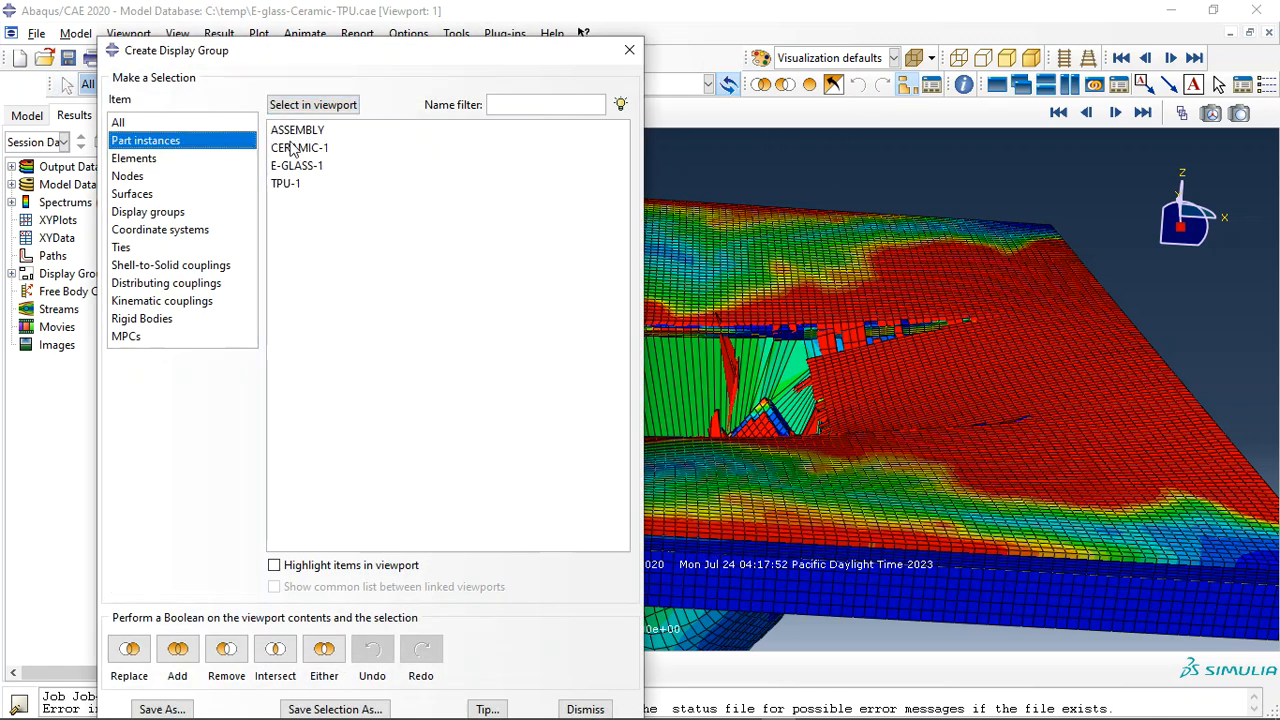
left_click(110, 646)
left_click(626, 52)
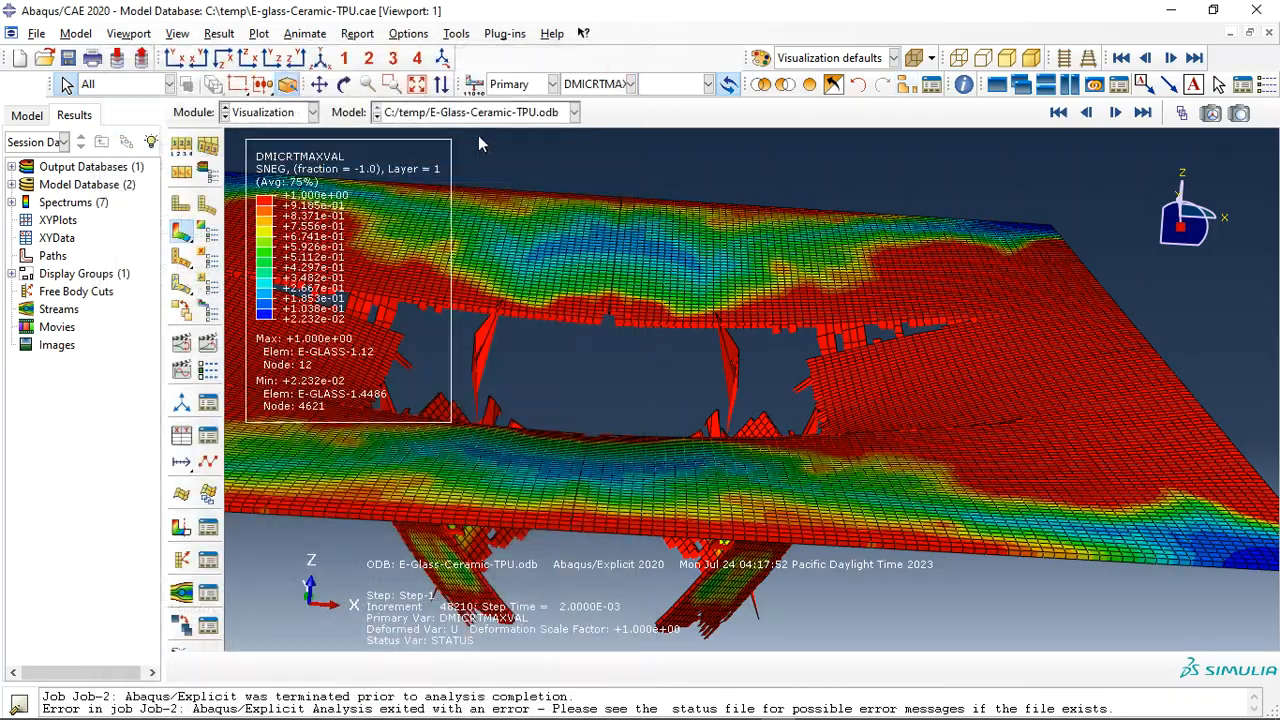
Limit the visible mesh edges of the E-glass plot to feature edges, viewing the central hole from above
left_click(343, 84)
left_click_drag(709, 457, 766, 472)
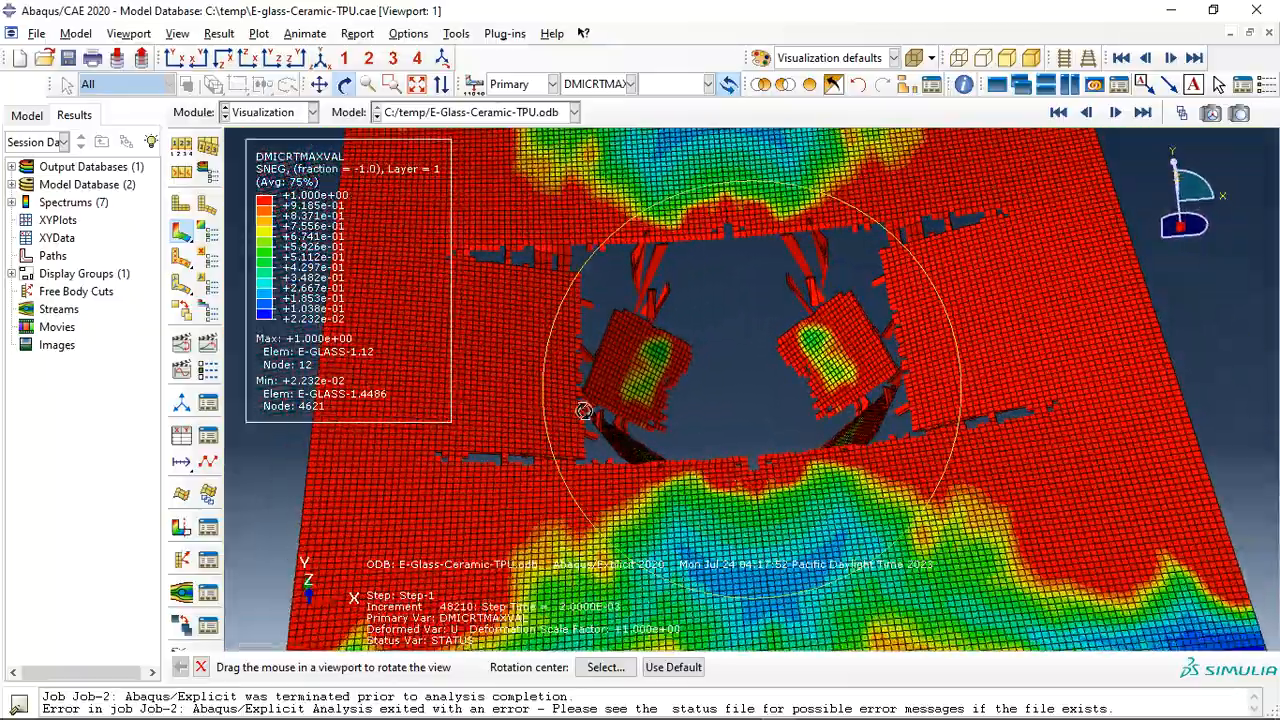
key("Escape")
left_click(190, 147)
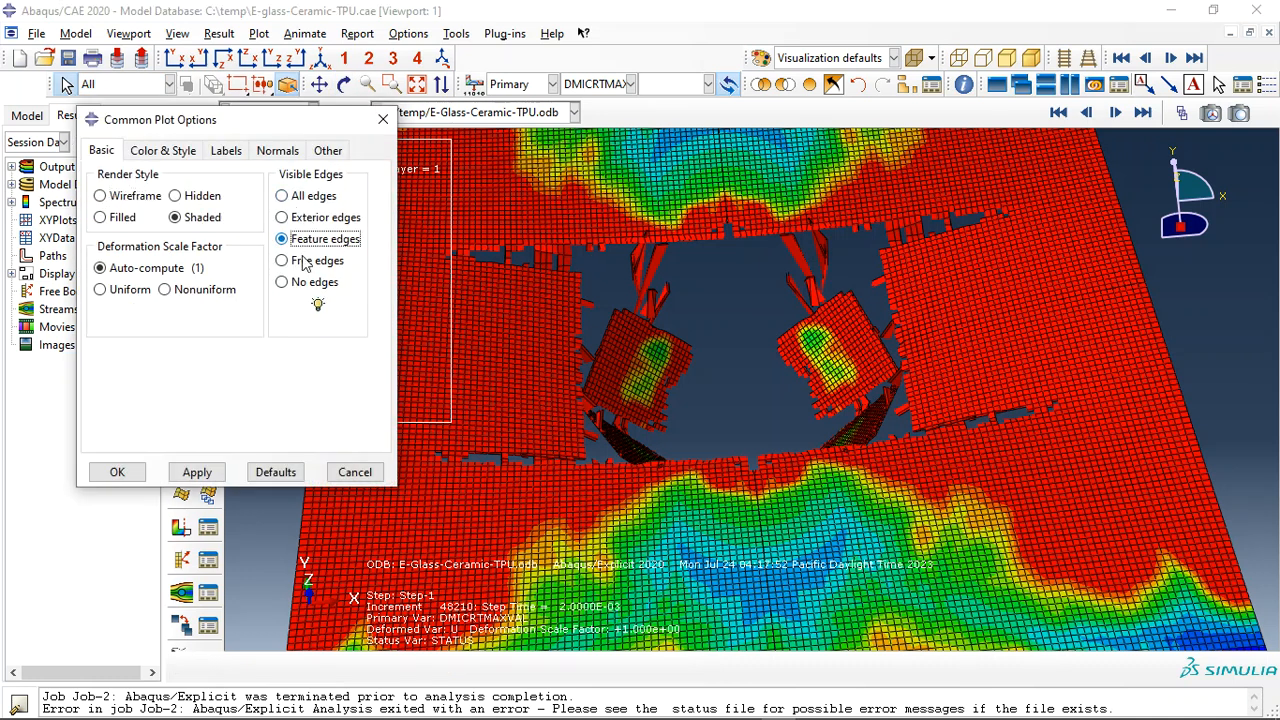
left_click(119, 476)
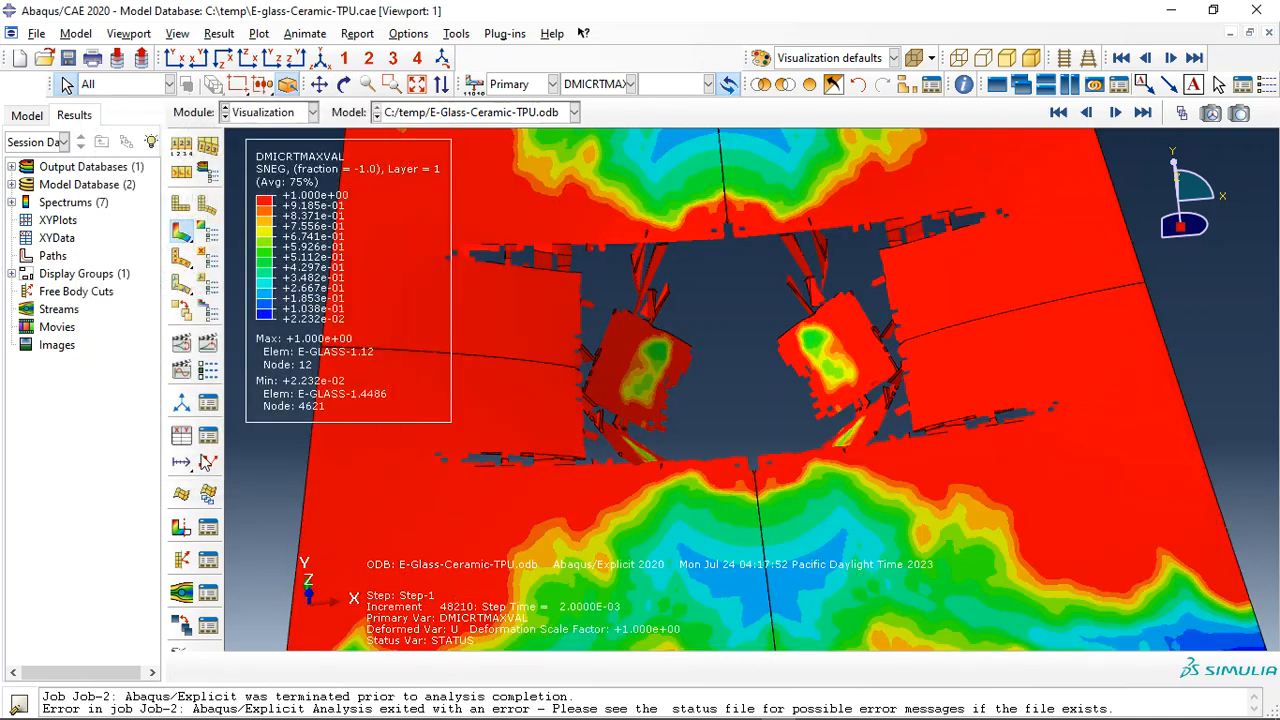
Animate the E-glass time history and review the fiber damage criteria HSNFCCRT and HSNFTCRT
left_click(208, 345)
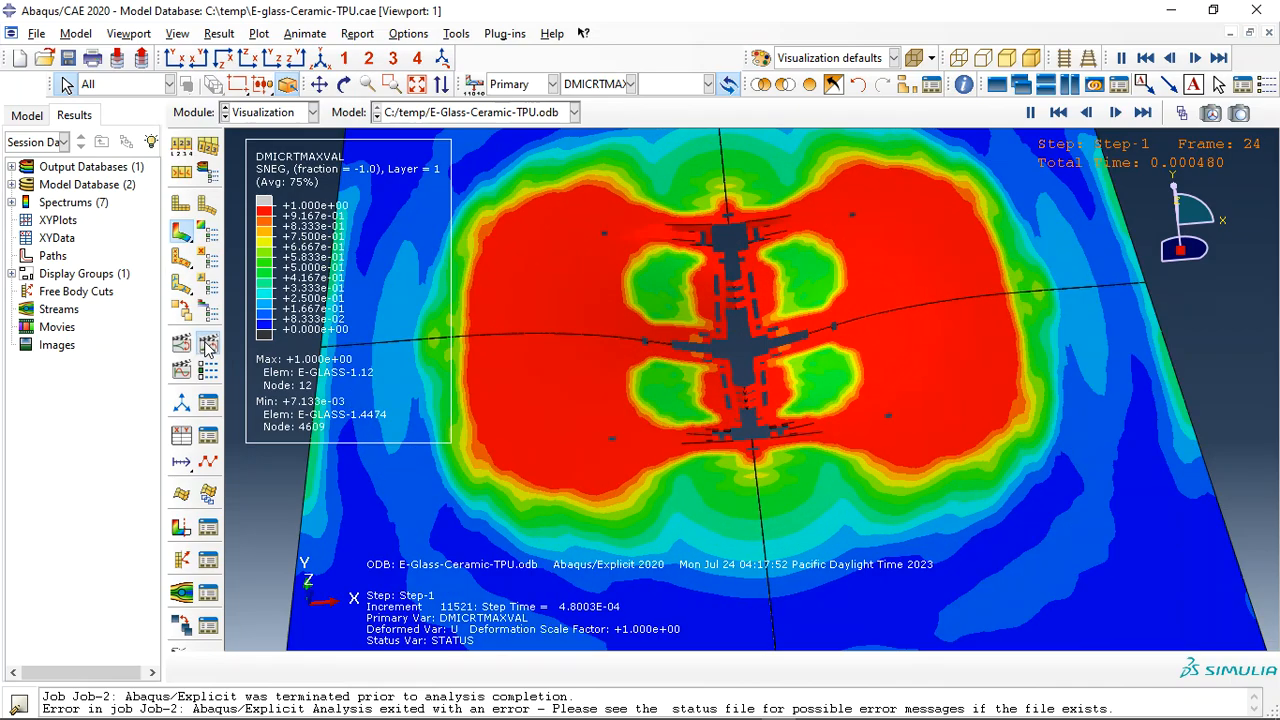
left_click(628, 84)
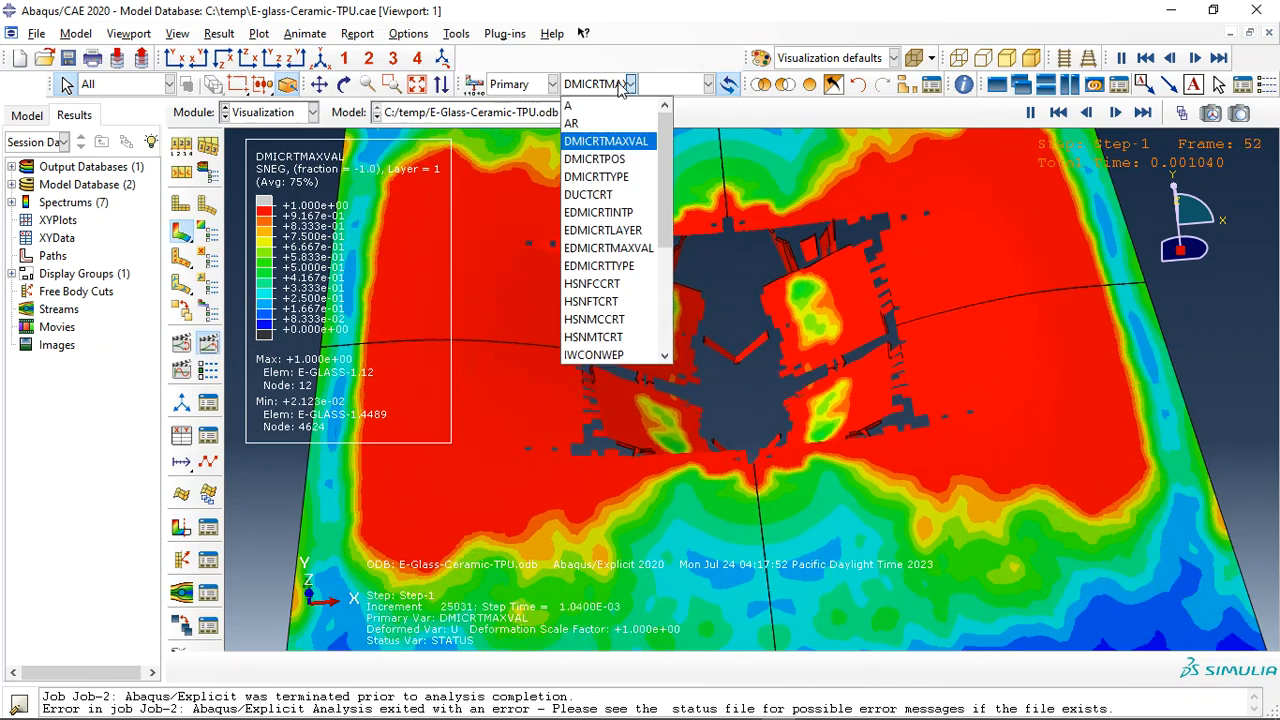
left_click(611, 285)
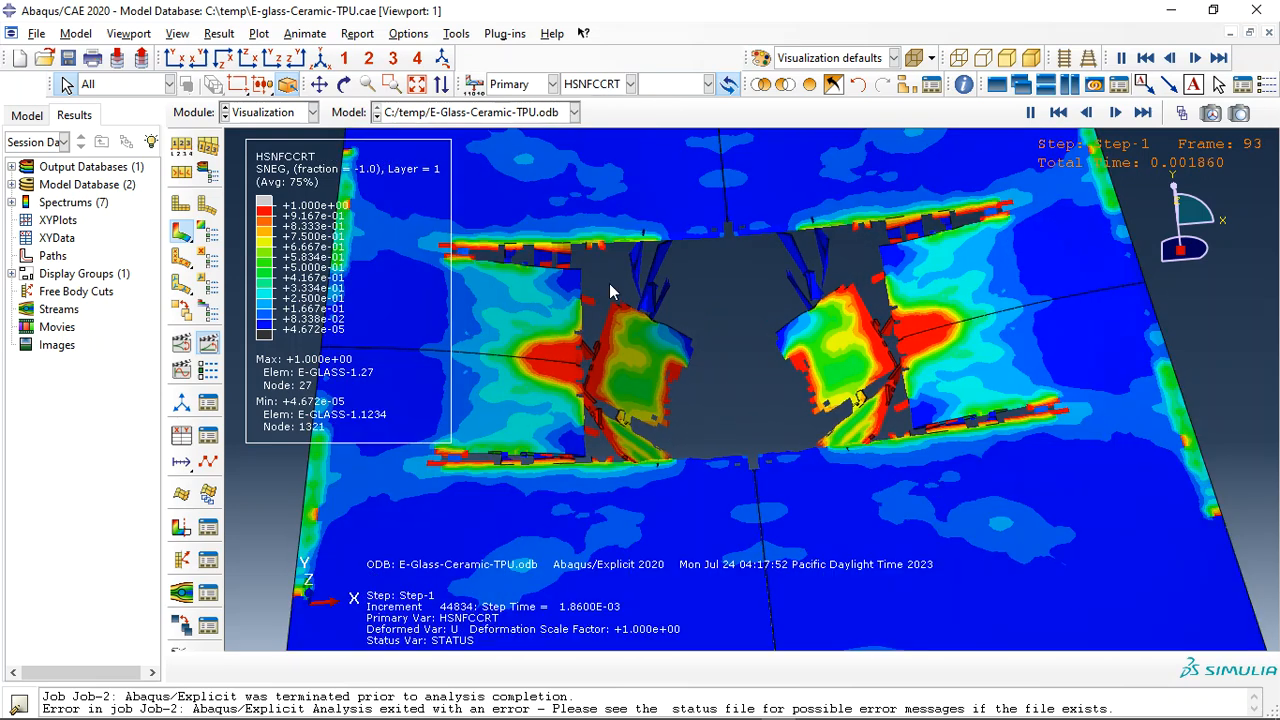
left_click(609, 84)
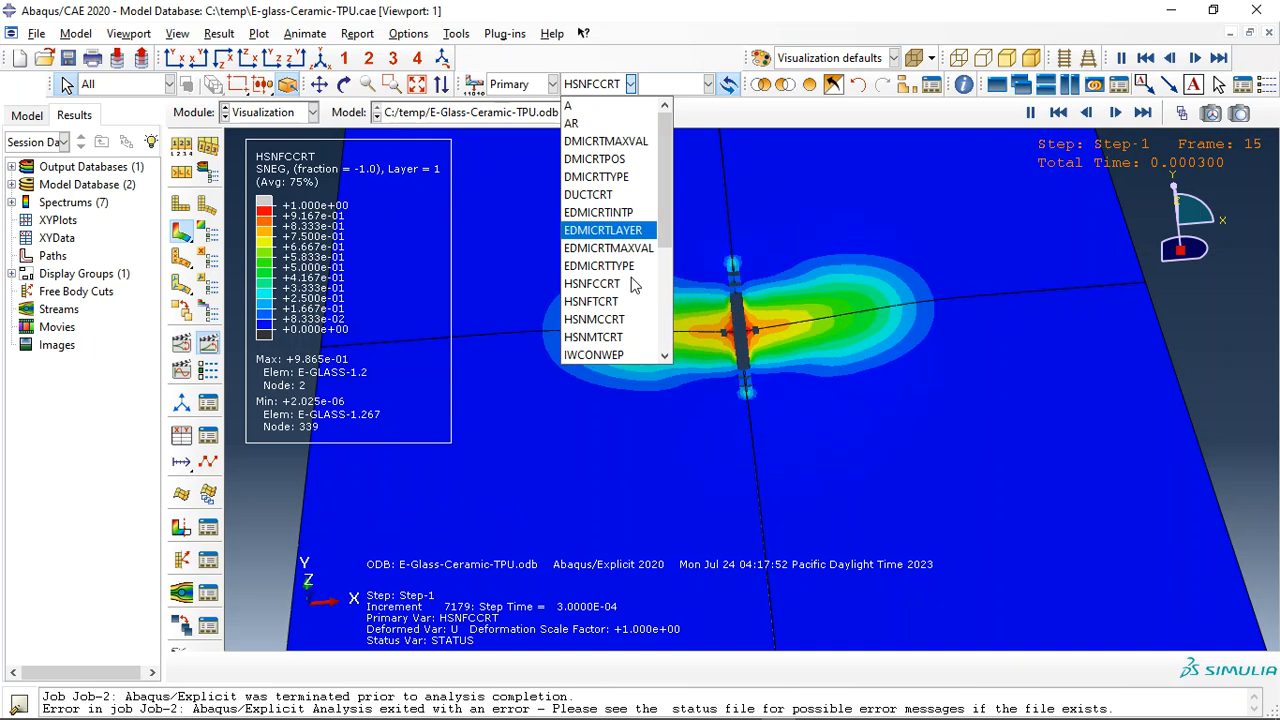
left_click(603, 303)
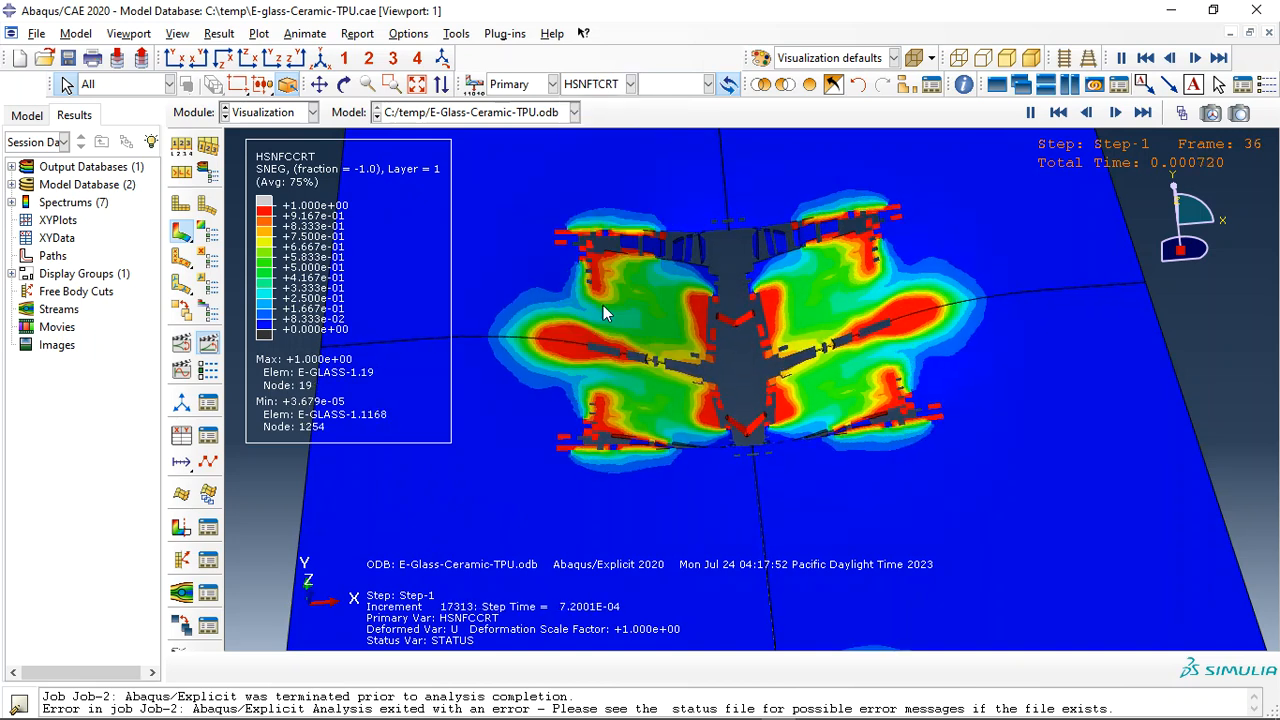
Review the matrix damage criteria HSNMCCRT and HSNMTCRT in the animation, ending at the last frame
left_click(605, 86)
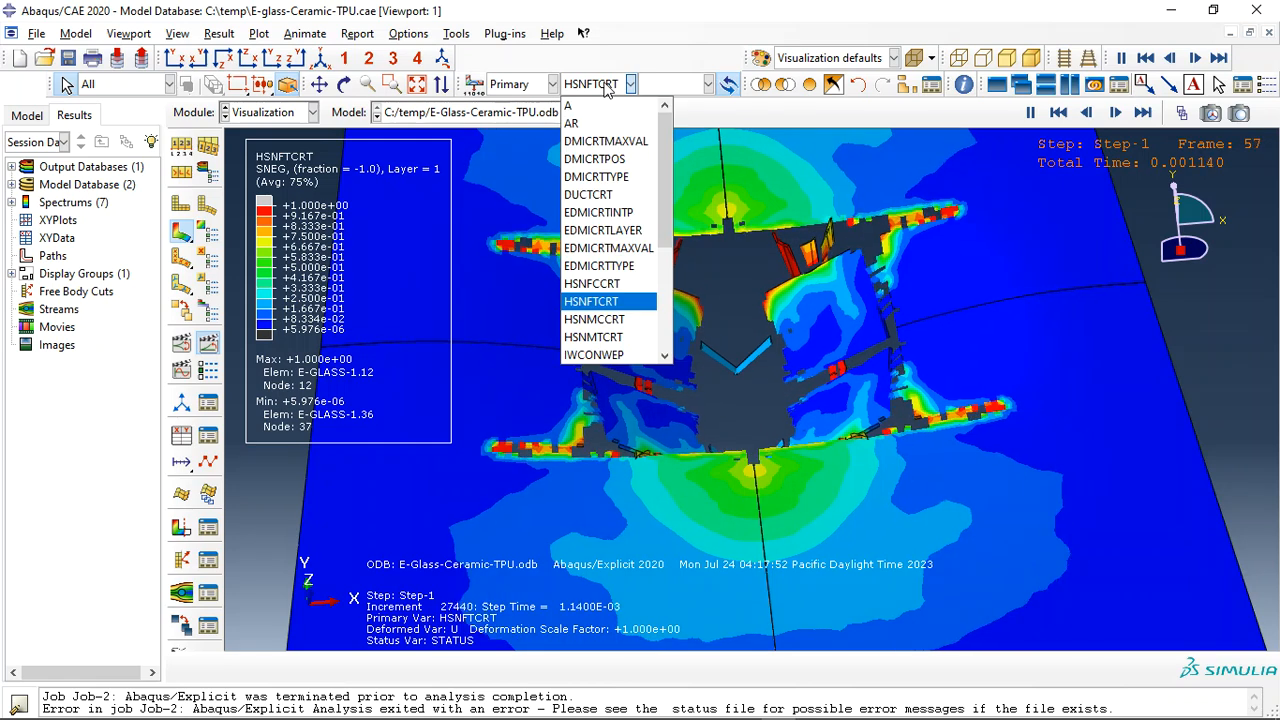
left_click(612, 320)
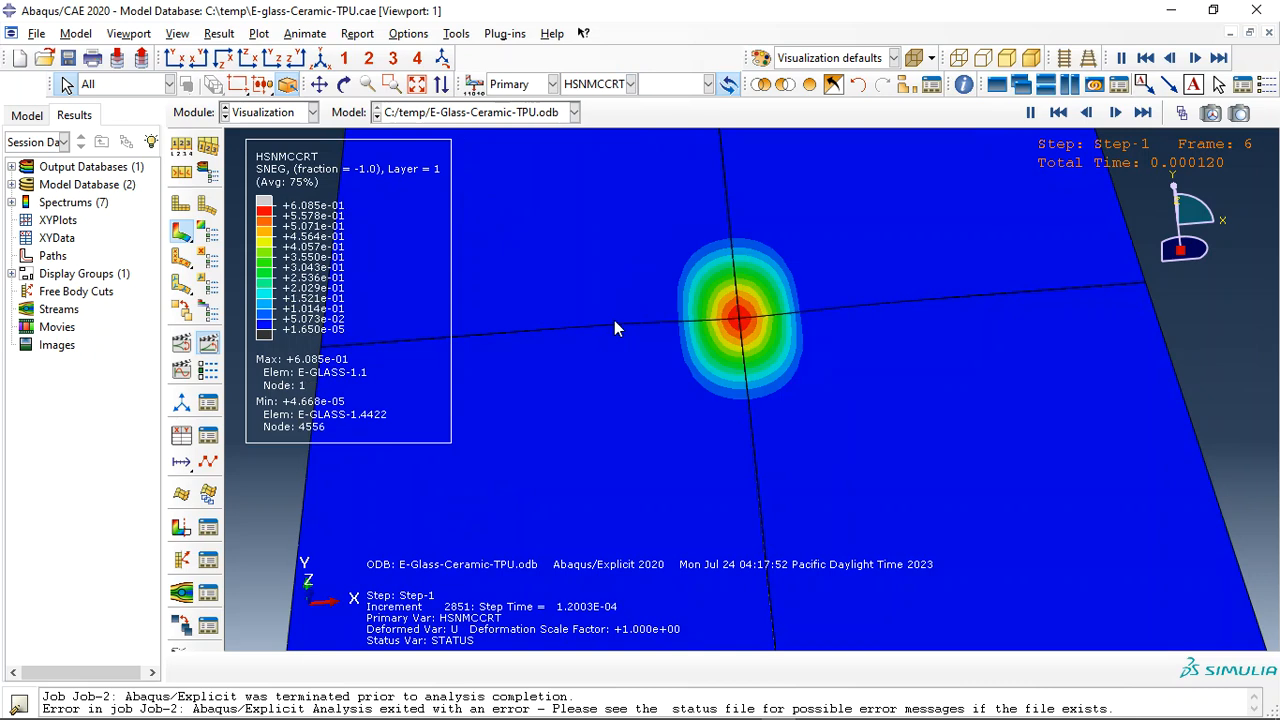
left_click(605, 85)
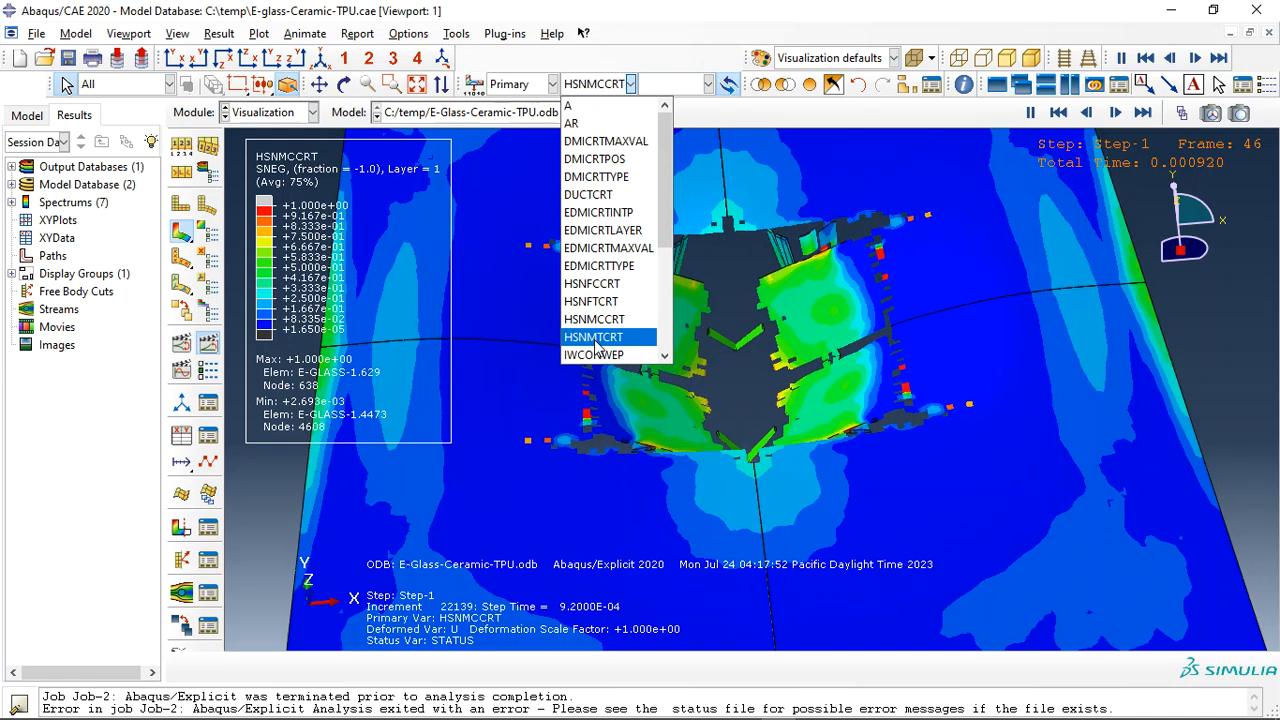
left_click(612, 338)
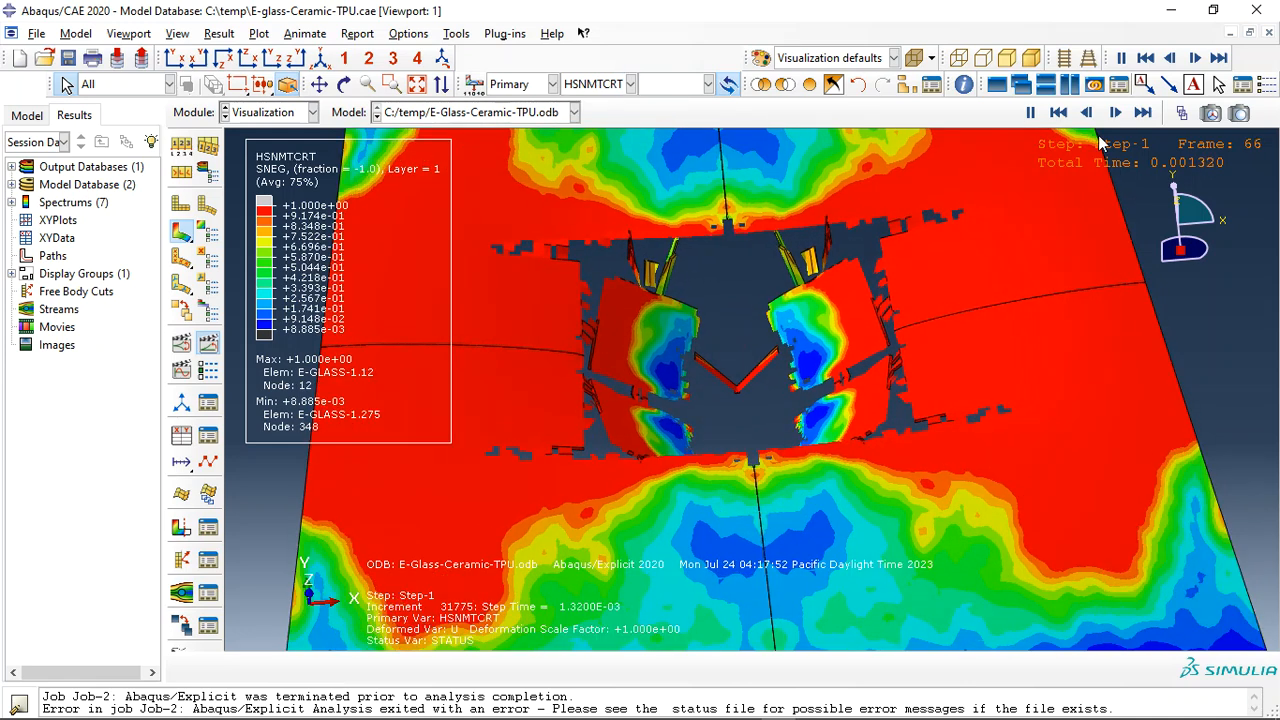
left_click(1143, 114)
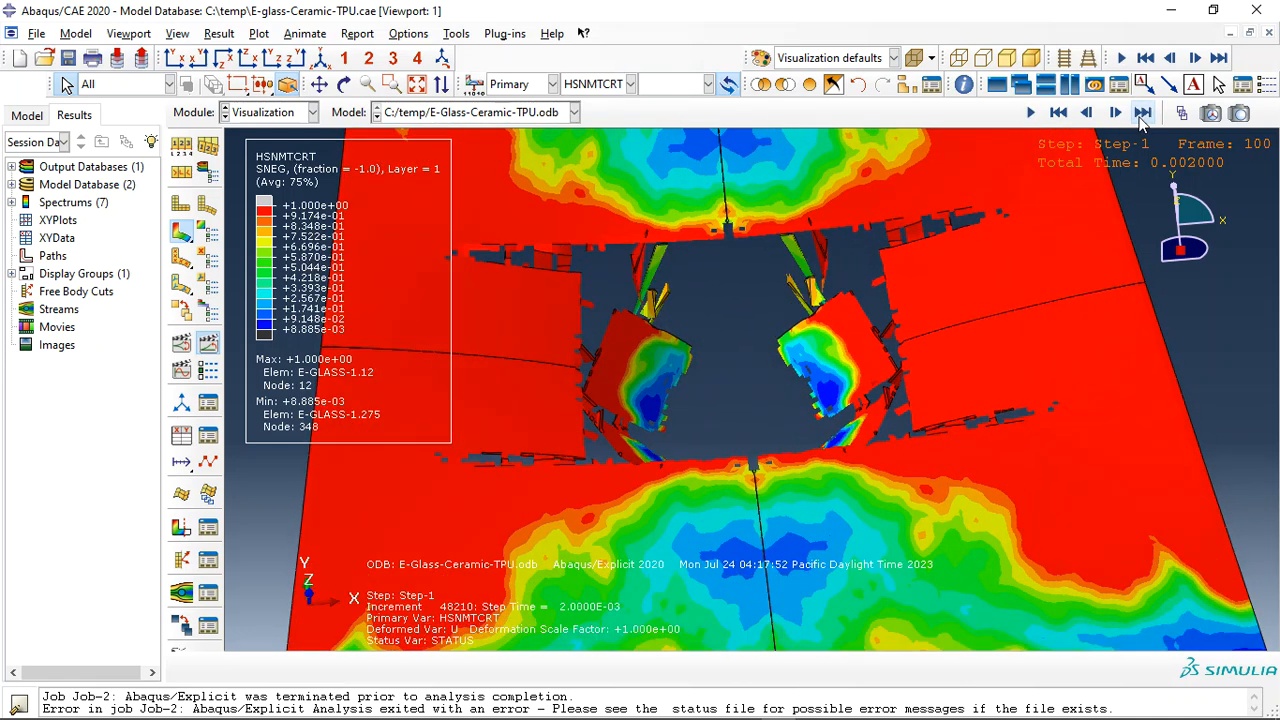
Plot the IWCONWEP blast pressure on the E-glass layer, animate it over time, and return to the last frame
left_click(622, 84)
scroll(614, 250, "down", 2)
left_click(614, 326)
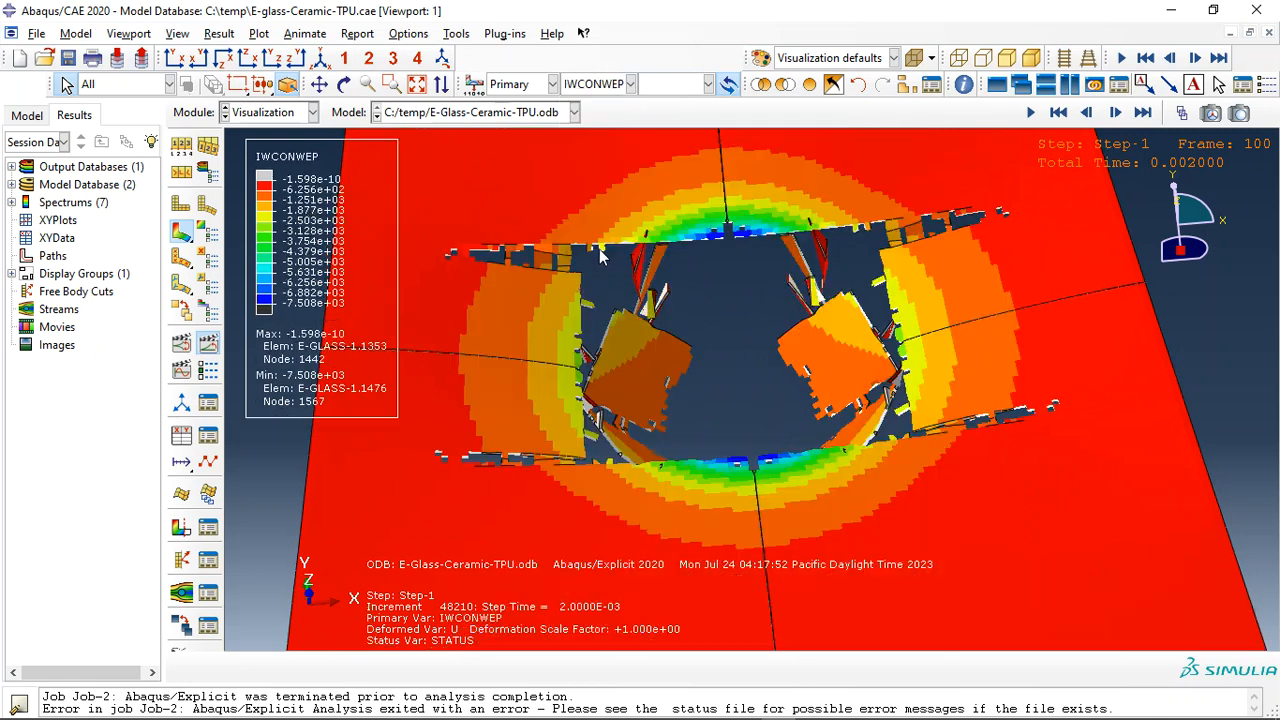
left_click(207, 344)
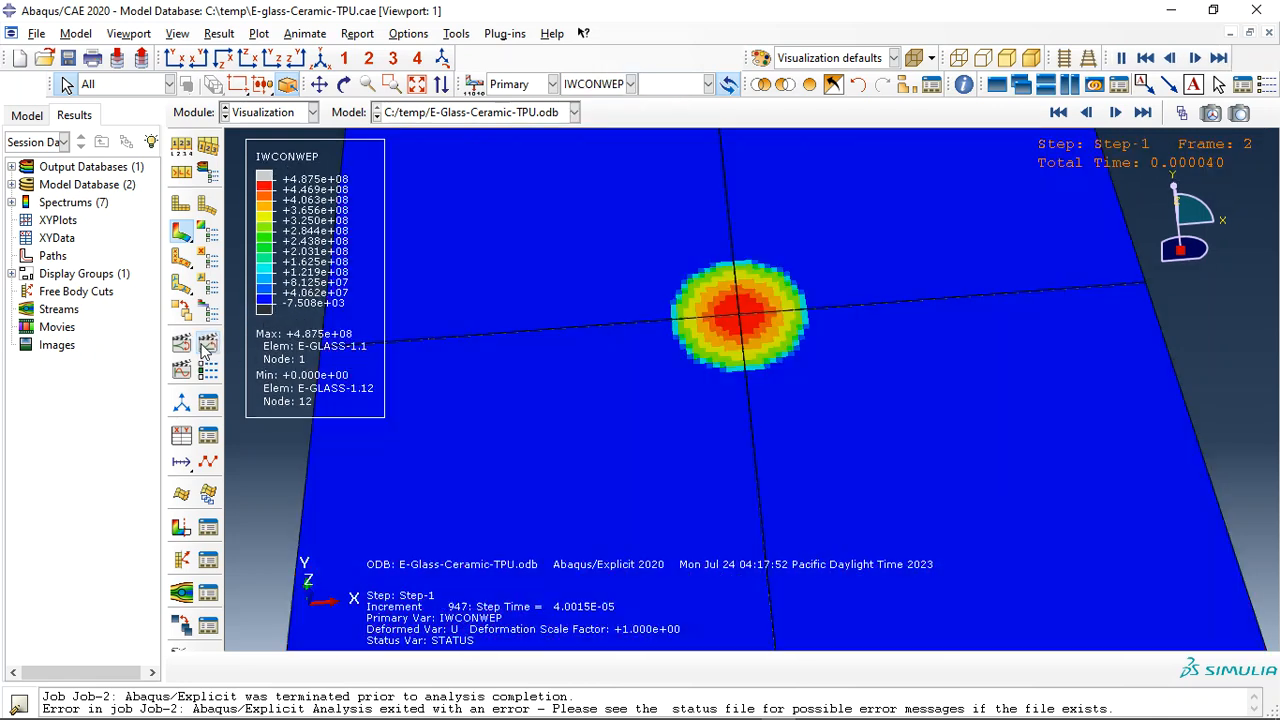
left_click(207, 344)
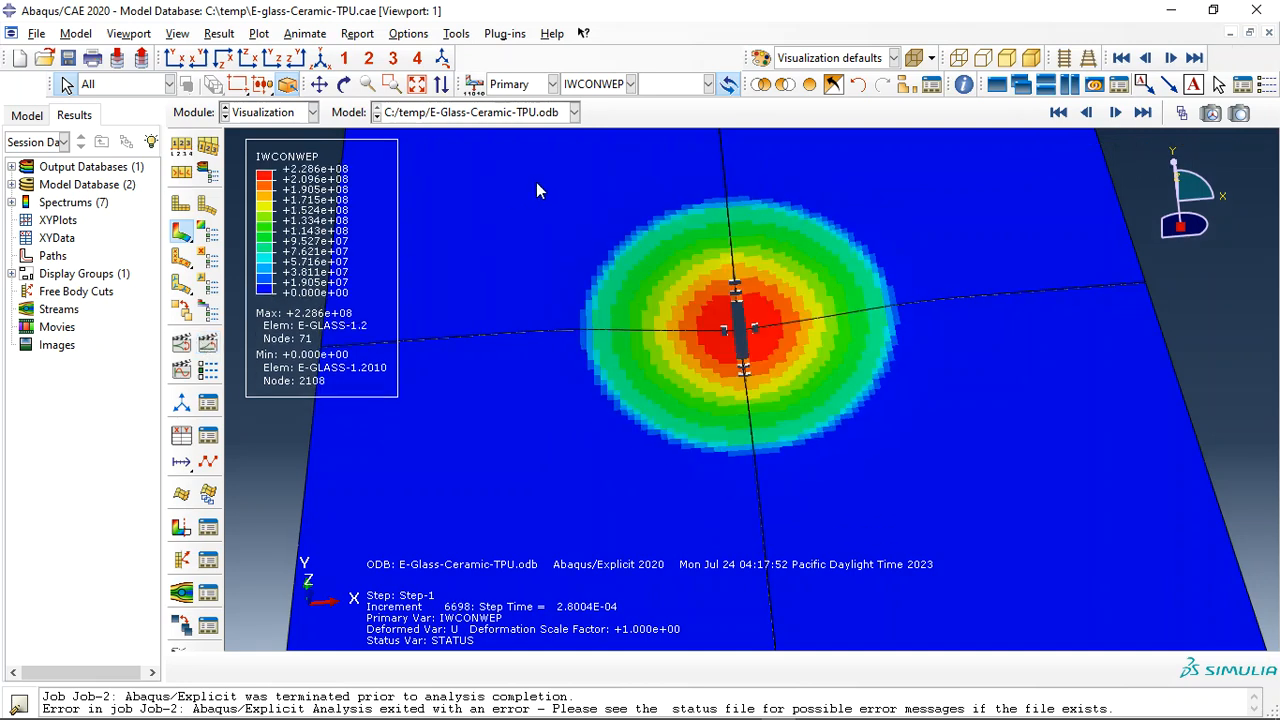
left_click(1144, 113)
scroll(633, 298, "up", 3)
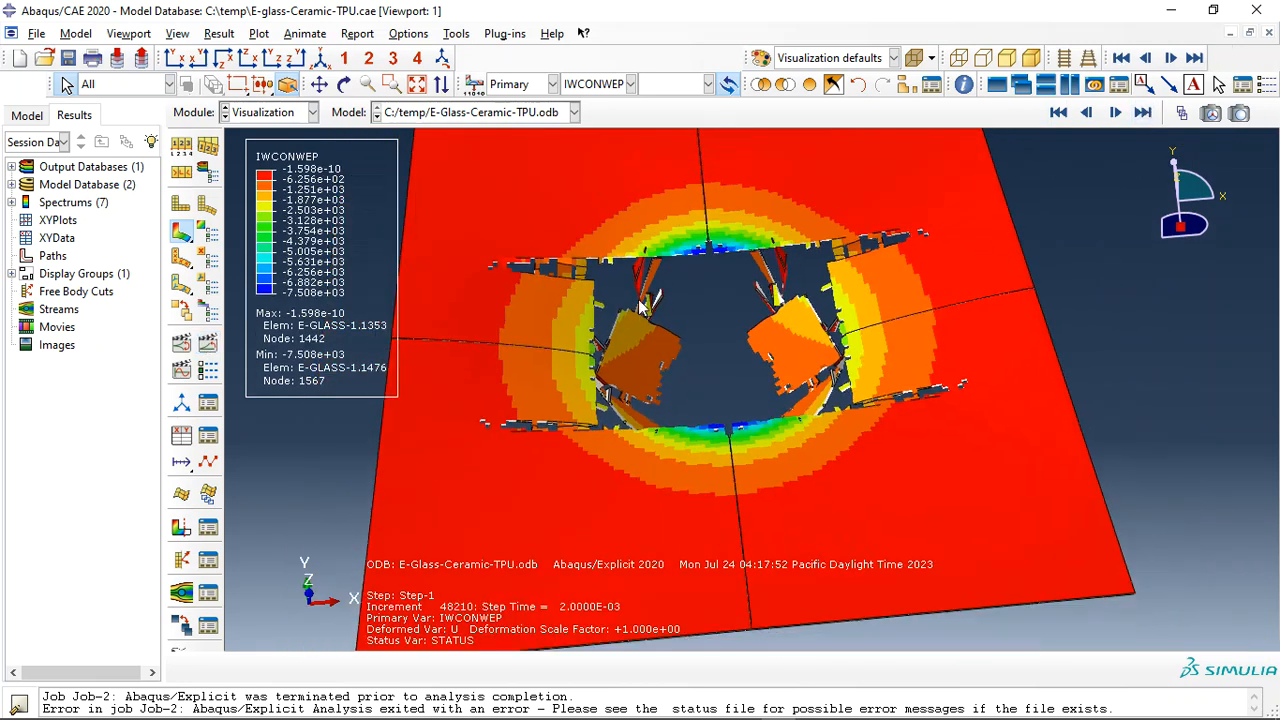
Plot the Mises stress S and display only the CERAMIC-1 part instance
left_click(593, 87)
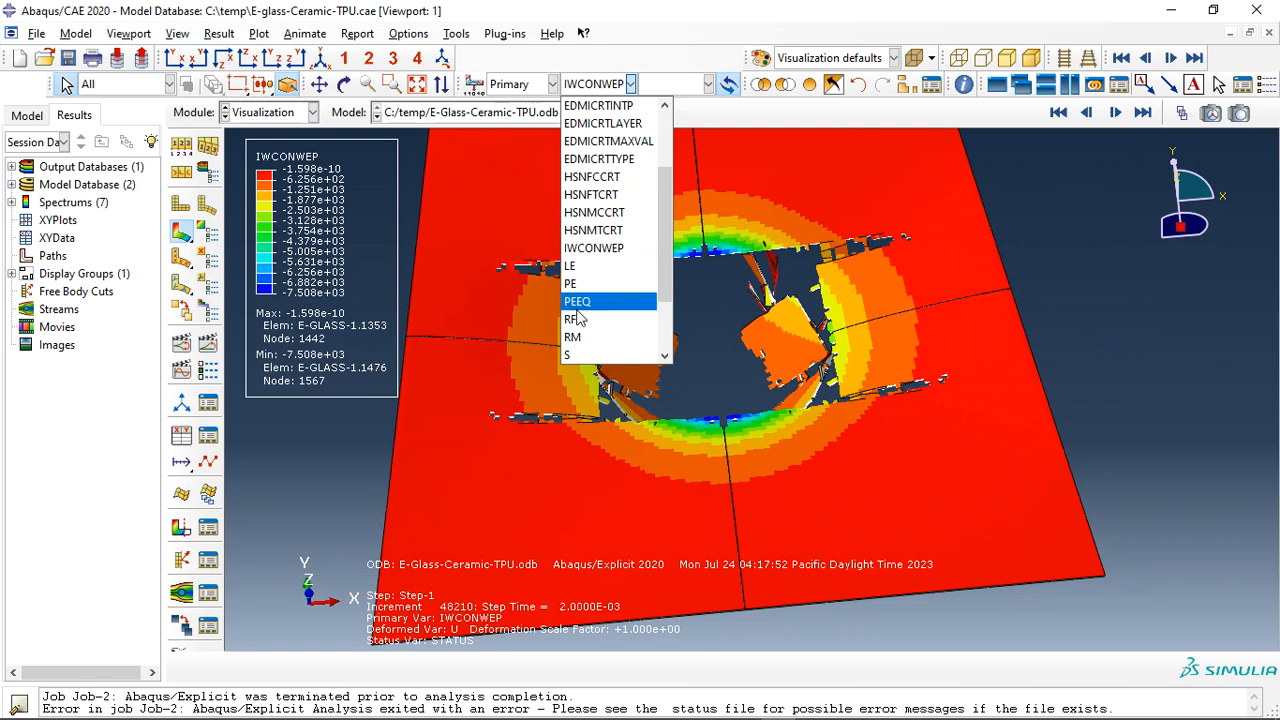
left_click(570, 355)
left_click(906, 86)
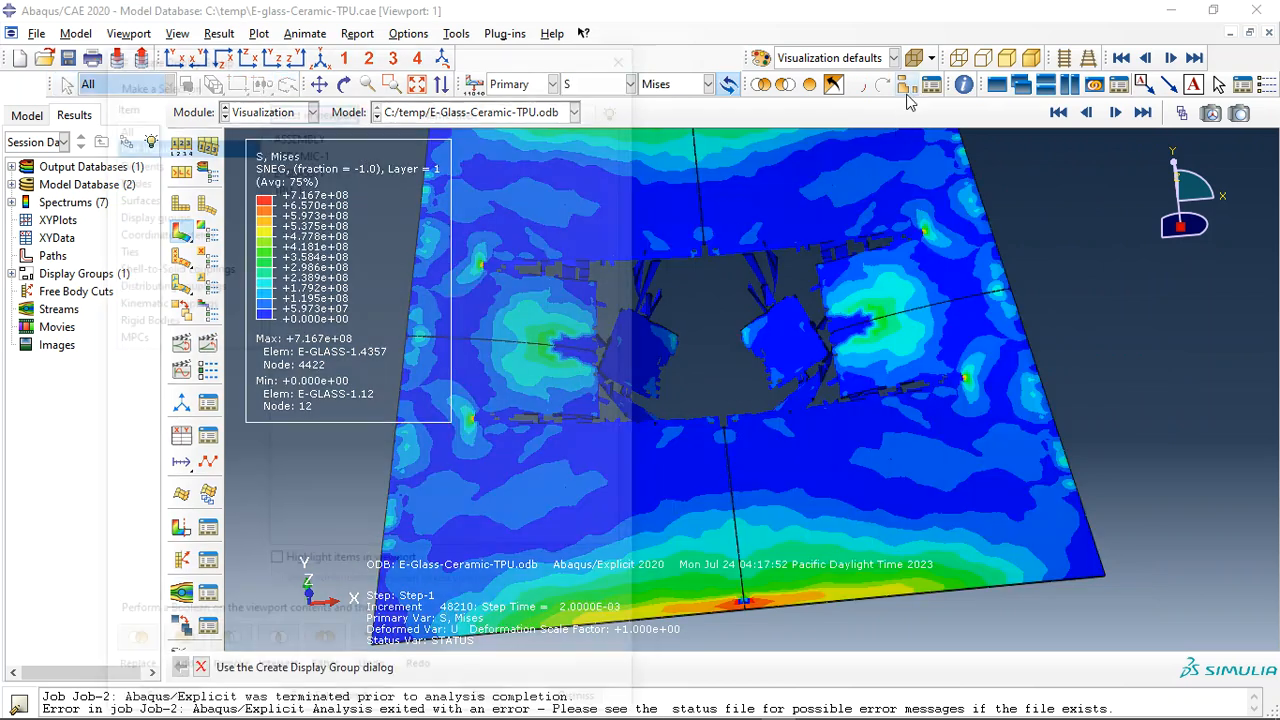
left_click(300, 149)
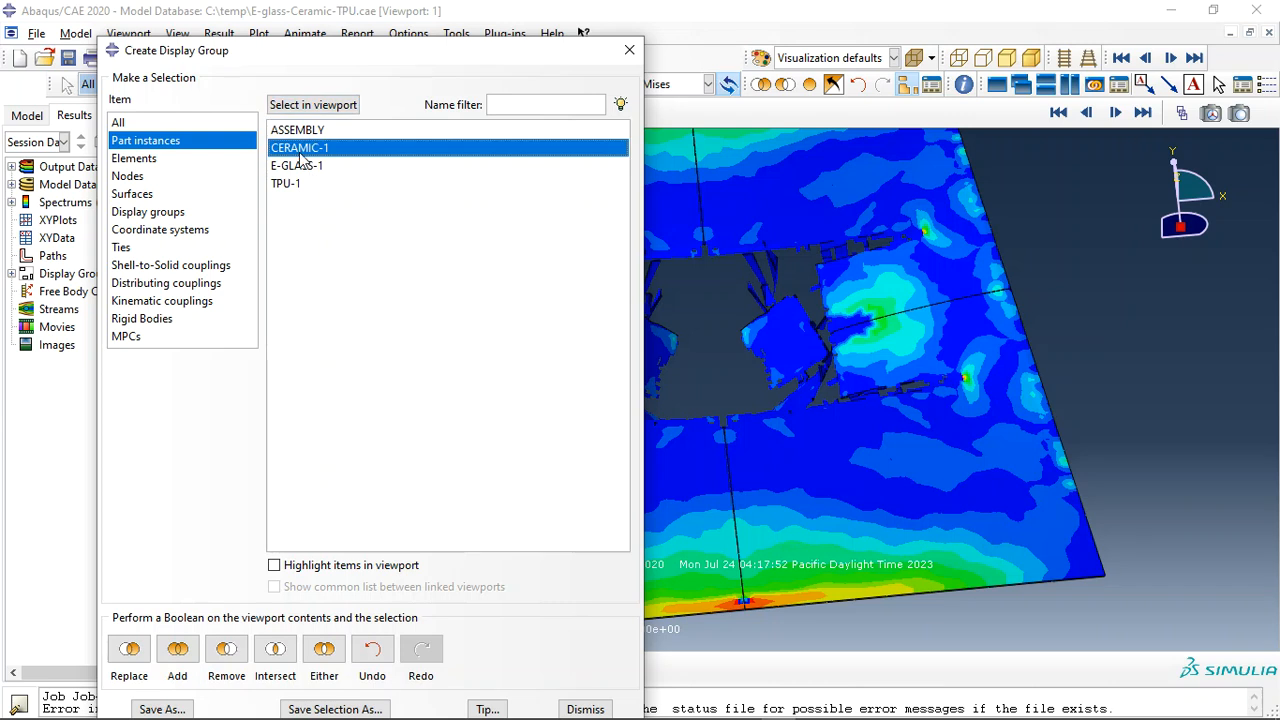
left_click(129, 650)
left_click(629, 50)
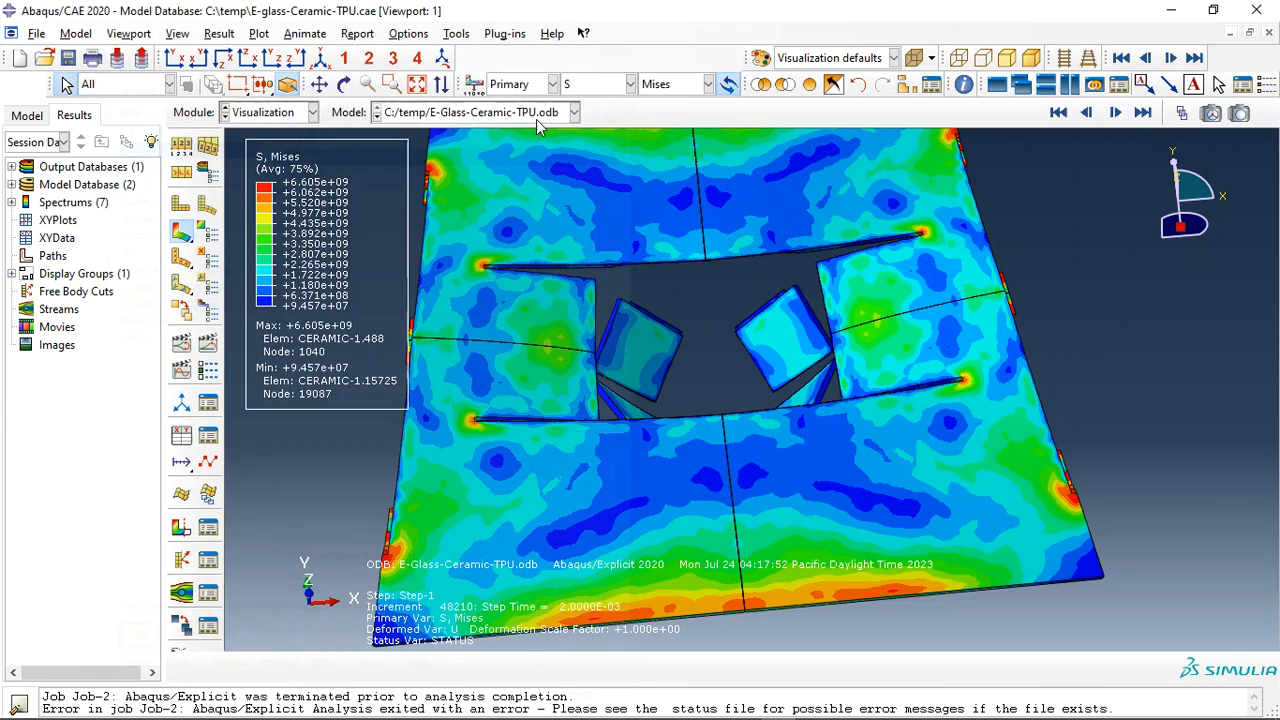
Animate the Mises stress time history on the ceramic layer and examine the fractured centre from another angle
left_click(207, 342)
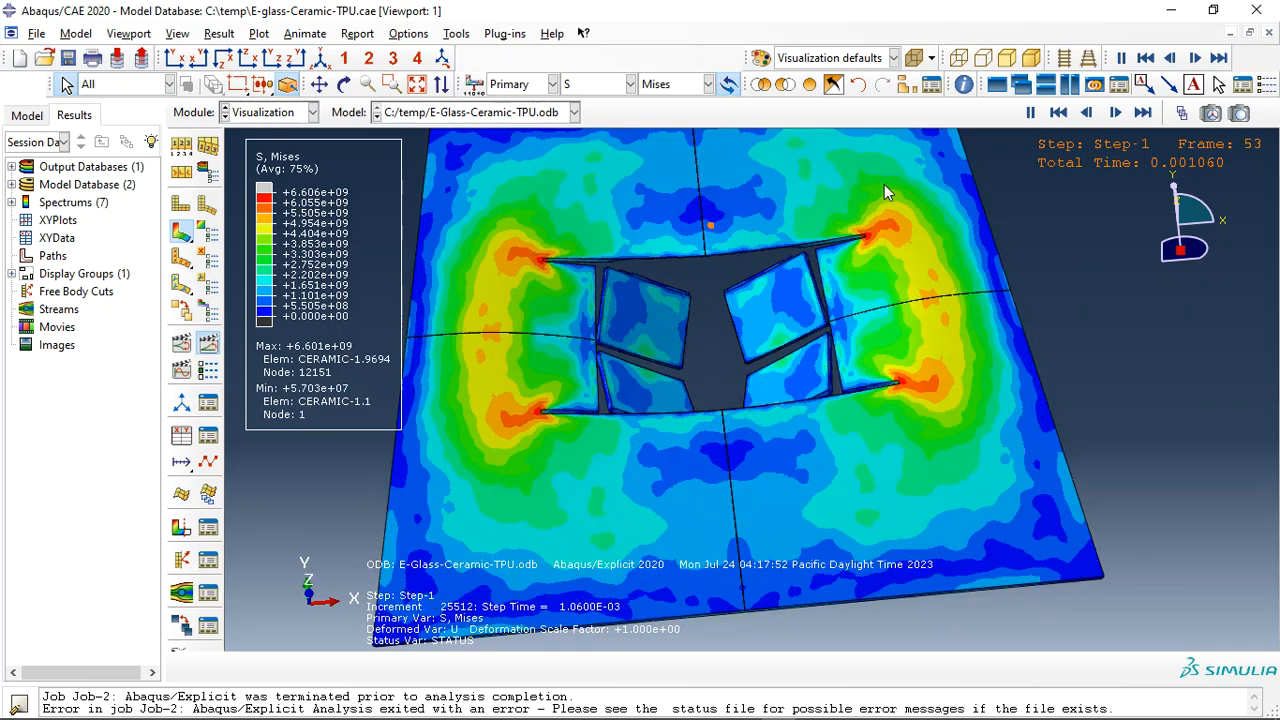
left_click(343, 84)
left_click_drag(716, 248, 730, 375)
Review the damage initiation outputs DMICRTMAXVAL and DMICRTPOS on the ceramic layer
left_click(630, 84)
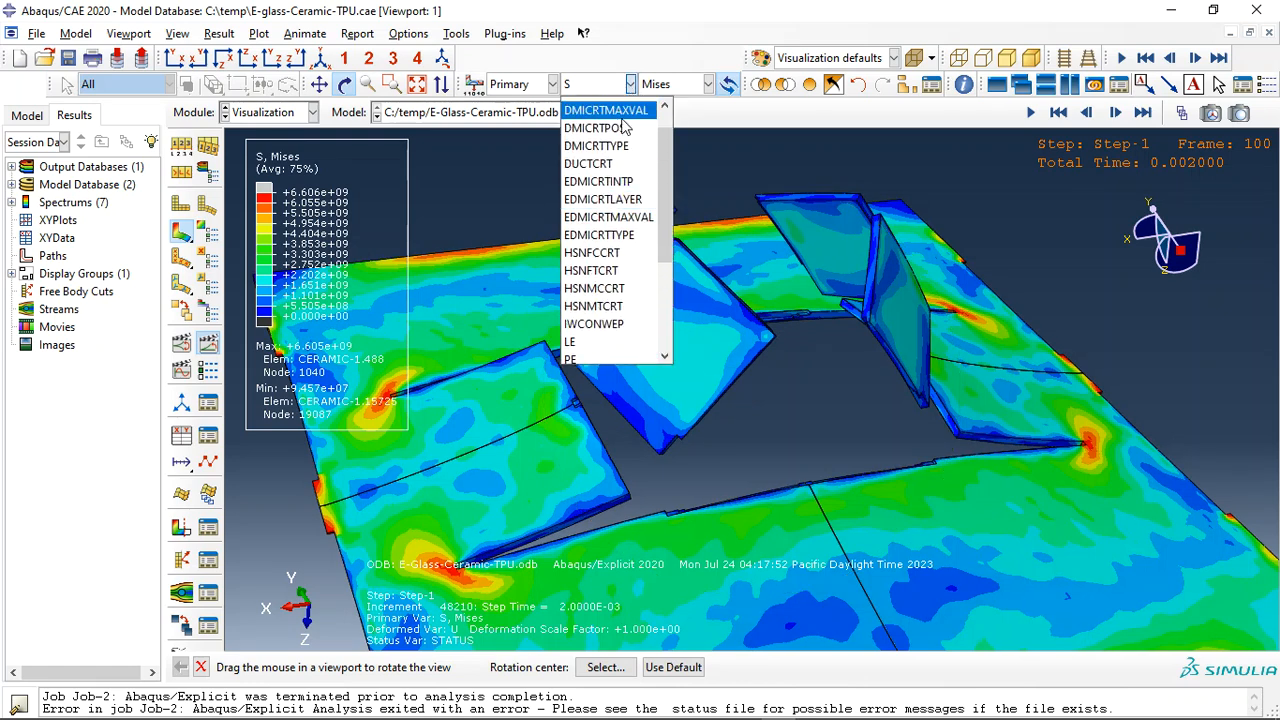
left_click(620, 111)
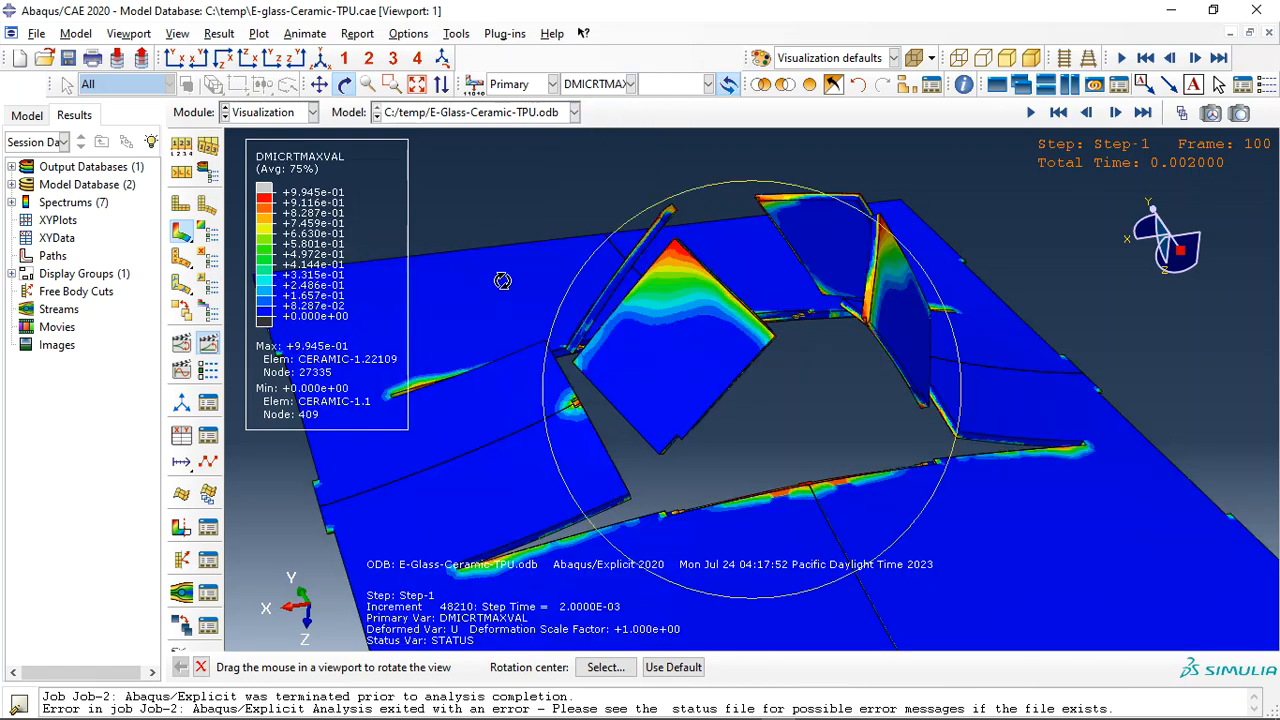
left_click(600, 88)
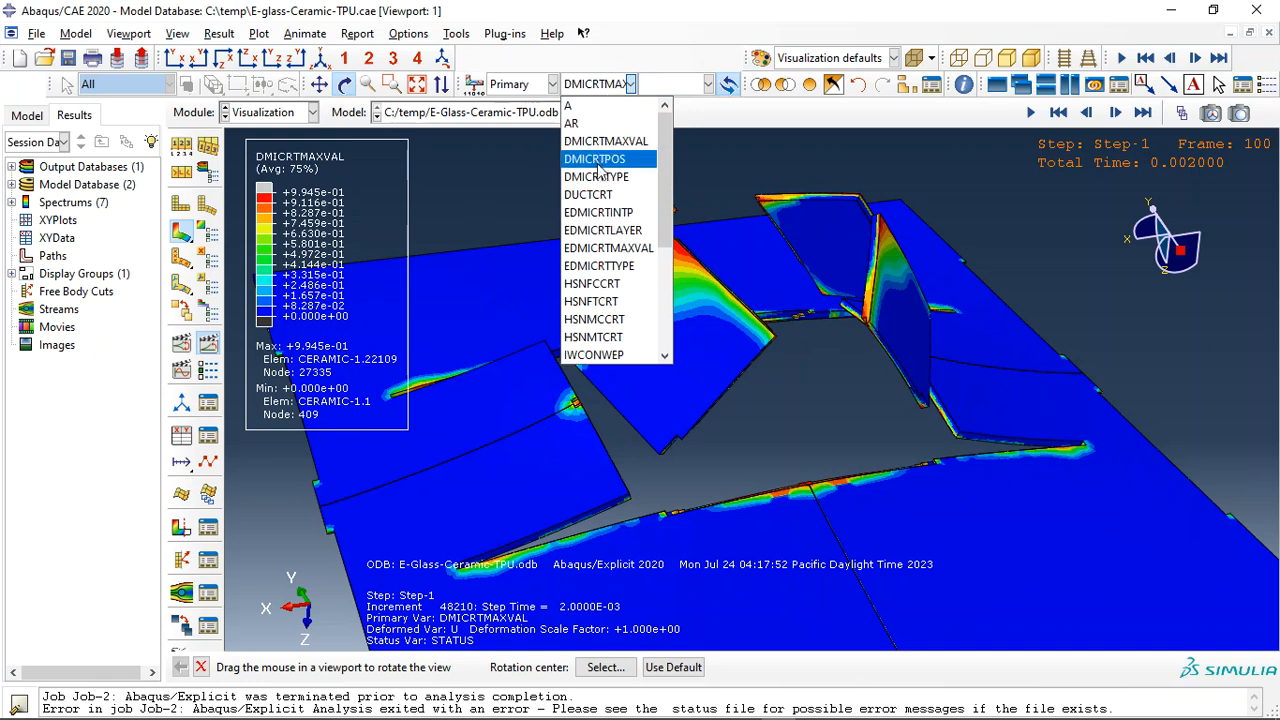
left_click(597, 161)
key("Escape")
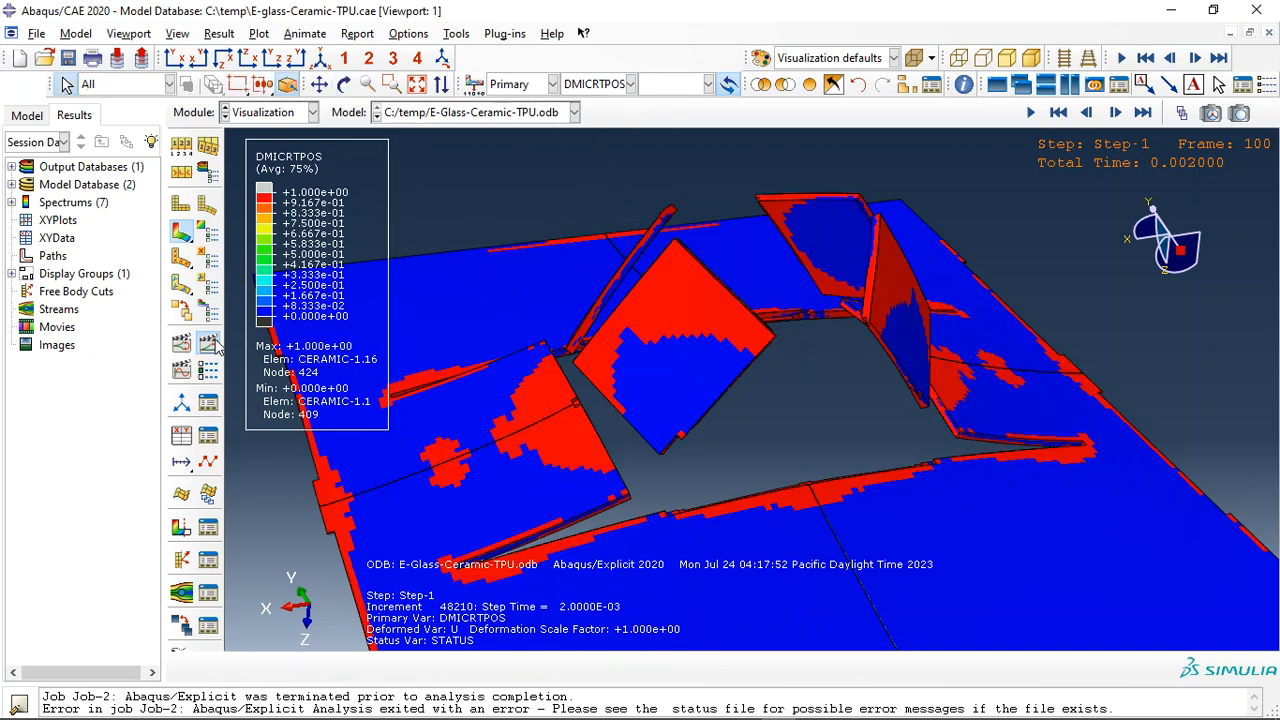
Animate DMICRTPOS on the ceramic layer over time, then plot DMICRTMAXVAL at the last frame
left_click(208, 343)
left_click(343, 84)
left_click_drag(900, 300, 706, 214)
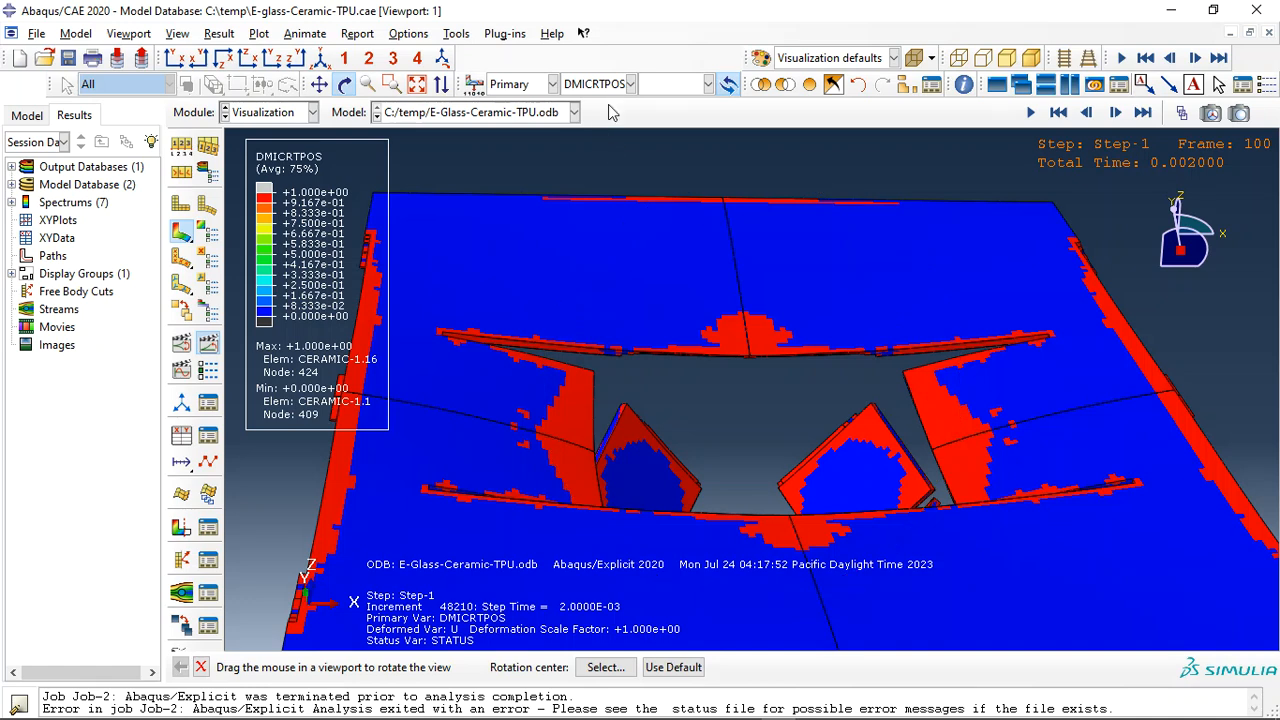
left_click(616, 88)
left_click(605, 141)
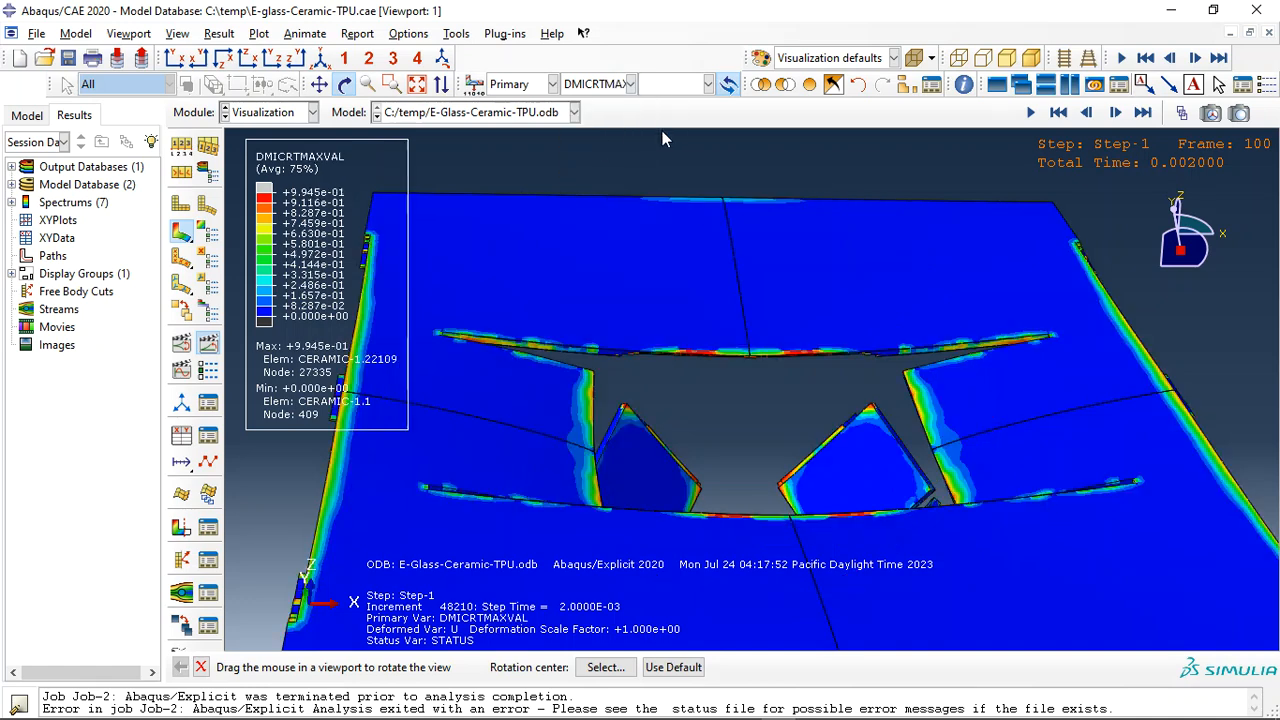
Replace the displayed geometry with only the TPU-1 part instance
left_click(901, 87)
left_click(288, 183)
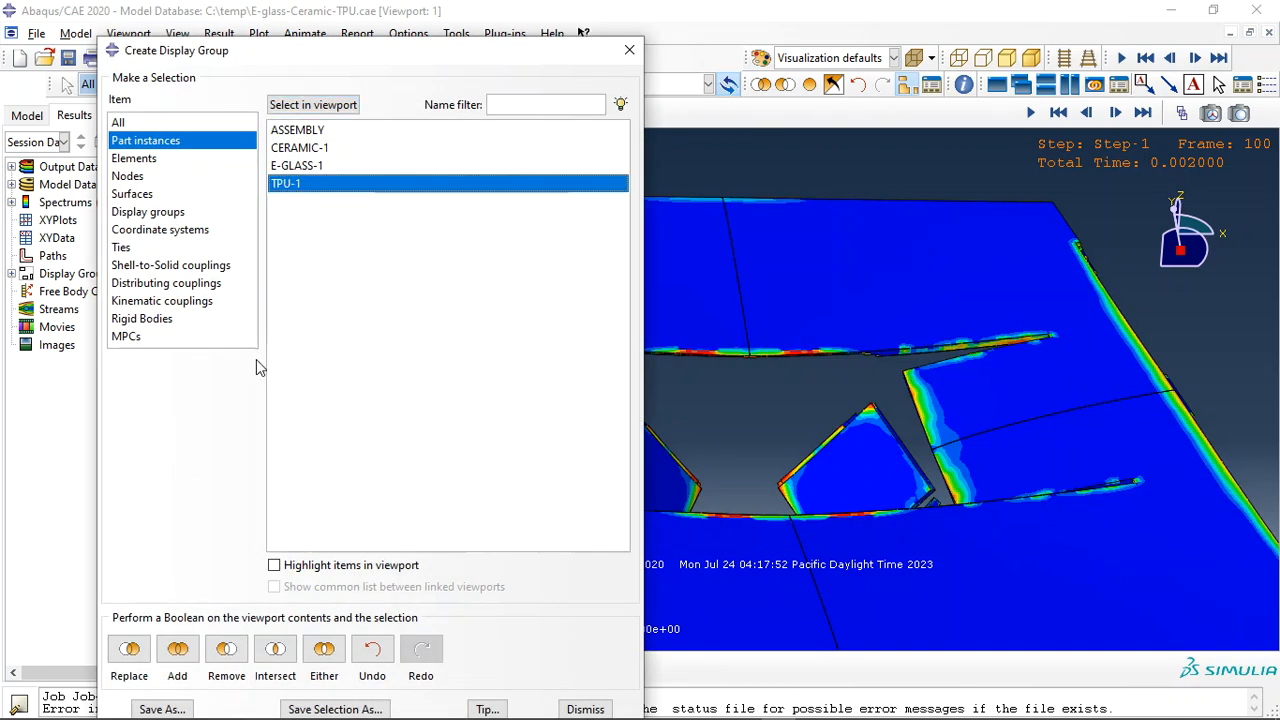
left_click(130, 649)
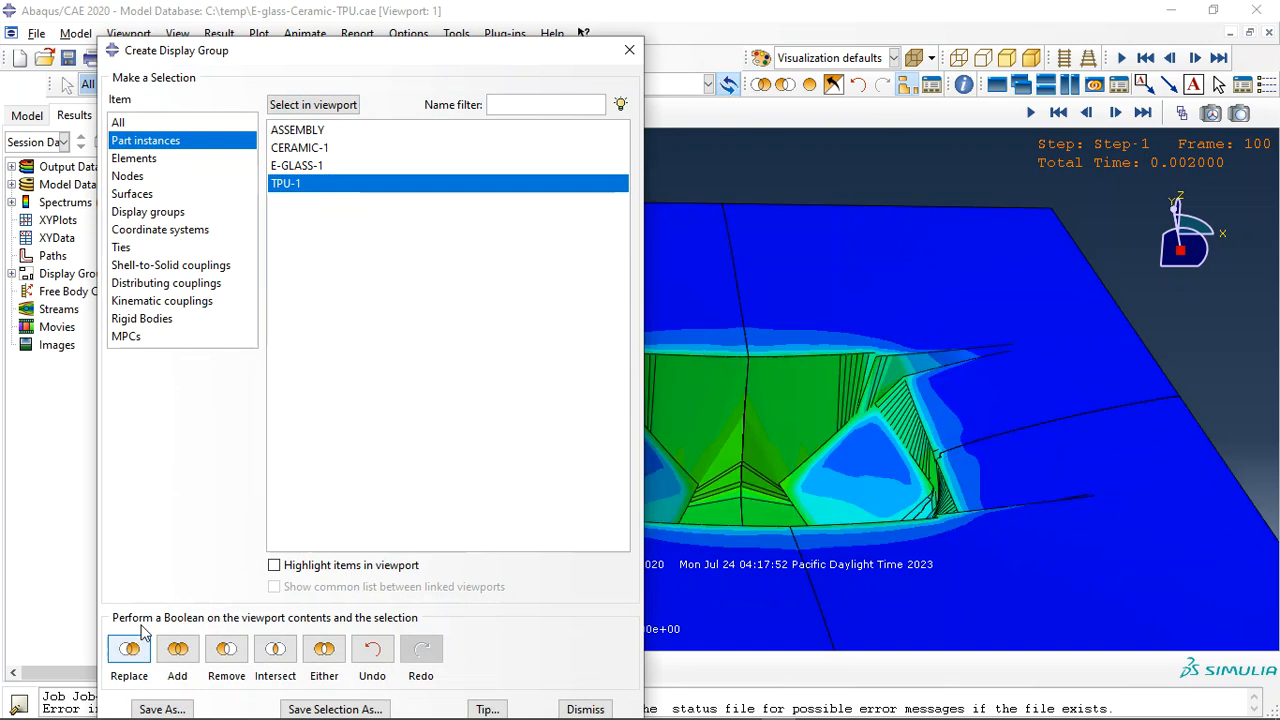
left_click(629, 50)
Plot DMICRTPOS on the TPU layer, examine the central bulge, and animate the time history
left_click(343, 84)
left_click_drag(628, 332, 643, 254)
left_click(598, 88)
left_click(600, 157)
left_click_drag(731, 274, 711, 218)
left_click_drag(773, 508, 689, 460)
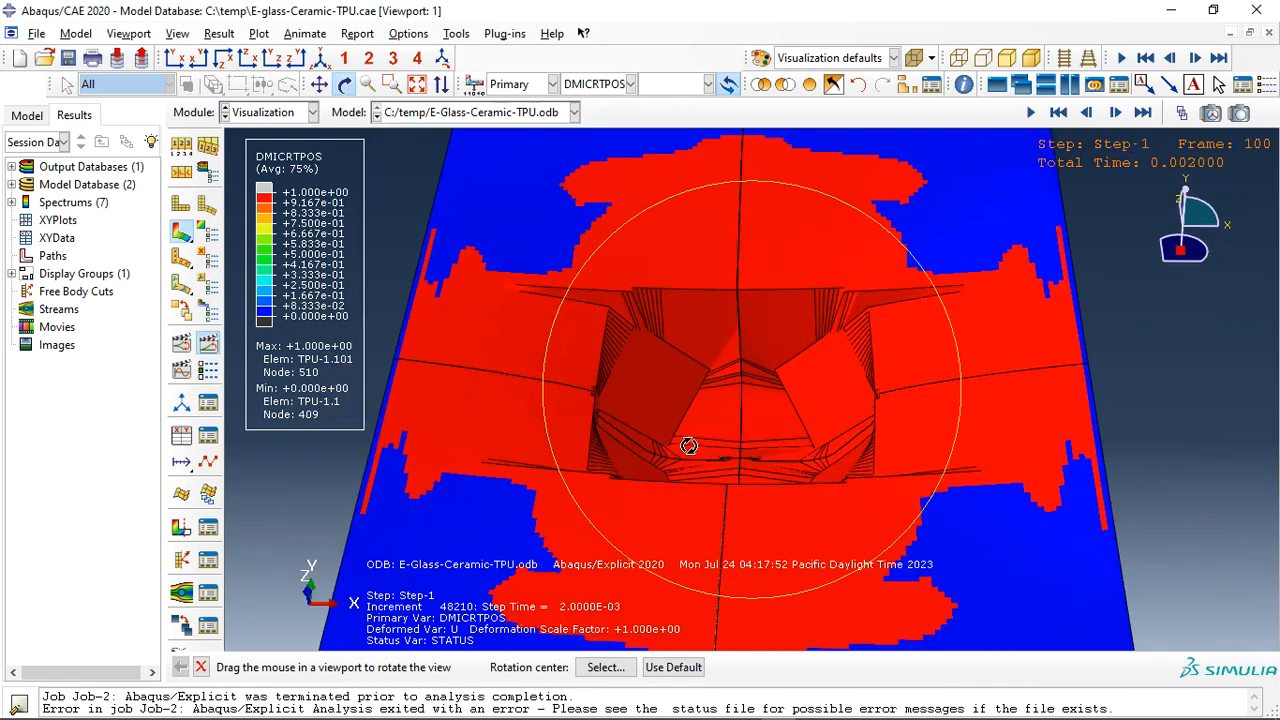
key("Escape")
left_click(205, 345)
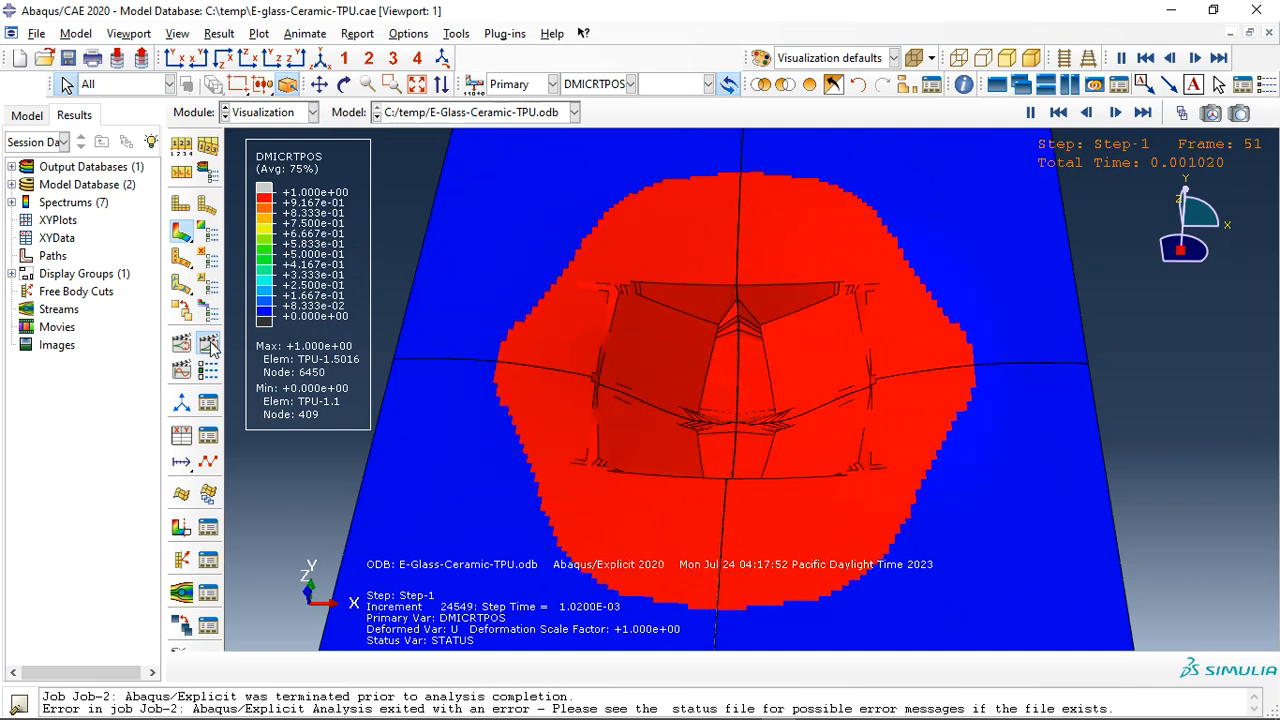
Review the ductile damage criterion DUCTCRT and the plastic strain PEEQ in the TPU animation
left_click(598, 84)
left_click(598, 199)
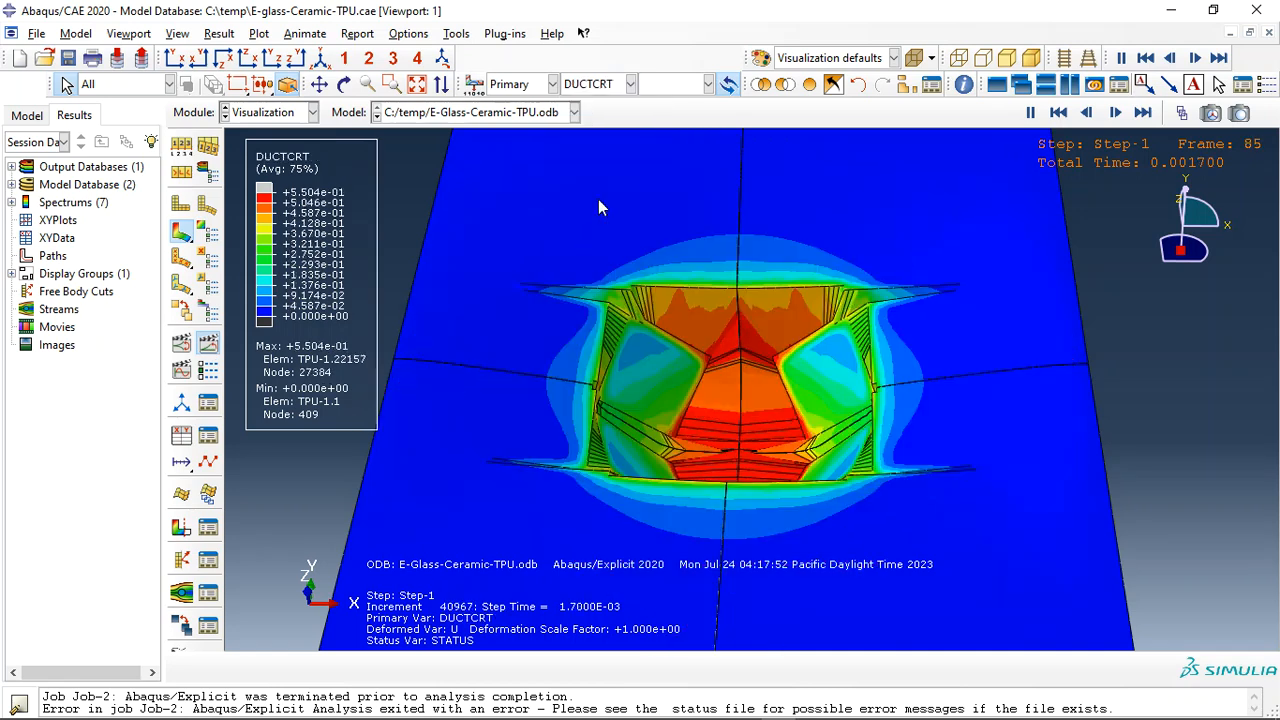
left_click(600, 84)
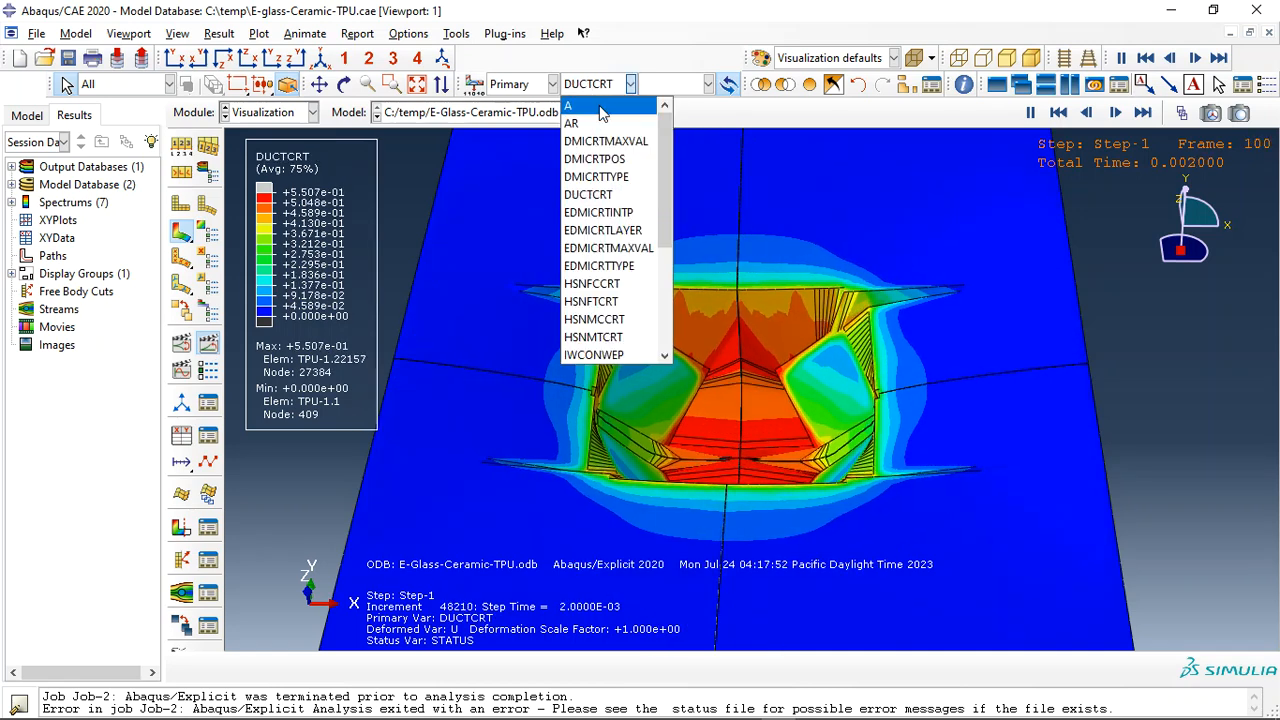
scroll(603, 280, "down", 3)
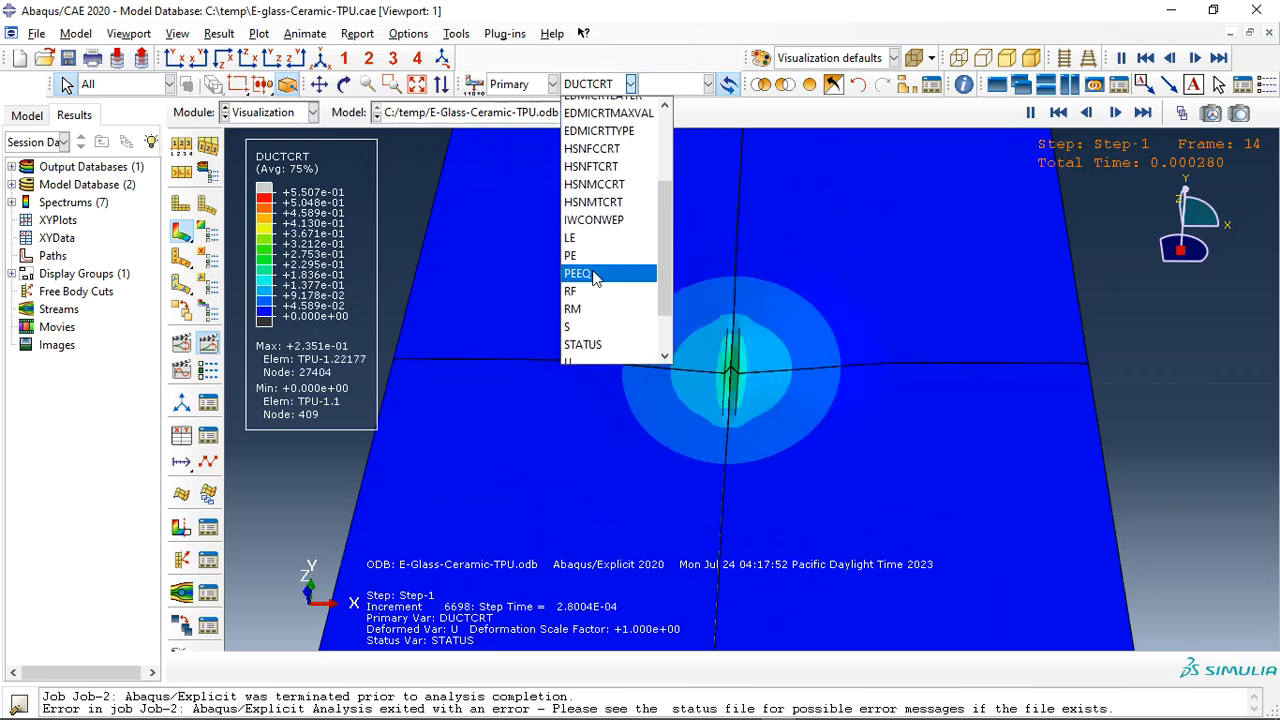
left_click(582, 251)
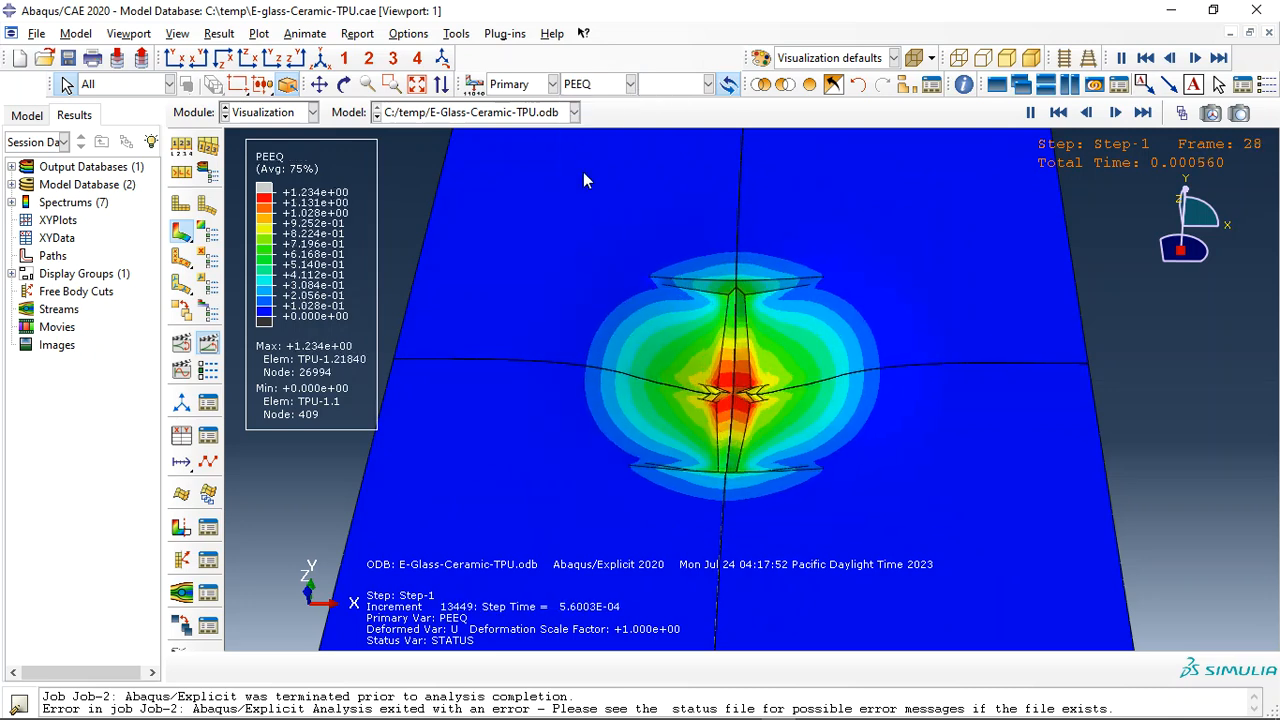
Plot the Mises stress S on the TPU layer and go to the last frame
left_click(590, 86)
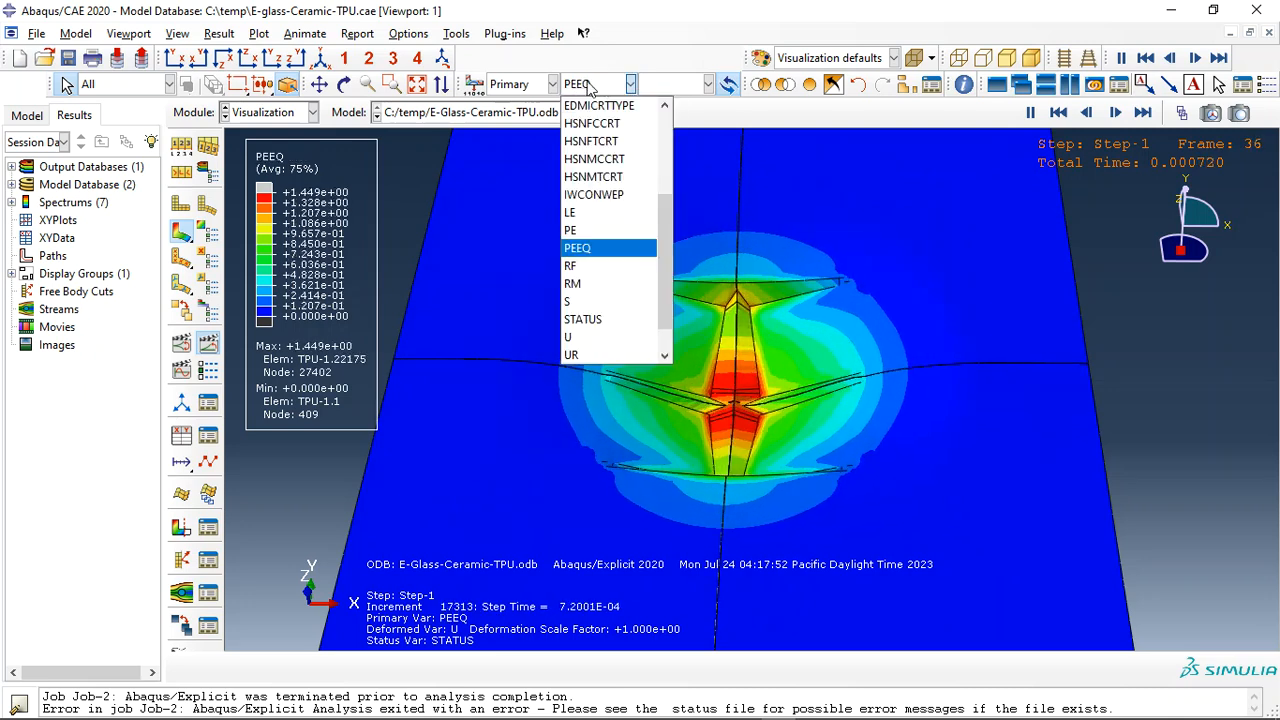
left_click(590, 303)
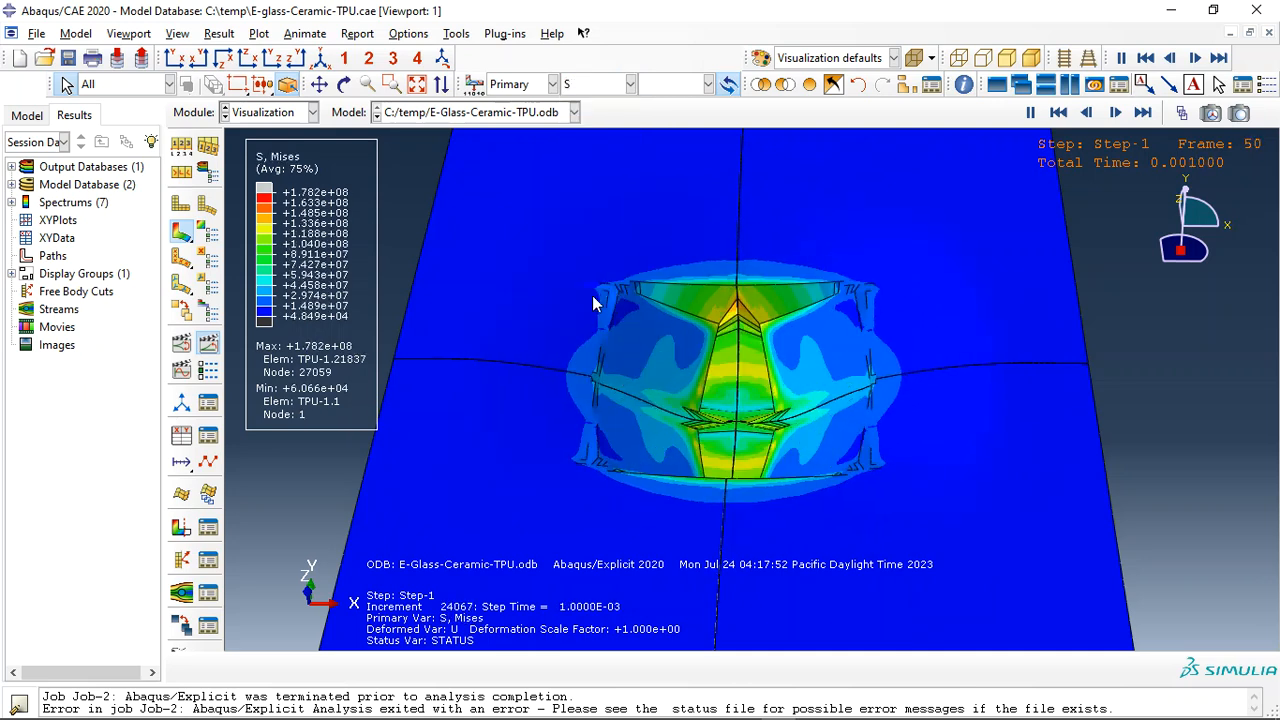
left_click(1143, 113)
scroll(906, 222, "down", 2)
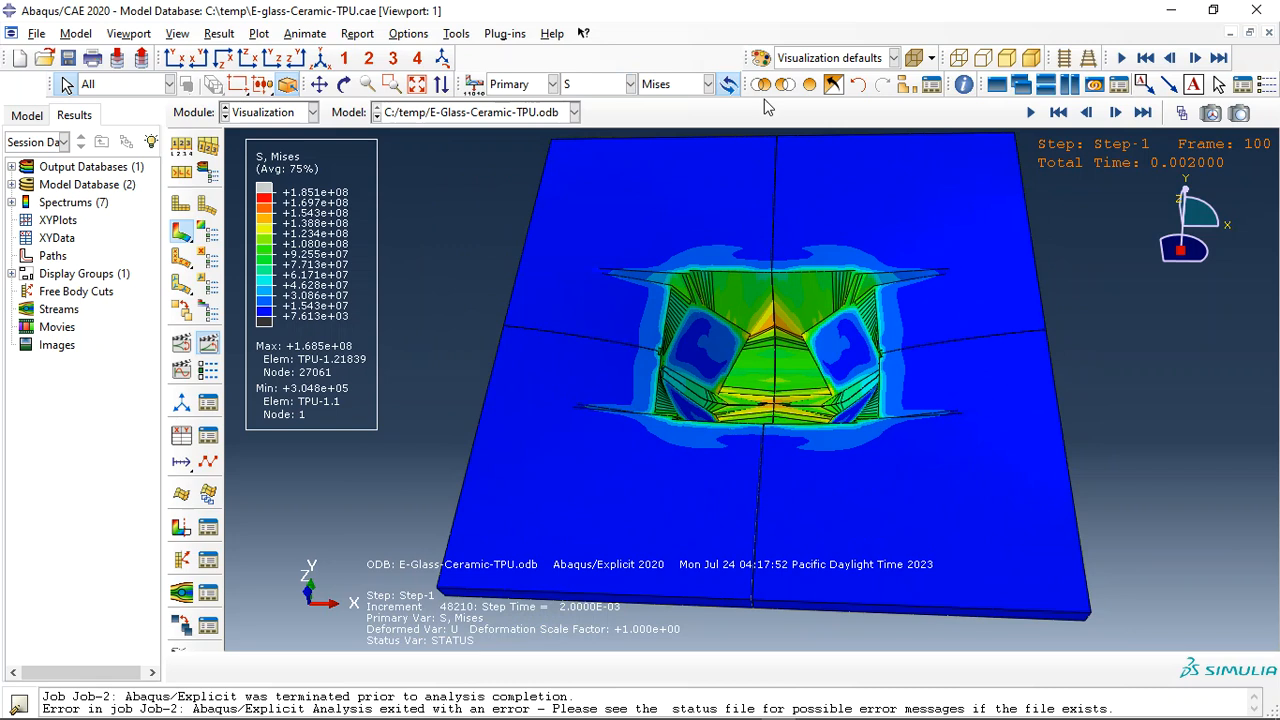
Display all part instances again and plot the matrix tension damage criterion HSNMTCRT
left_click(810, 85)
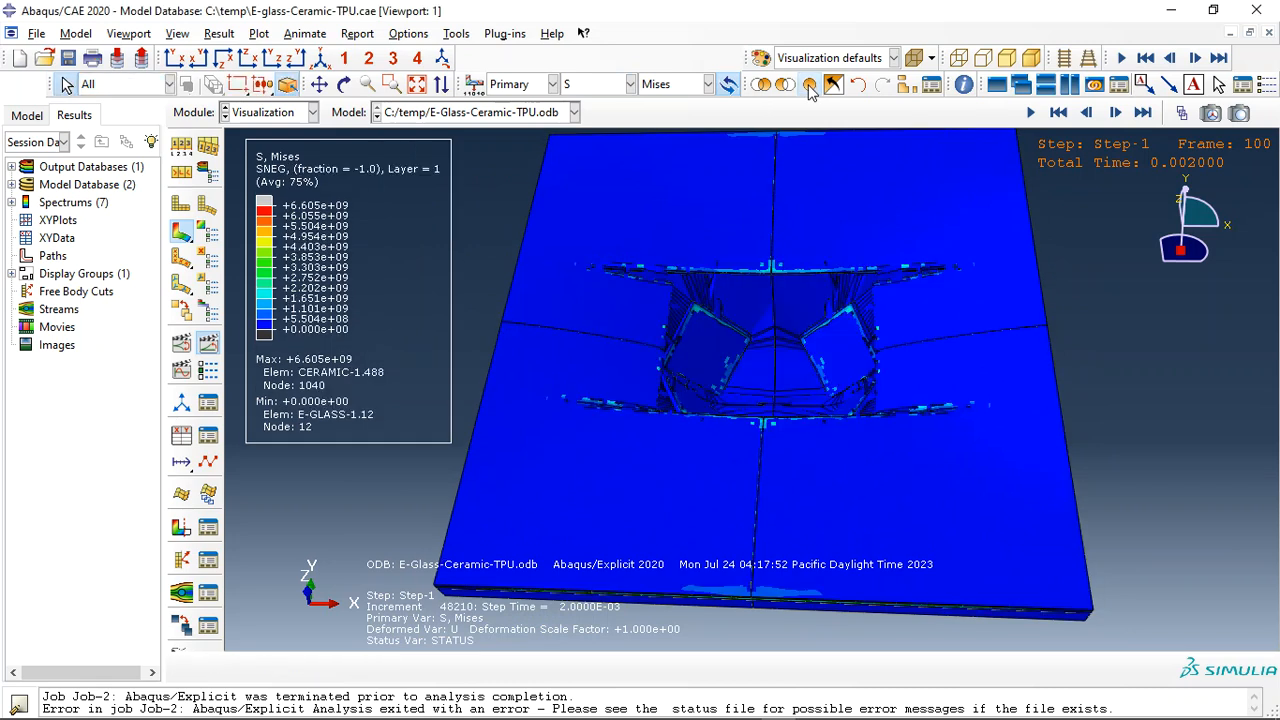
left_click(601, 86)
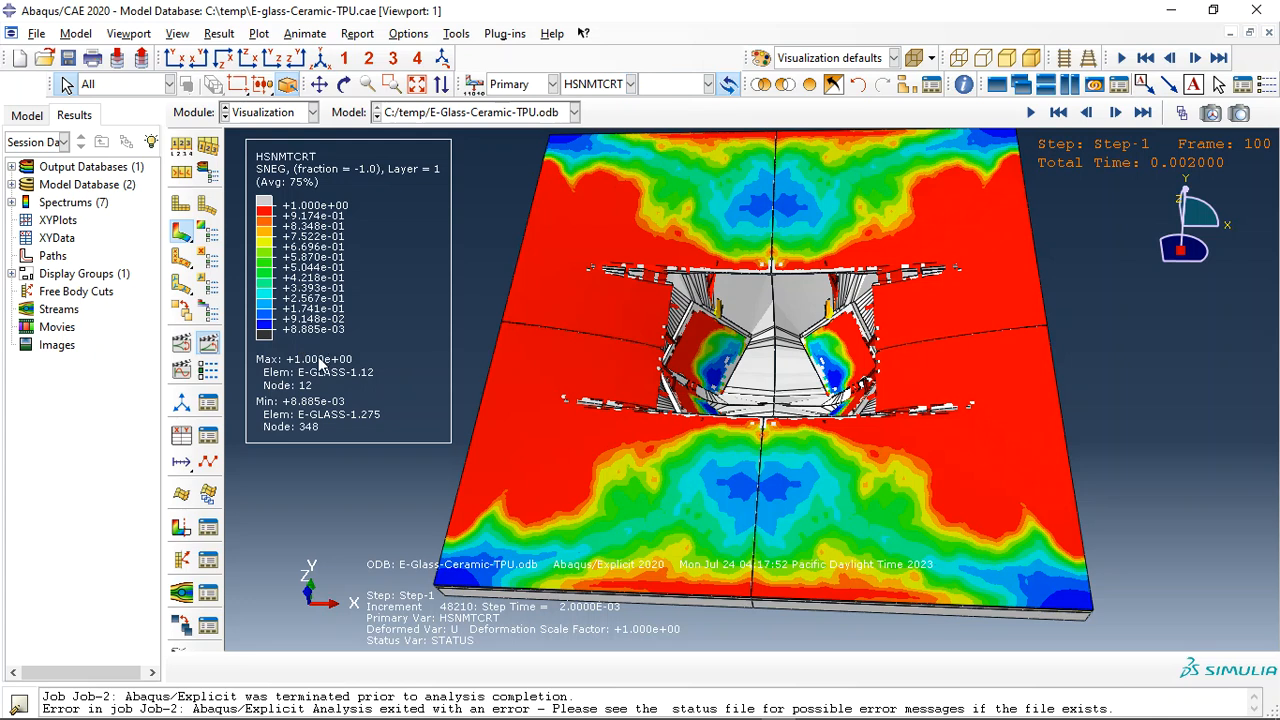
Create and plot XY data from ODB history output as the sum of all RF3 reaction forces, from CERAMIC-1 Node 1 through TPU-1 Node 27677
left_click(181, 436)
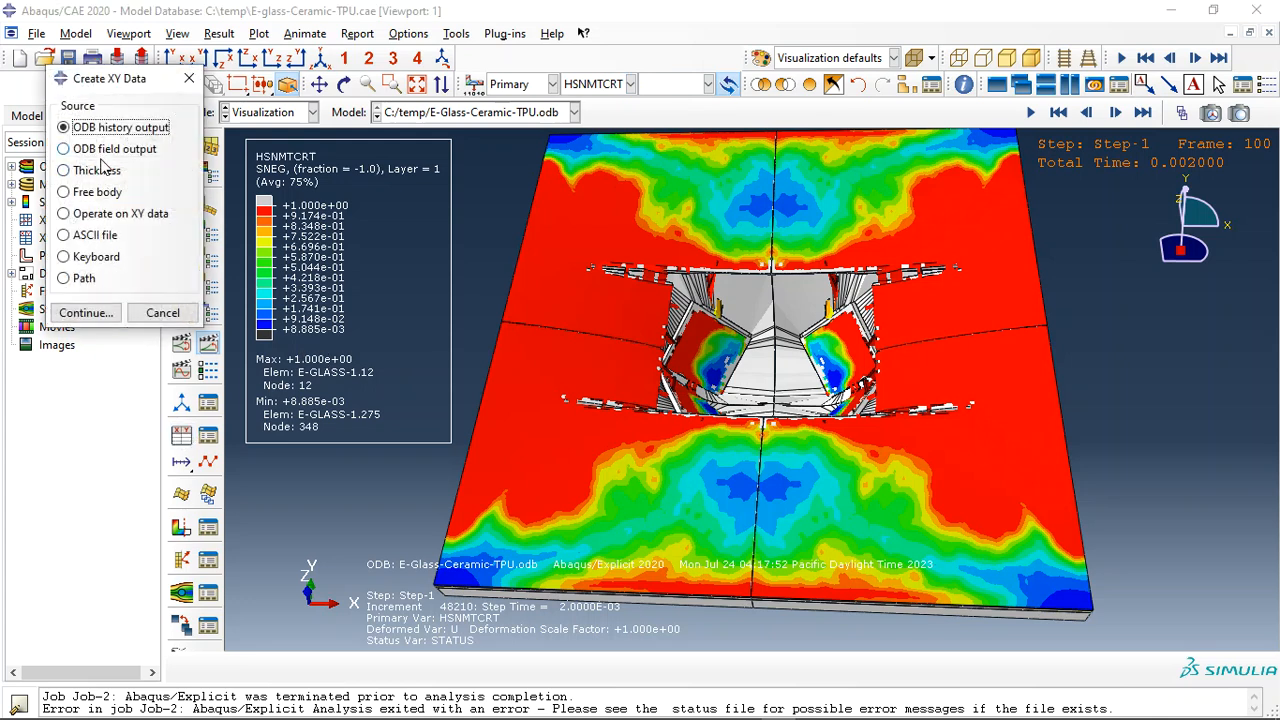
left_click(88, 311)
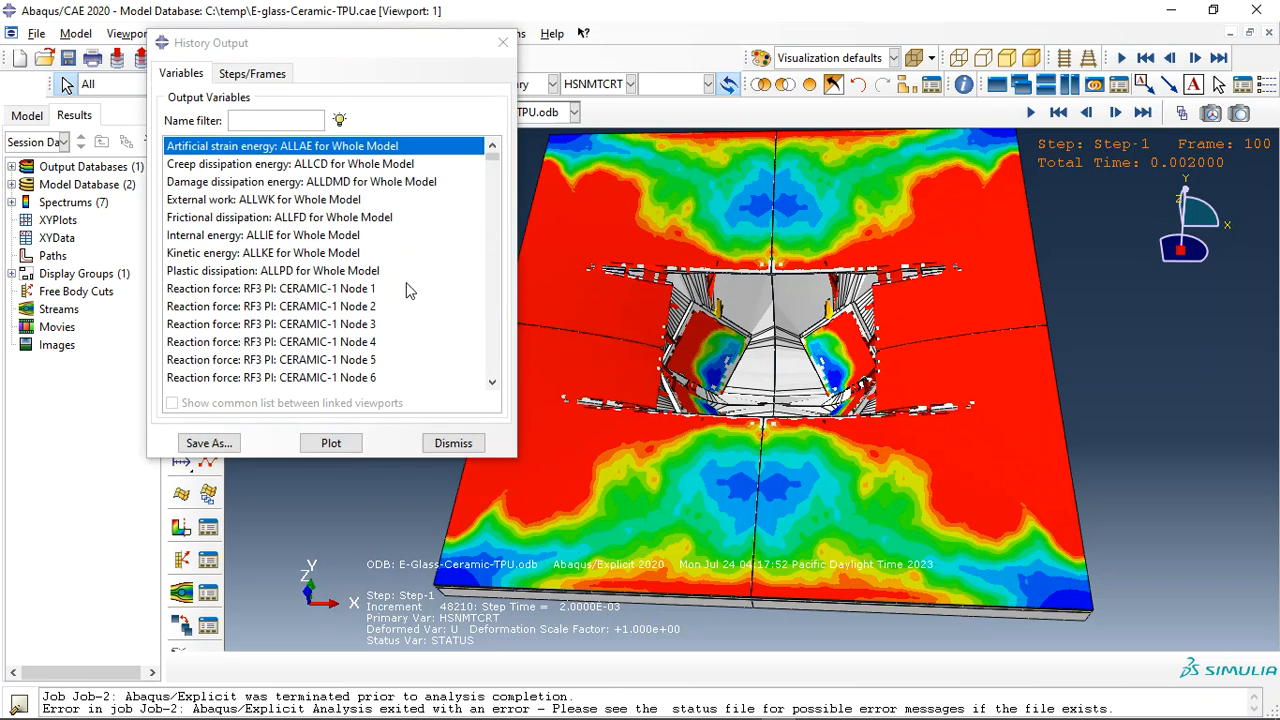
left_click_drag(201, 290, 207, 335)
left_click(197, 442)
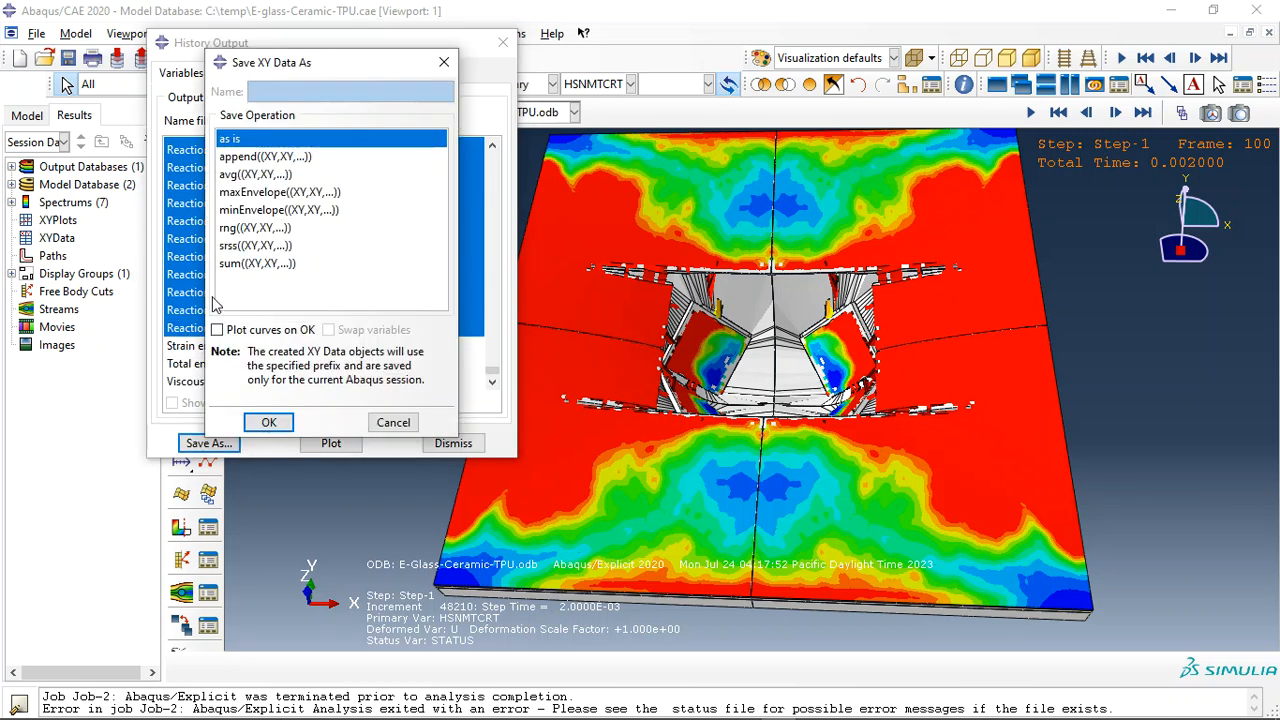
left_click(245, 265)
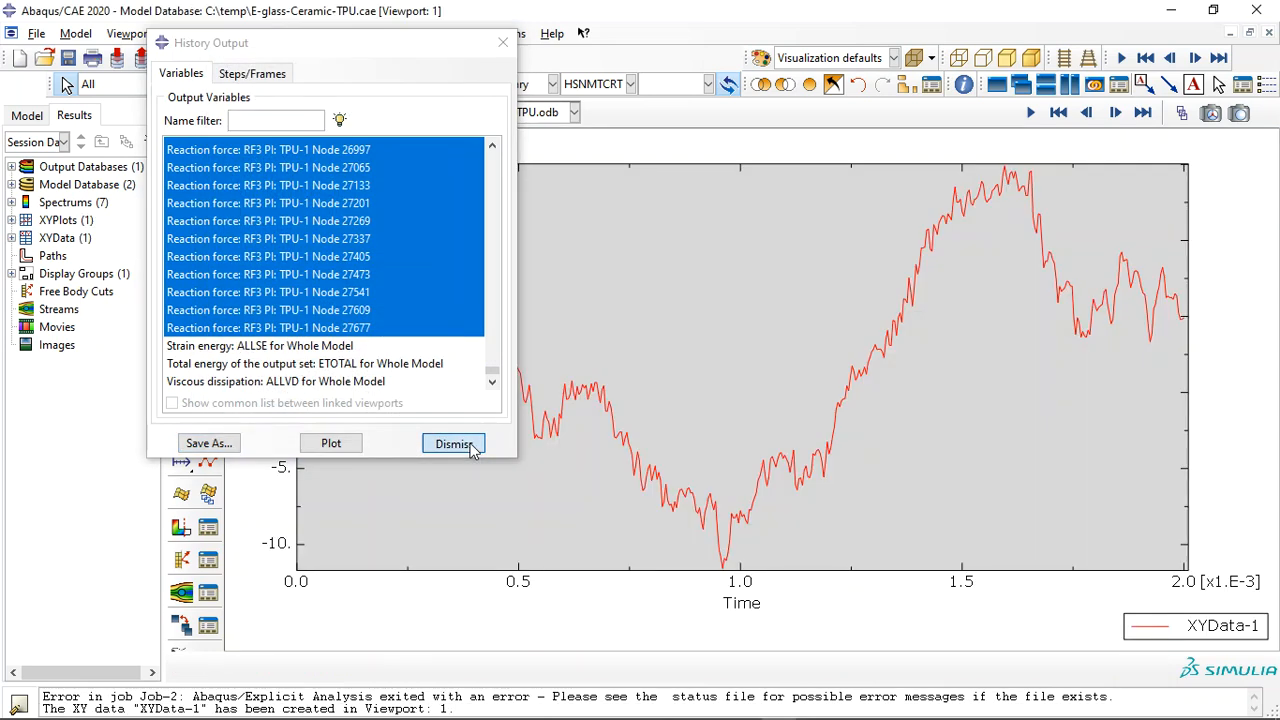
left_click(458, 443)
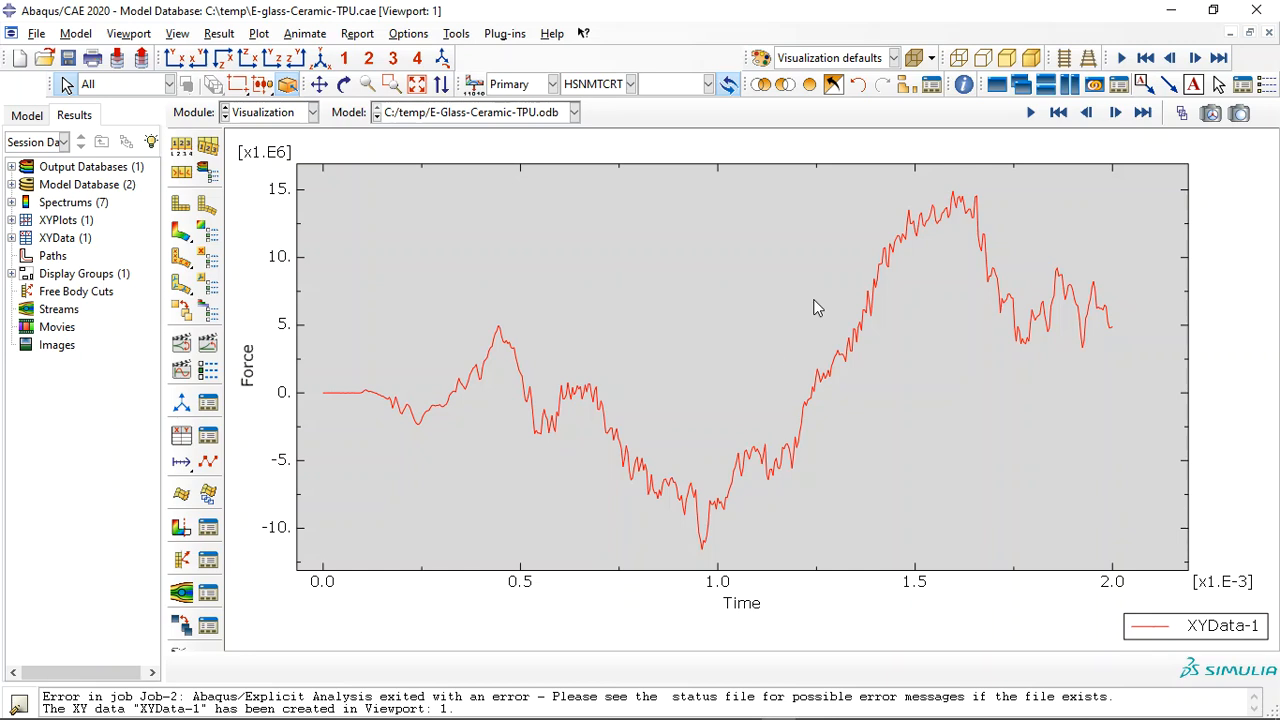
Return from the force-time curve to the HSNMTCRT contour plot on the deformed plate
left_click(181, 233)
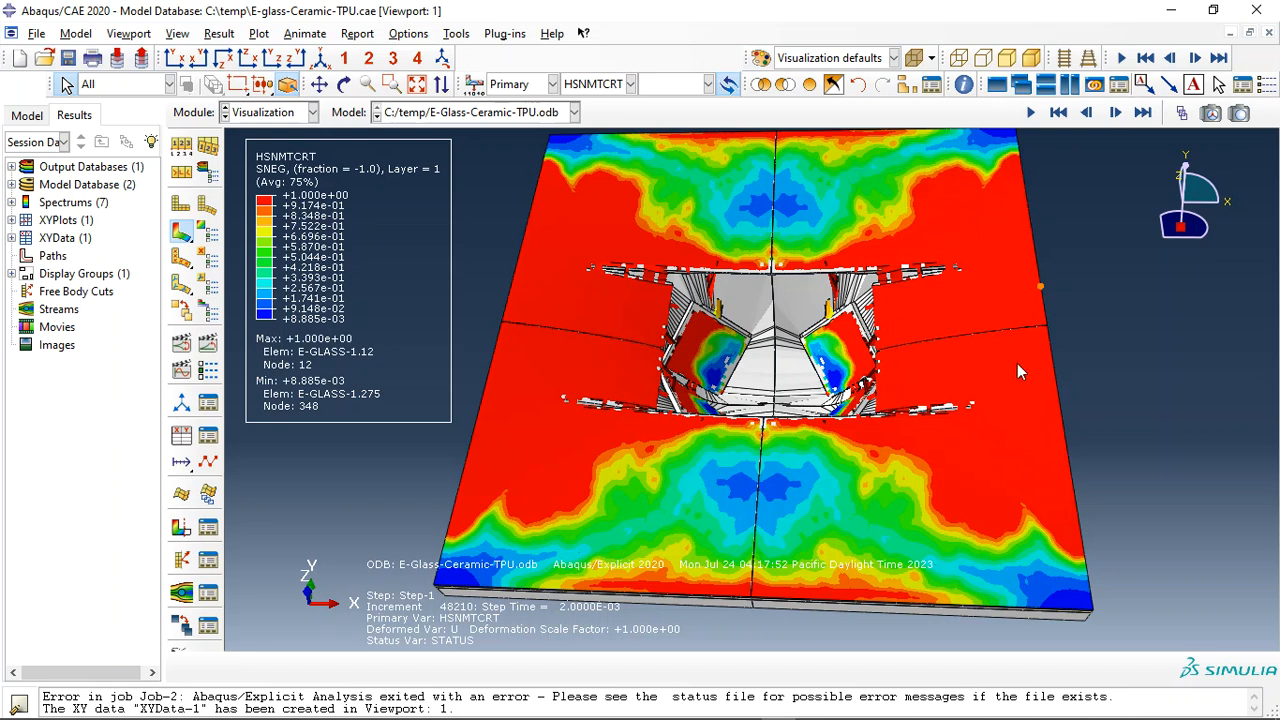
mouse_move(757, 714)
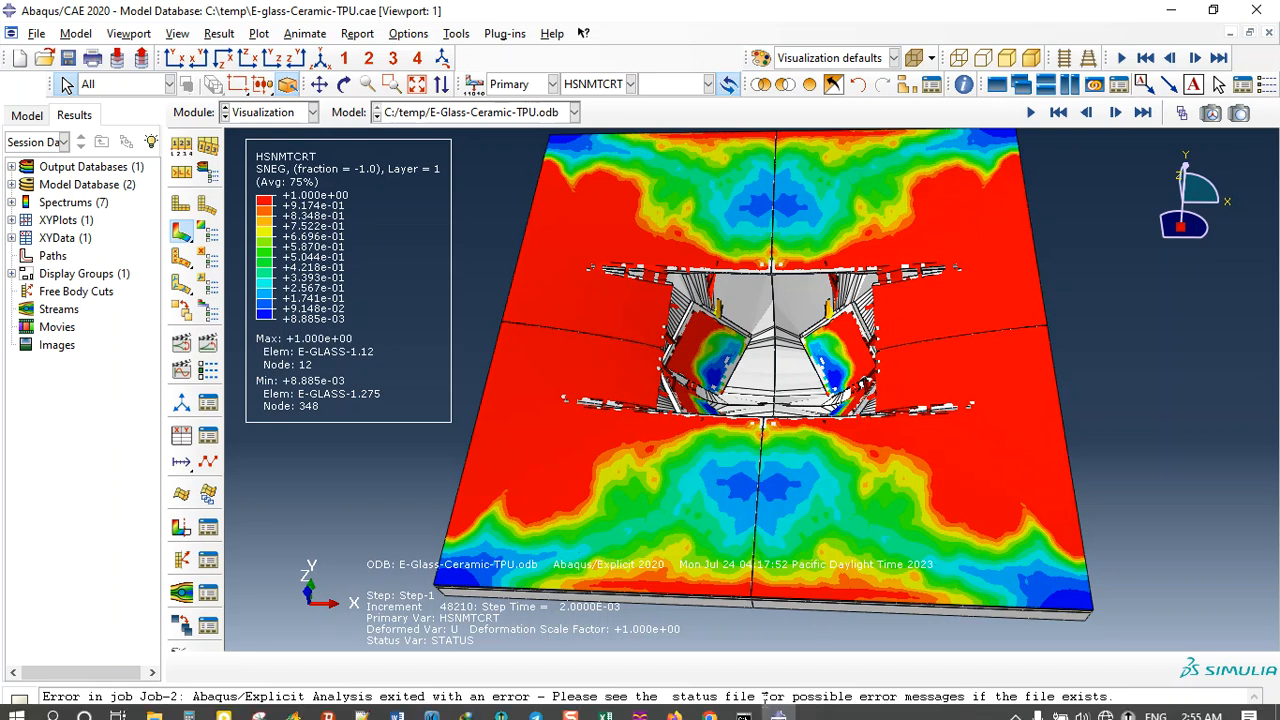